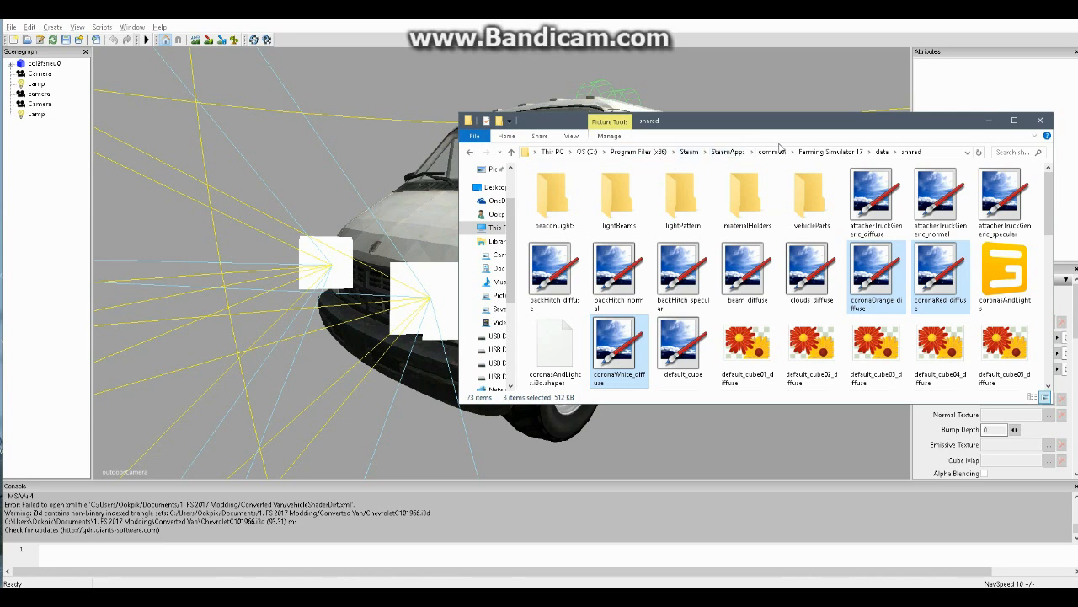
Open the shared folder inside the Farming Simulator 17 data folder and locate the corona textures
click(823, 151)
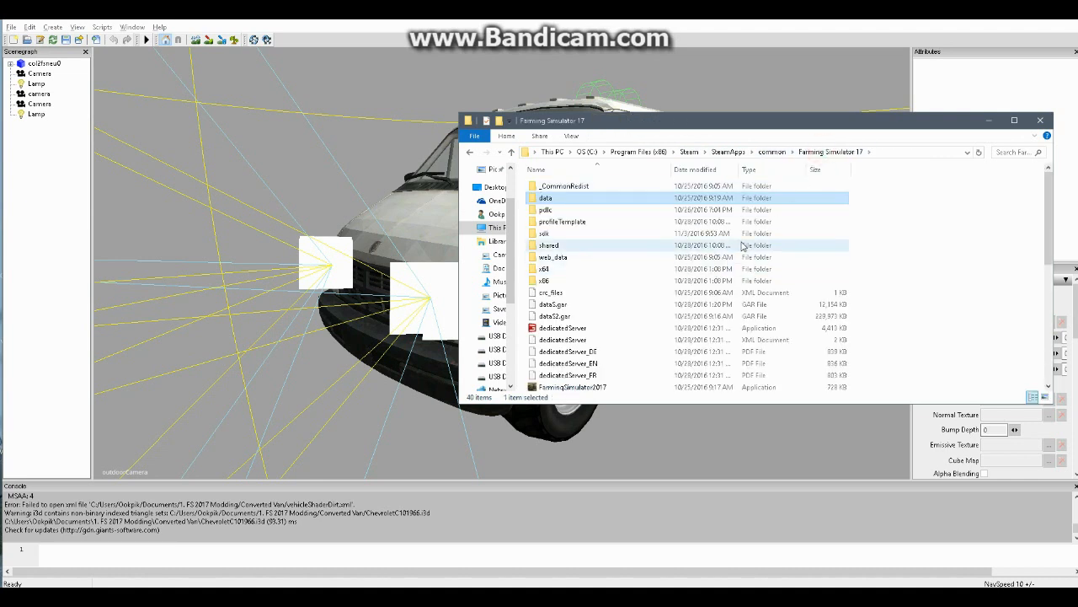
double_click(562, 202)
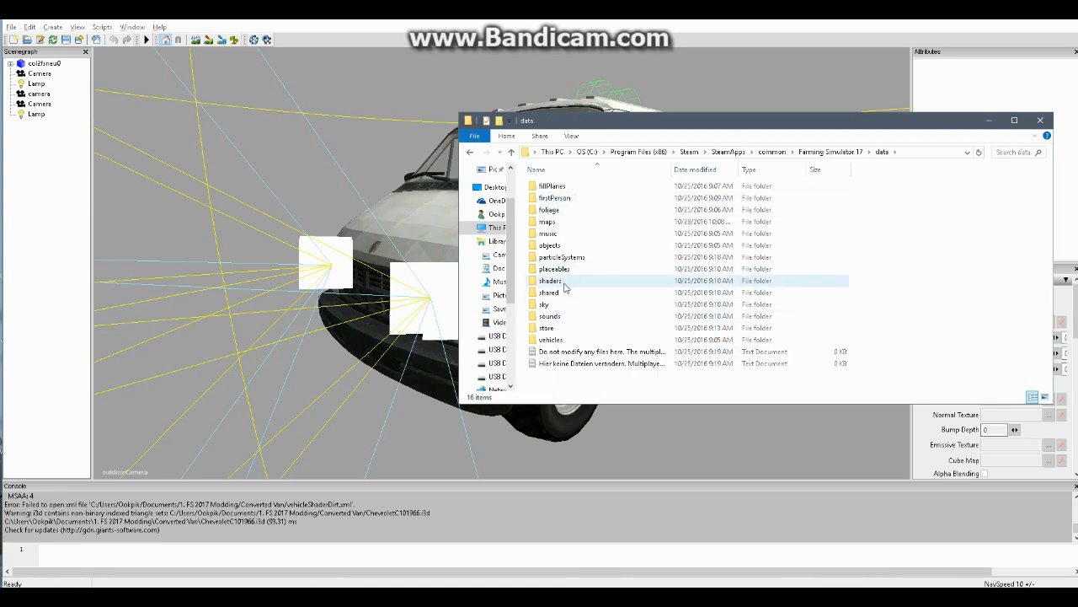
double_click(563, 293)
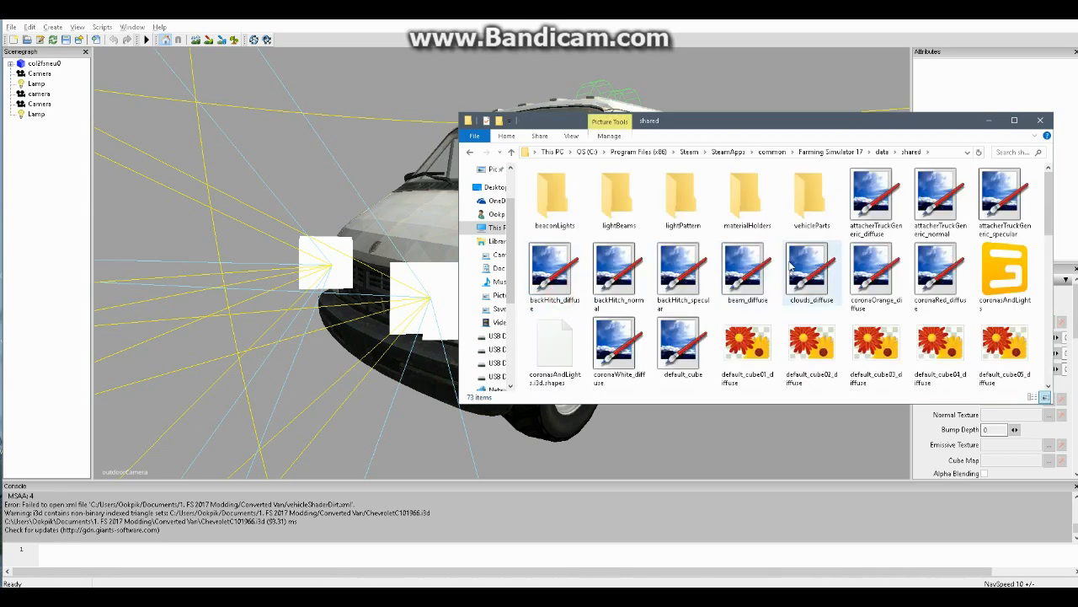
scroll(902, 278, down, 2)
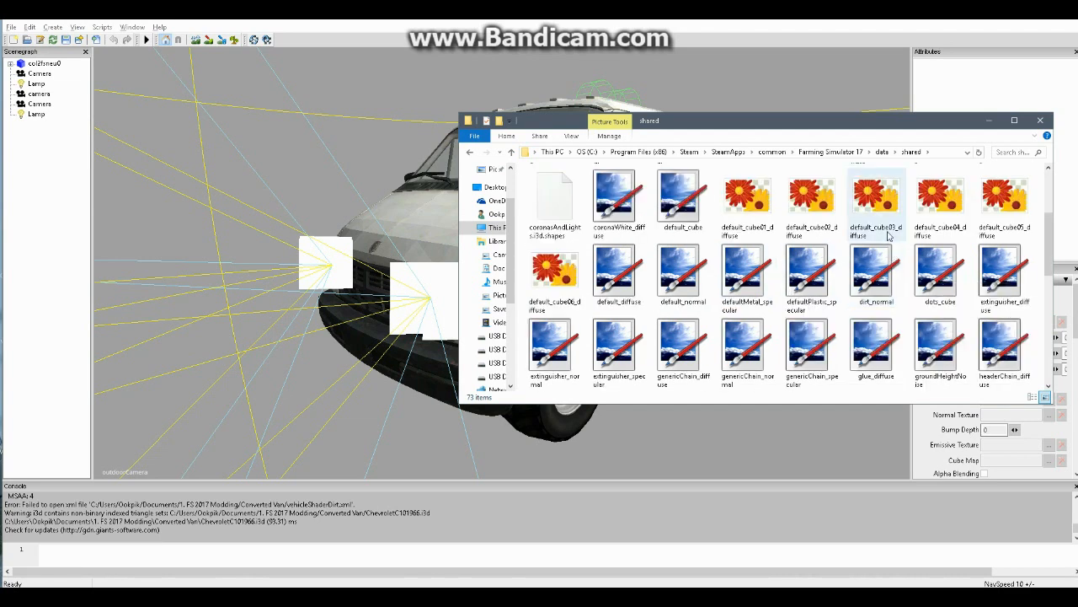
scroll(901, 278, up, 2)
Copy the coronaOrange_diffuse, coronaRed_diffuse and coronaWhite_diffuse texture files from the shared folder
click(876, 271)
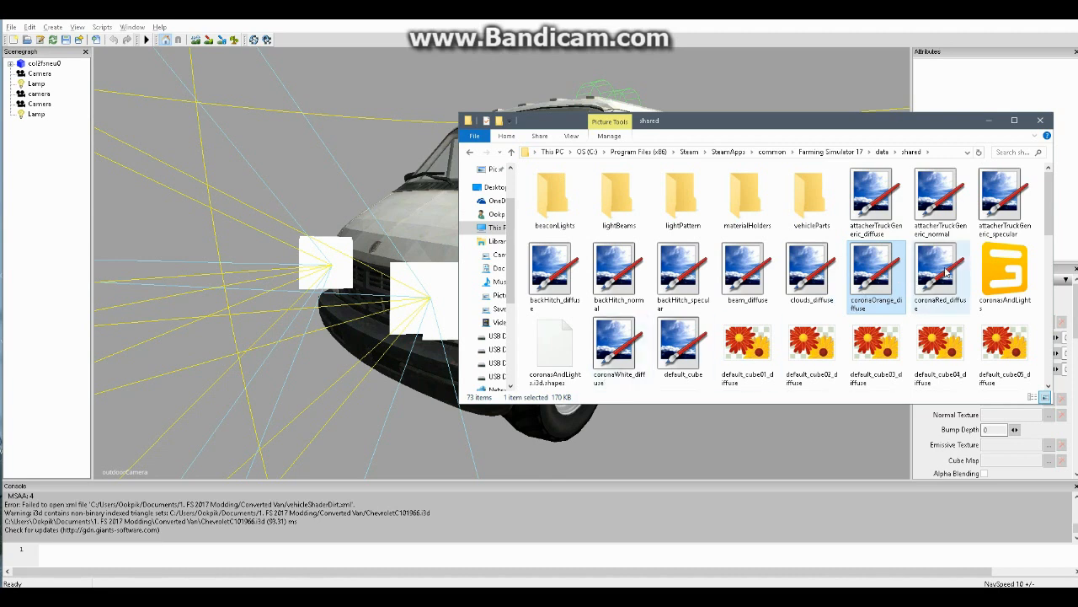
ctrl+click(605, 352)
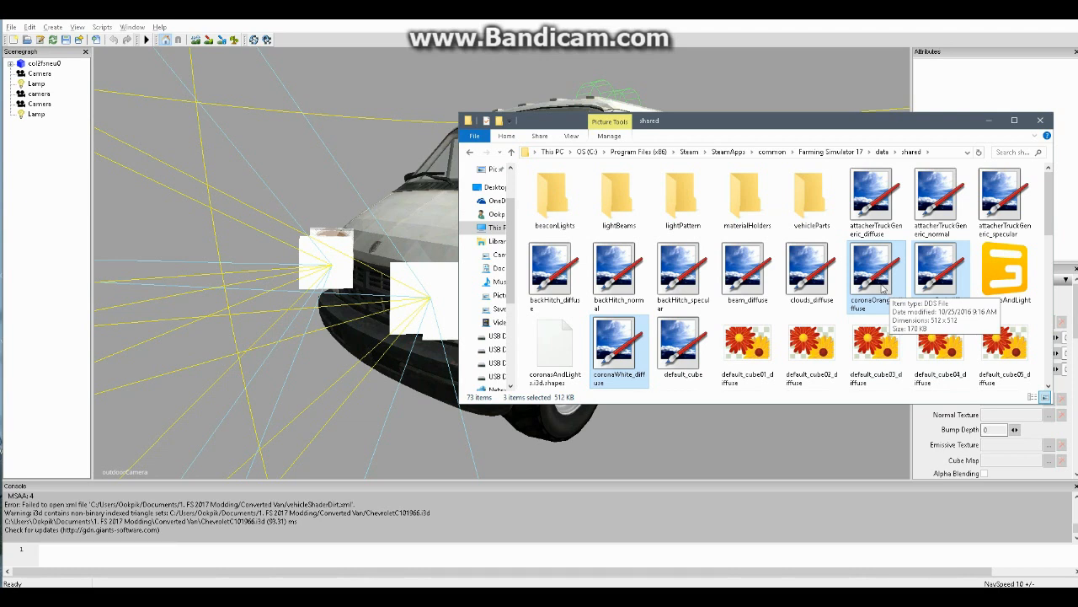
click(878, 287)
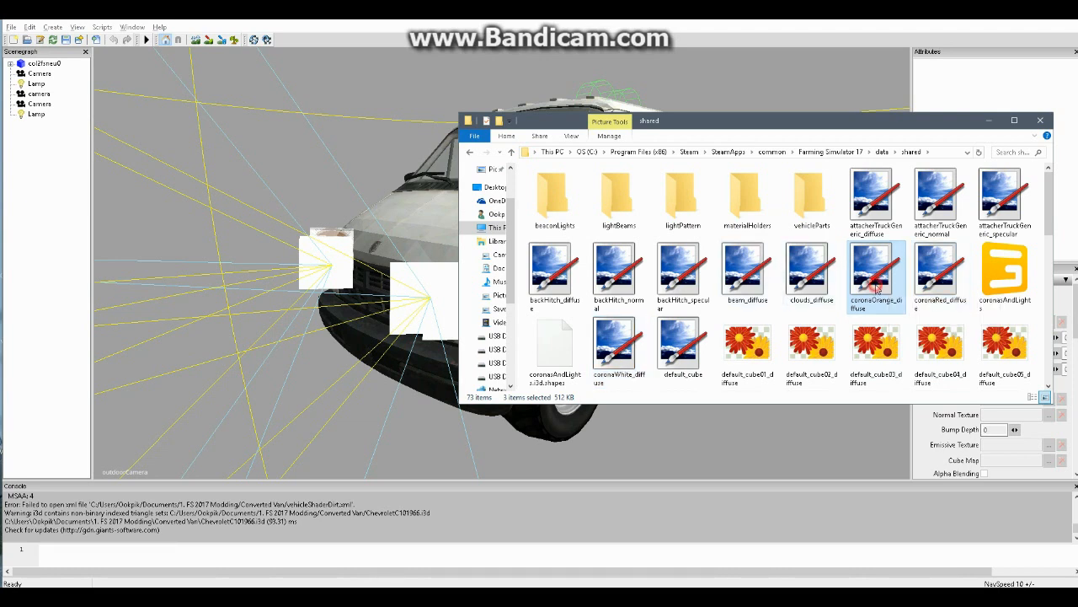
ctrl+click(938, 291)
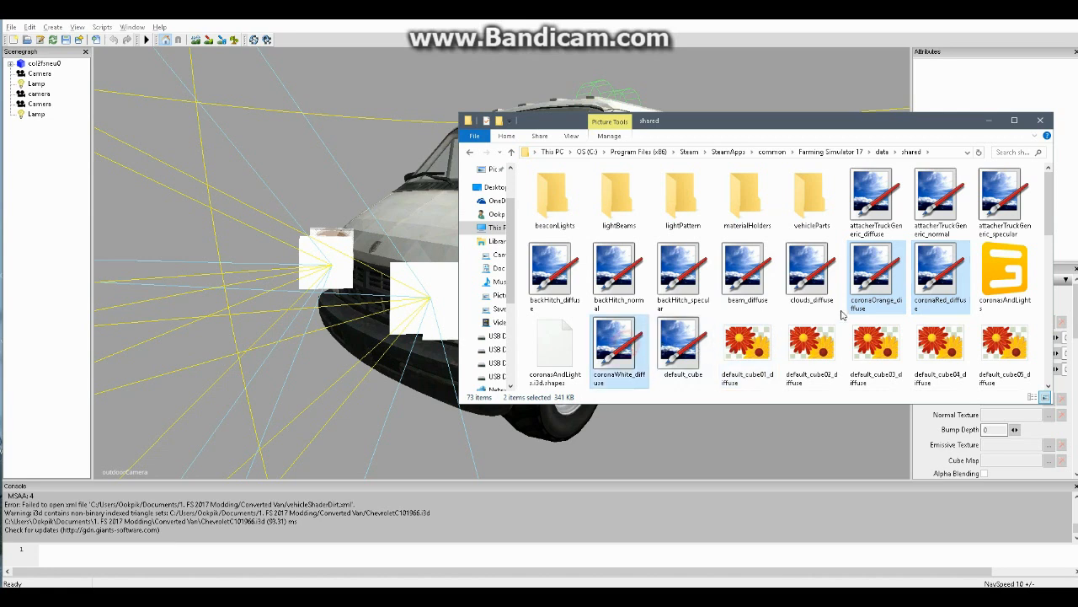
right_click(877, 271)
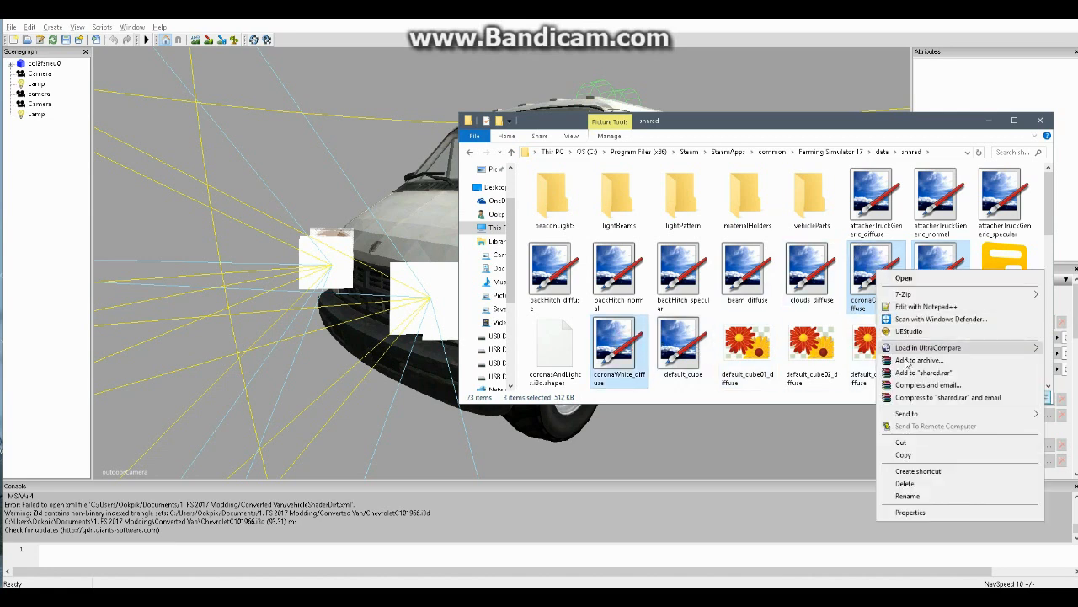
click(903, 455)
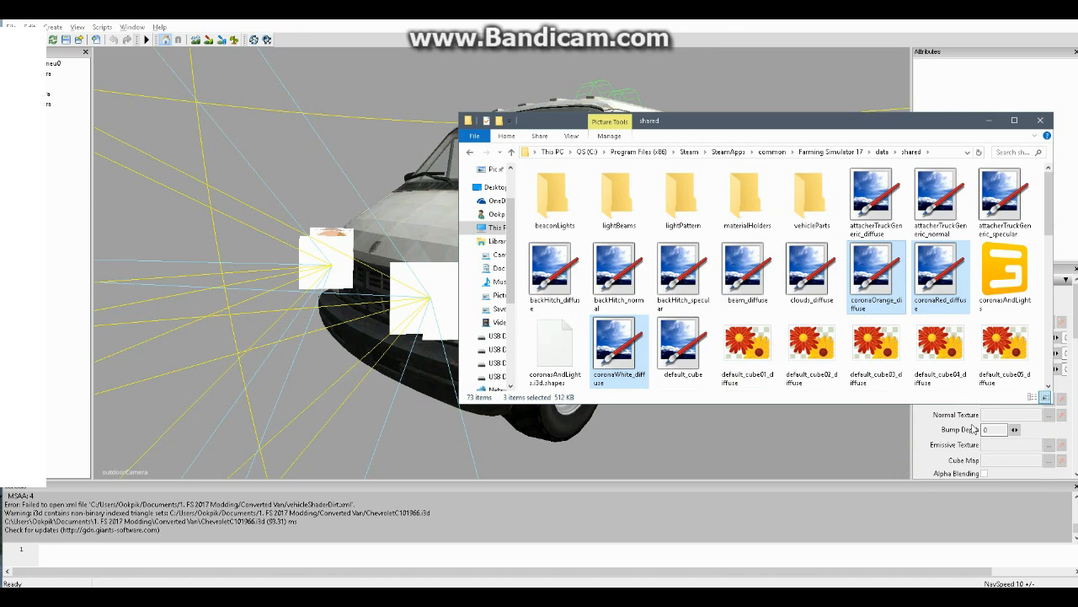
Switch to the Converted Van folder and paste the three copied corona textures into it
key(alt+Tab)
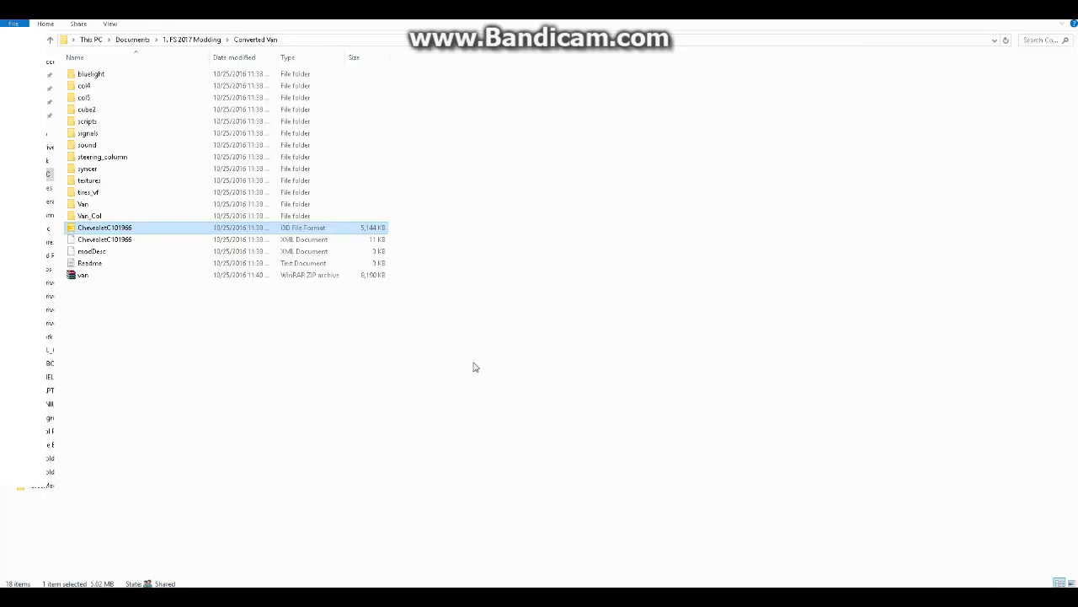
click(256, 366)
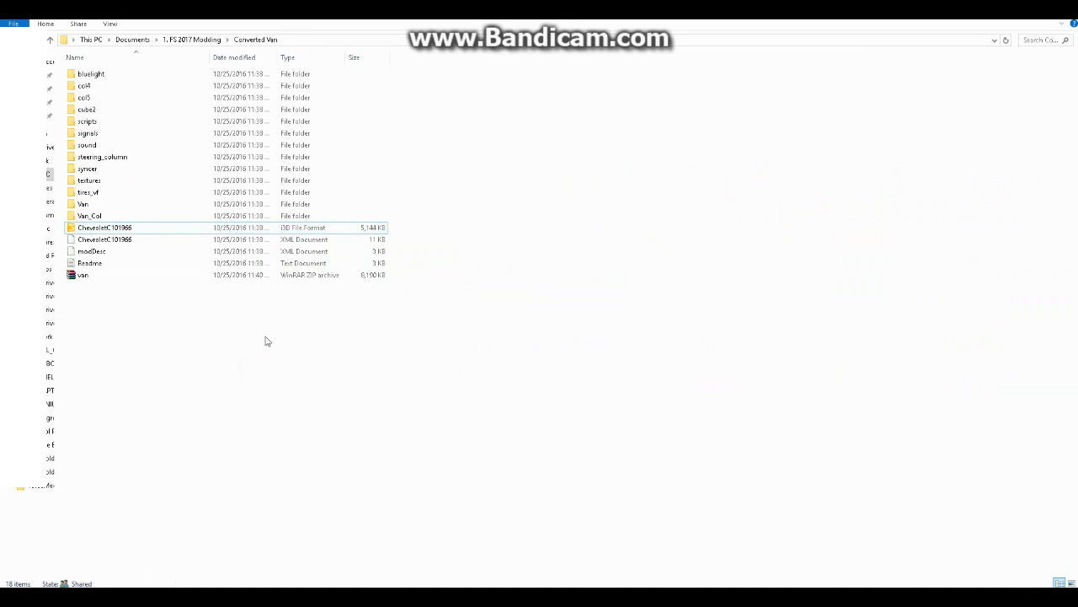
key(ctrl+v)
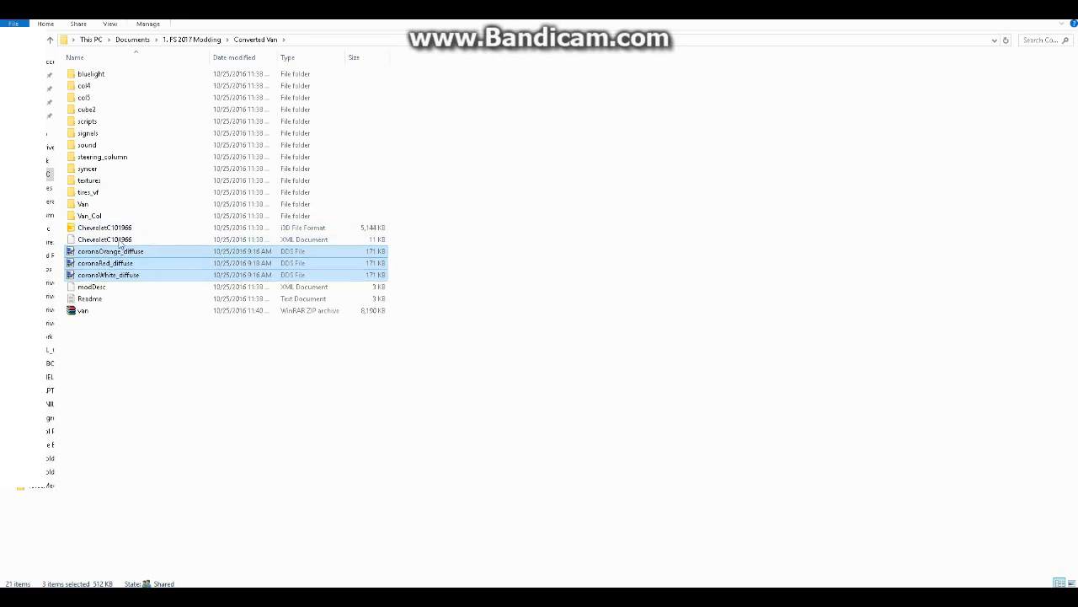
Open the mod's textures folder and examine the names of its red, white and orange corona textures
double_click(104, 181)
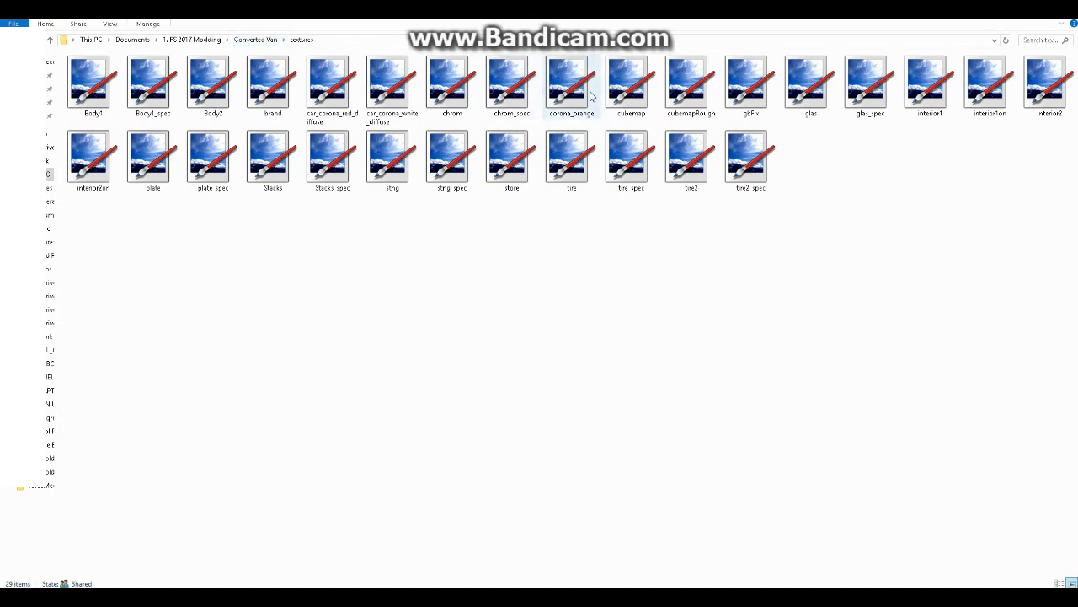
click(563, 99)
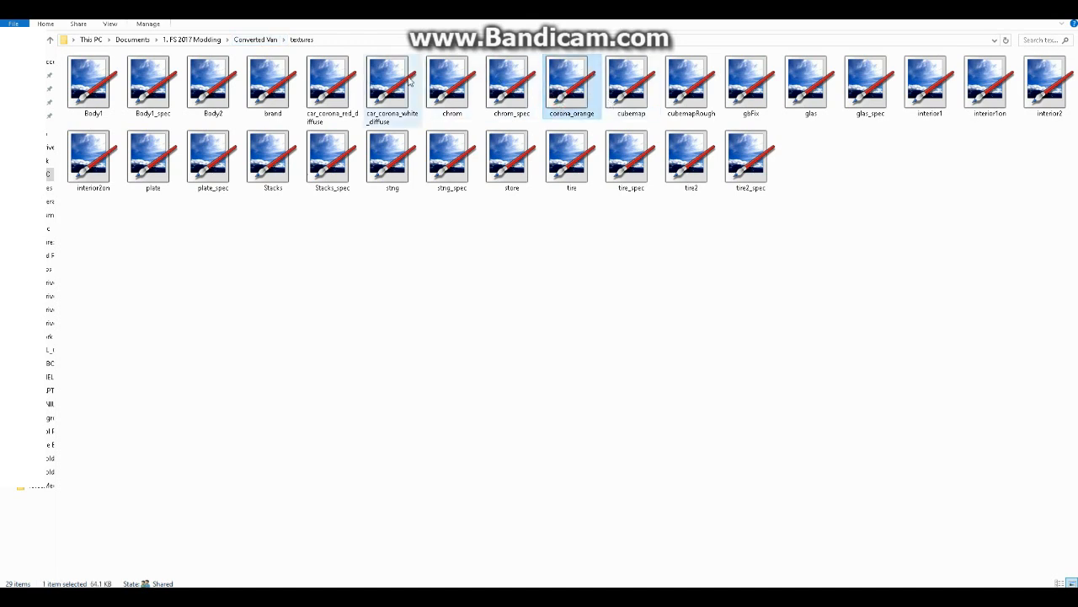
click(337, 84)
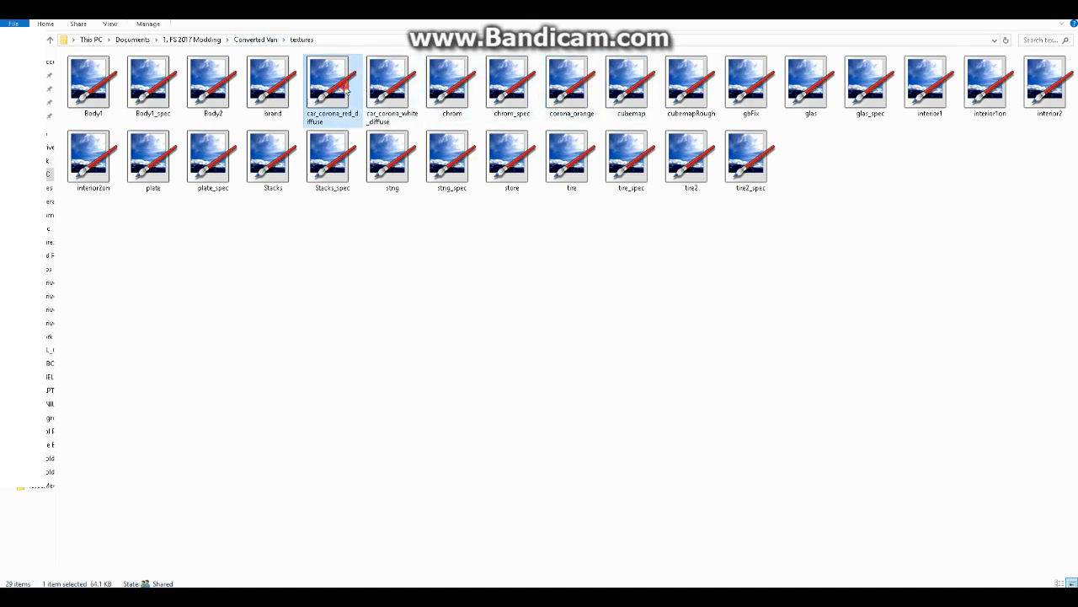
click(393, 95)
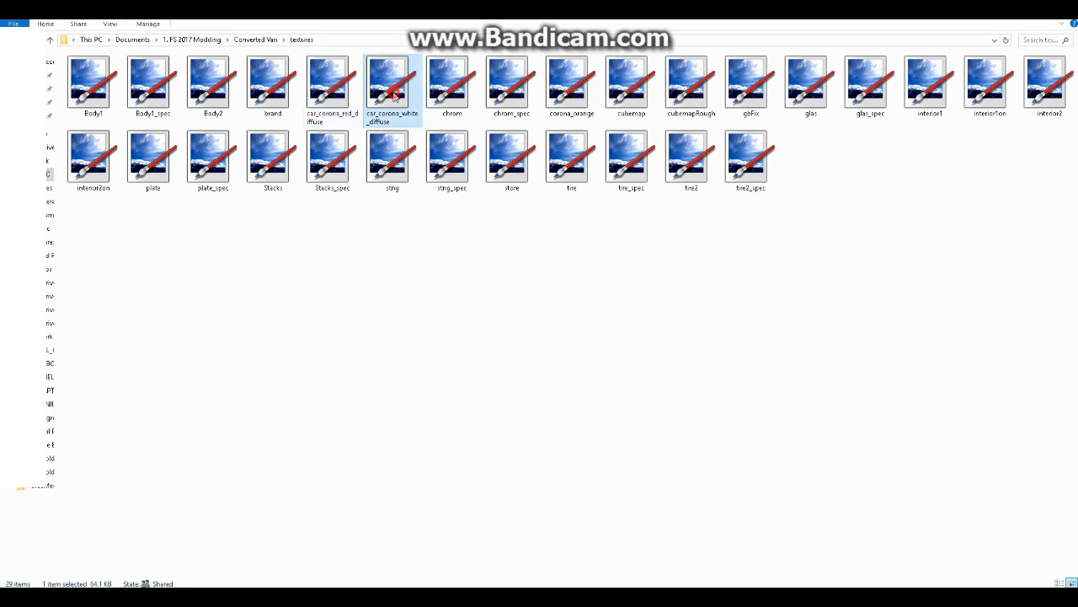
click(568, 93)
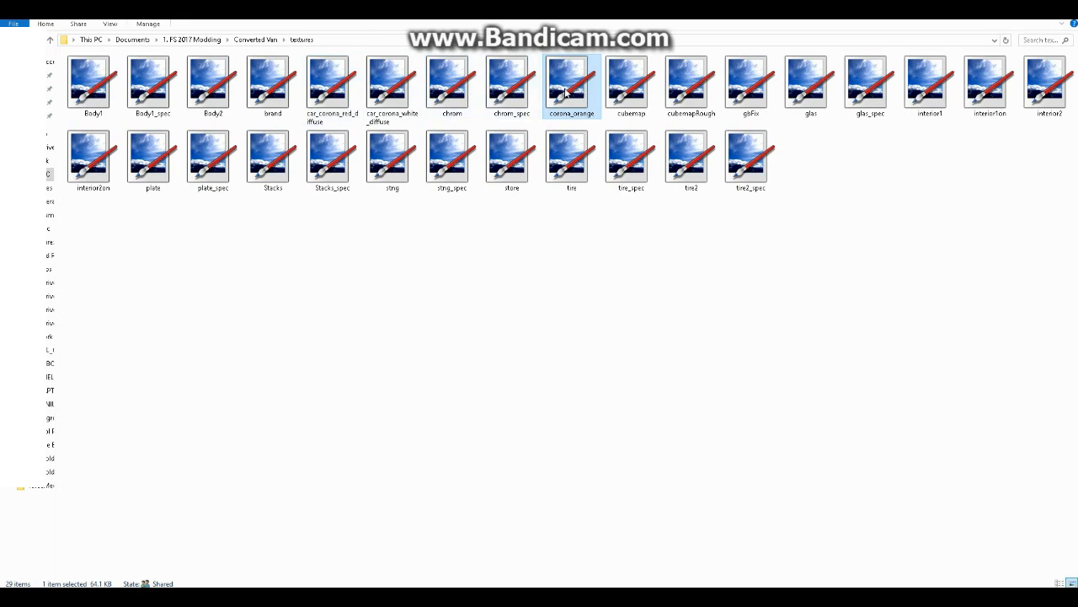
Rename coronaRed_diffuse in the Converted Van folder as car_corona_red_diffuse, reusing the name of the red corona file in the textures folder
right_click(328, 107)
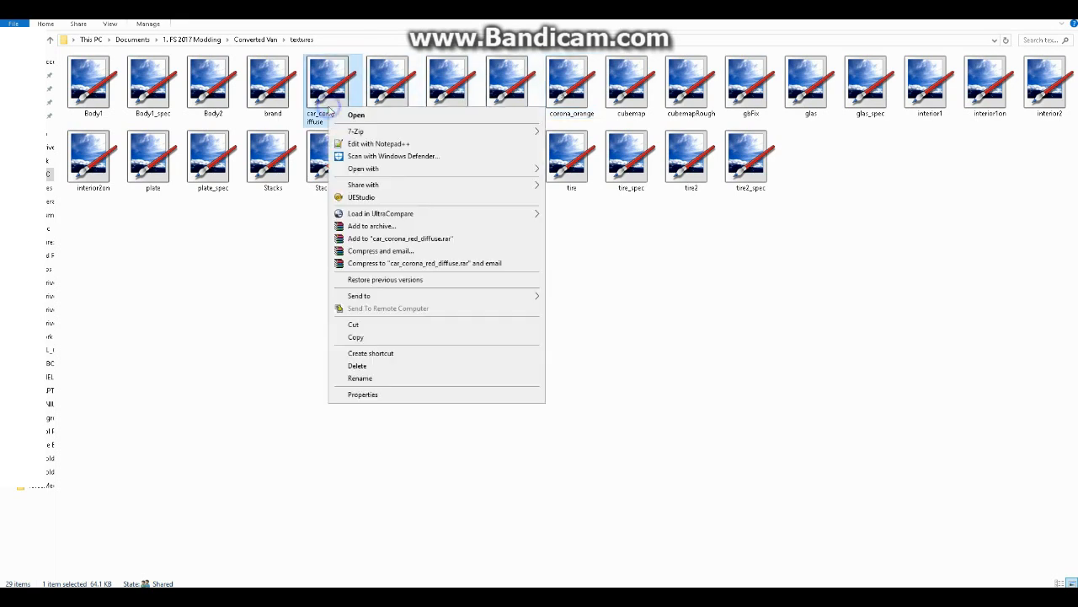
click(385, 380)
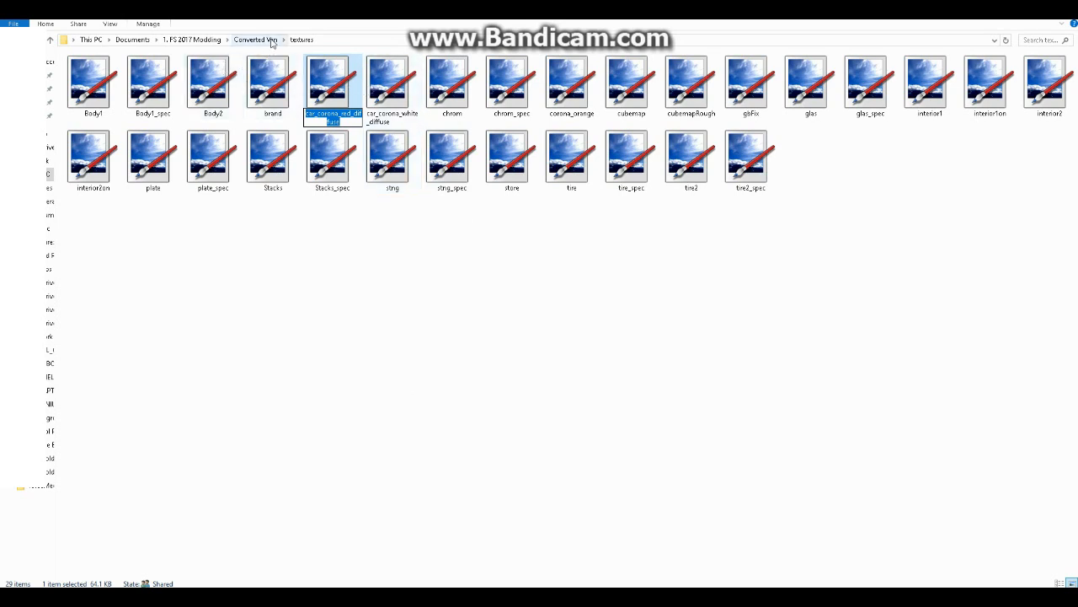
click(257, 40)
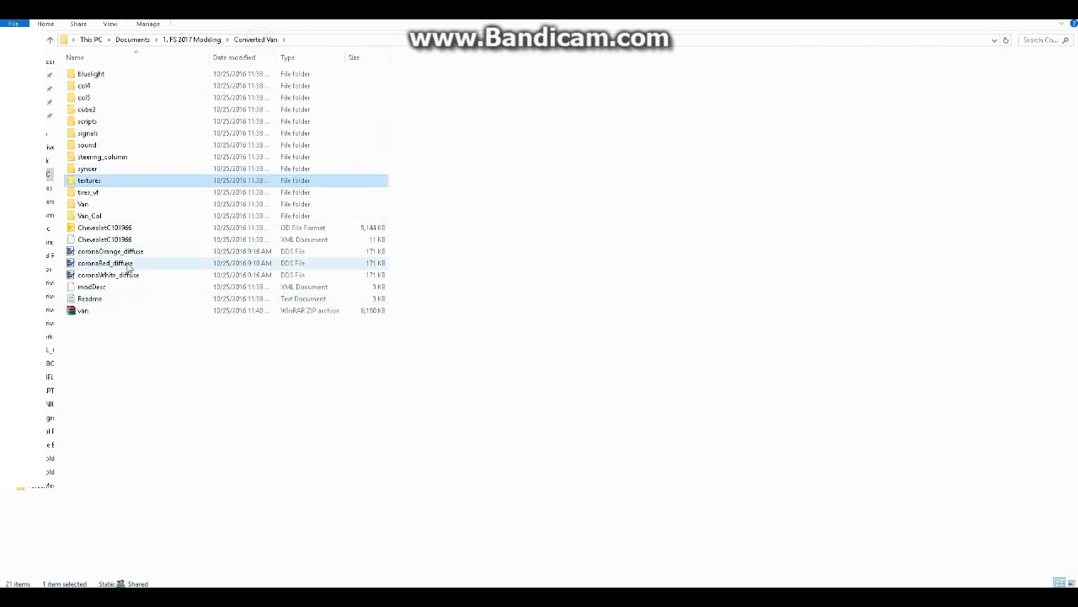
double_click(97, 177)
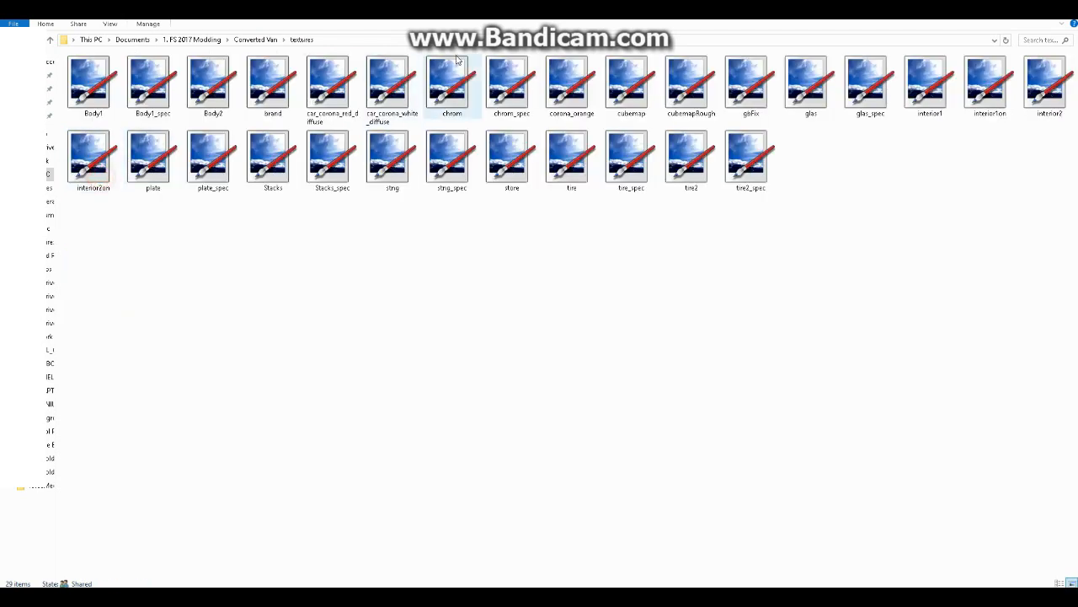
click(354, 94)
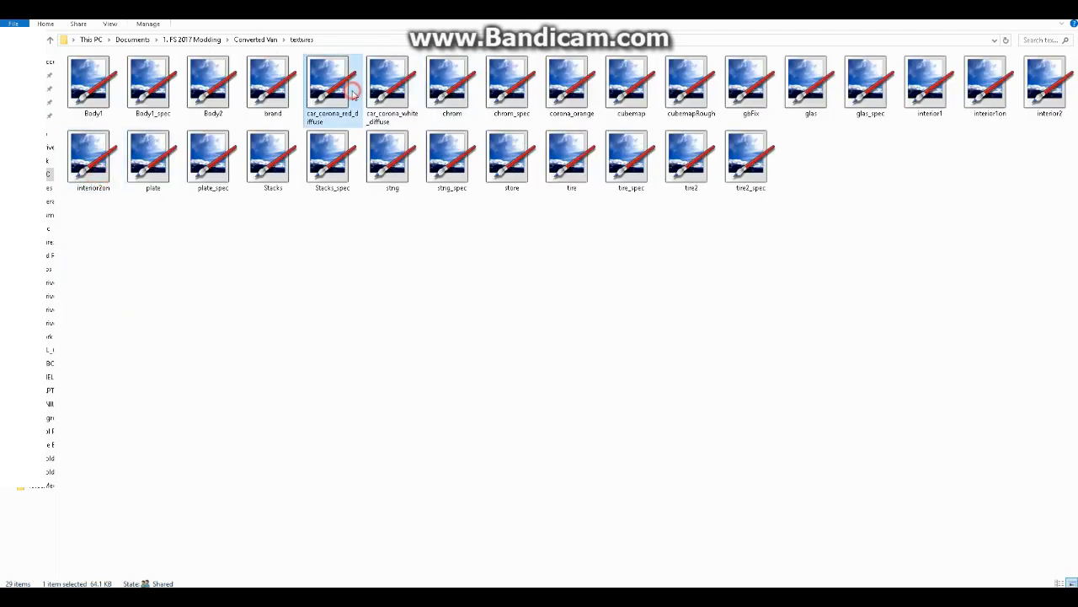
click(259, 39)
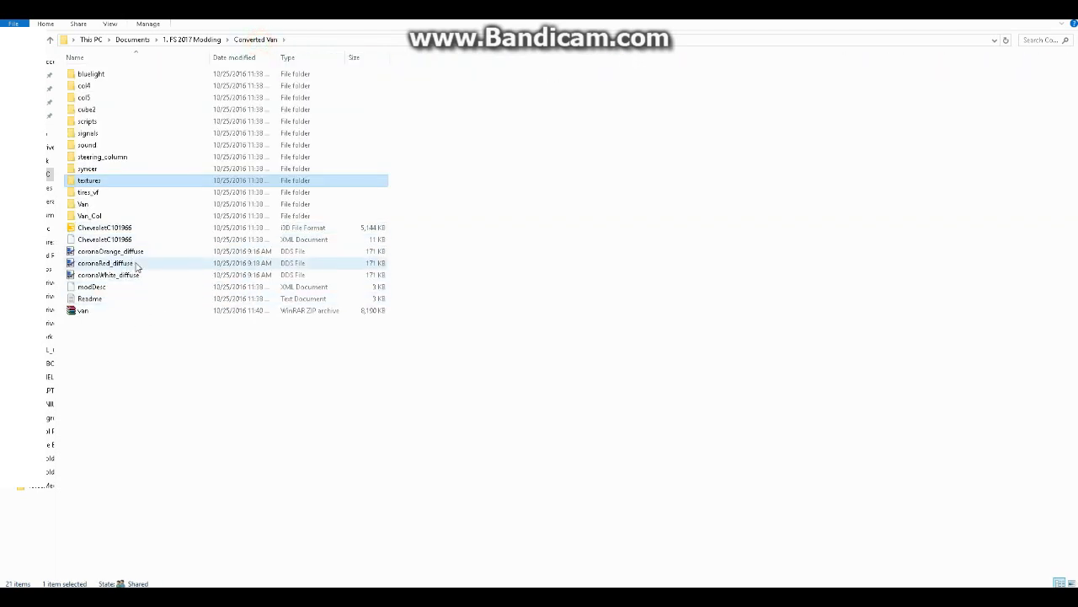
click(132, 264)
right_click(136, 264)
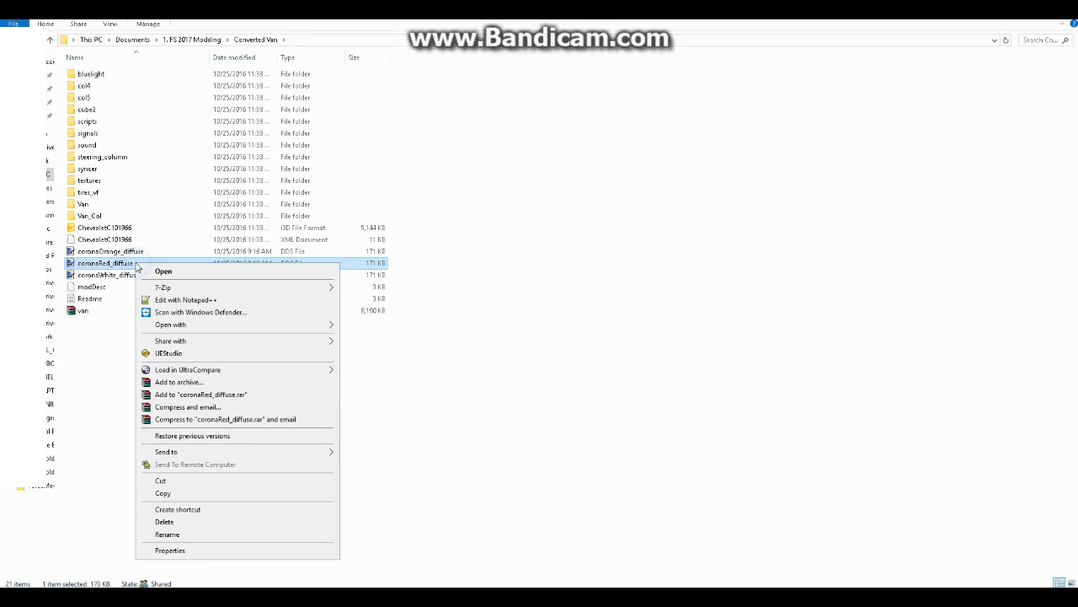
click(212, 534)
key(ctrl+v)
click(204, 353)
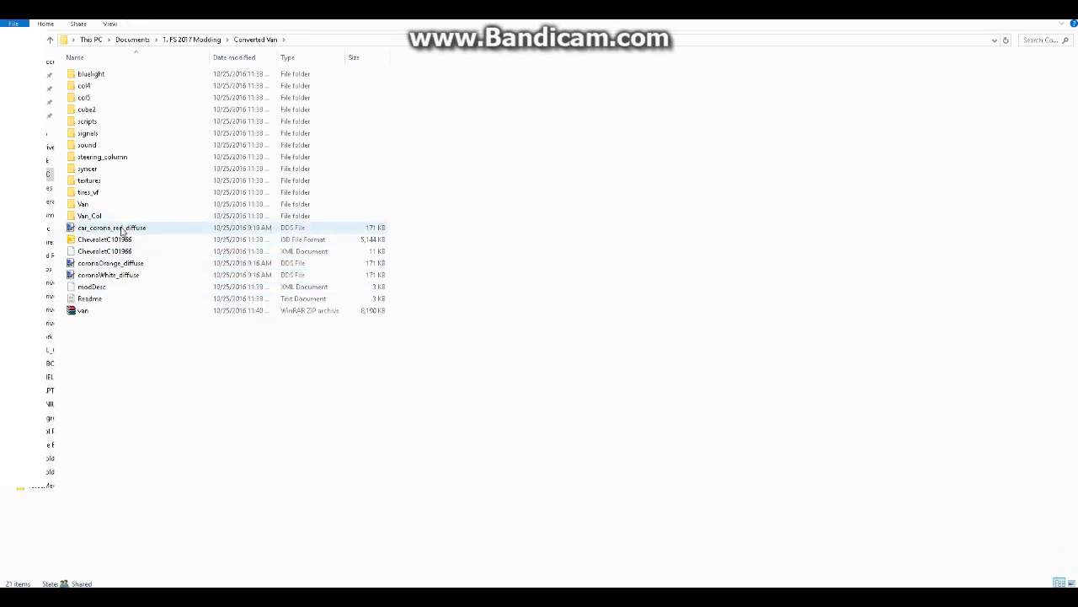
Rename coronaWhite_diffuse in the Converted Van folder as car_corona_white_diffuse, reusing the name of the white corona file in the textures folder
double_click(97, 181)
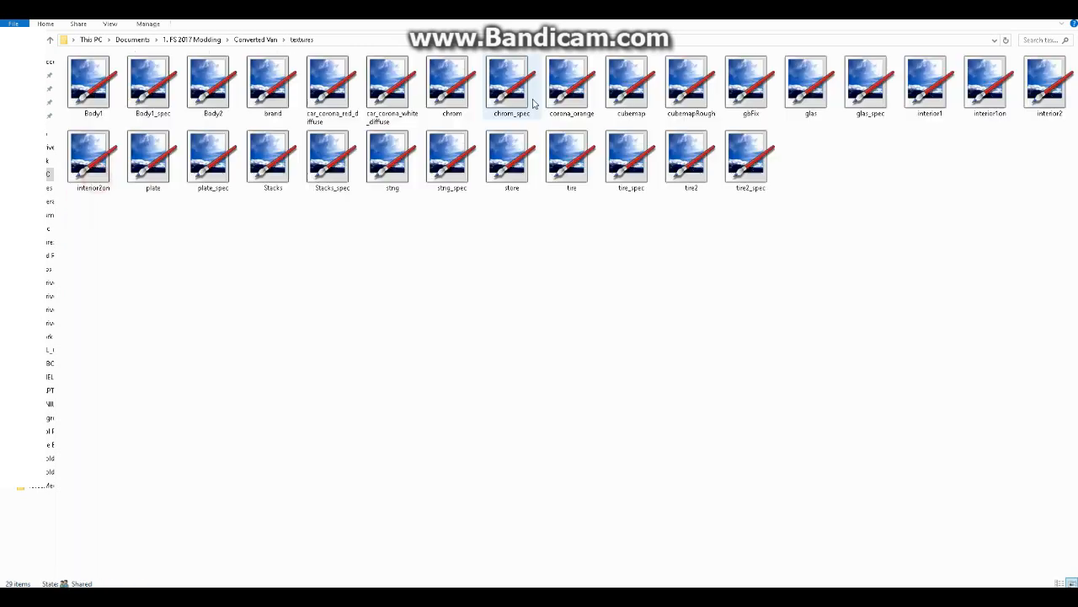
click(392, 84)
right_click(396, 77)
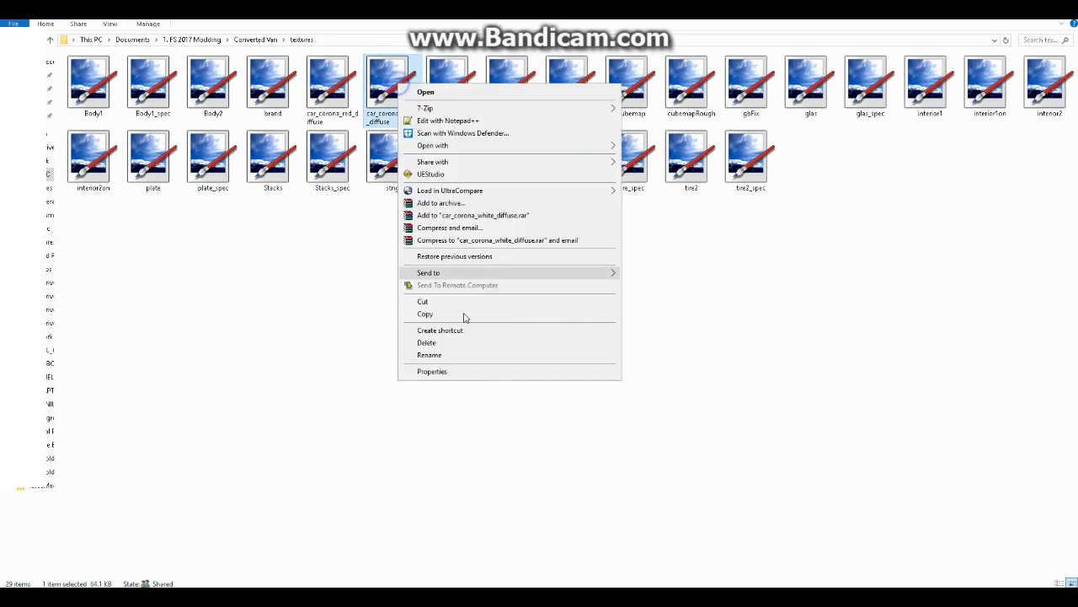
click(455, 355)
key(ctrl+c)
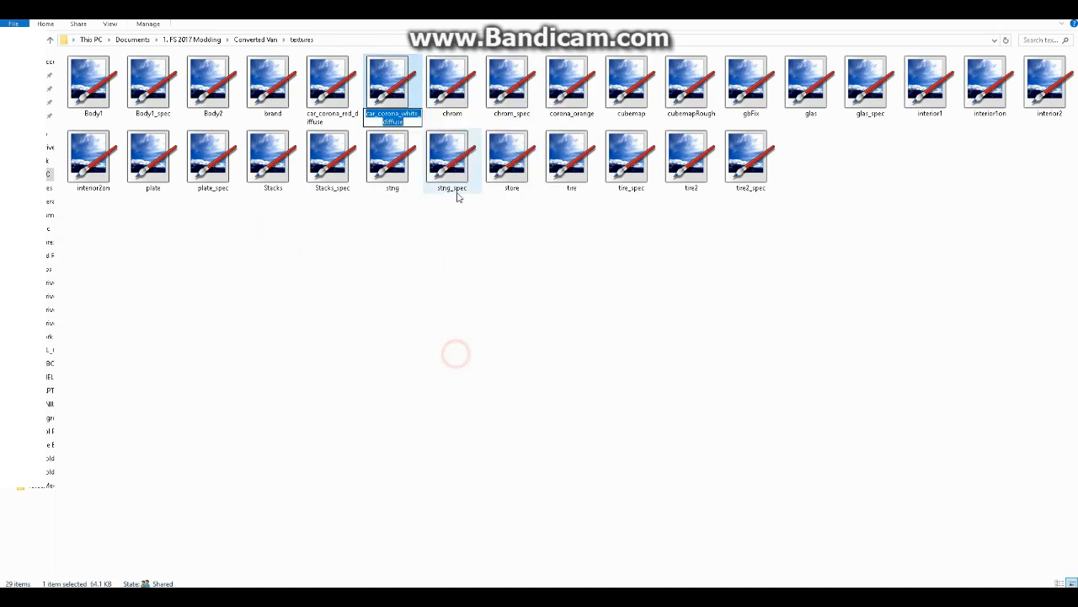
click(261, 40)
right_click(132, 275)
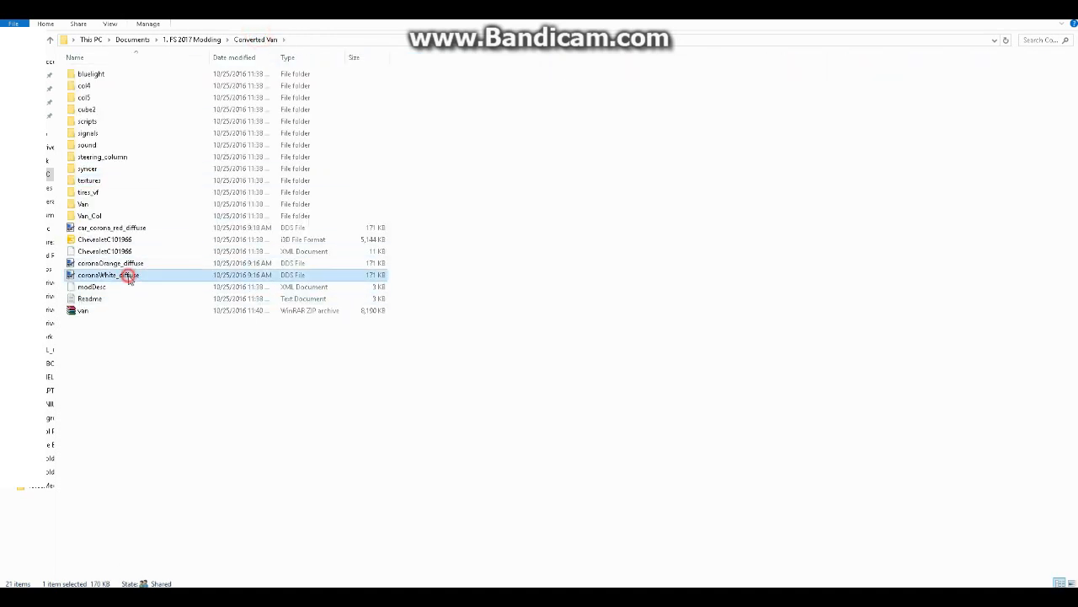
click(179, 547)
key(ctrl+v)
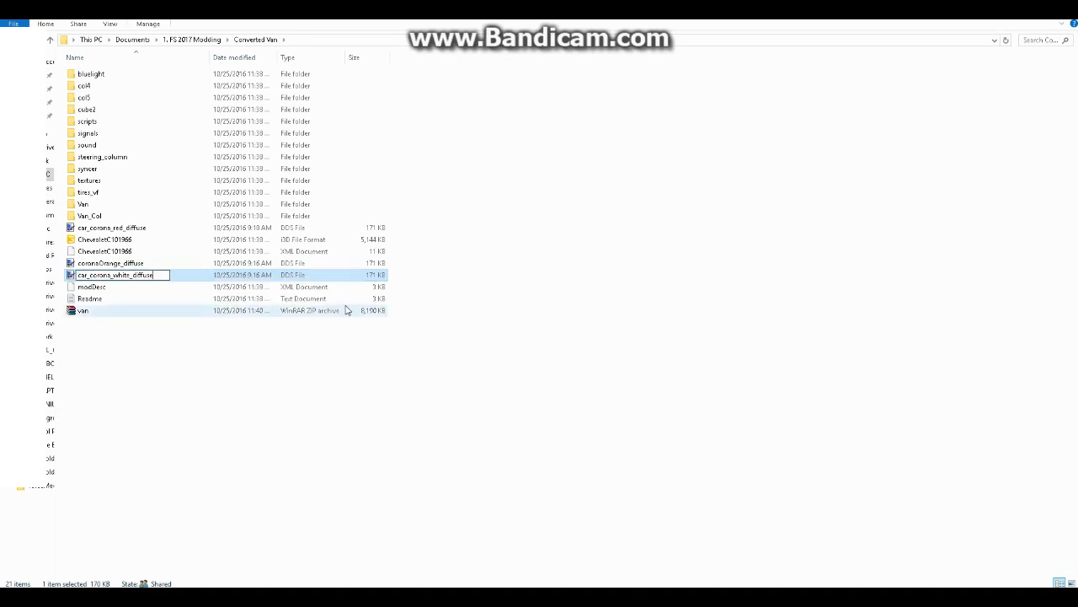
key(Return)
Rename coronaOrange_diffuse in the Converted Van folder as corona_orange, reusing the name of the orange corona file in the textures folder
double_click(99, 180)
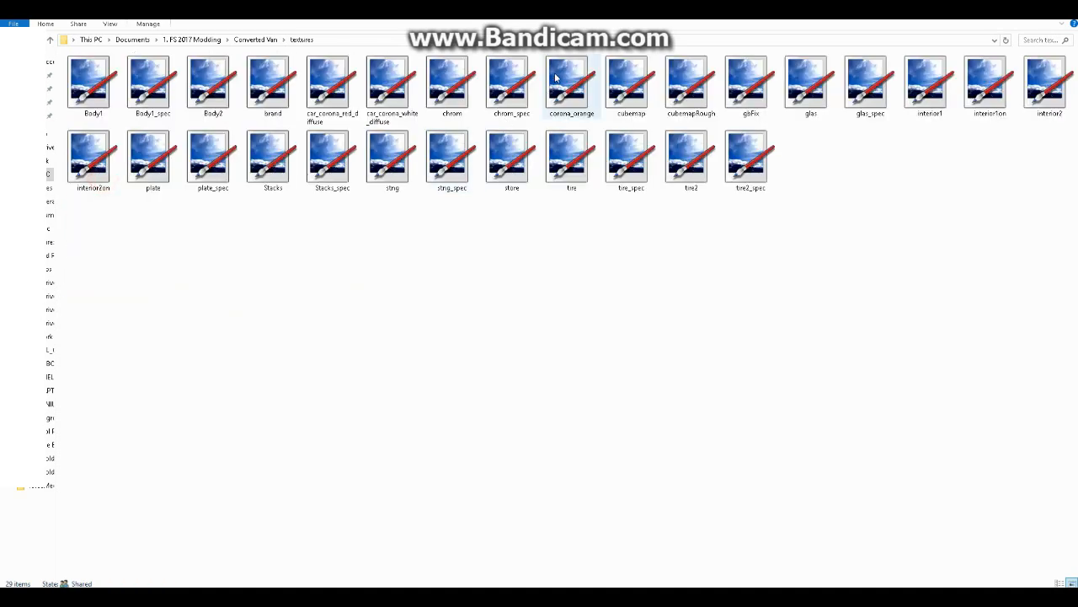
click(581, 88)
right_click(581, 89)
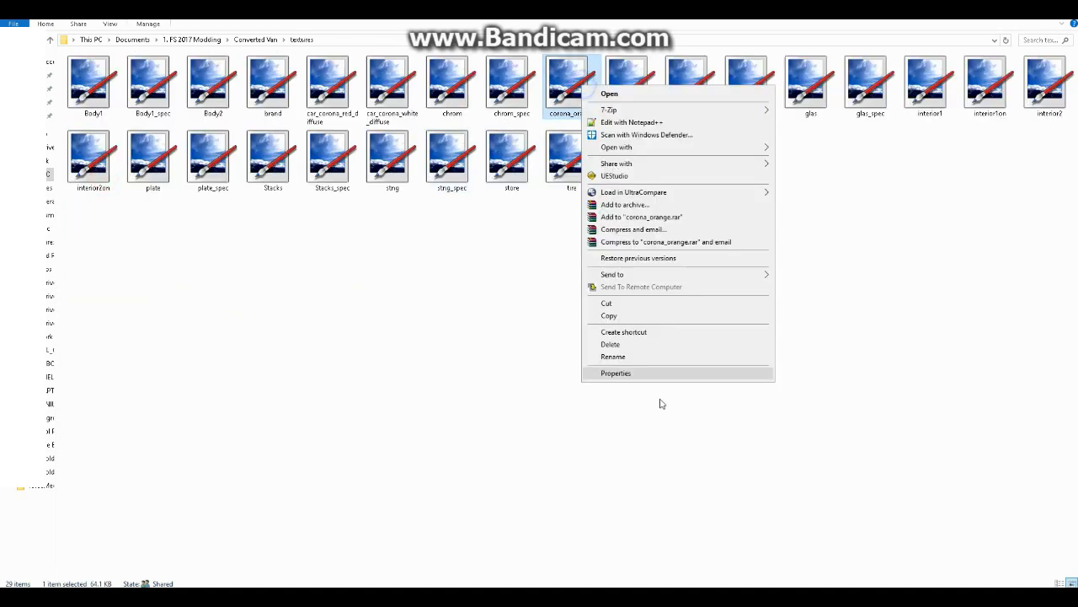
click(633, 361)
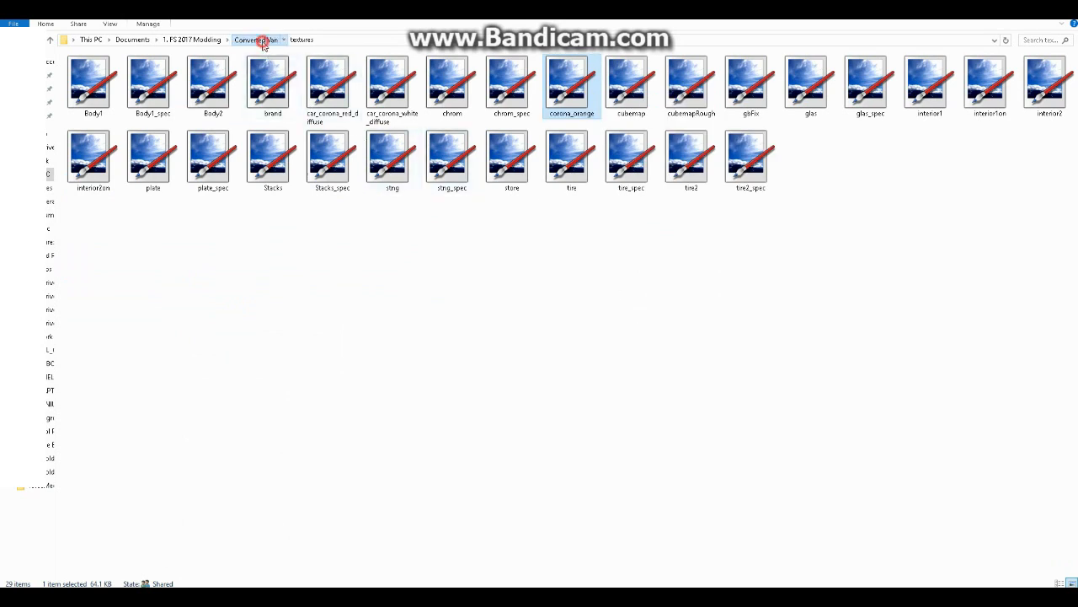
click(258, 40)
right_click(137, 281)
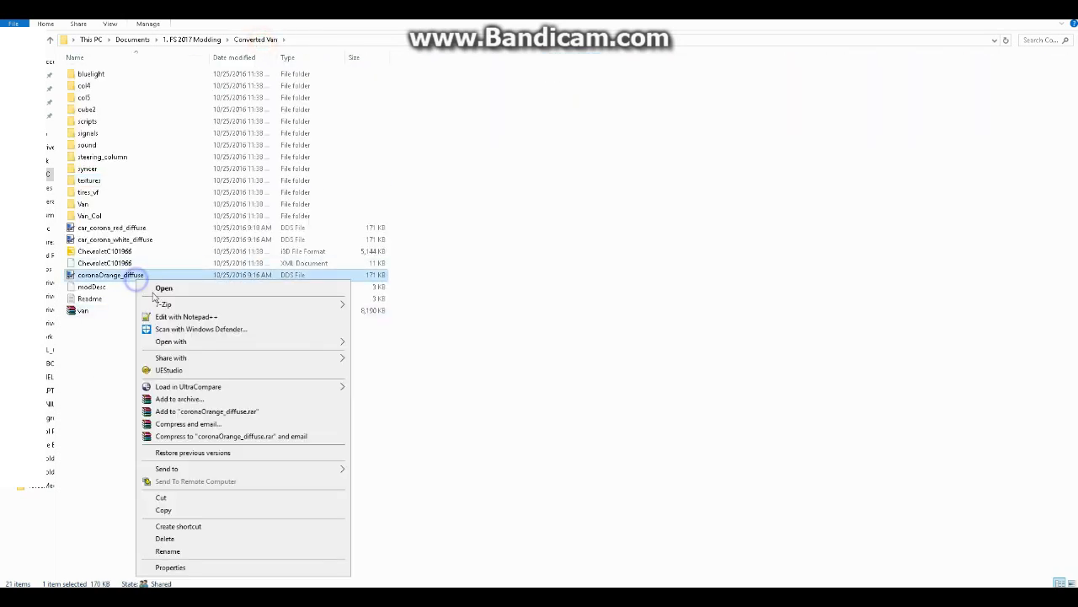
click(201, 549)
text(corona_orange)
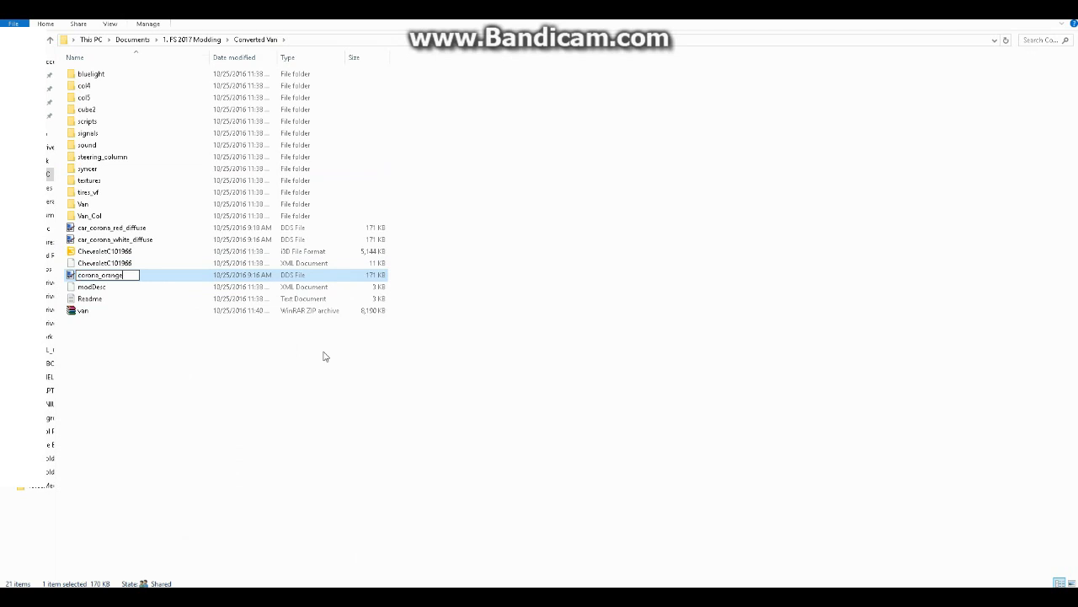
key(Return)
Move the three renamed corona textures from the Converted Van folder into its textures folder, replacing the existing files
click(144, 228)
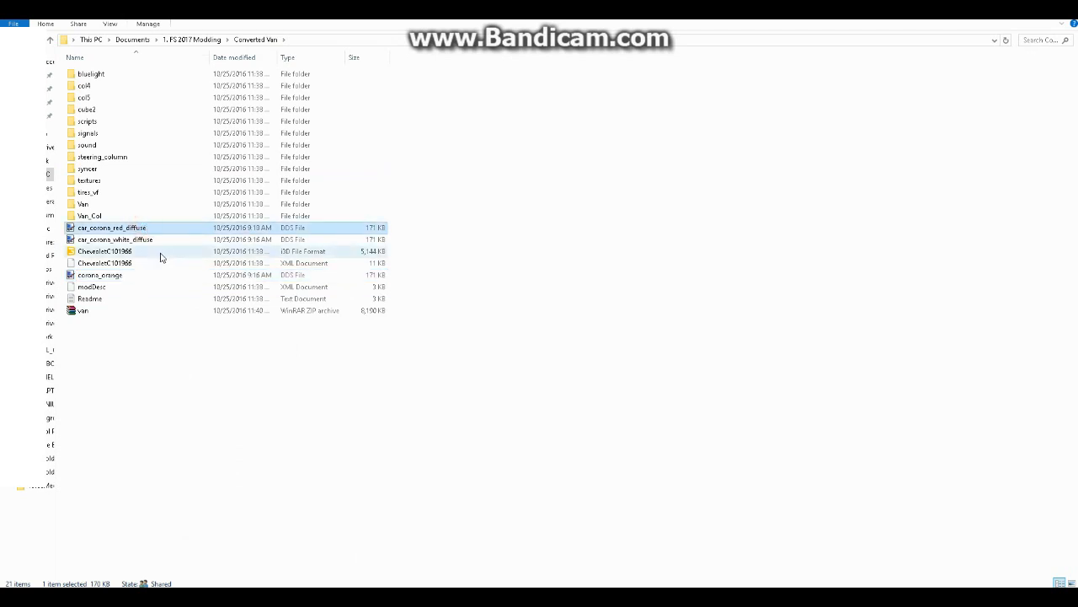
ctrl+click(153, 241)
ctrl+click(113, 275)
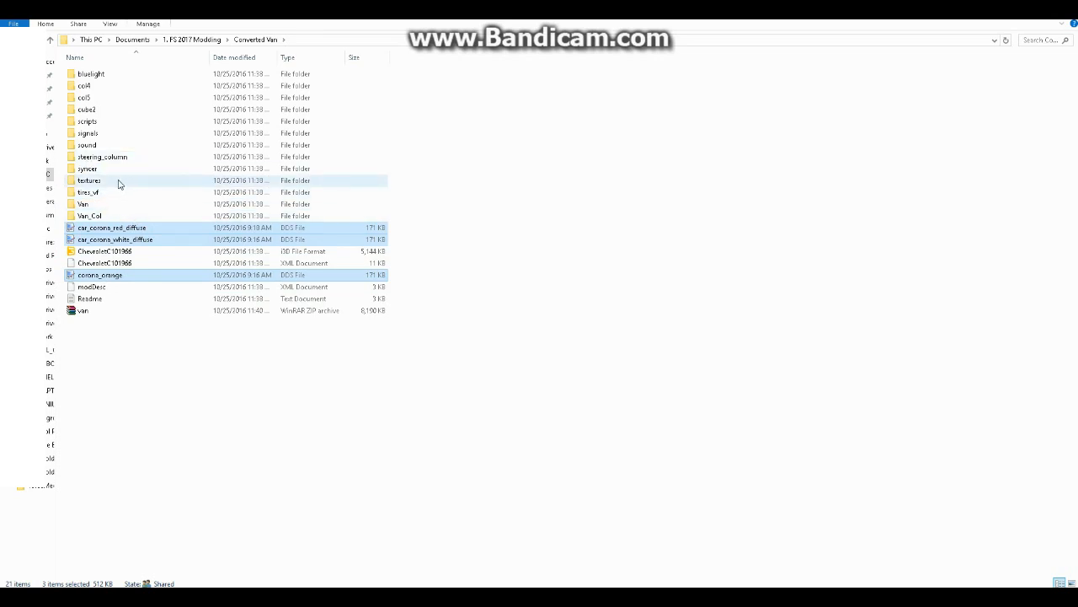
double_click(118, 183)
key(ctrl+v)
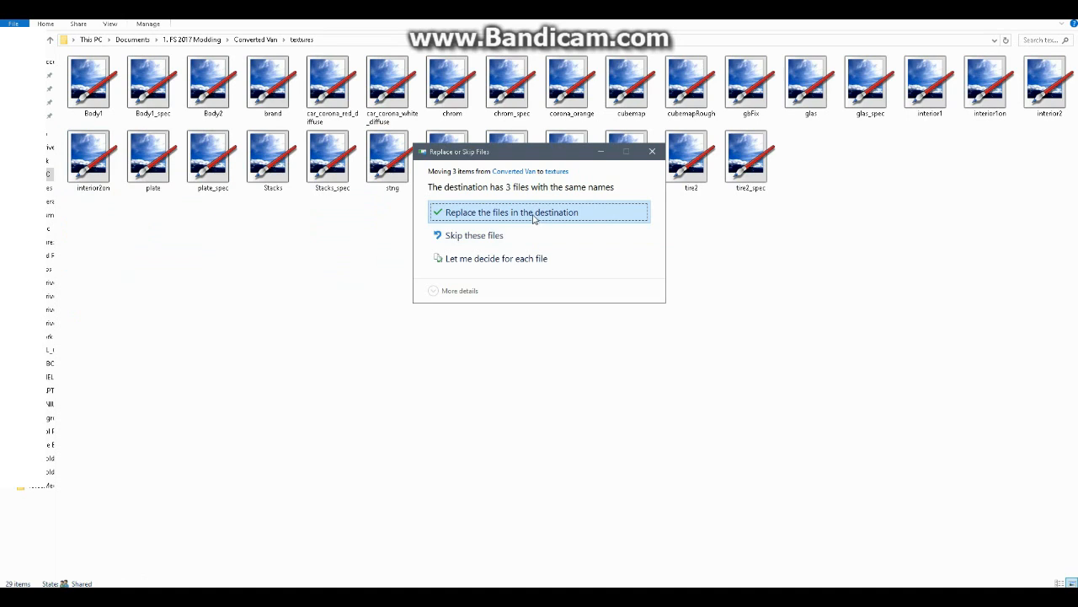
click(533, 214)
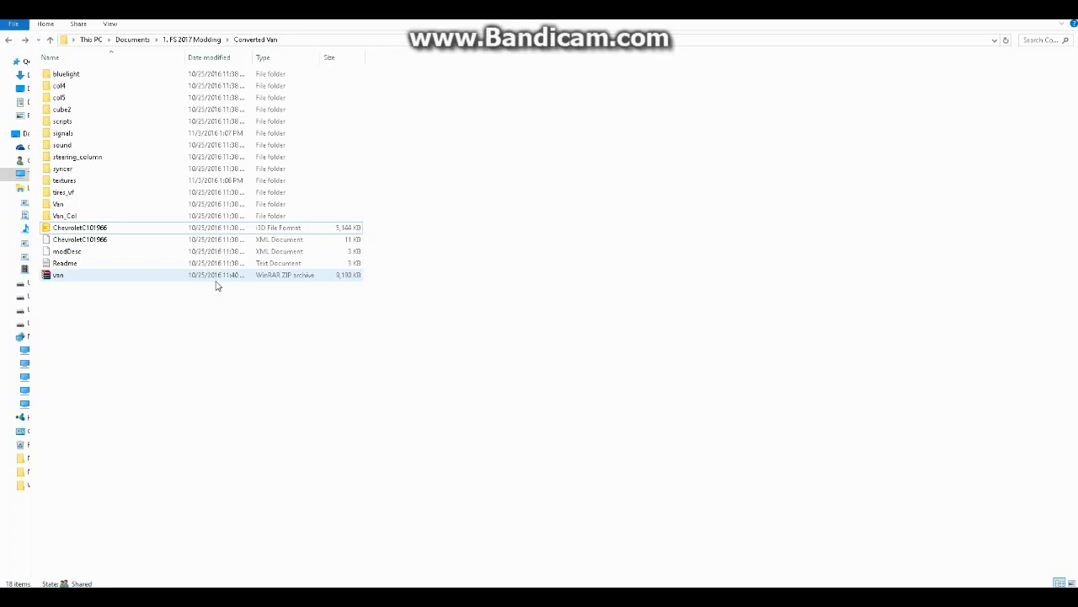
Open the ChevroletC101966 i3D file from the Converted Van folder in GIANTS Editor and dismiss the welcome window
double_click(124, 227)
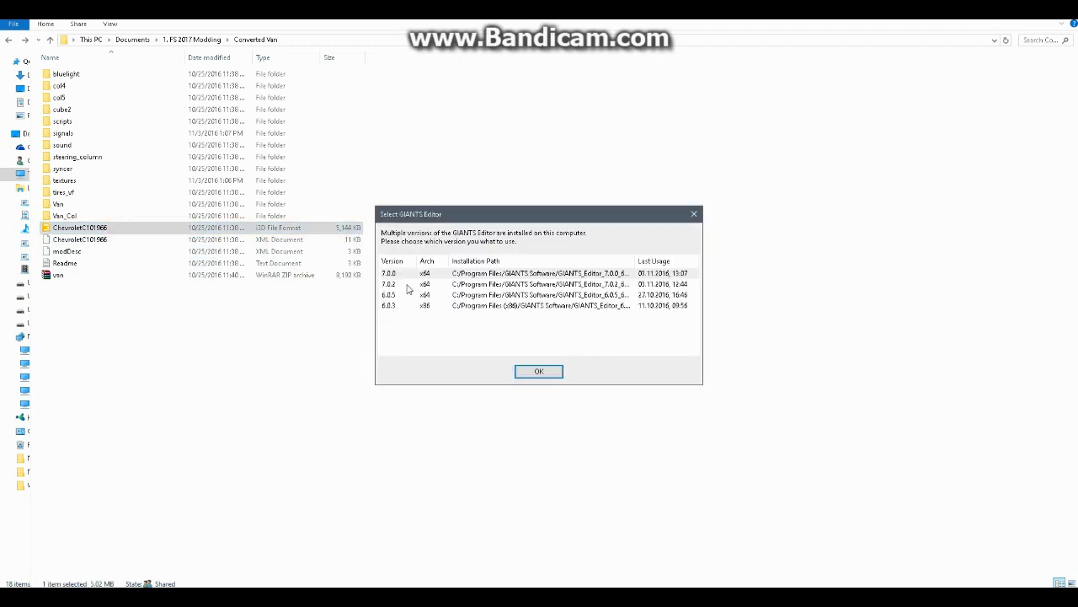
click(539, 371)
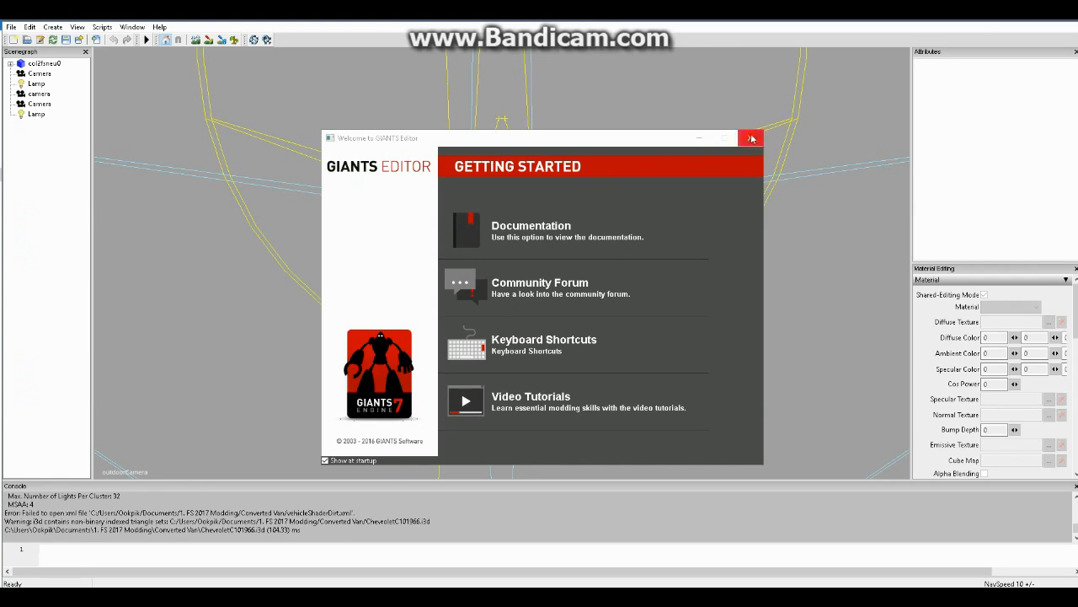
click(750, 135)
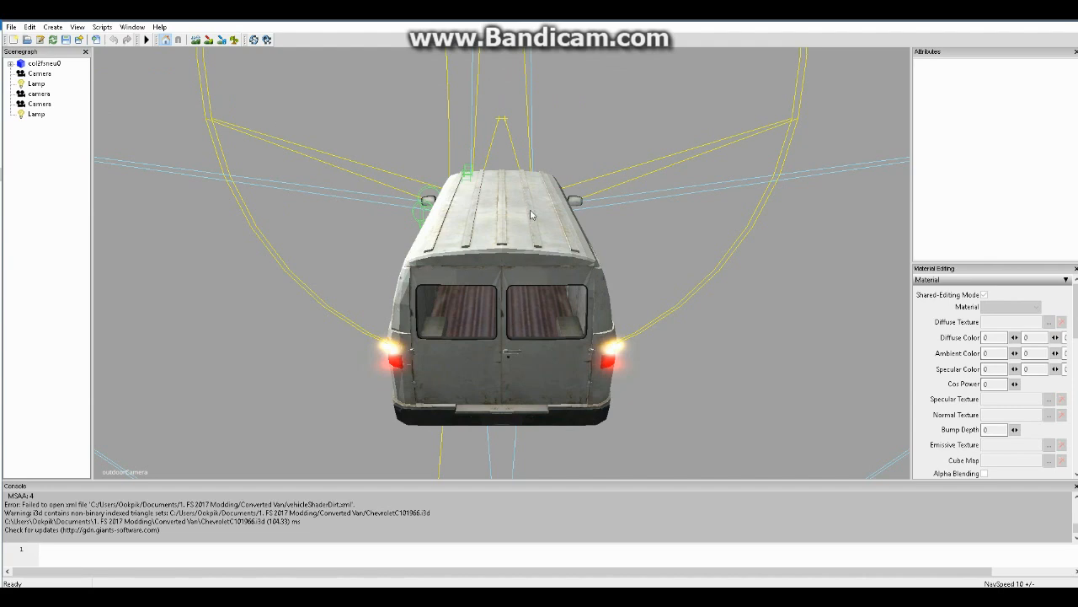
click(352, 235)
click(44, 64)
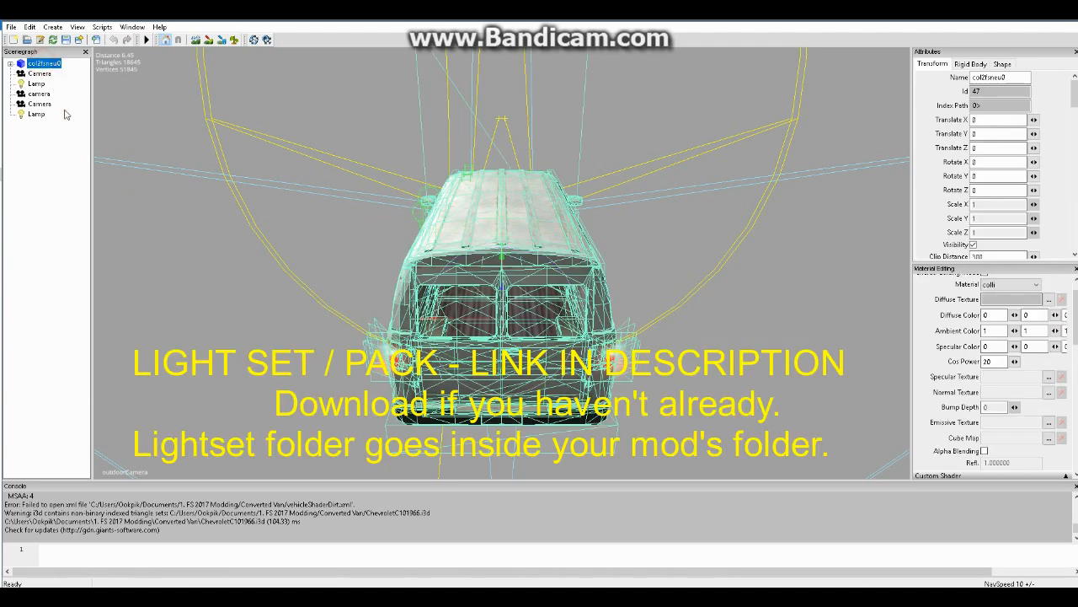
click(65, 113)
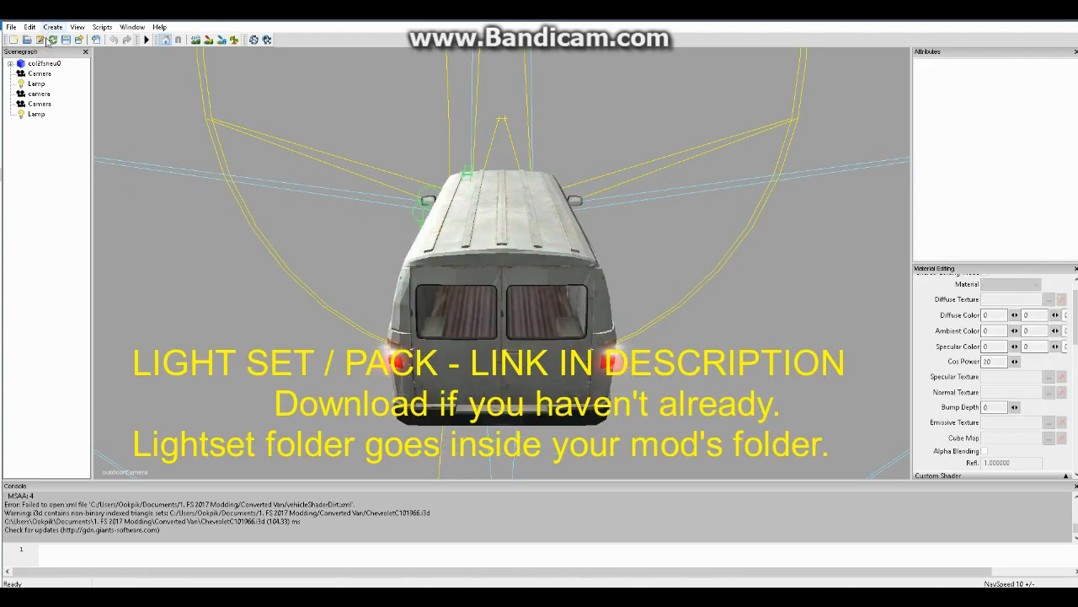
Import lightset.i3d from the lightset folder inside VanV02 into the van scene
click(11, 27)
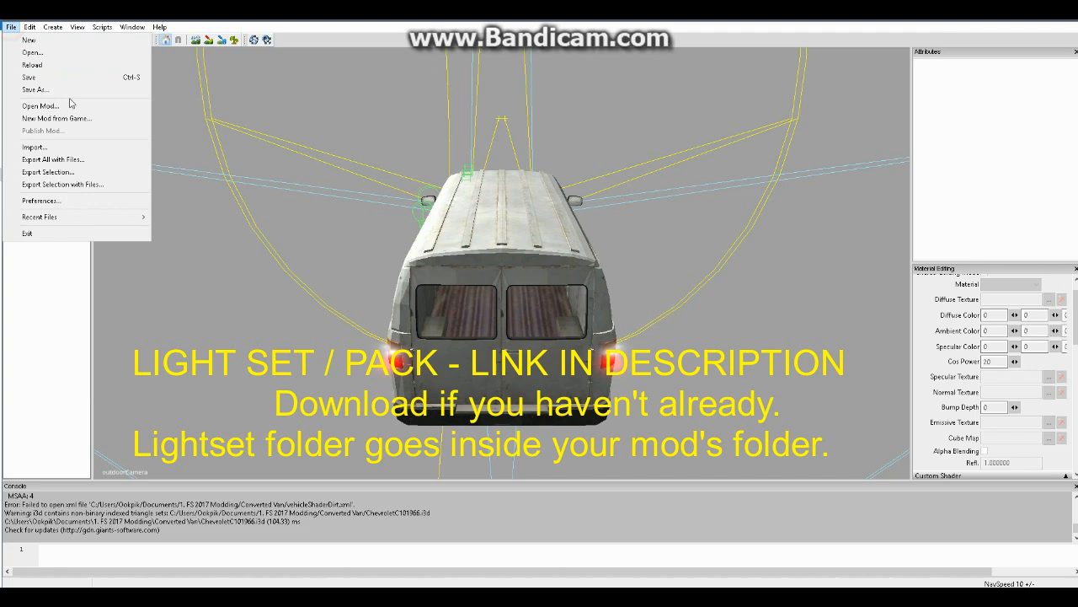
click(96, 147)
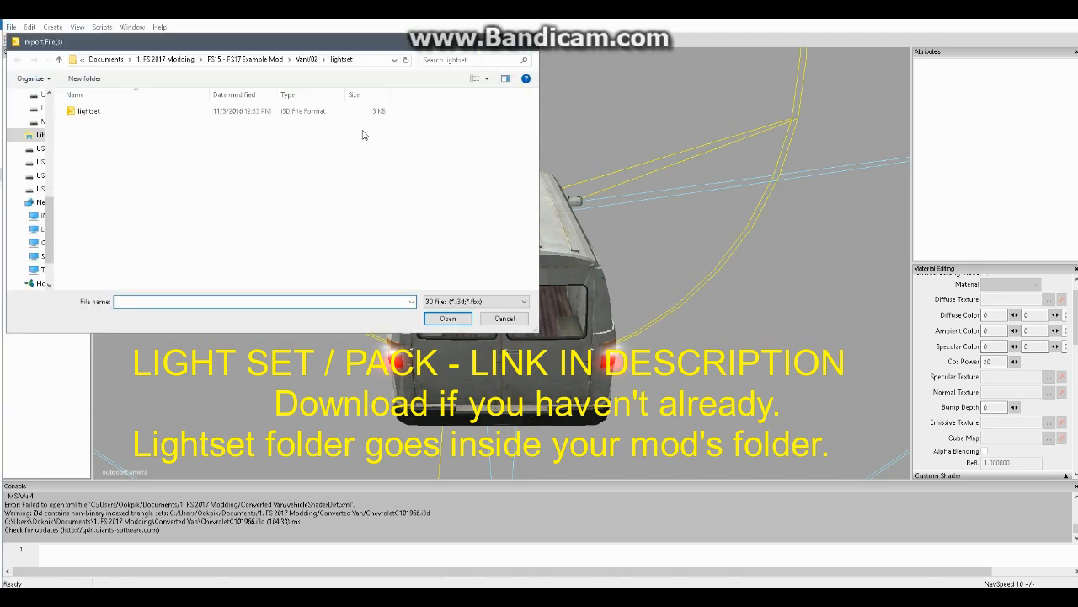
click(227, 113)
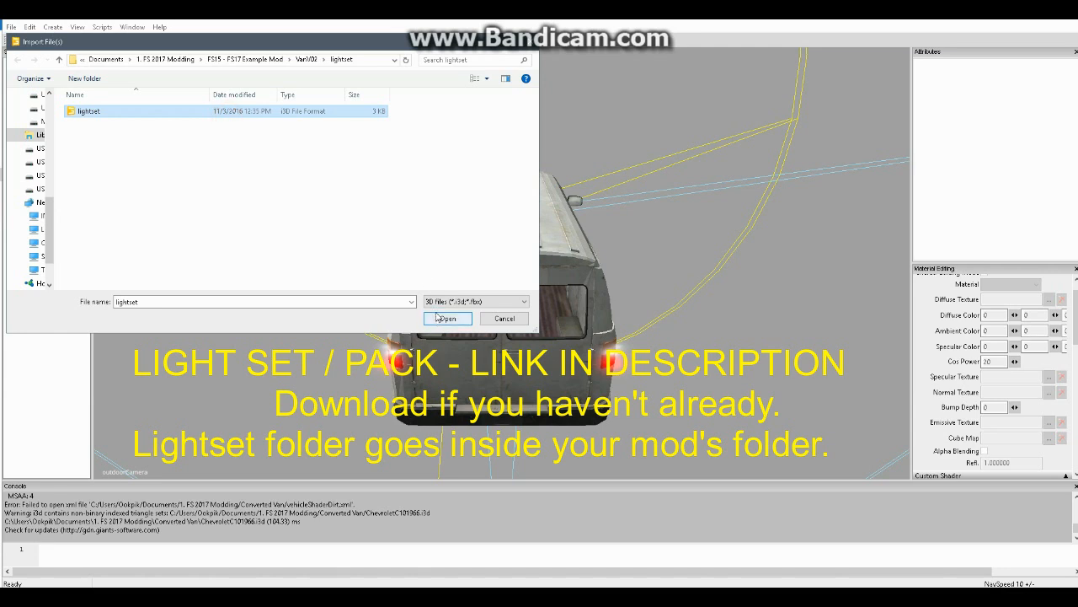
click(312, 59)
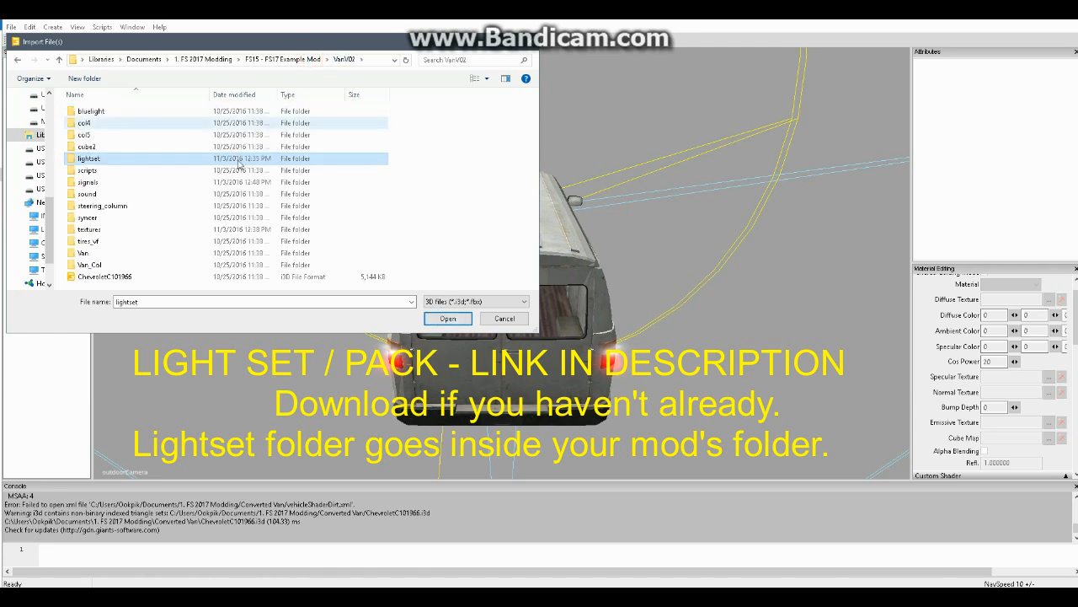
double_click(109, 161)
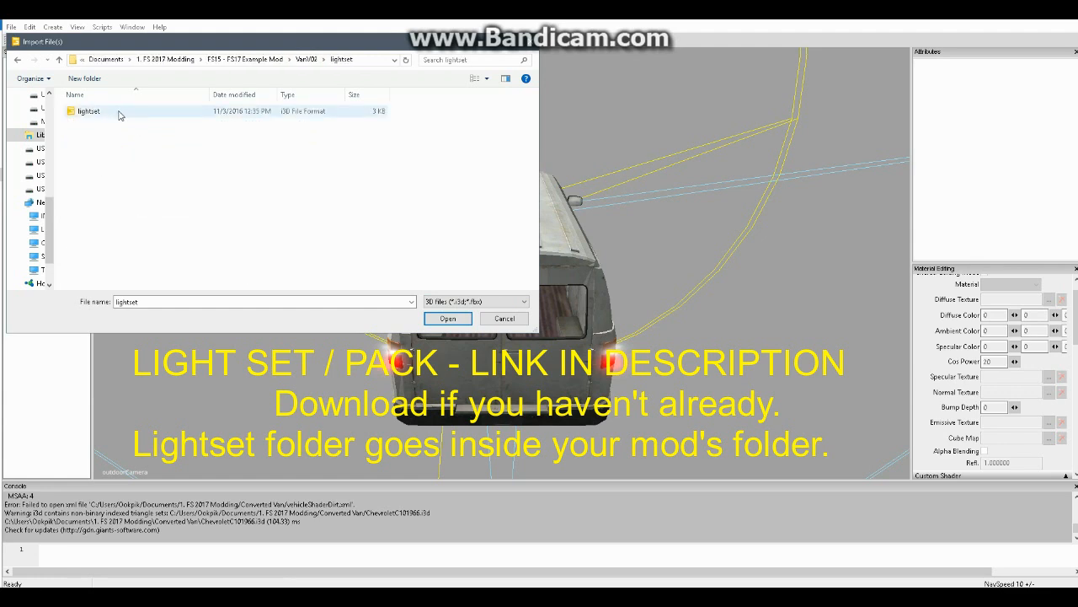
click(112, 110)
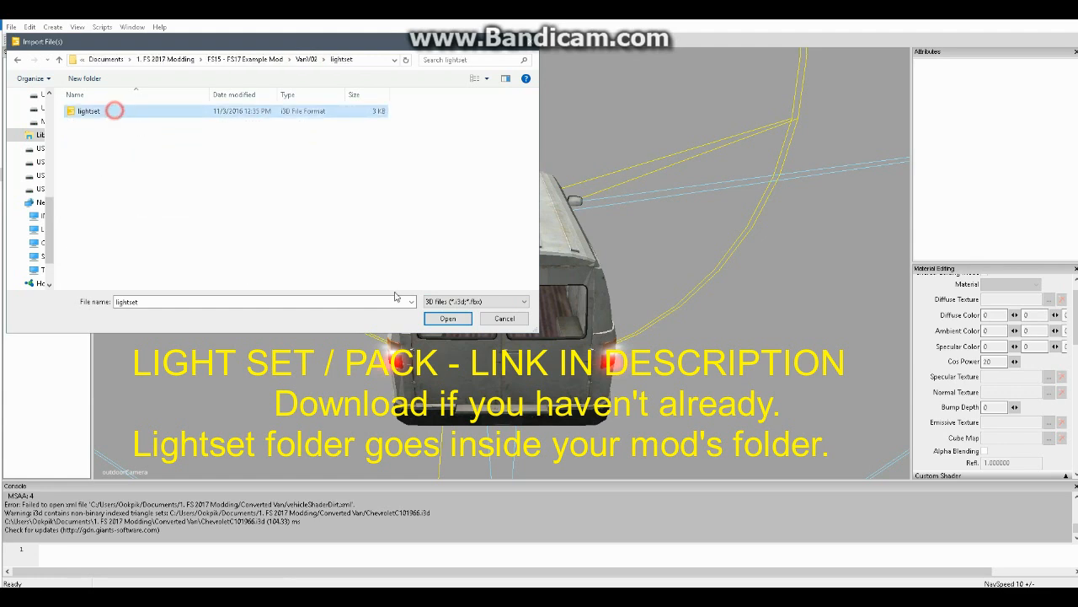
click(446, 320)
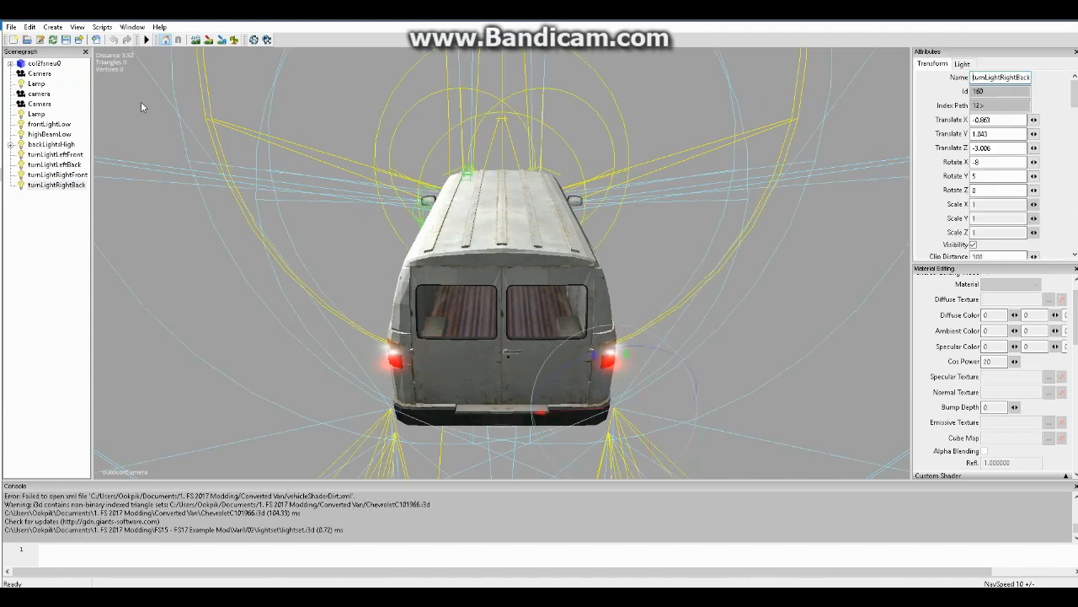
Examine the imported lights one by one: frontLightLow, highBeamLow, backLightsHigh and the left and right front and back turn lights
click(52, 125)
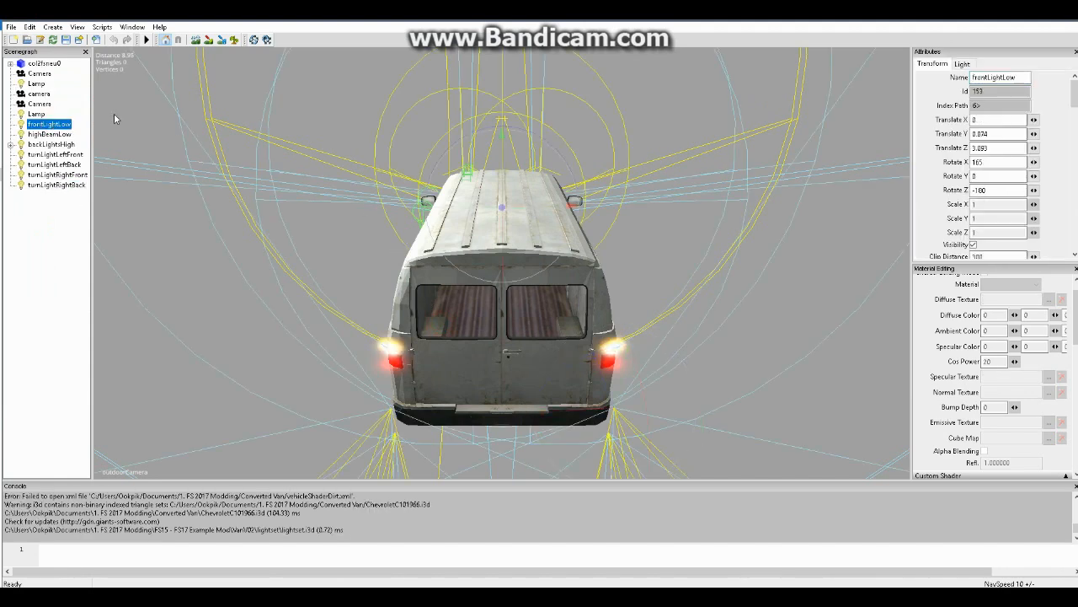
click(53, 135)
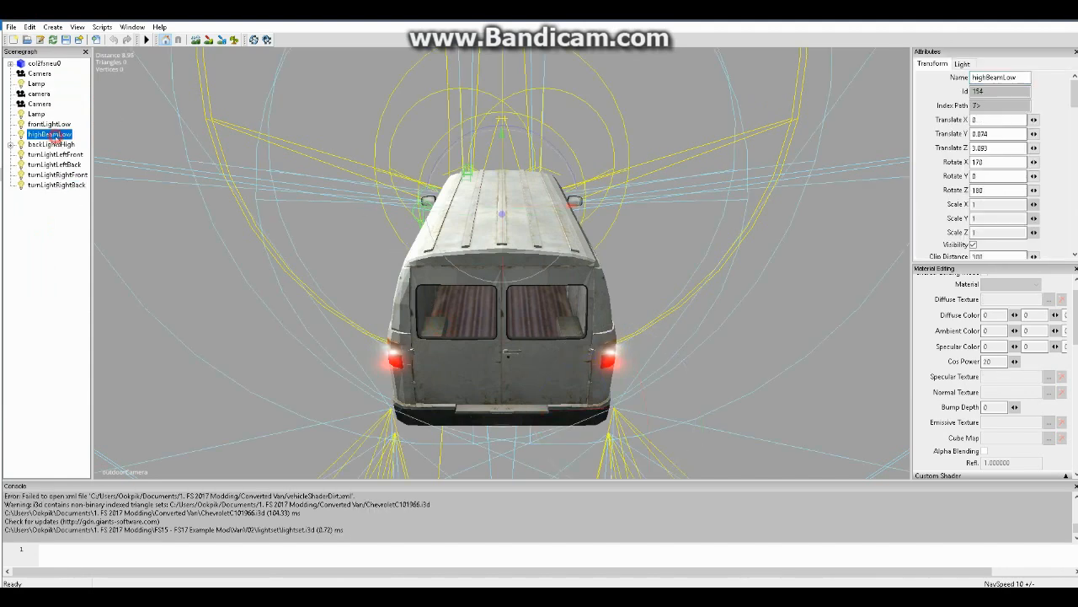
click(49, 146)
click(54, 155)
click(57, 146)
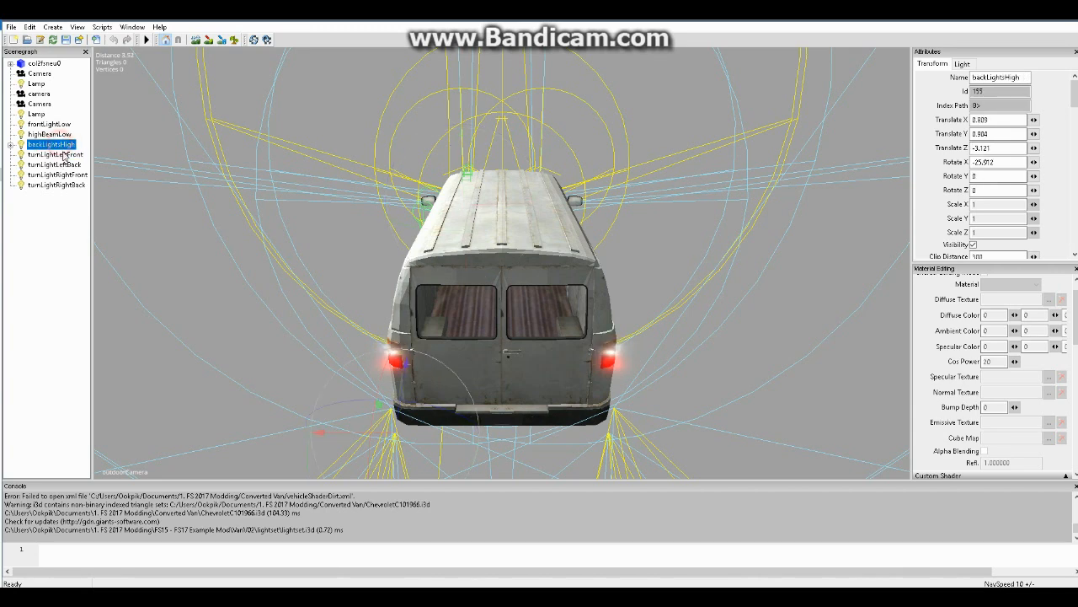
click(63, 154)
click(70, 145)
click(65, 155)
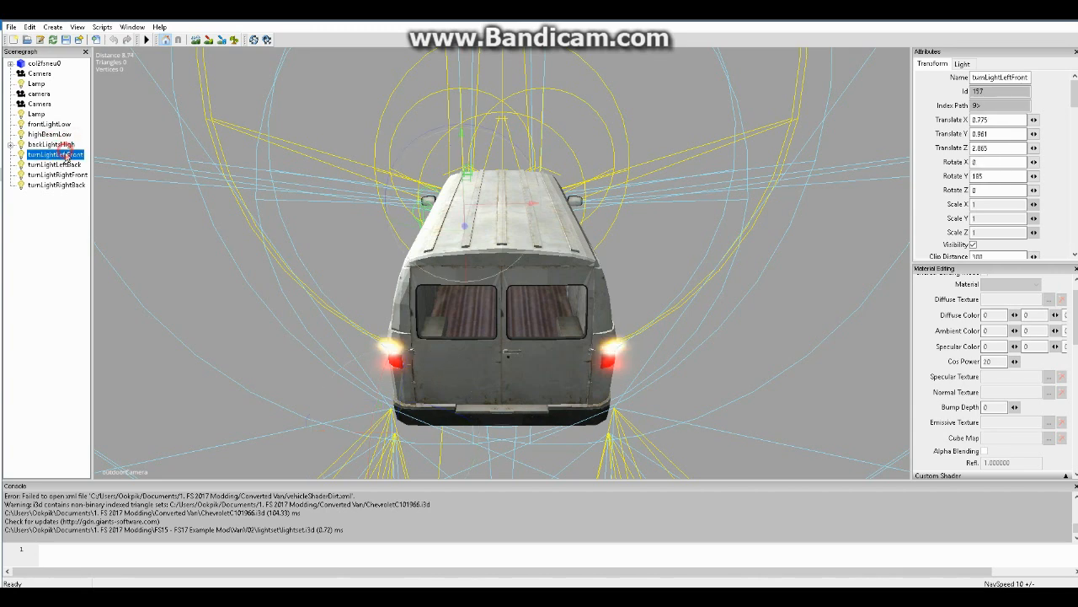
click(65, 164)
click(67, 175)
click(68, 184)
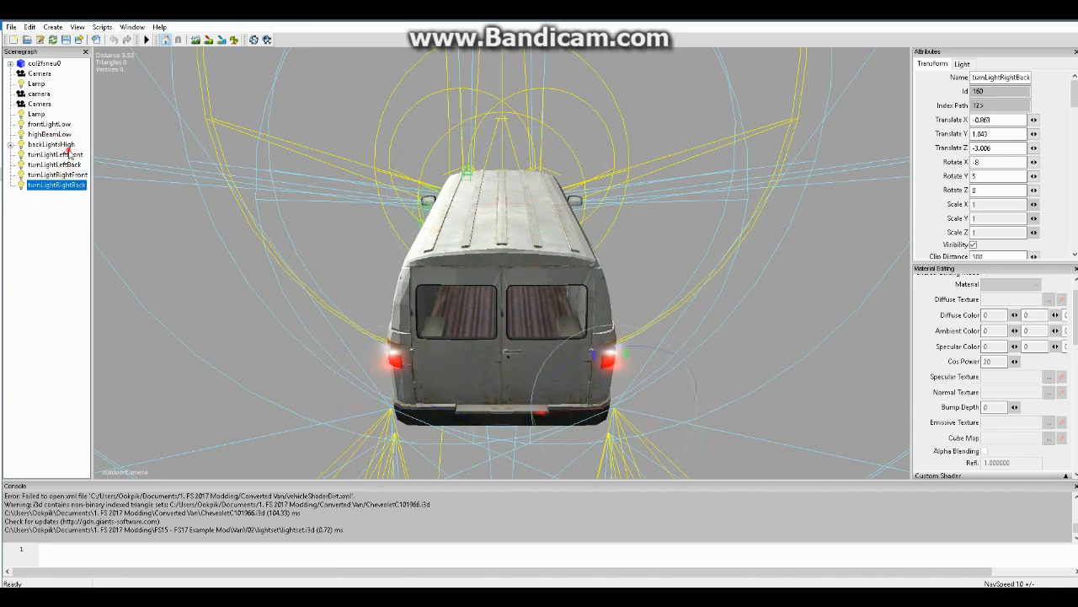
click(69, 154)
click(69, 145)
click(61, 134)
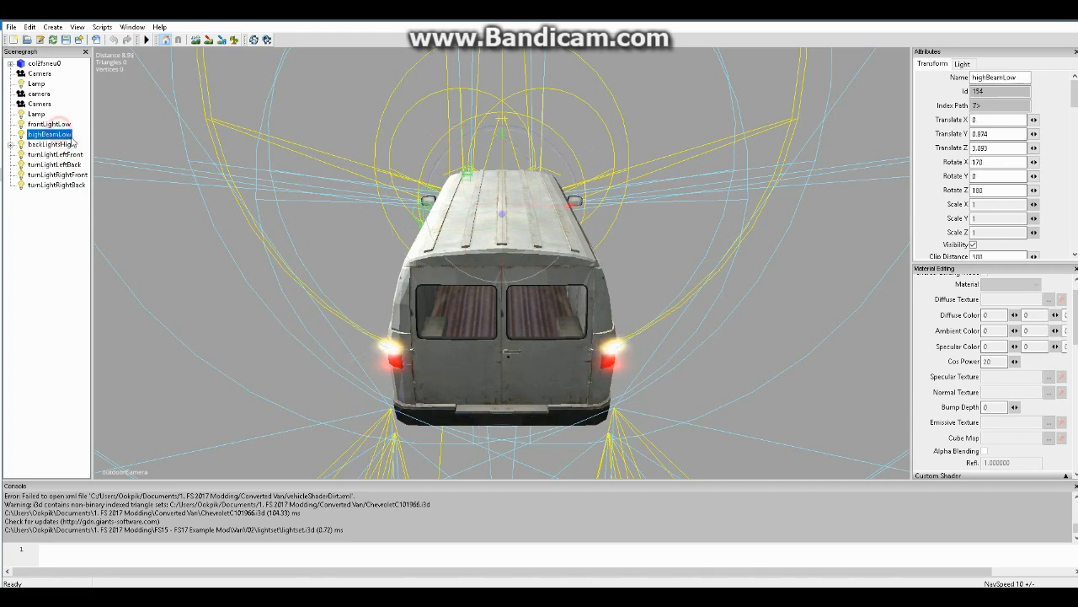
click(51, 125)
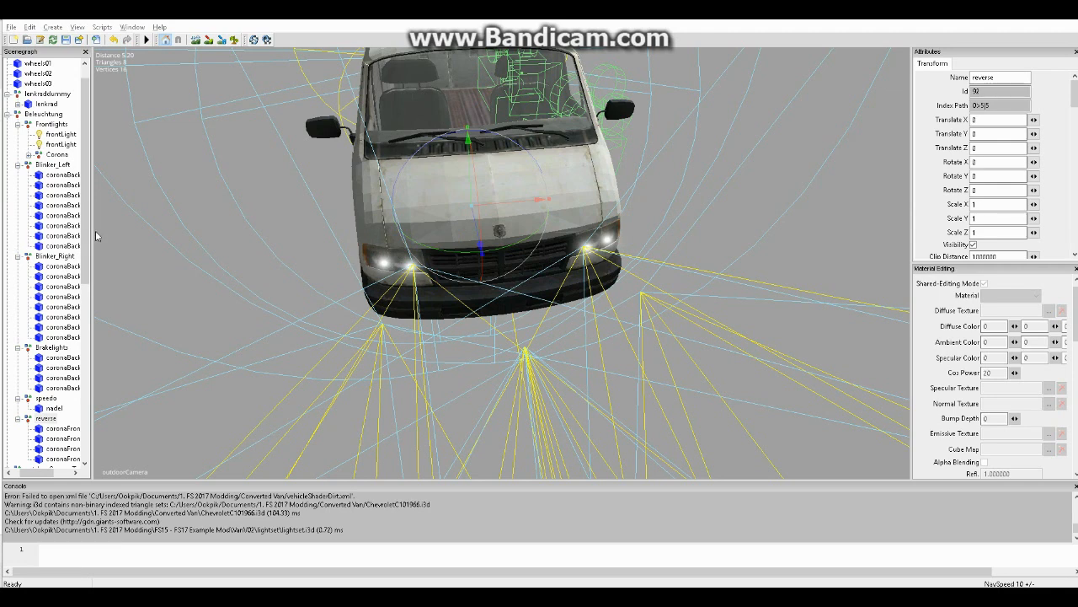
Examine the van's existing light groups under Beleuchtung: Blinker_Left, Blinker_Right, Brakelights and reverse
drag(86, 237, 42, 473)
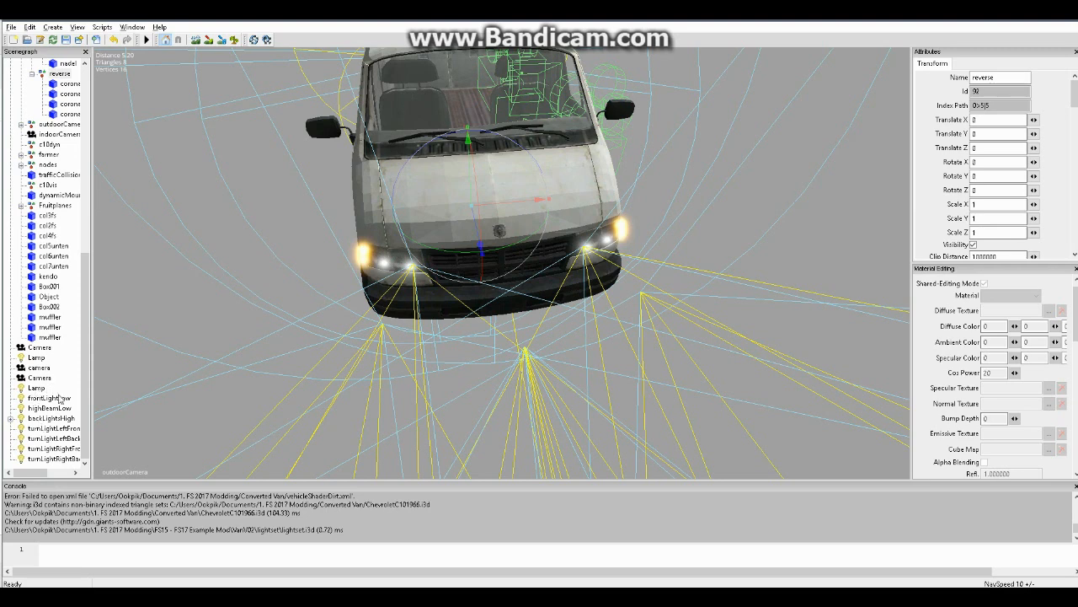
scroll(59, 399, up, 12)
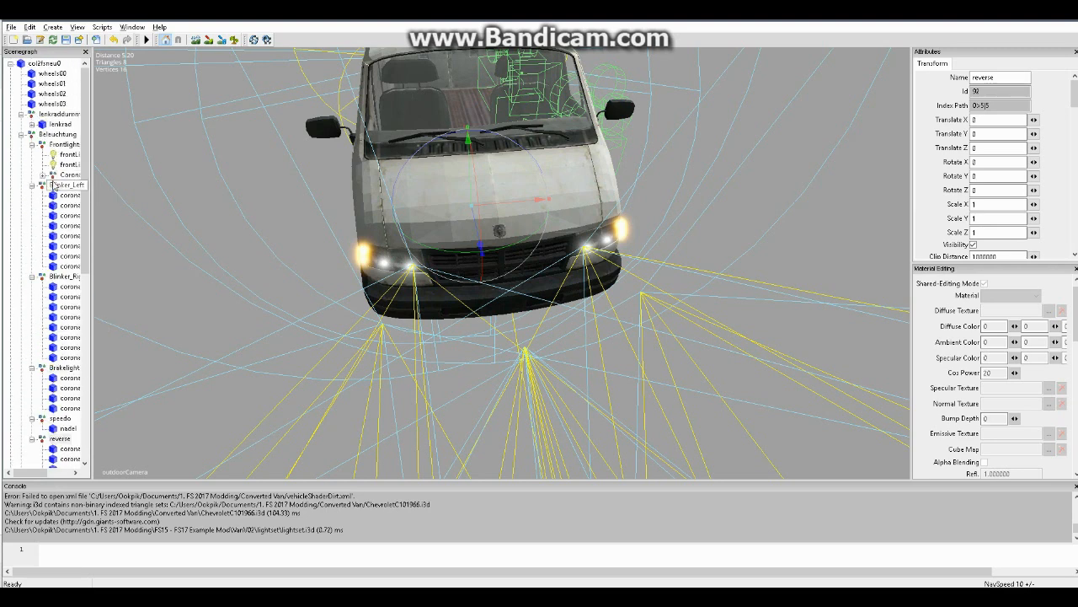
click(11, 63)
click(10, 63)
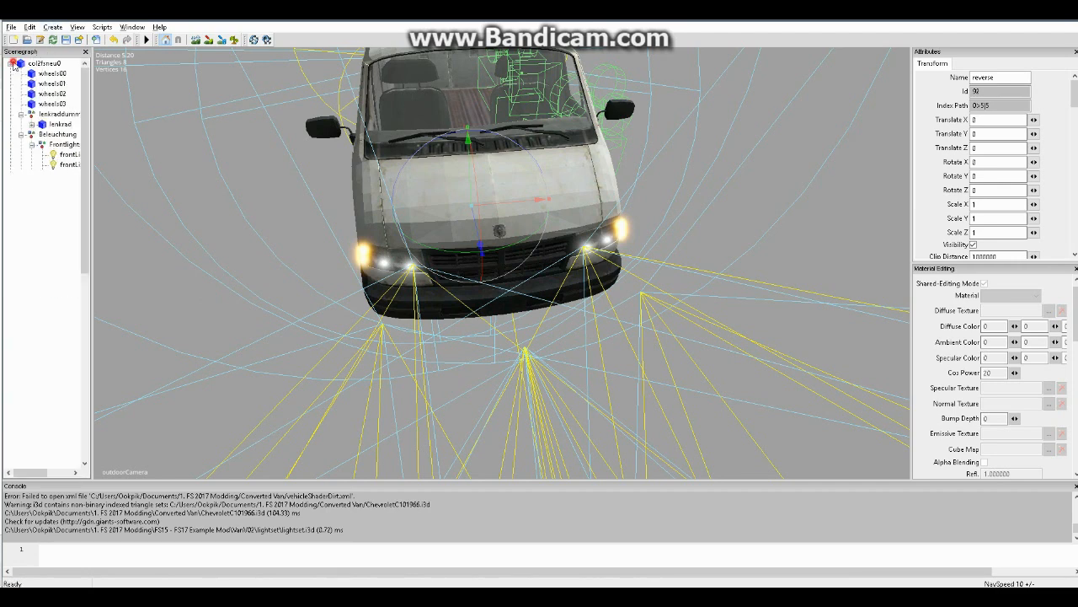
click(54, 186)
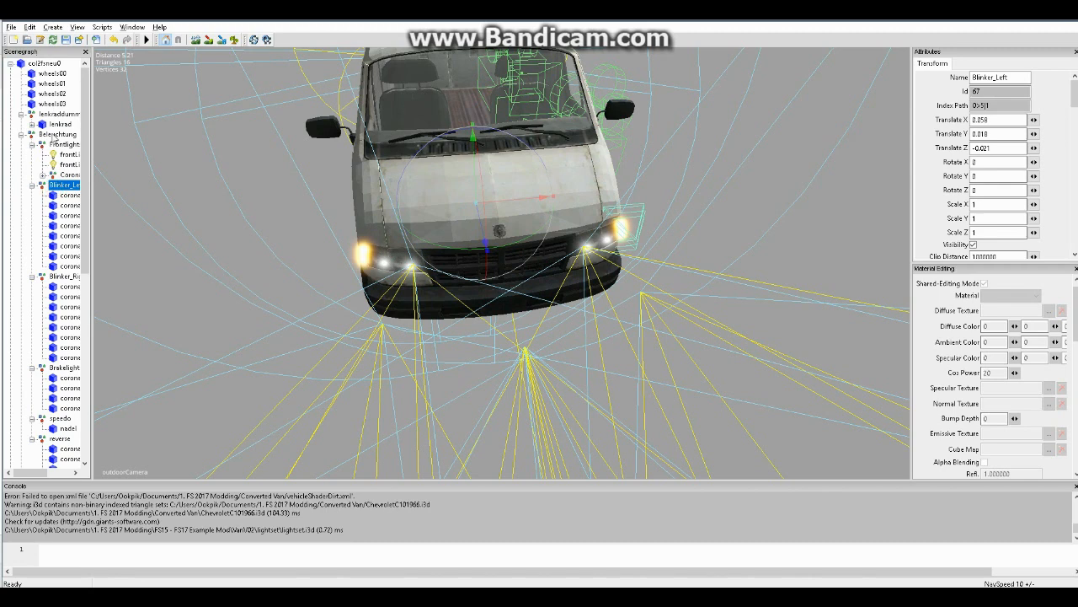
click(56, 134)
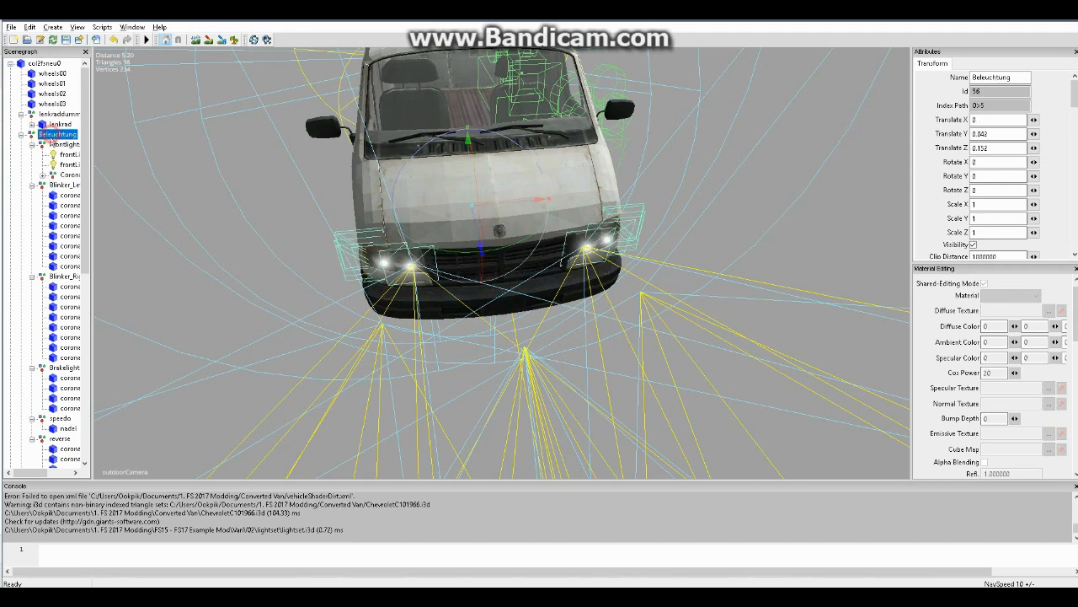
click(60, 185)
click(64, 276)
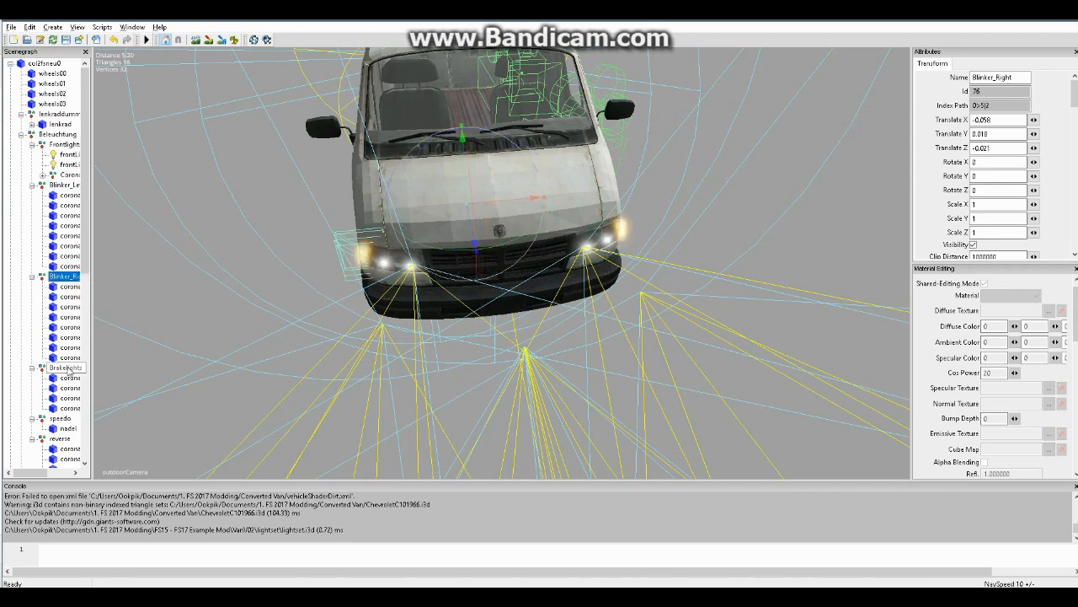
click(64, 367)
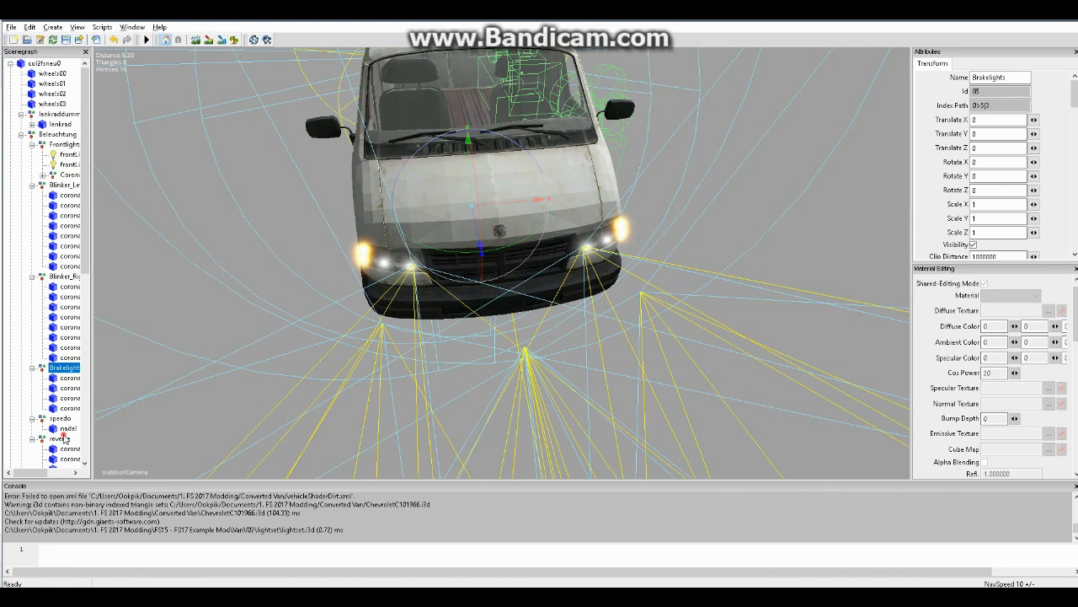
click(61, 439)
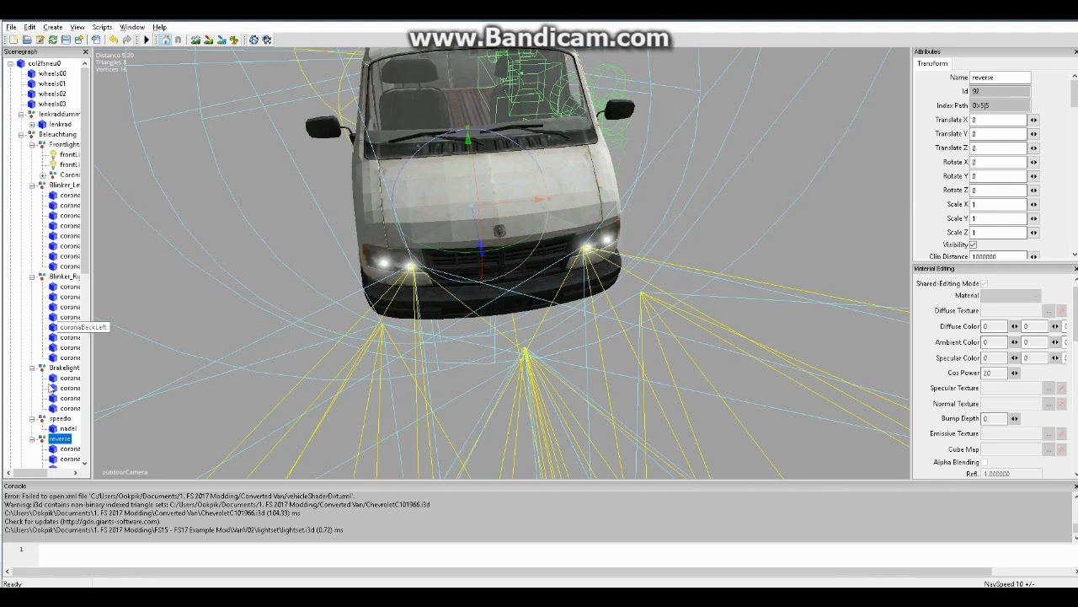
Create a new transform group and name it brakelights
click(53, 27)
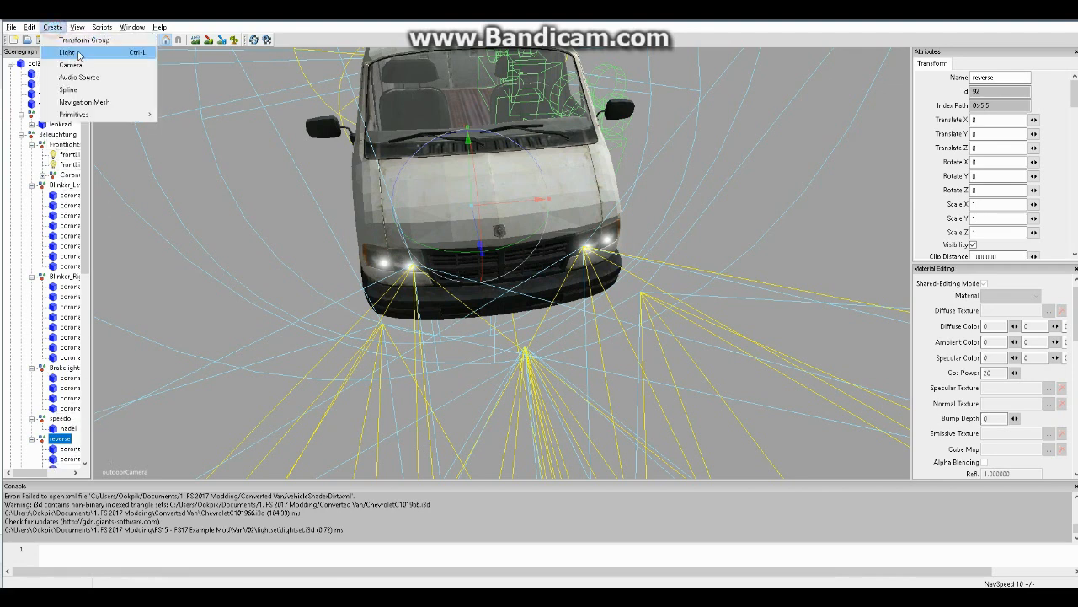
click(72, 39)
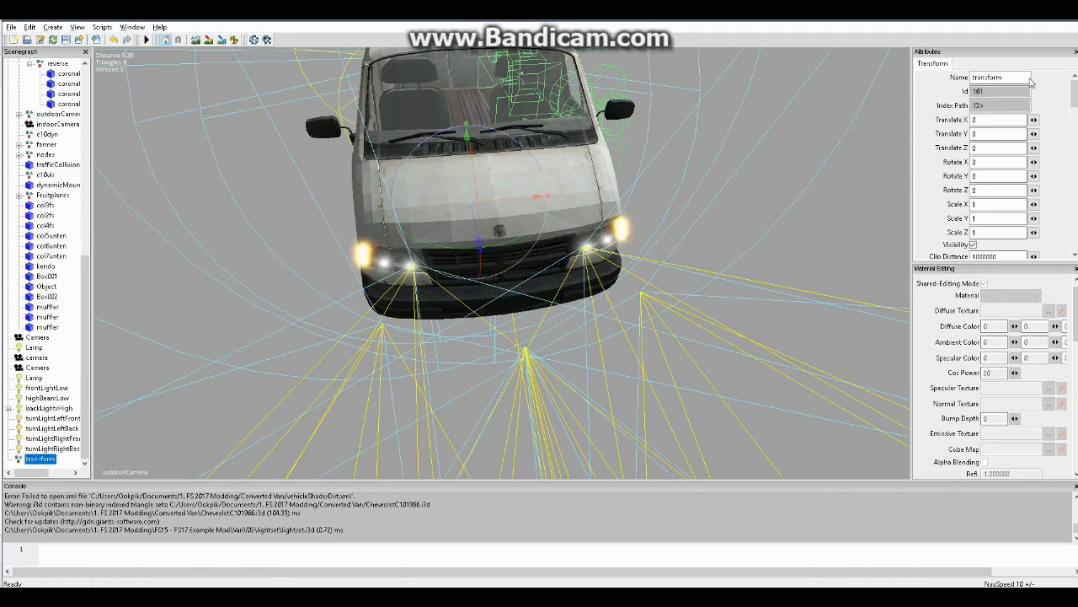
double_click(1019, 77)
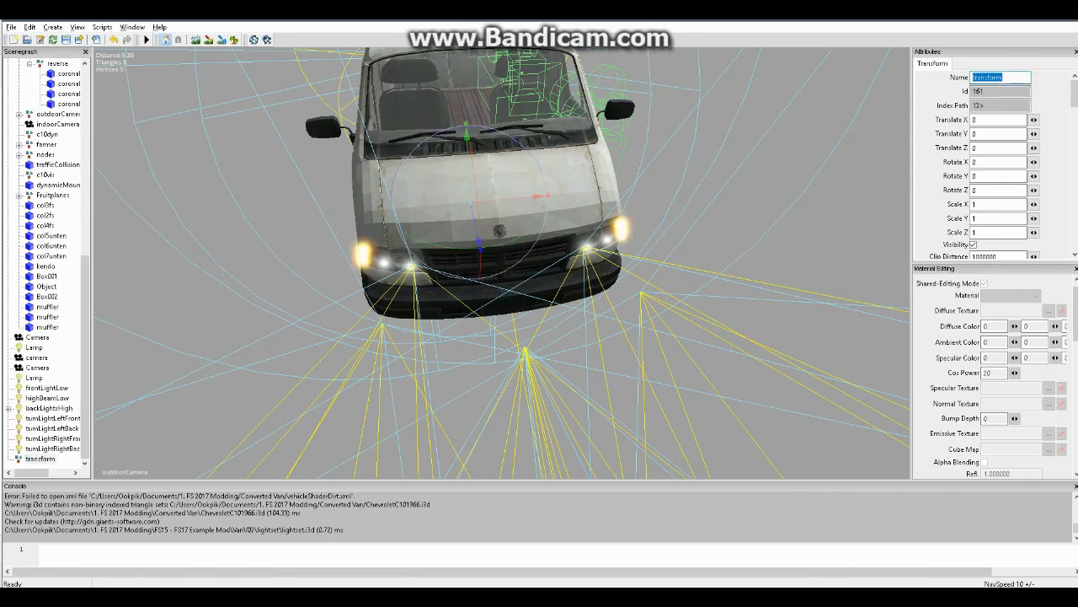
text(brakelights)
key(Return)
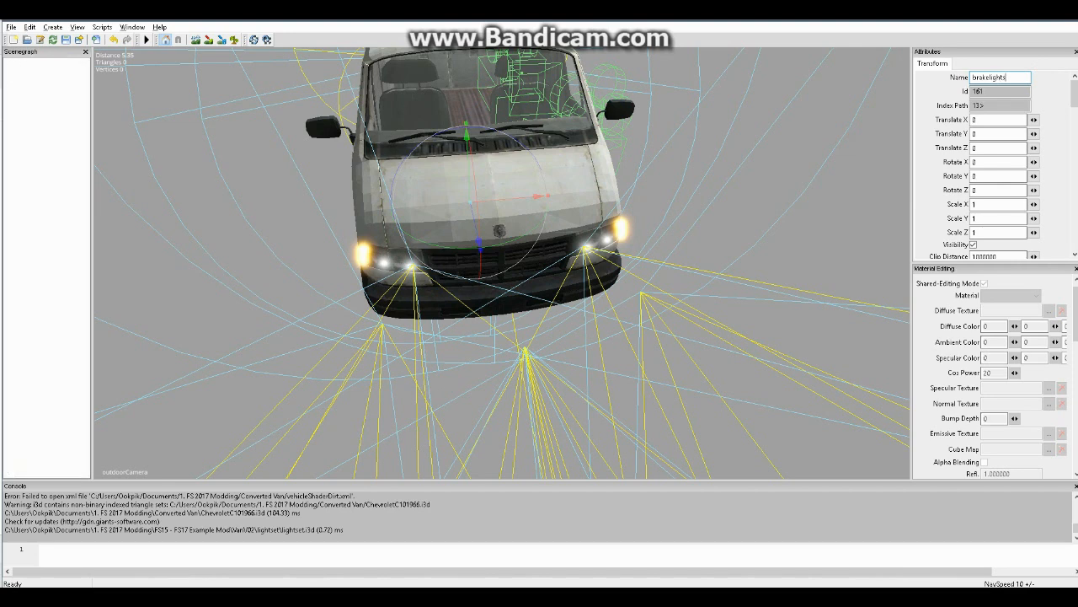
Move the brakelights transform group from the scene root into the van's main node col2fsneu0
click(45, 459)
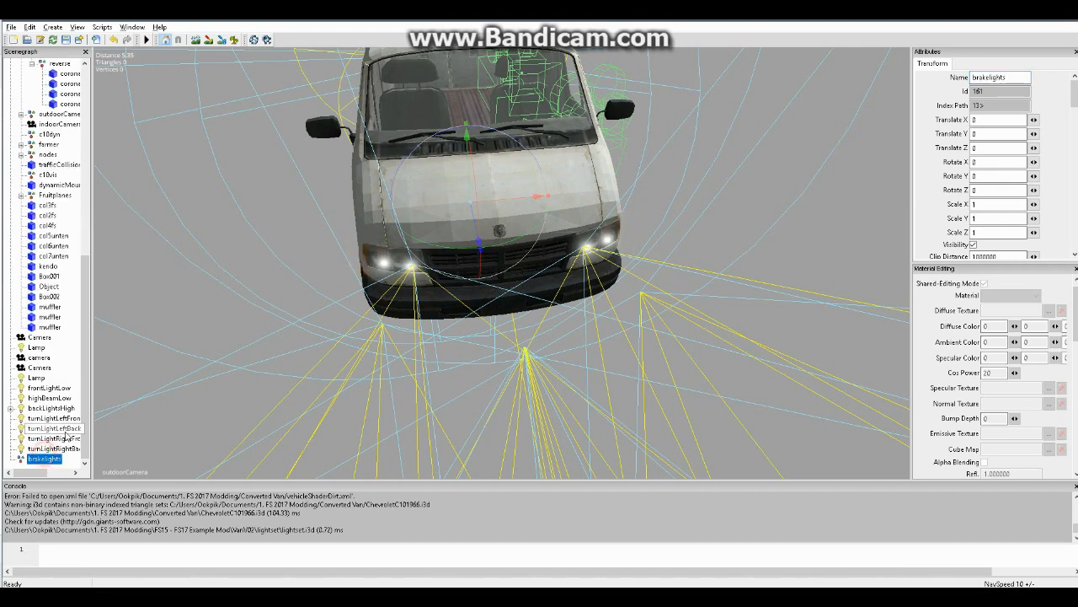
scroll(88, 425, up, 12)
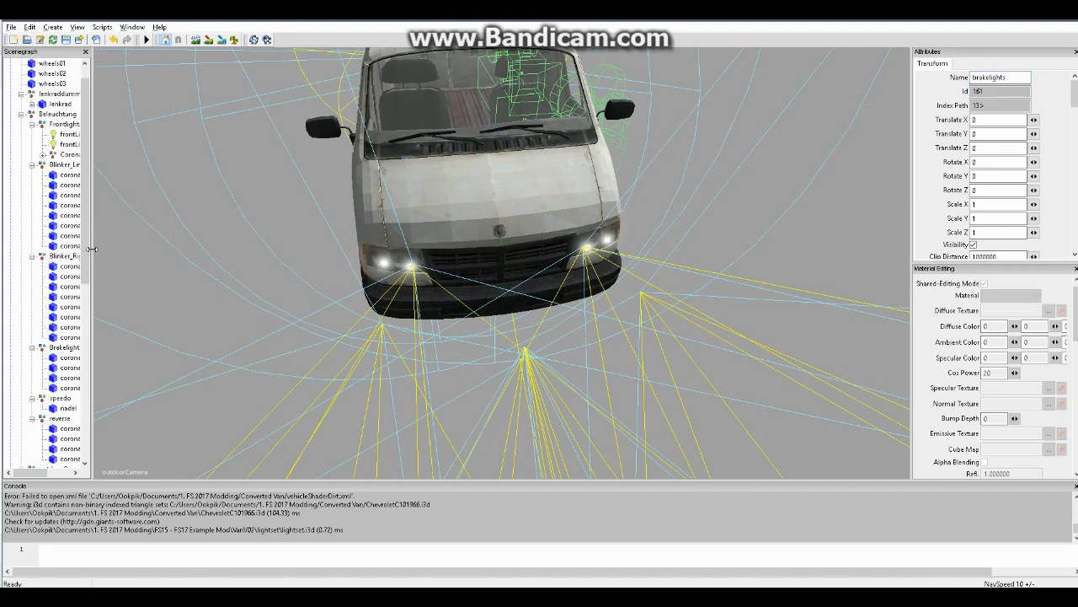
scroll(33, 85, up, 1)
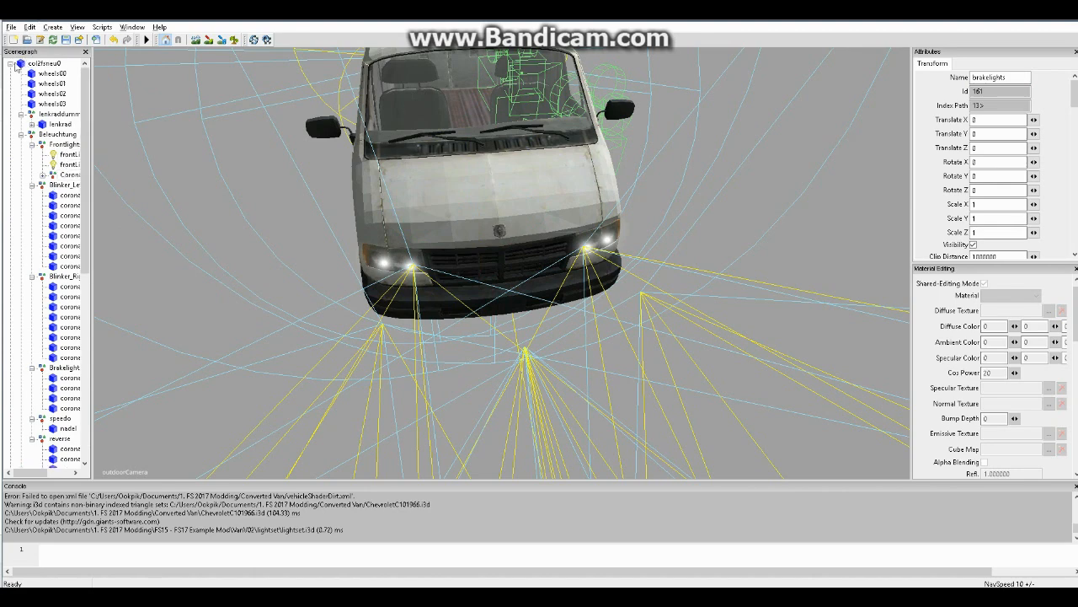
click(11, 64)
click(39, 64)
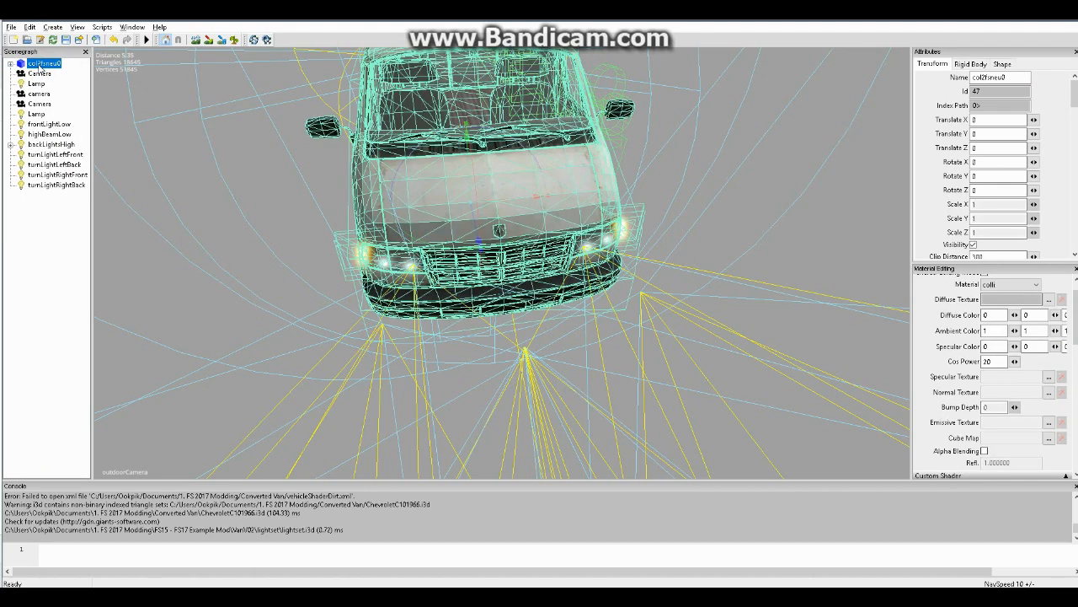
key(ctrl+v)
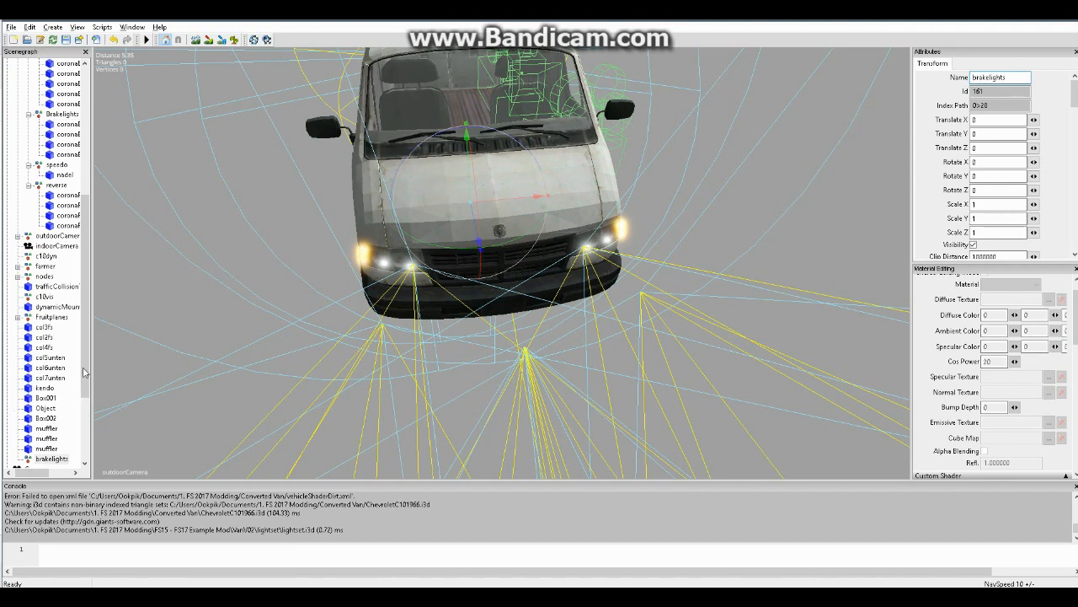
drag(85, 358, 80, 459)
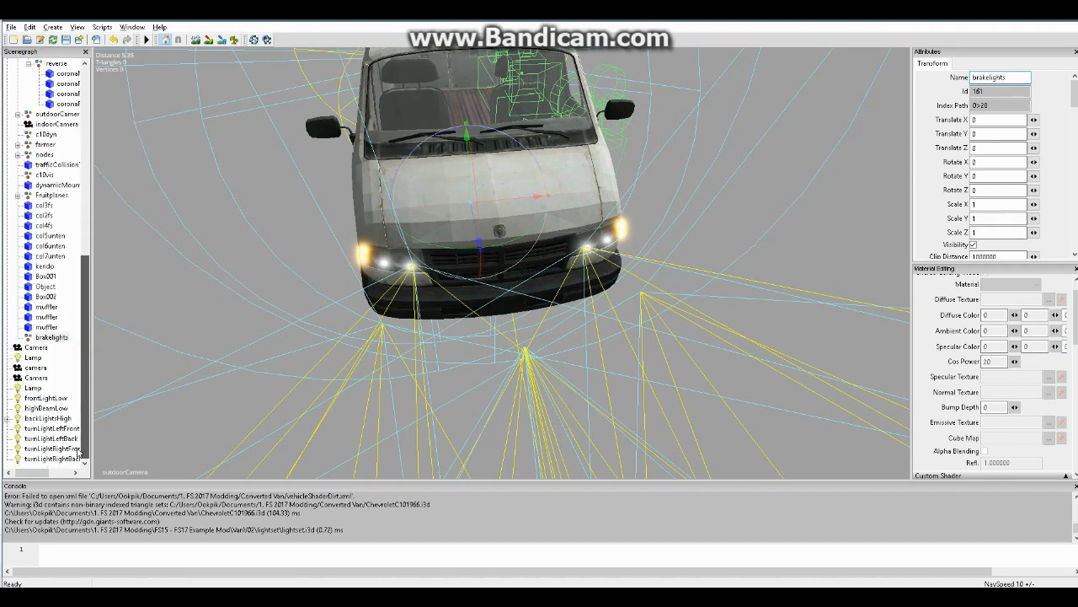
scroll(76, 368, up, 1)
scroll(80, 362, down, 1)
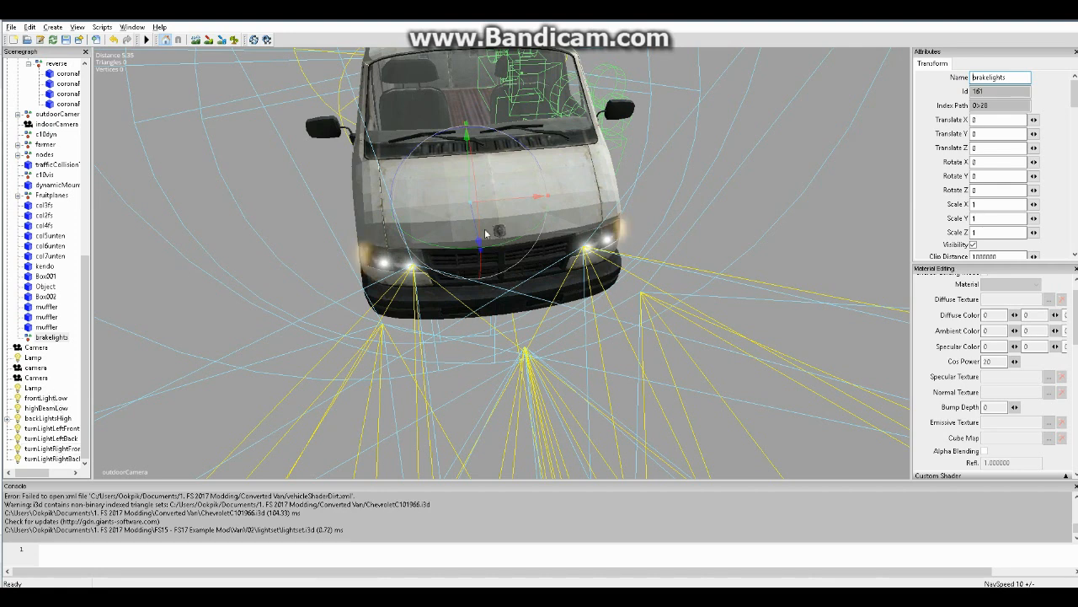
Move the imported backLightsHigh light from the scene root into the Frontlights group under Beleuchtung
click(59, 397)
click(58, 410)
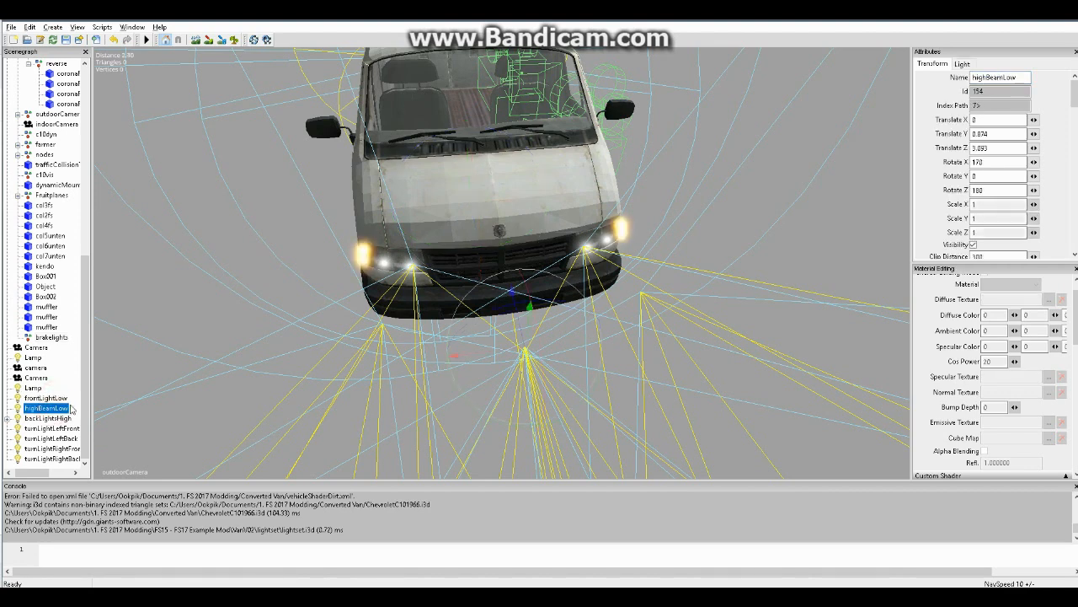
click(67, 419)
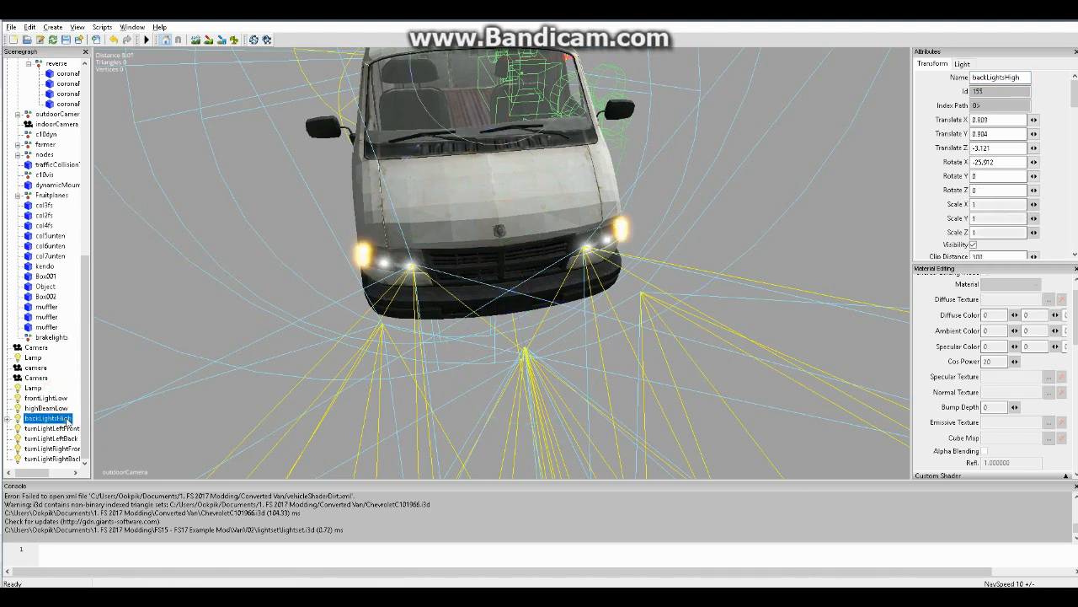
scroll(78, 244, up, 10)
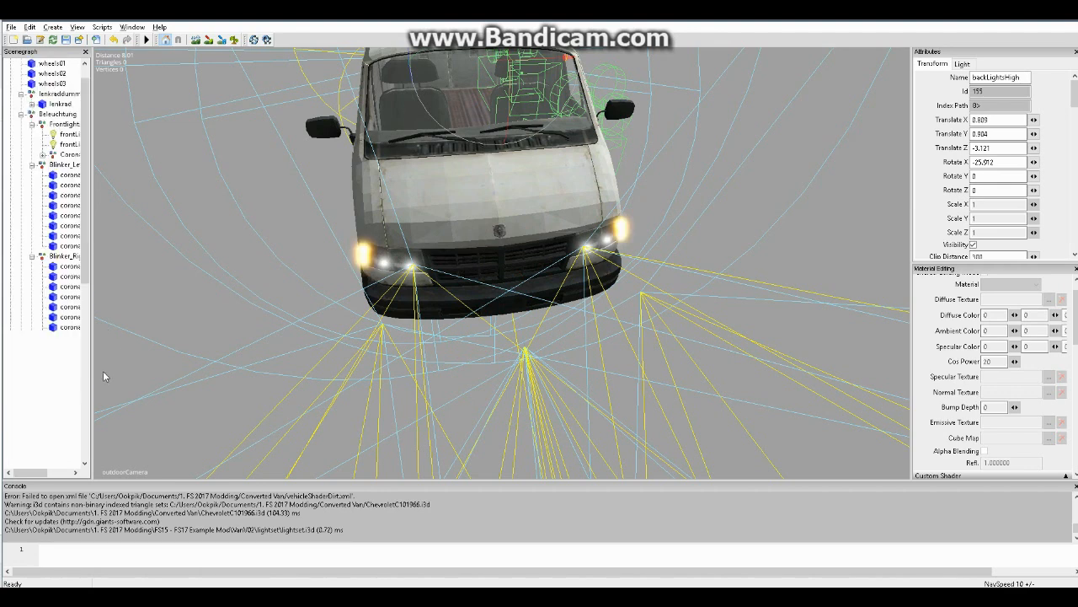
scroll(84, 215, up, 1)
click(66, 144)
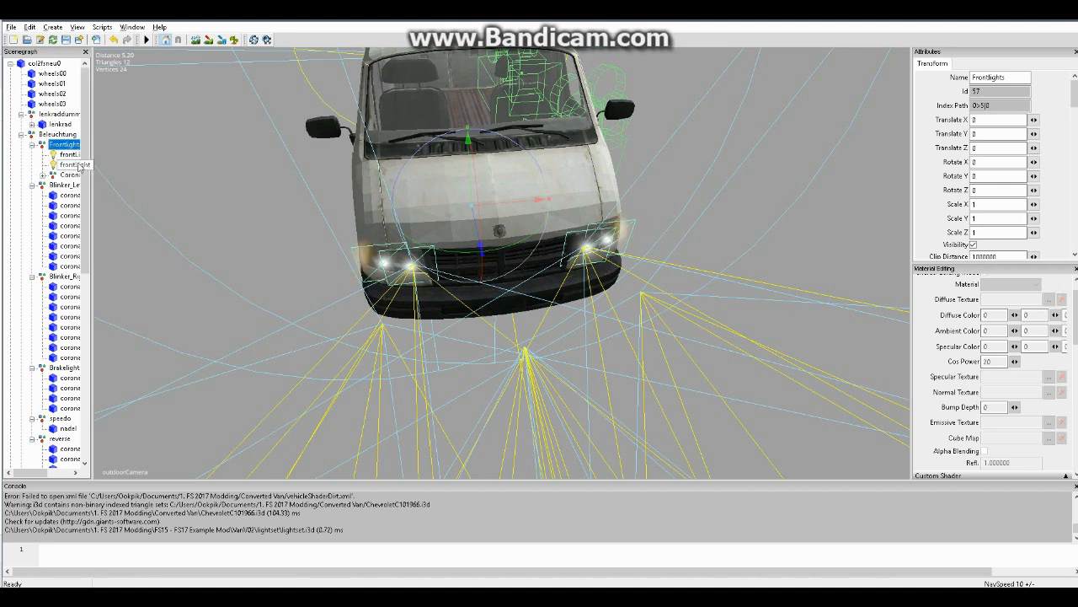
key(ctrl+v)
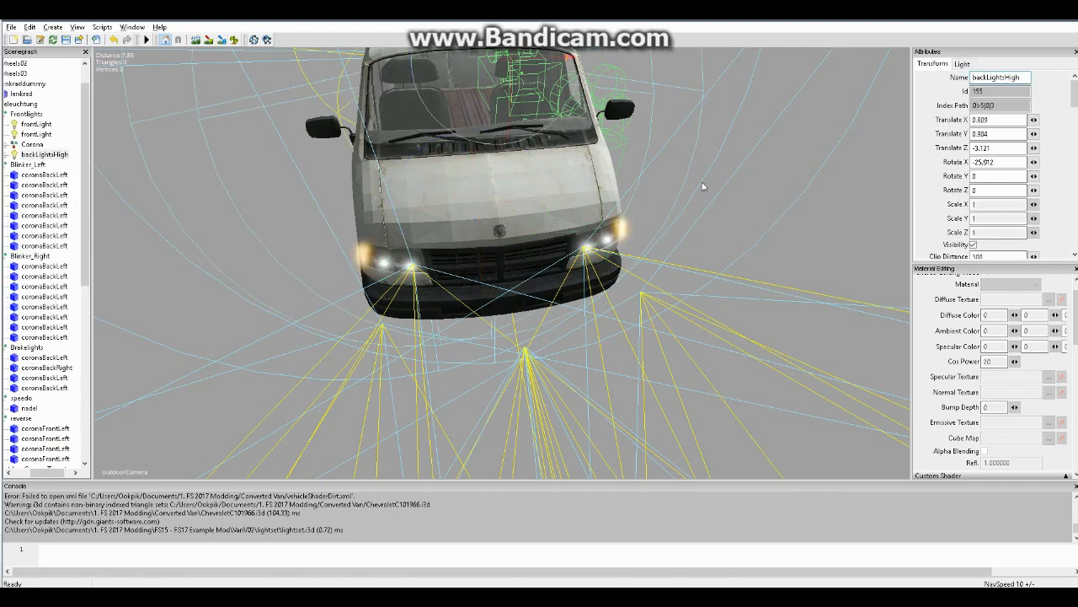
Shift backLightsHigh up and forward to the van's left tail lamp, to about Translate Y 1.013 and Translate Z -2.702
mouse_move(702, 186)
alt+mouse_down()
mouse_move(677, 155)
mouse_move(686, 190)
alt+mouse_up()
alt+right_drag(685, 190, 758, 147)
alt+drag(758, 147, 480, 184)
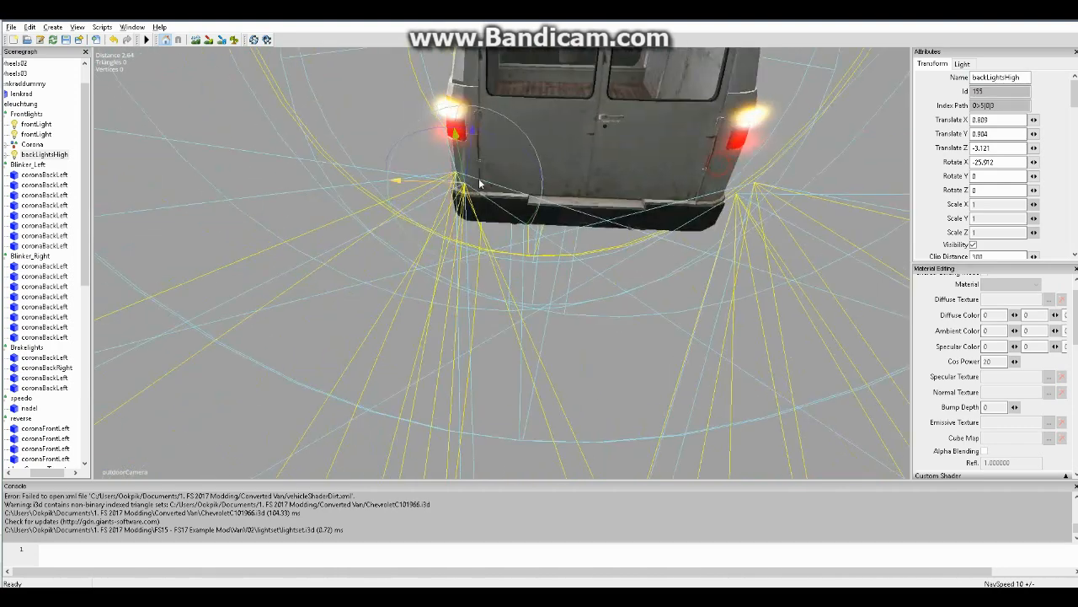
alt+right_drag(480, 184, 422, 187)
alt+drag(421, 187, 429, 144)
alt+right_drag(430, 143, 448, 219)
alt+drag(447, 219, 361, 210)
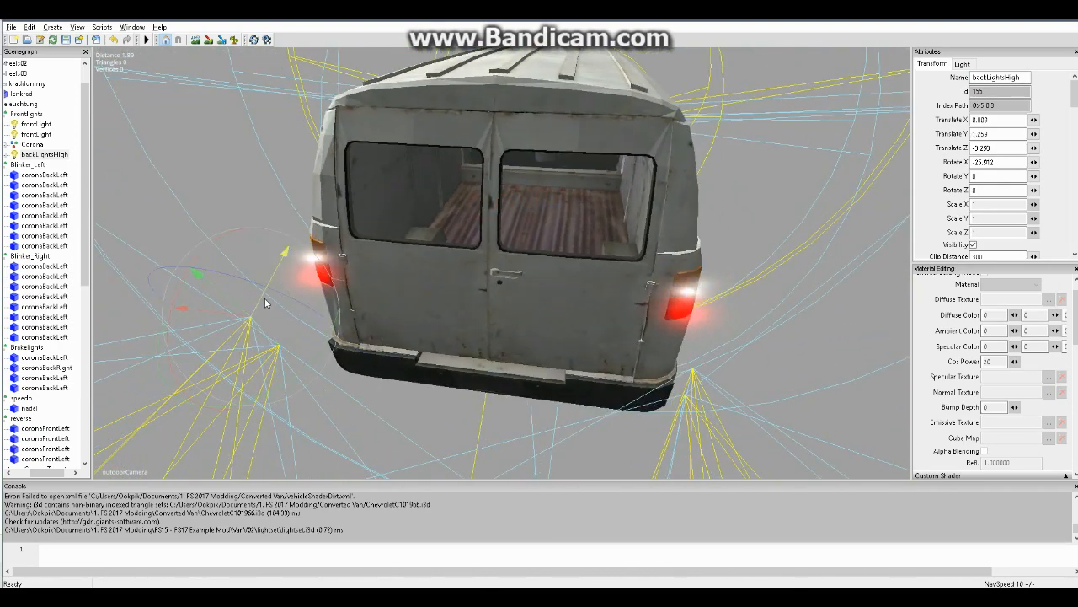
drag(288, 200, 347, 268)
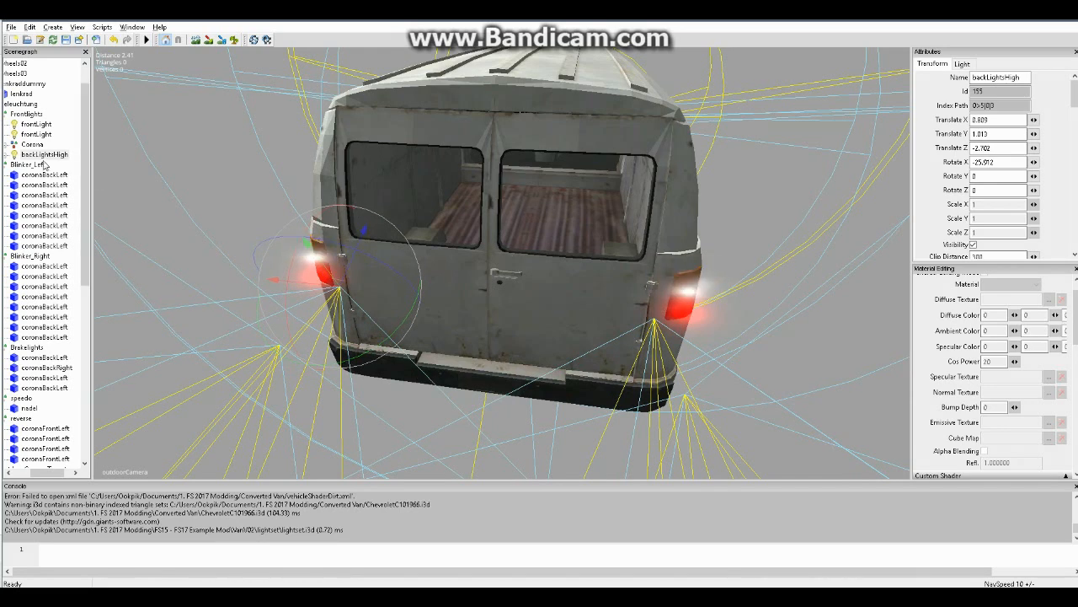
Inspect the placement of backLightsHigh against the van's rear lamps from close up and from farther away
drag(44, 477, 31, 472)
alt+drag(609, 289, 515, 292)
alt+right_drag(515, 291, 565, 296)
alt+drag(565, 296, 417, 243)
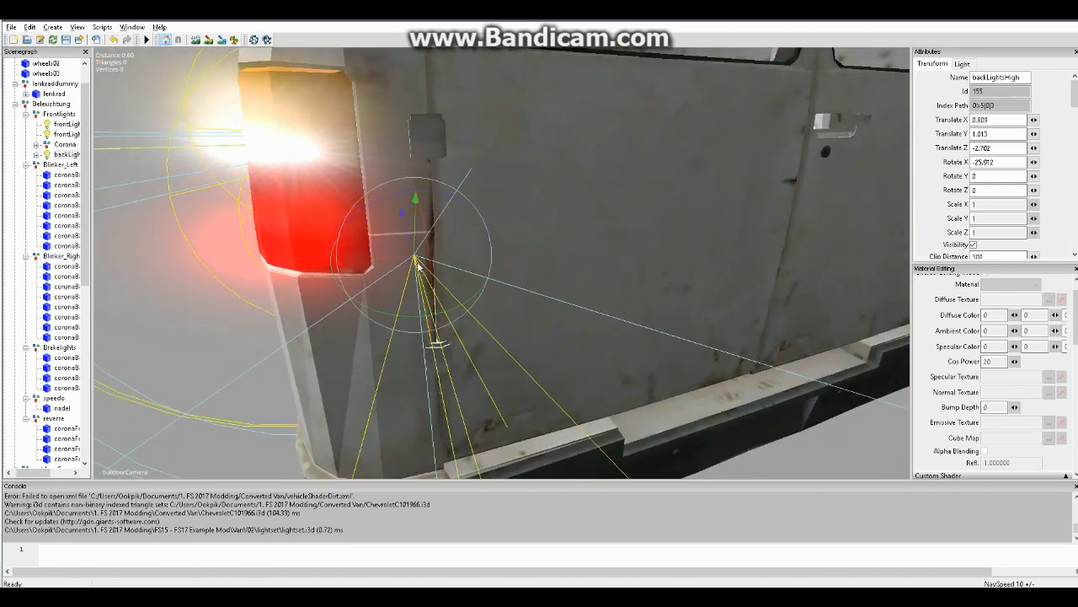
alt+right_drag(638, 145, 589, 181)
alt+drag(590, 182, 621, 173)
alt+right_drag(622, 174, 684, 174)
alt+drag(684, 174, 672, 210)
alt+right_drag(672, 211, 659, 214)
alt+drag(653, 212, 633, 219)
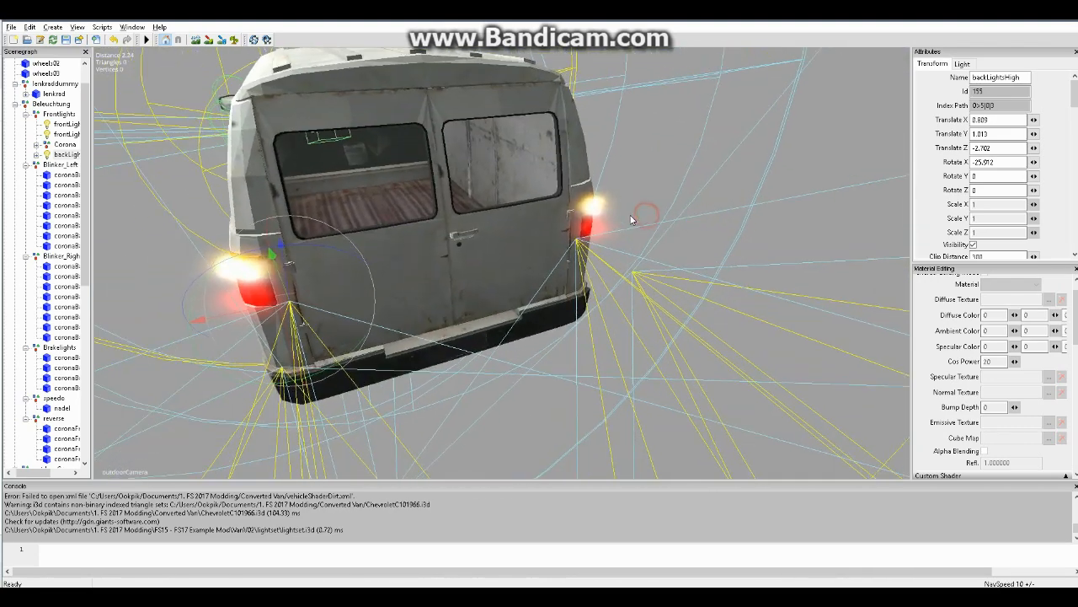
Move the imported turnLightLeftFront and turnLightLeftBack lights from the scene root into the Blinker_Left group
click(60, 165)
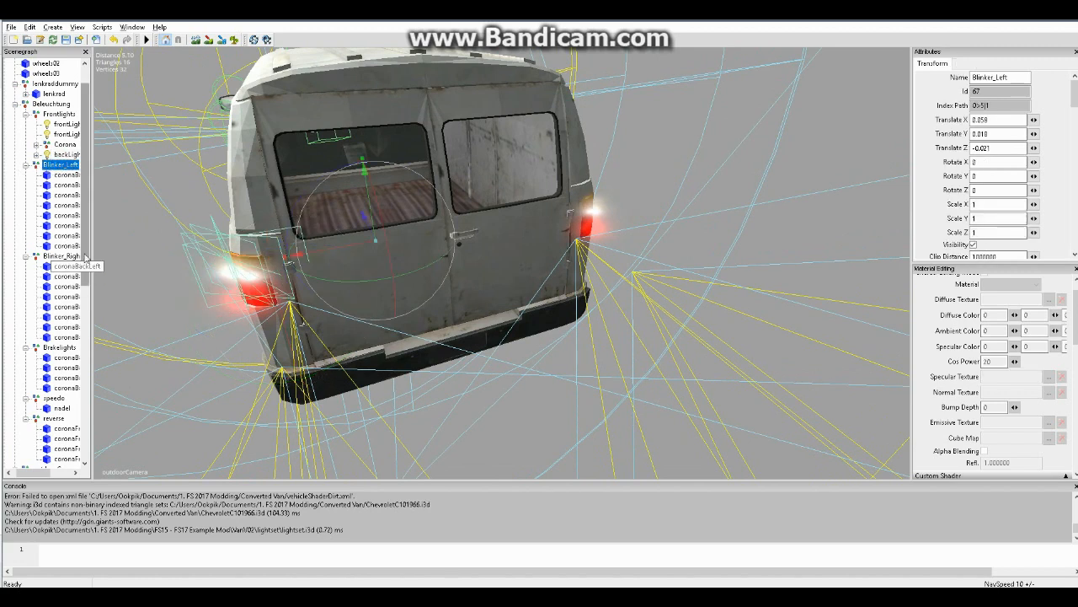
drag(86, 255, 82, 438)
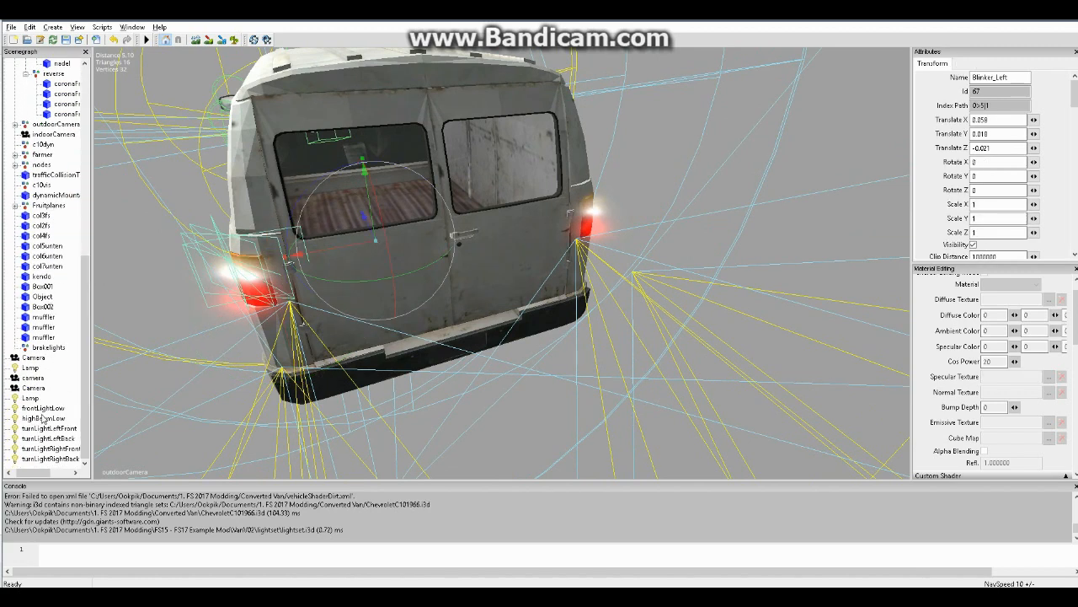
click(59, 428)
click(63, 438)
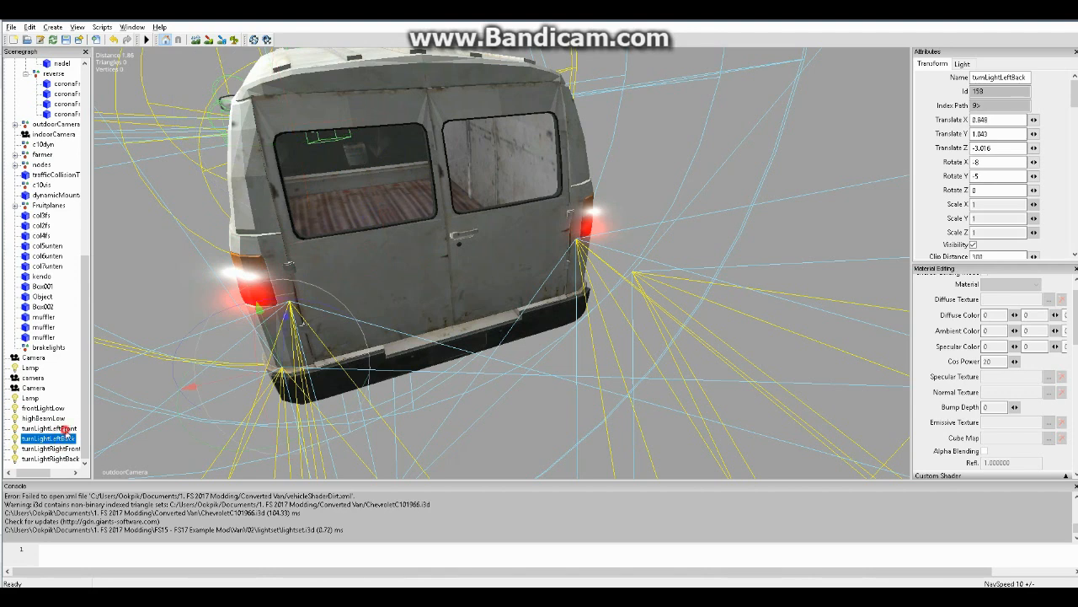
ctrl+click(66, 430)
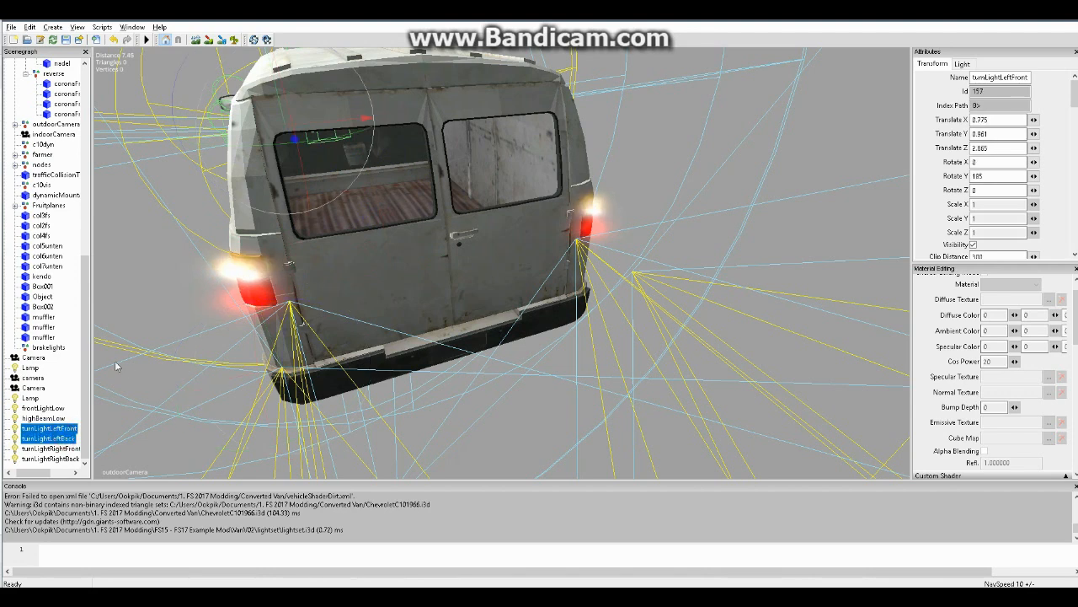
key(ctrl+x)
click(65, 165)
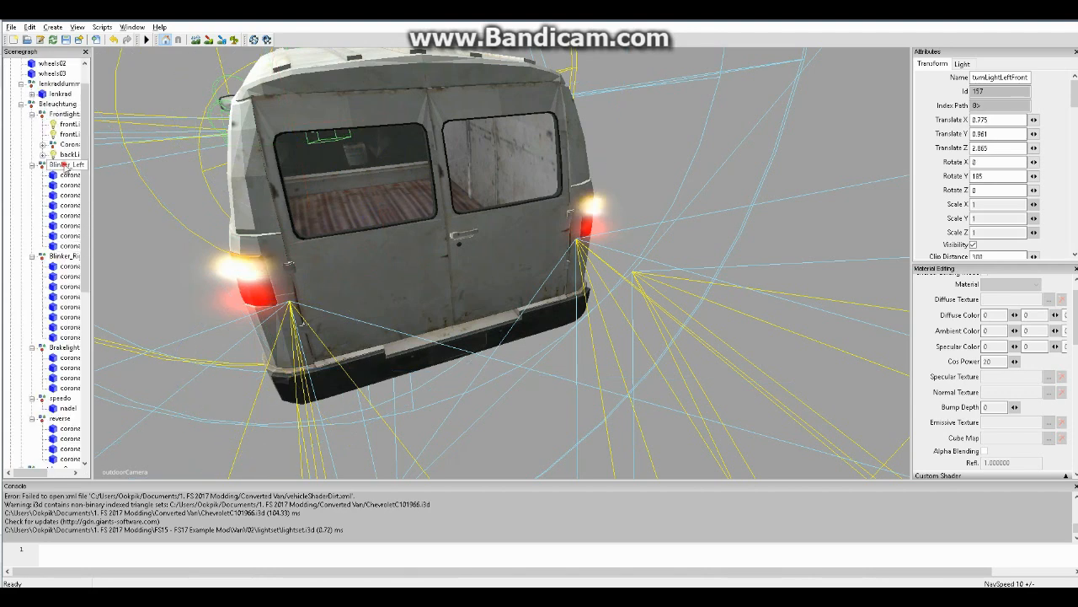
key(ctrl+v)
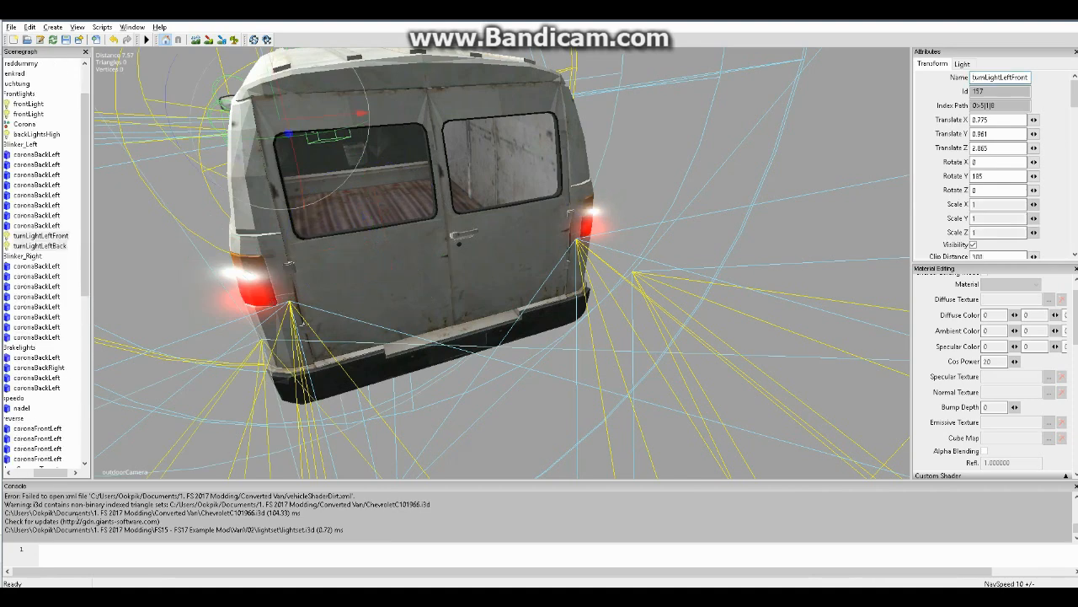
Move the imported turnLightRightFront and turnLightRightBack lights from the scene root into the Blinker_Right group
drag(59, 475, 39, 475)
drag(82, 234, 74, 448)
click(50, 449)
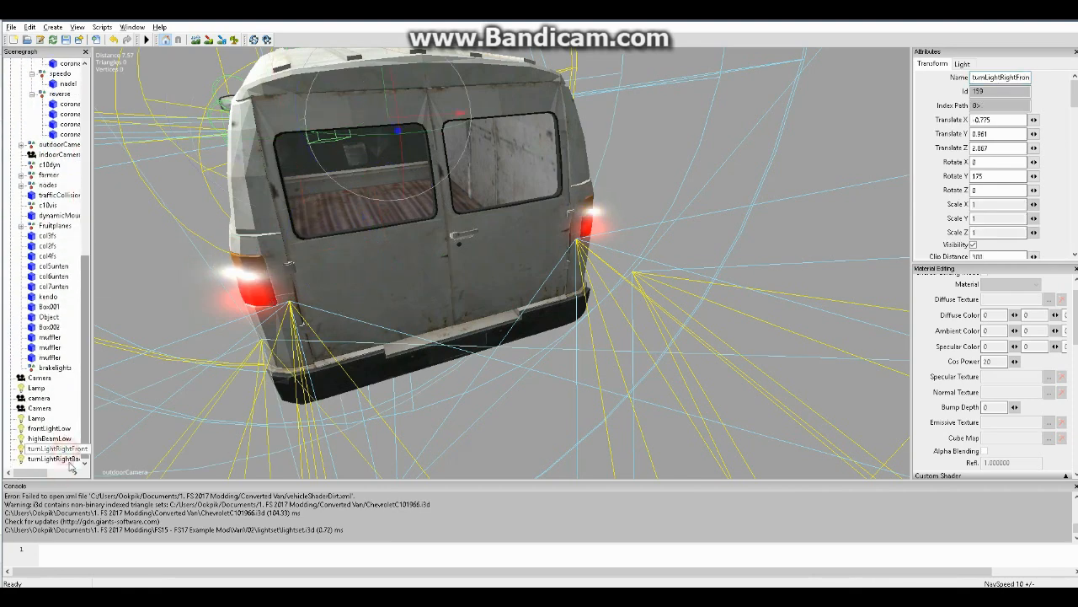
ctrl+click(33, 459)
key(ctrl+x)
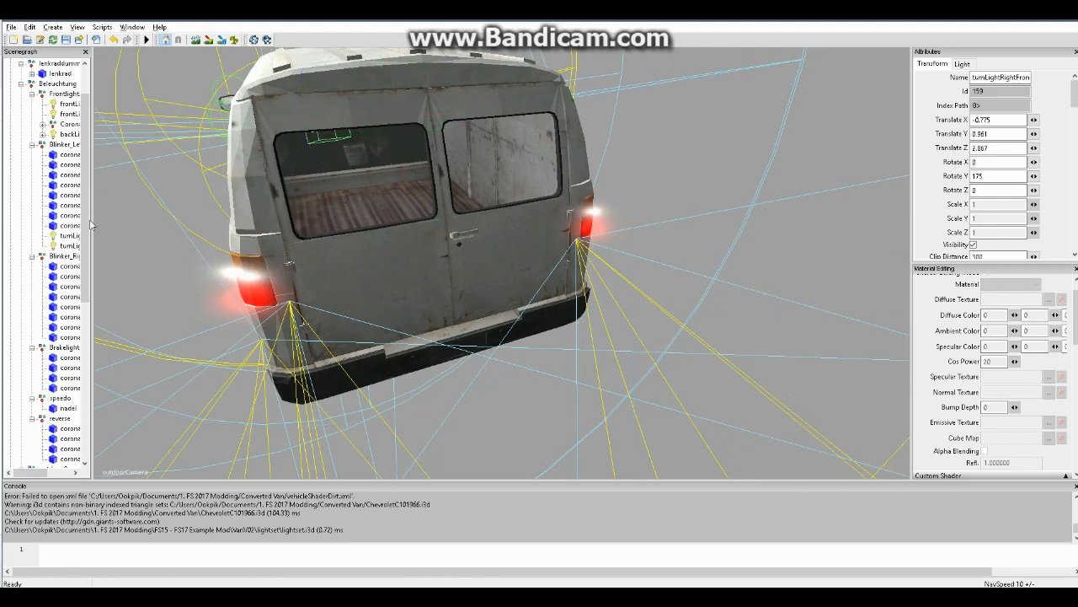
click(62, 255)
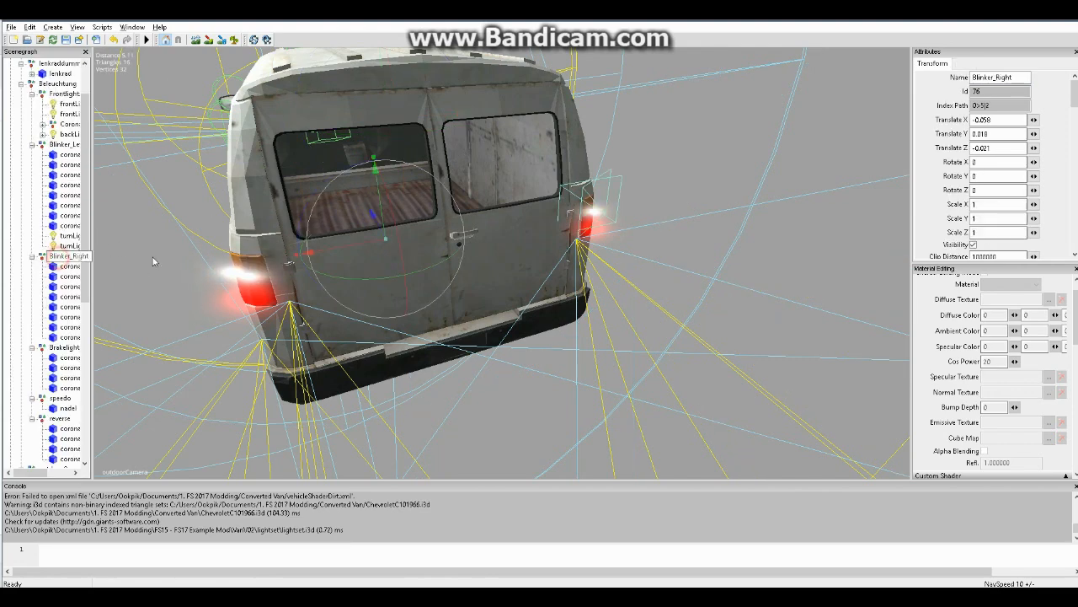
key(ctrl+v)
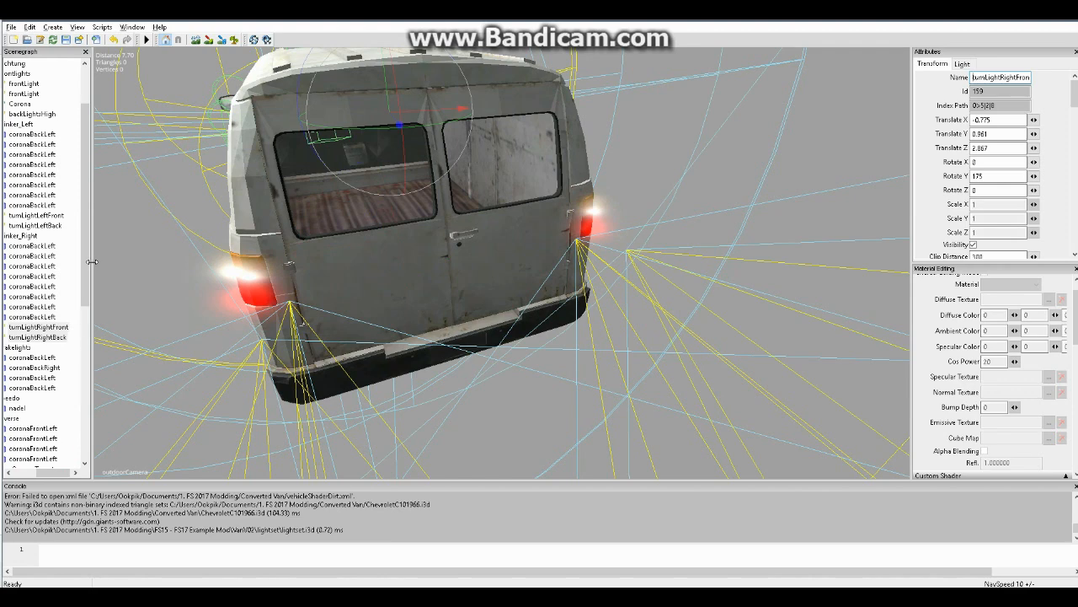
Position turnLightRightFront at the van's right front indicator, at about Translate X -0.873 and Translate Y 0.859
drag(54, 472, 42, 474)
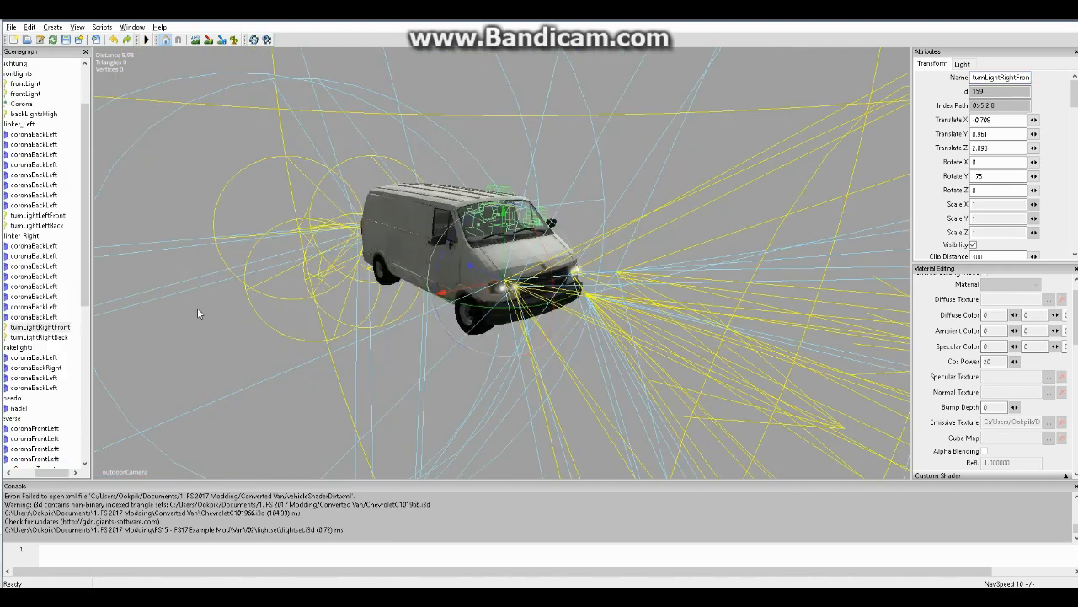
drag(53, 474, 33, 474)
scroll(531, 244, up, 5)
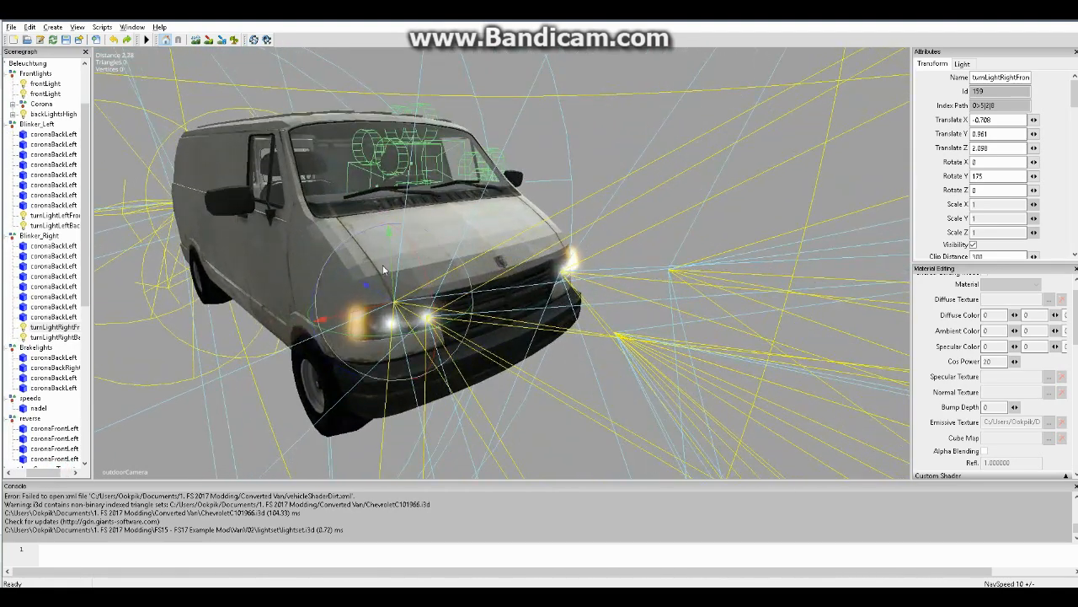
alt+drag(444, 283, 447, 283)
scroll(381, 314, up, 2)
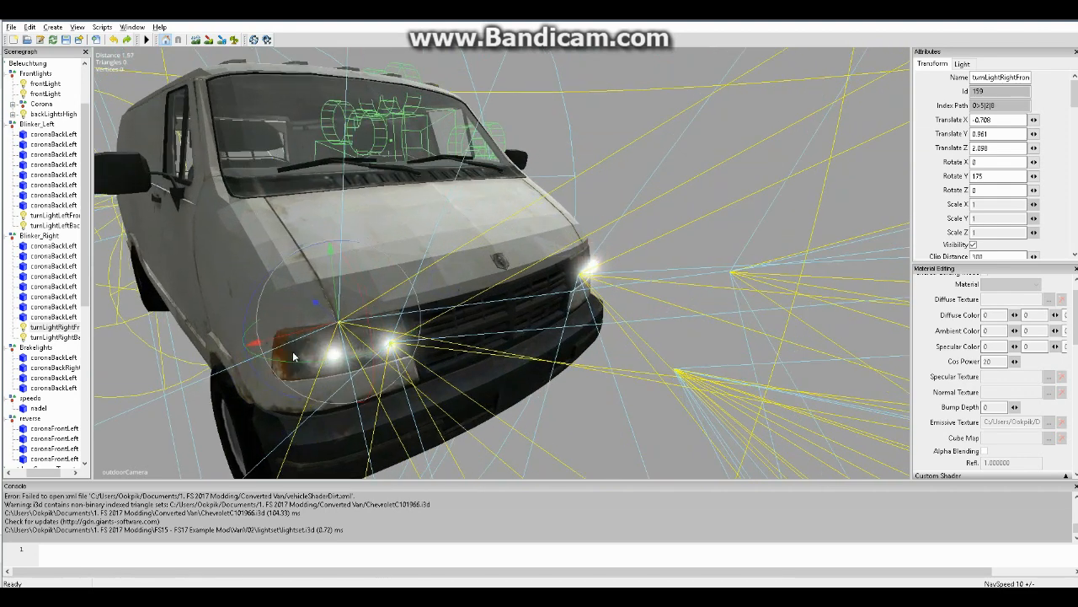
scroll(340, 310, up, 1)
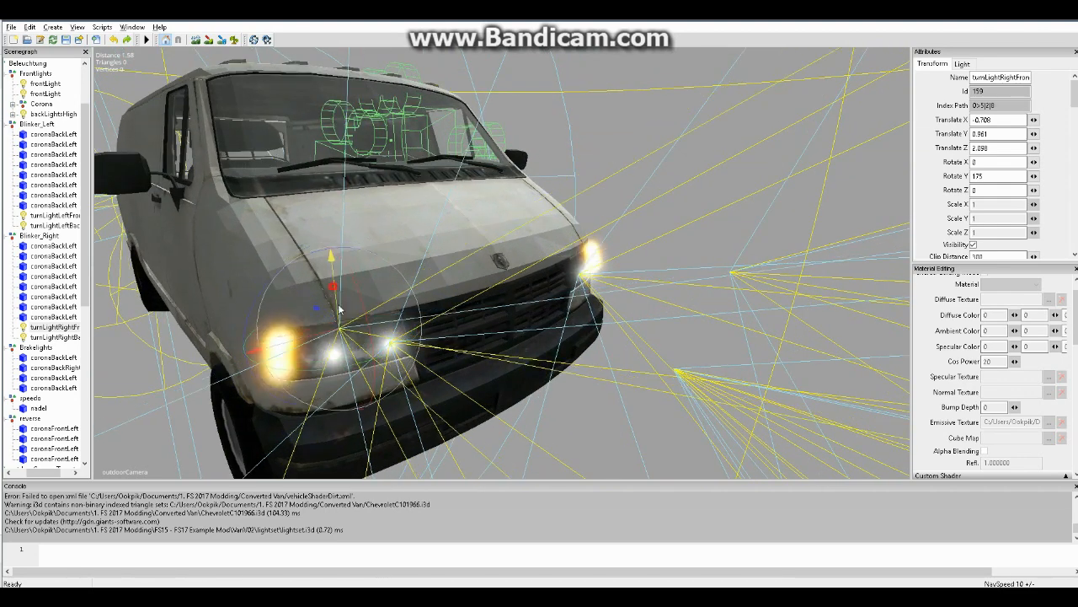
drag(340, 310, 327, 357)
drag(278, 377, 332, 352)
alt+right_drag(332, 352, 391, 292)
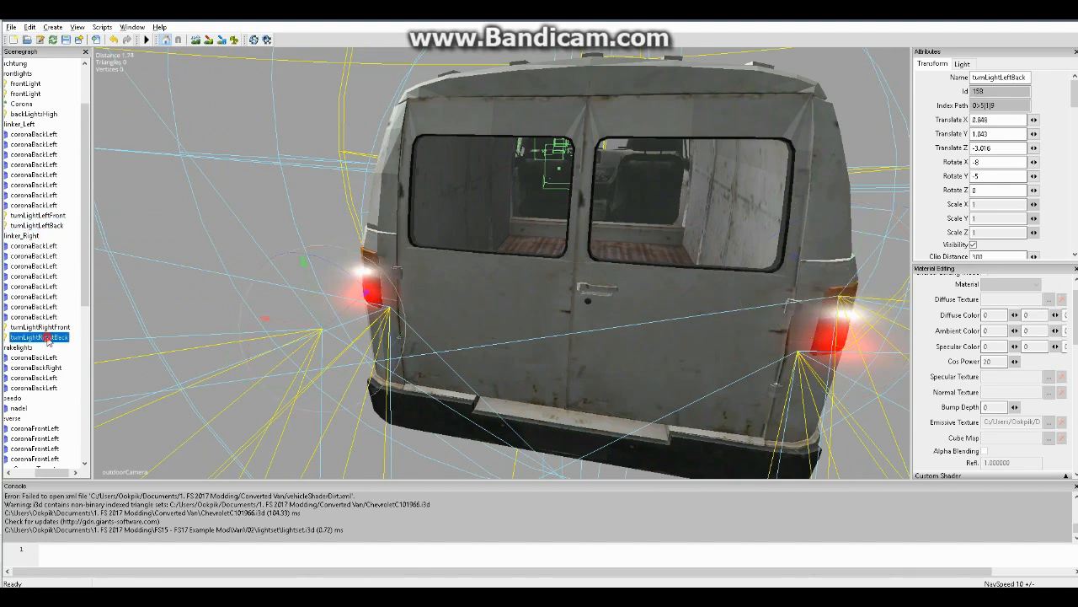
Copy the Translate X value -0.849 from turnLightRightBack to turnLightLeftBack
double_click(987, 120)
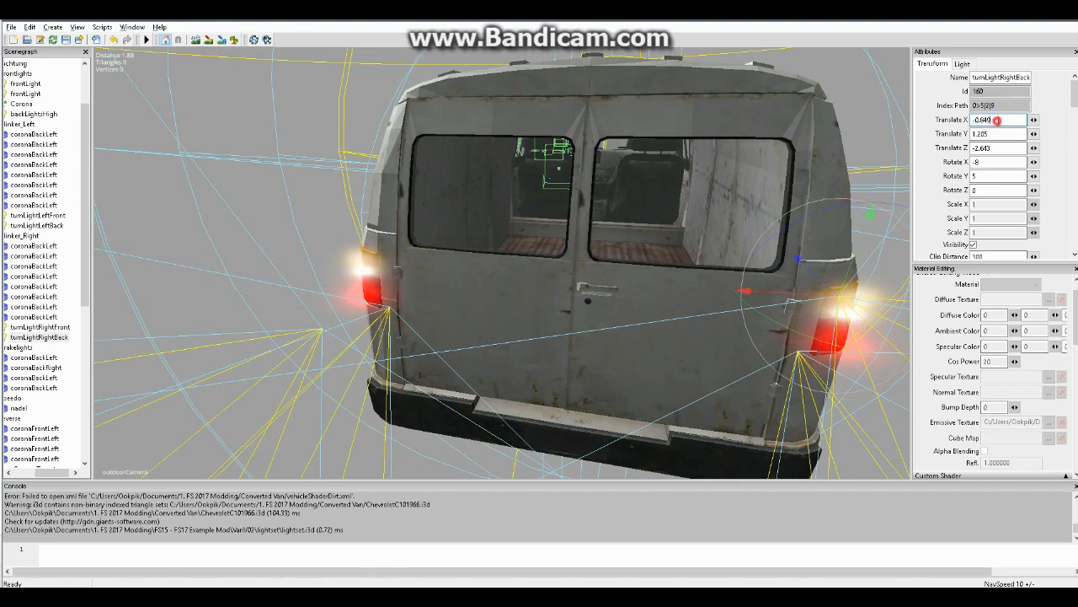
click(56, 328)
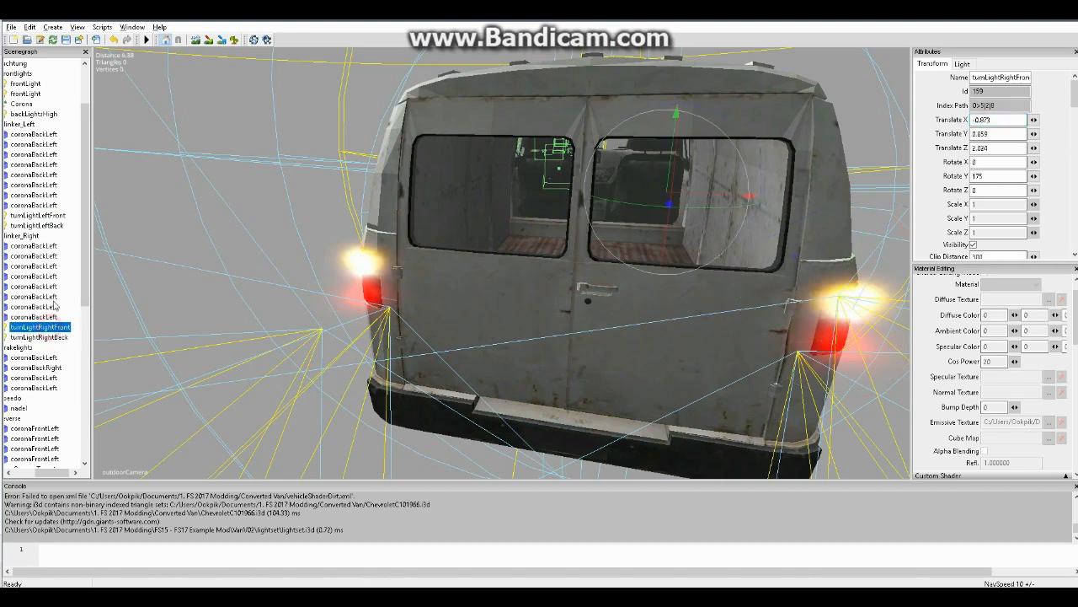
click(49, 226)
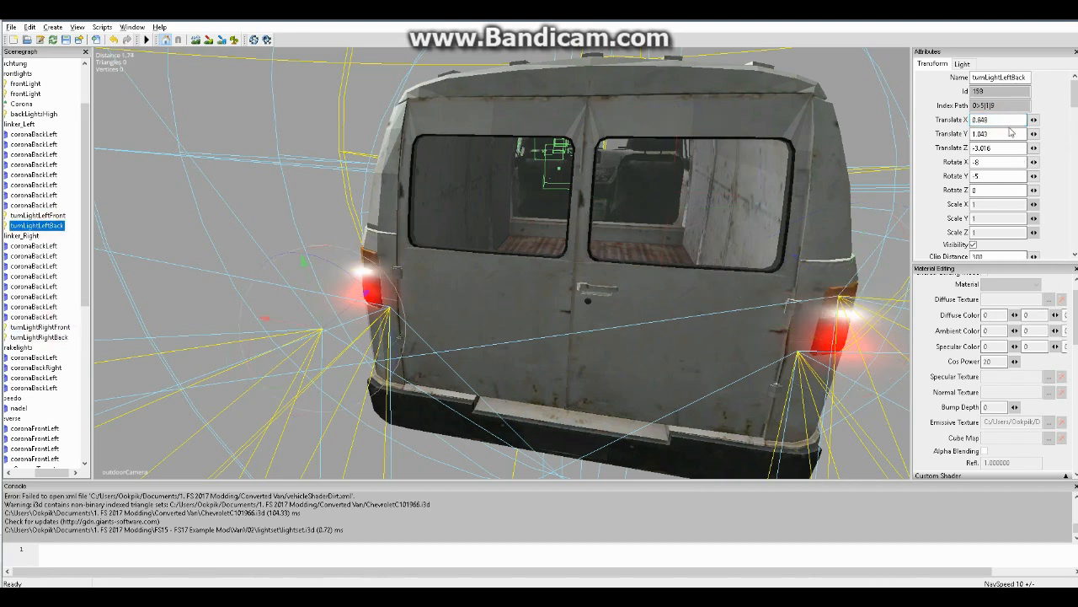
drag(998, 119, 915, 120)
key(ctrl+v)
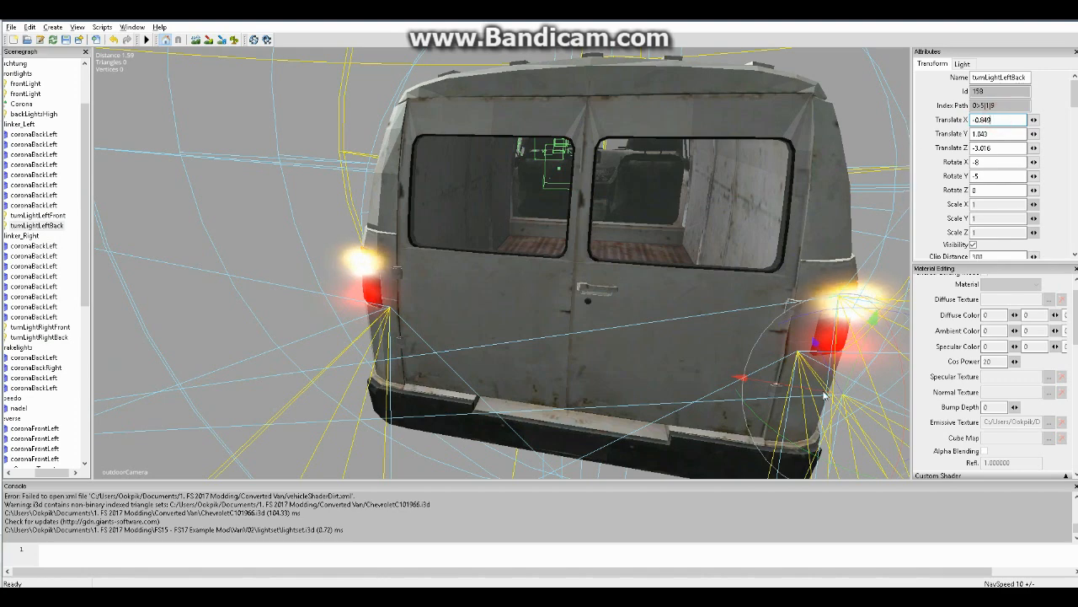
Change turnLightLeftBack's Translate X to positive 0.849 to mirror it to the van's left side
alt+drag(480, 299, 696, 315)
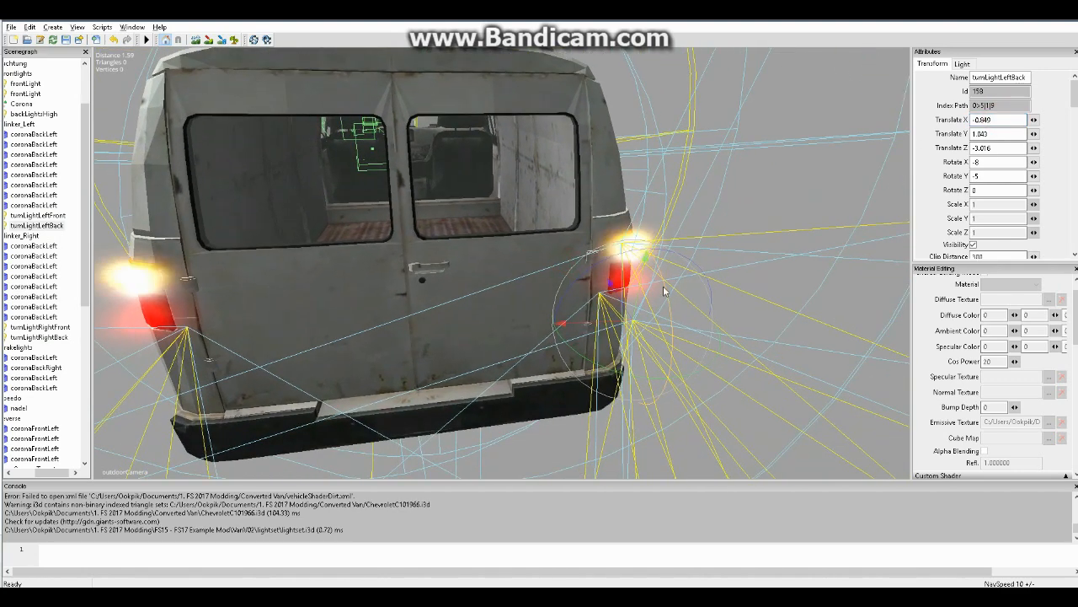
scroll(657, 280, up, 4)
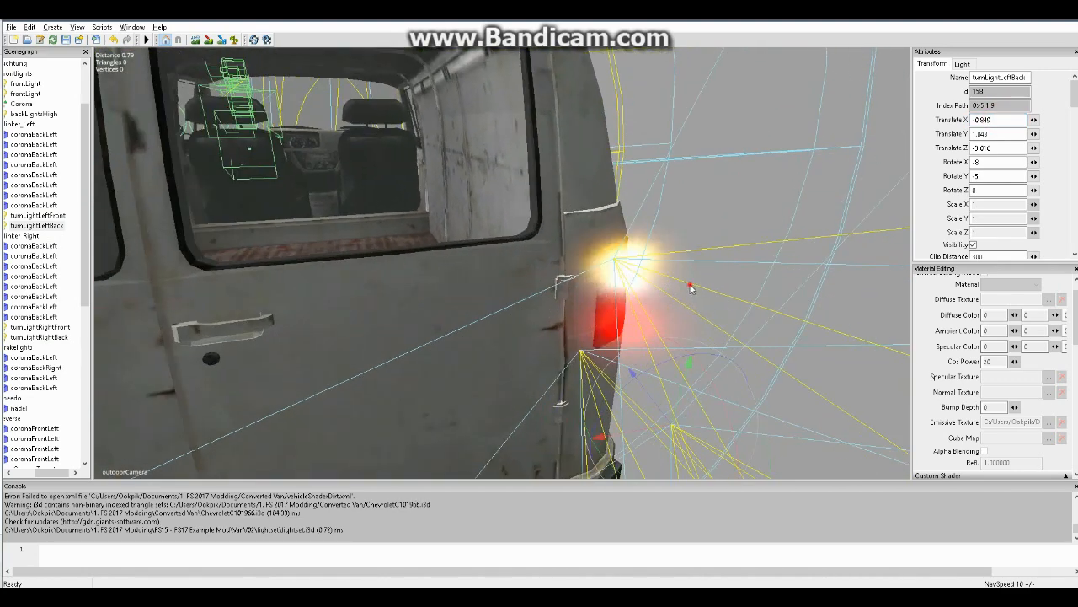
alt+right_drag(705, 284, 673, 287)
alt+drag(673, 287, 622, 290)
alt+right_drag(622, 290, 630, 289)
scroll(632, 289, up, 2)
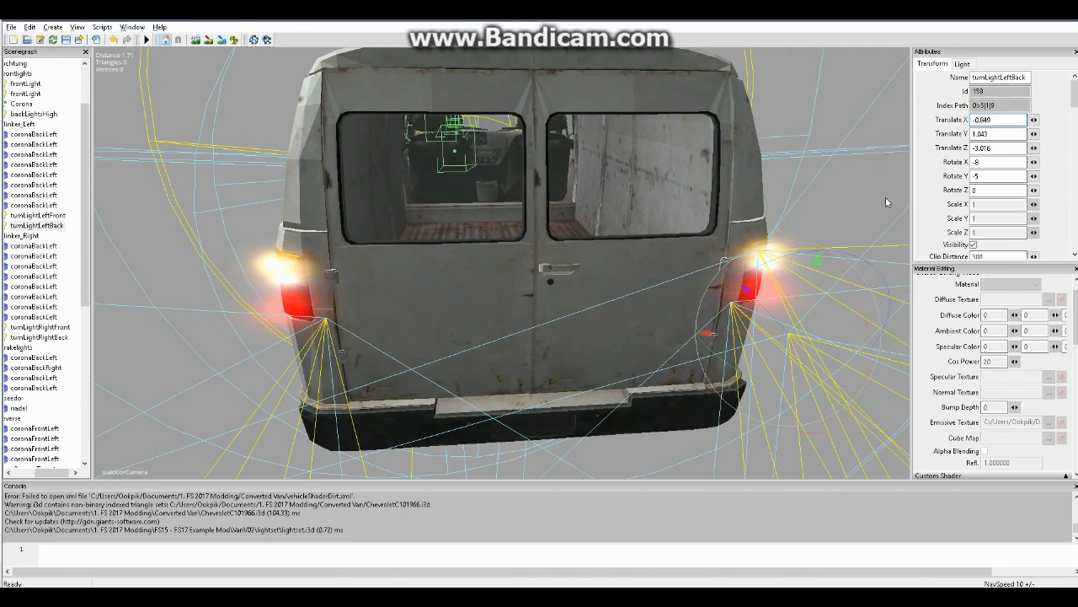
key(Delete)
alt+drag(570, 247, 610, 285)
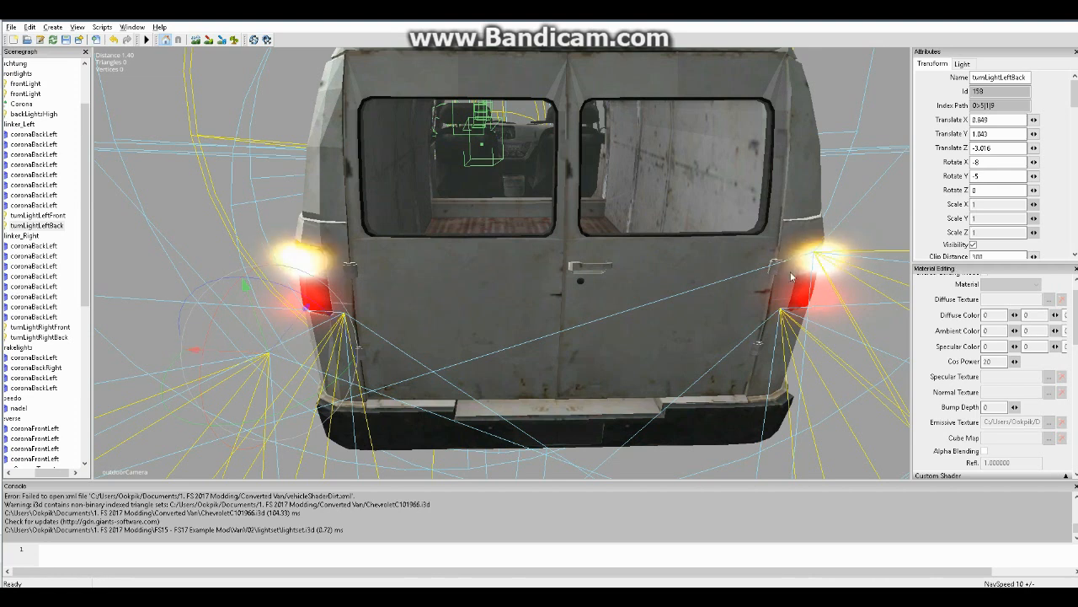
Match turnLightLeftBack's height to turnLightRightBack by copying over the Translate Y value 1.205
click(54, 337)
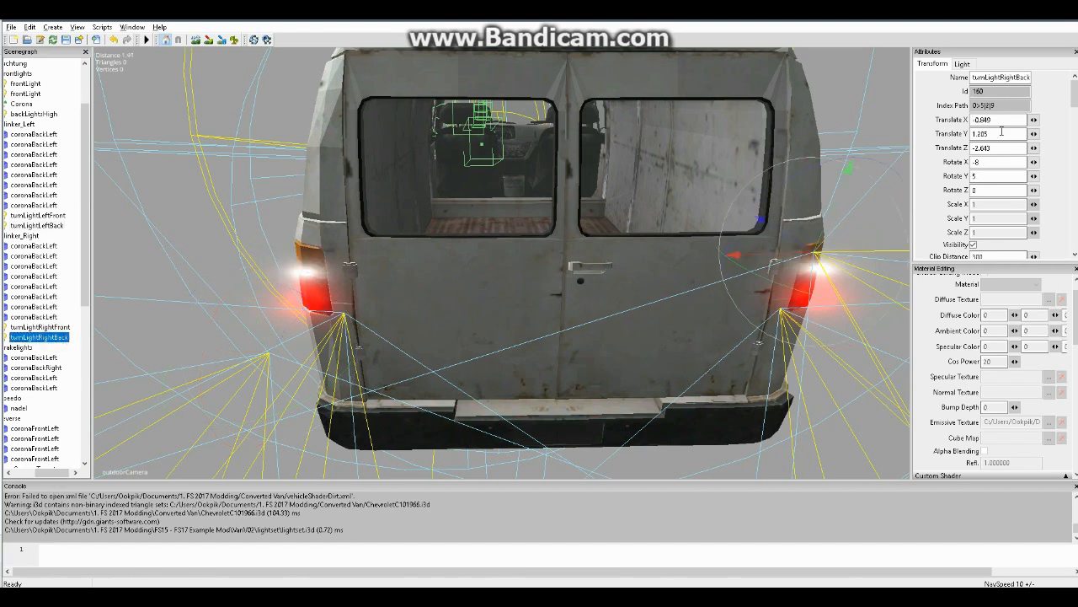
double_click(1002, 132)
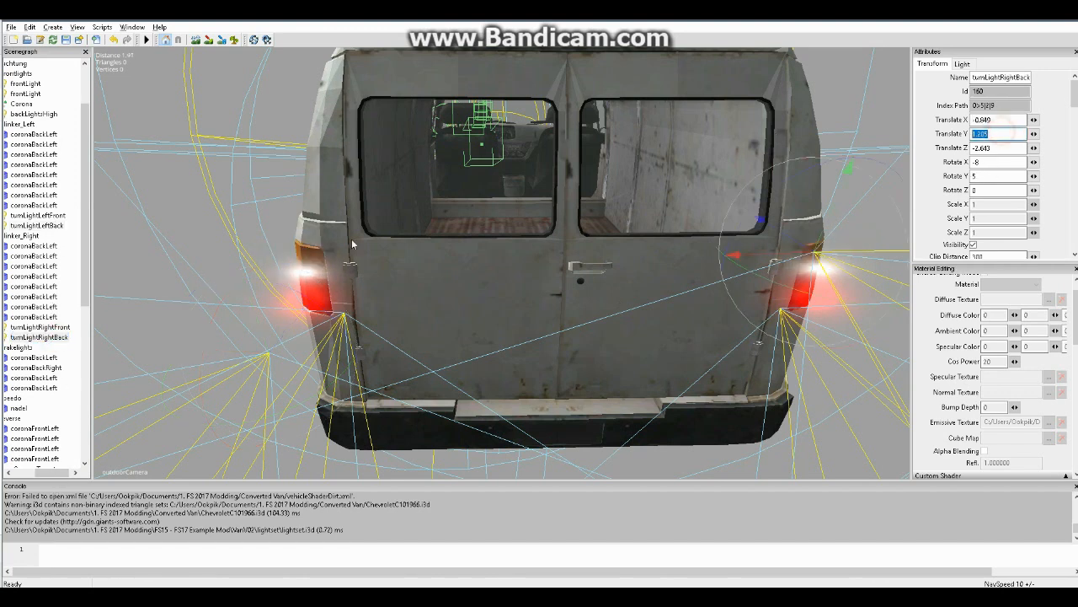
click(53, 219)
click(41, 226)
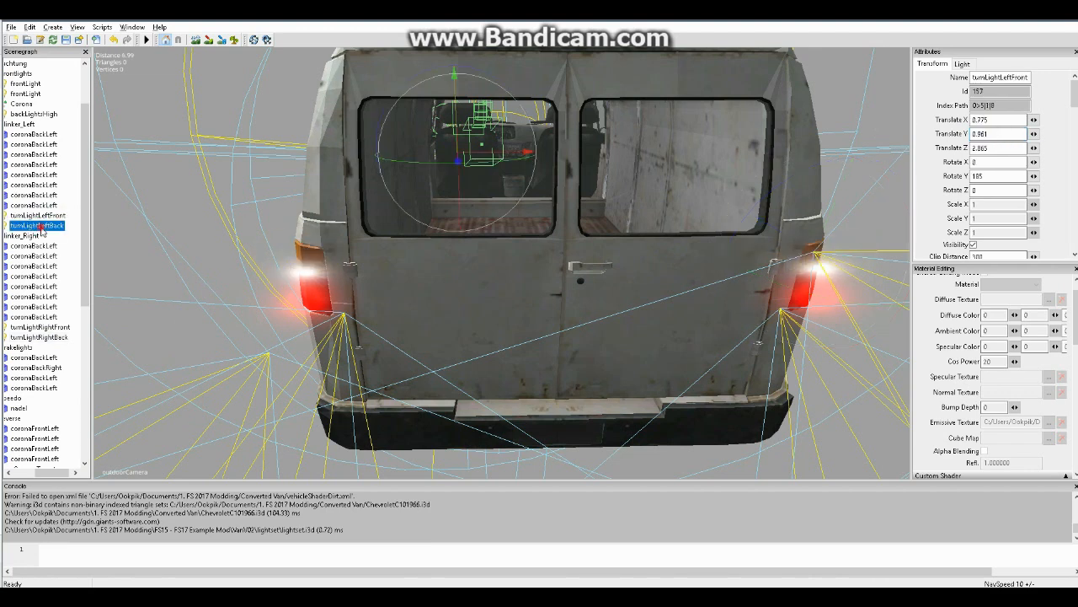
double_click(994, 135)
key(ctrl+v)
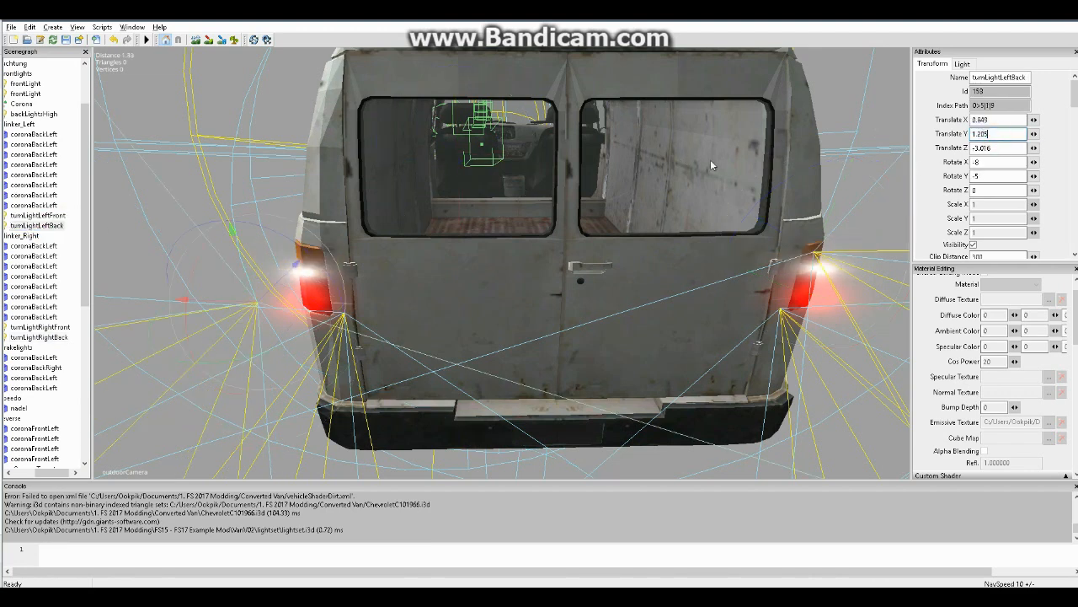
Copy turnLightRightBack's Translate Z value of -2.643 to turnLightLeftBack
click(48, 336)
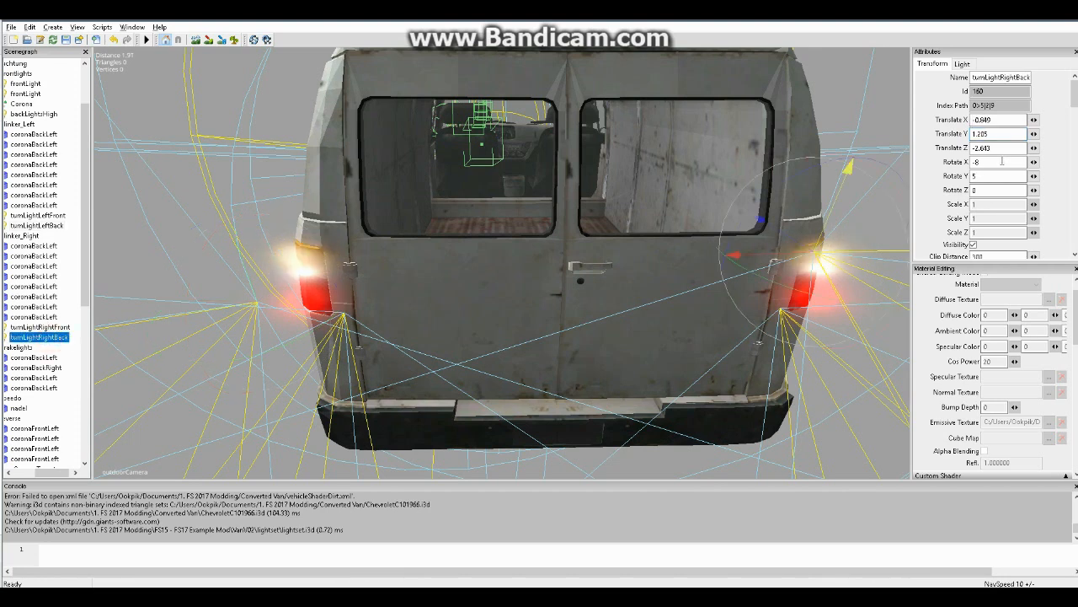
key(Tab)
key(ctrl+c)
click(55, 225)
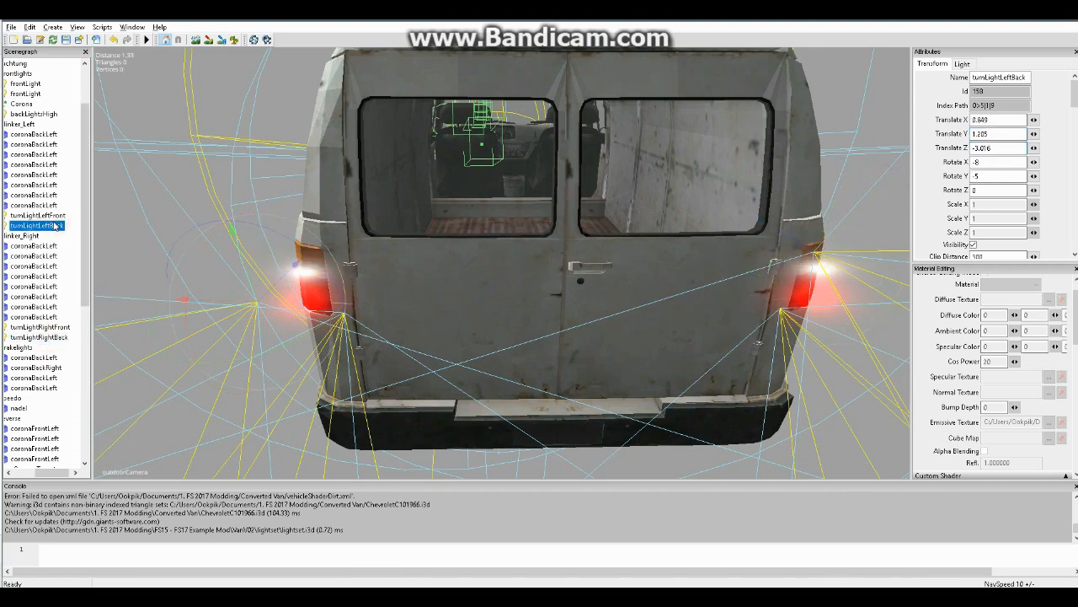
double_click(1003, 147)
key(ctrl+v)
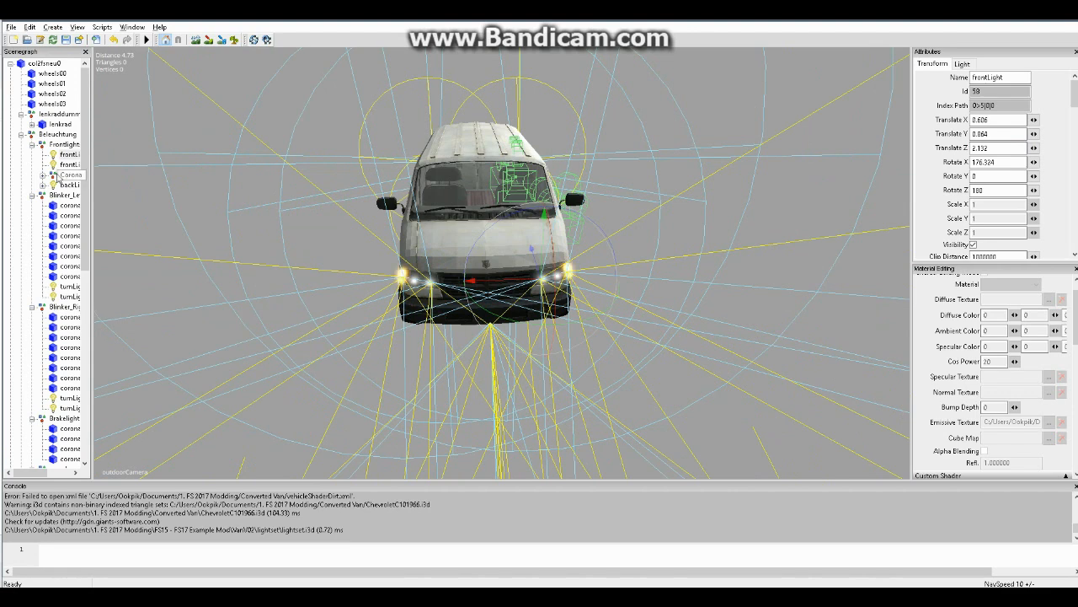
Delete the leftover imported frontLightLow and highBeamLow lights from the scene root
click(69, 164)
drag(85, 190, 90, 417)
click(48, 448)
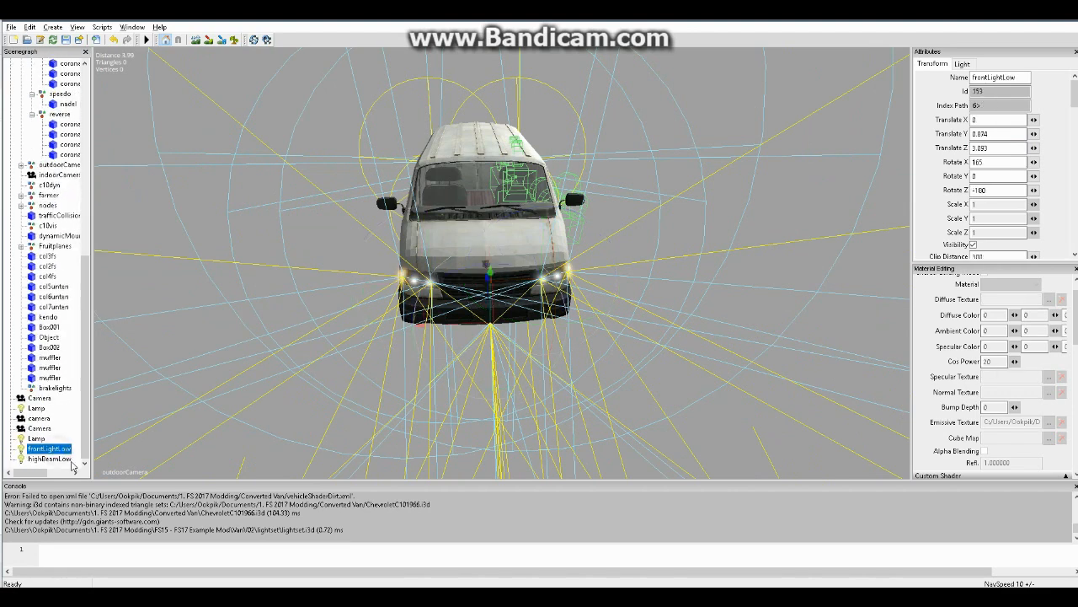
shift+click(50, 459)
key(Delete)
Copy the backLightsHigh1 light nested under backLightsHigh in Frontlights and paste it into the Brakelights group
alt+drag(469, 306, 420, 291)
alt+right_drag(420, 292, 486, 289)
alt+drag(486, 288, 583, 290)
alt+right_drag(582, 291, 573, 291)
alt+drag(573, 292, 608, 298)
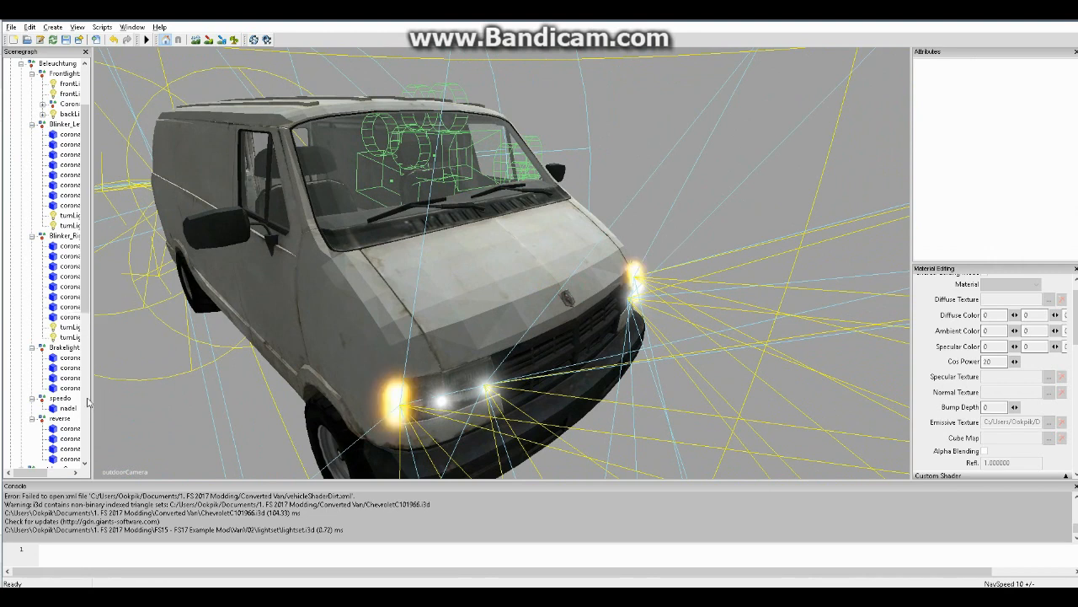
click(59, 349)
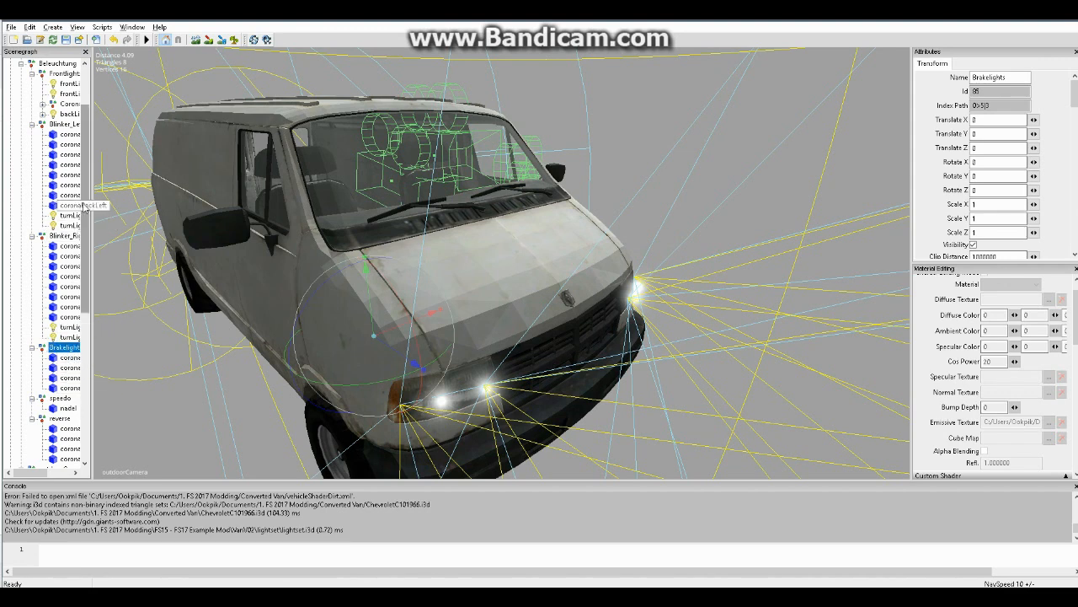
scroll(63, 160, up, 1)
click(42, 144)
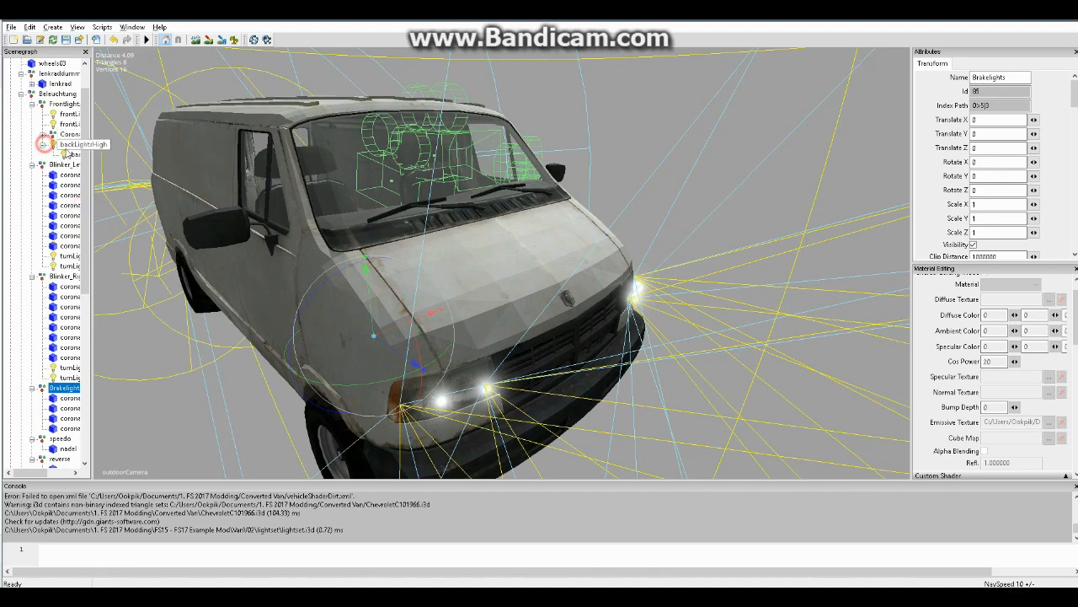
click(74, 154)
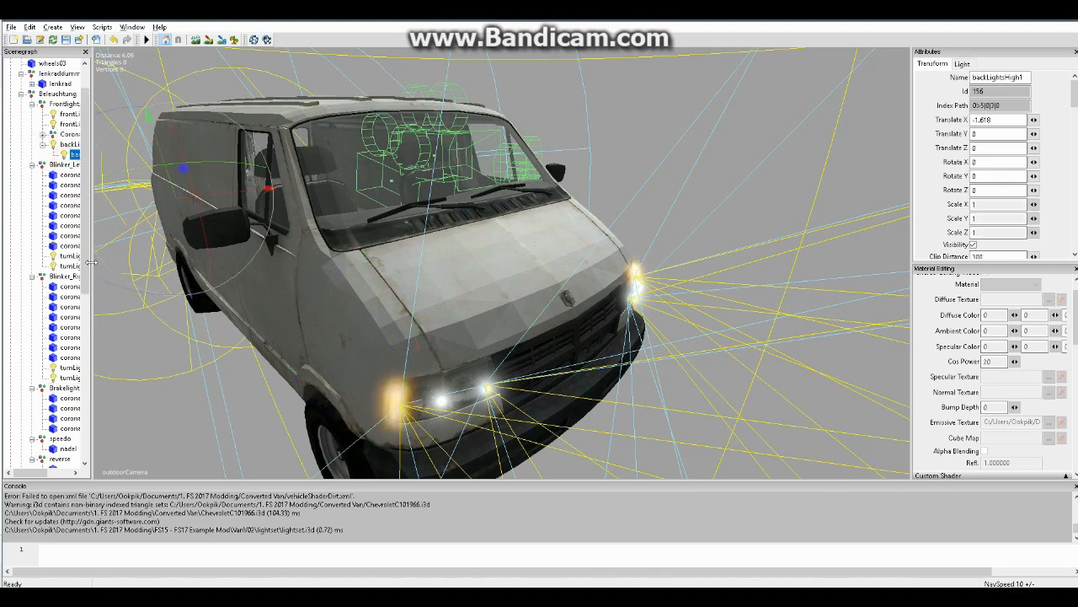
click(65, 387)
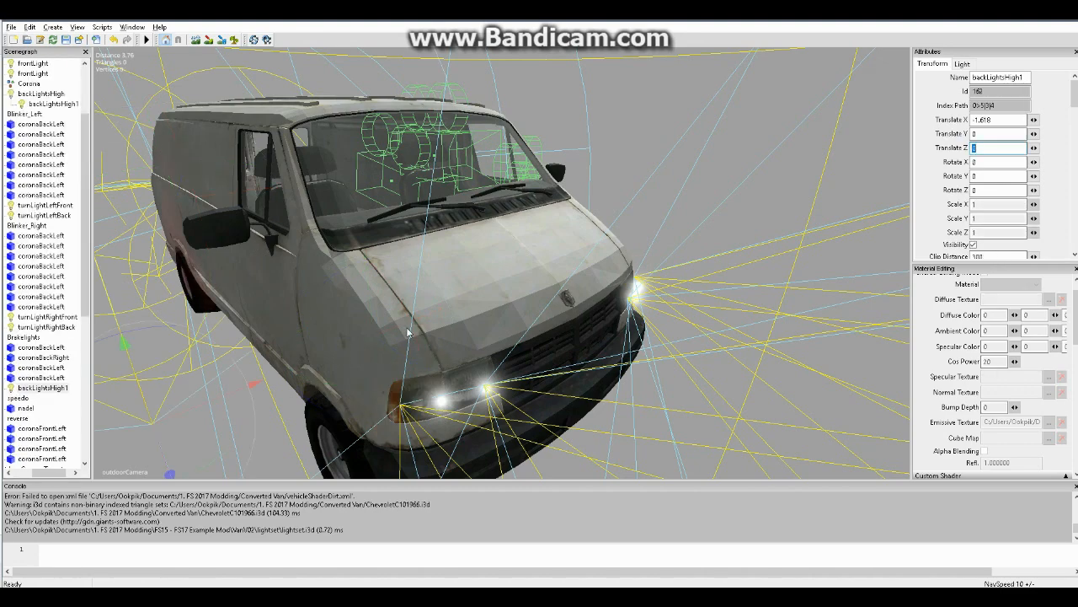
Place the Brakelights copy of backLightsHigh1 between the rear doors, at about Translate X -0.033, Y 1.316 and Z -2.822
alt+drag(393, 328, 640, 328)
alt+right_drag(332, 291, 368, 300)
alt+drag(414, 301, 663, 315)
alt+drag(546, 340, 514, 367)
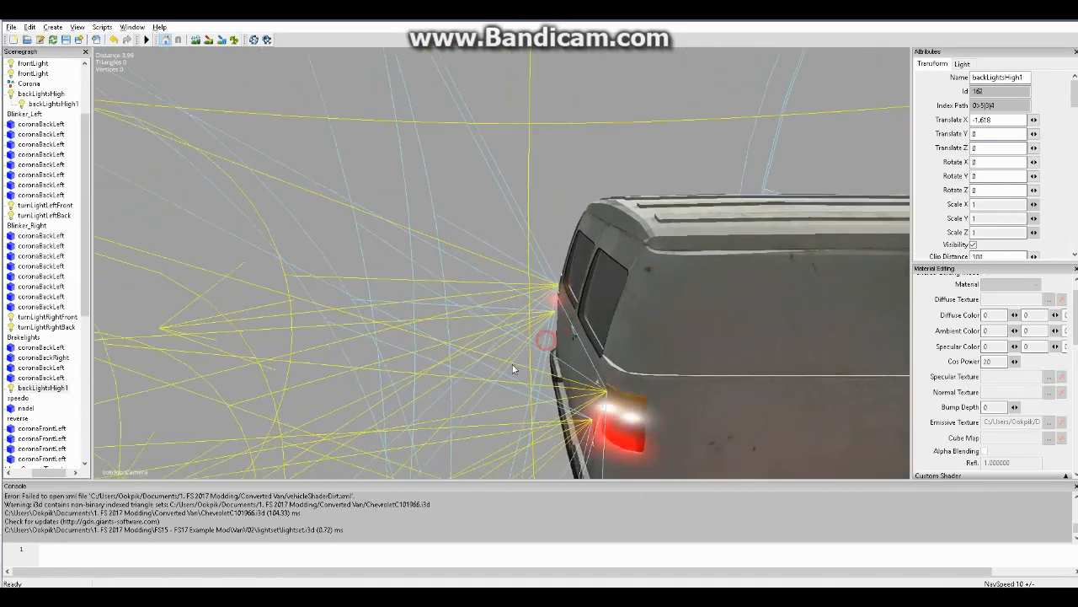
alt+right_drag(515, 368, 539, 368)
alt+drag(541, 369, 689, 368)
alt+right_drag(689, 368, 617, 379)
alt+drag(617, 379, 604, 383)
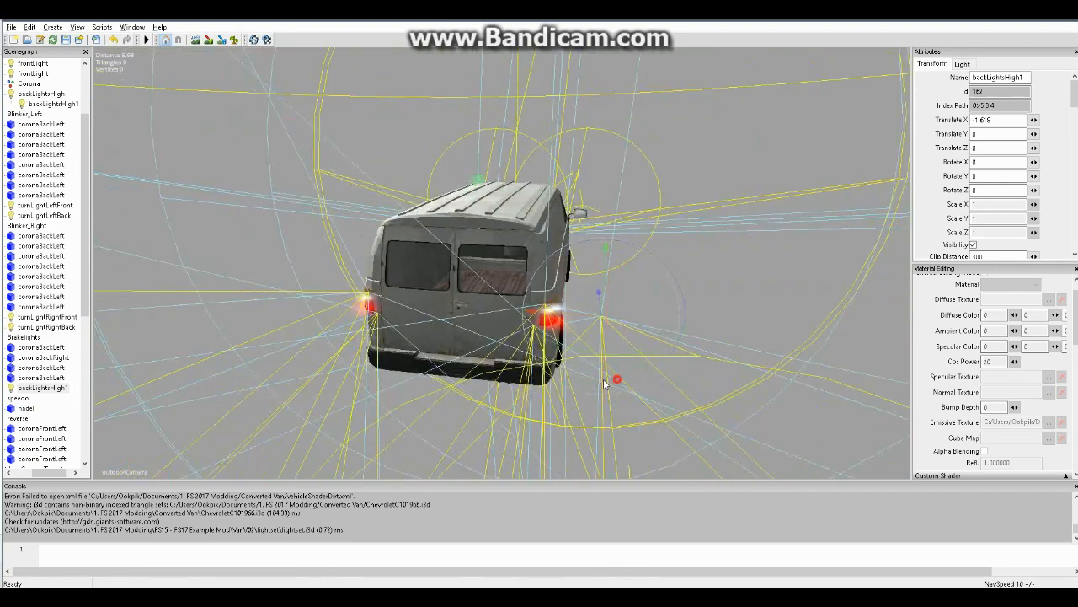
alt+right_drag(604, 383, 554, 351)
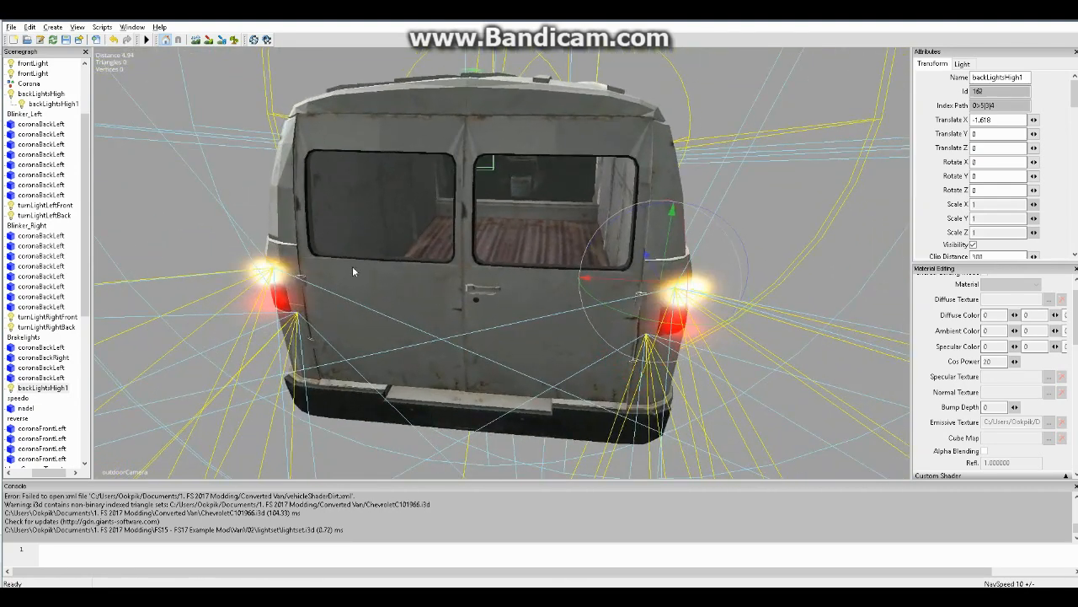
key(ctrl+b)
click(463, 274)
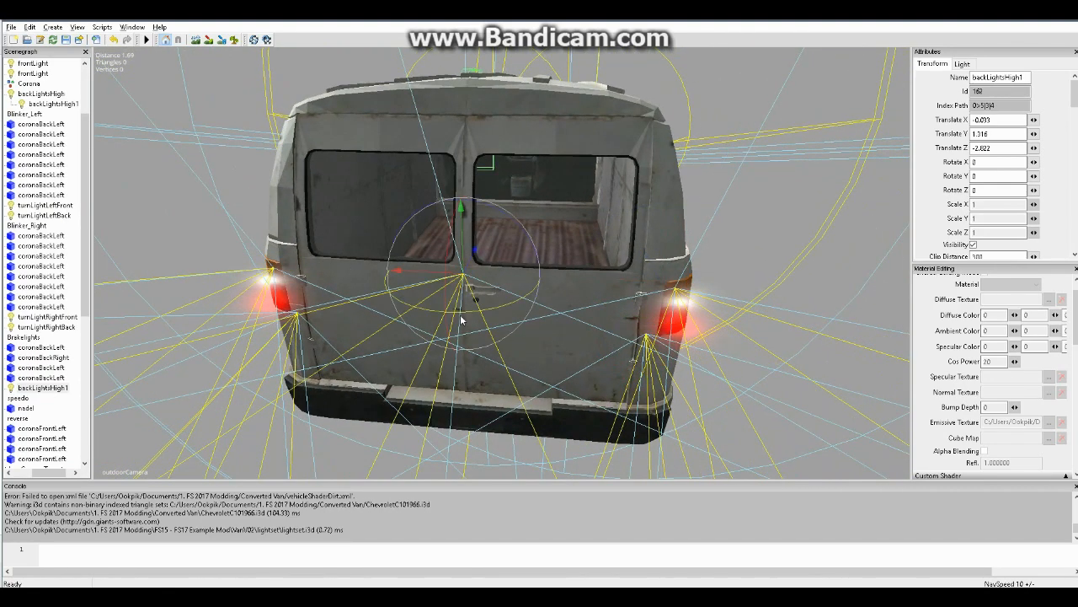
Set the Brakelights copy of backLightsHigh1 to Translate X 0, with Translate Z about -2.807 and Rotate X about -1.47
drag(1009, 121, 964, 128)
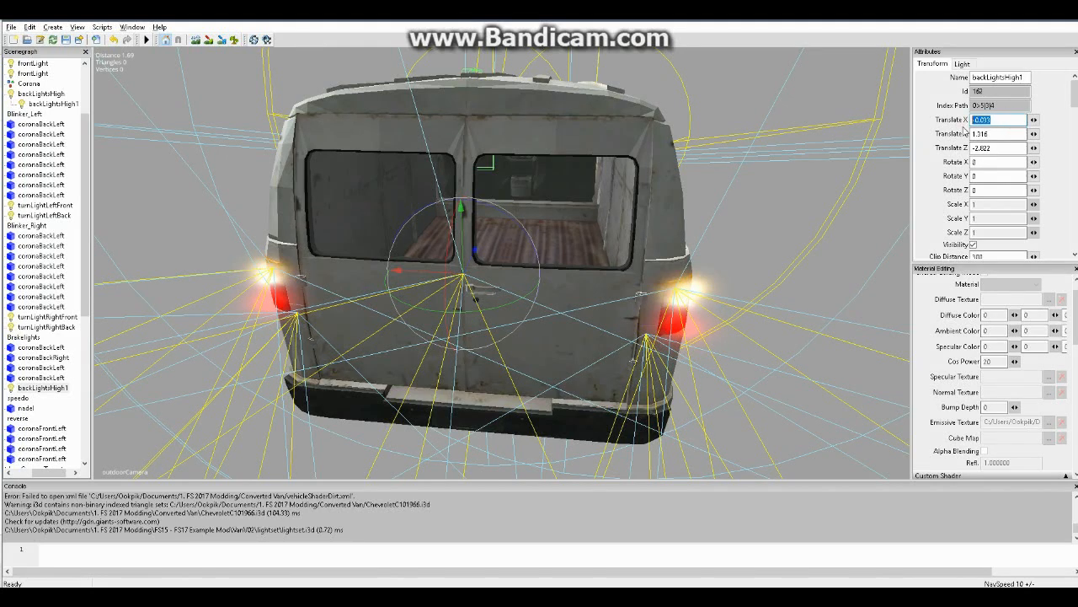
text(0)
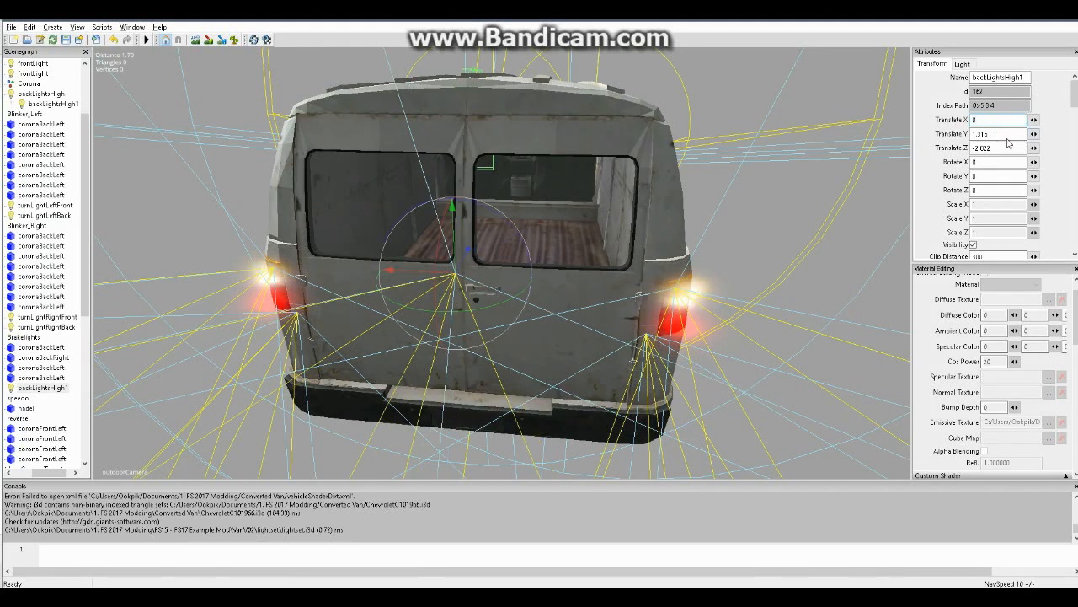
mouse_move(469, 250)
mouse_down()
mouse_move(504, 203)
mouse_move(464, 256)
mouse_up()
alt+right_drag(527, 256, 545, 258)
alt+drag(545, 259, 437, 238)
scroll(476, 262, down, 5)
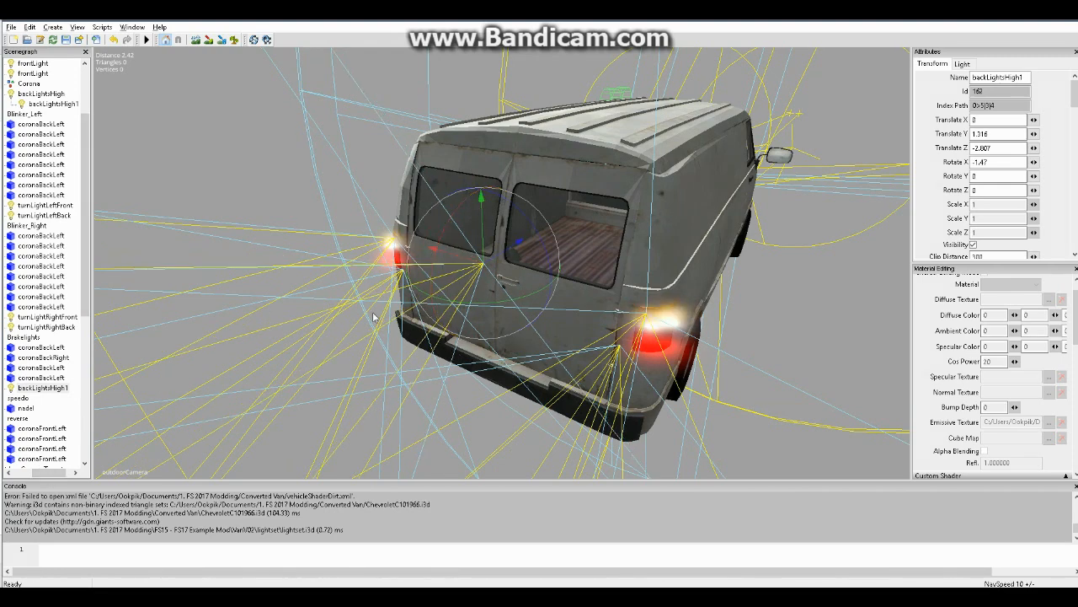
alt+right_drag(680, 257, 683, 262)
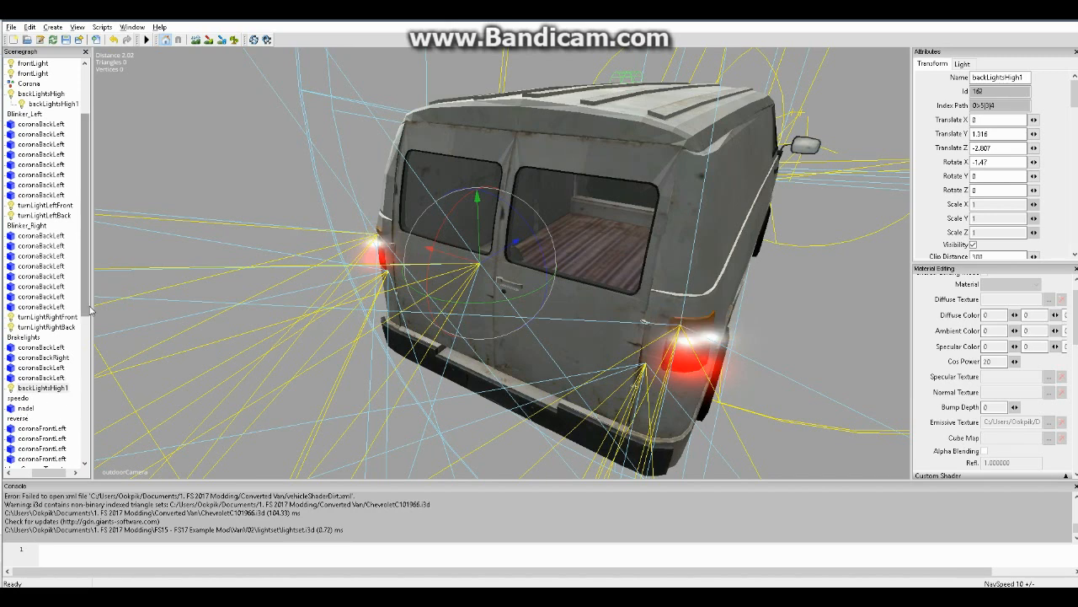
Copy the second frontLight in the Frontlights group and paste it into the reverse group
drag(84, 329, 92, 385)
drag(52, 478, 33, 478)
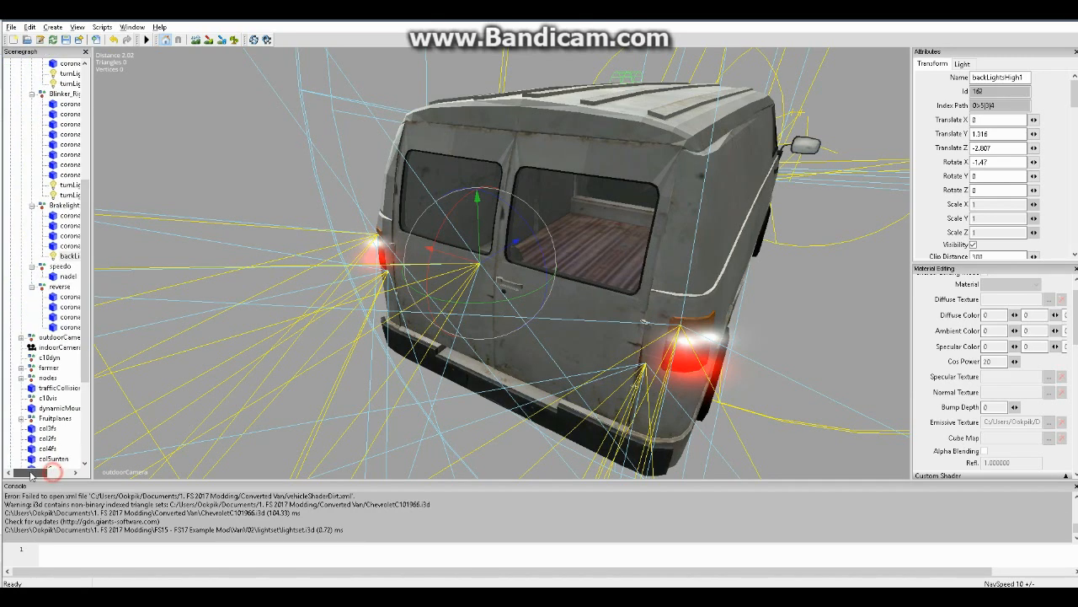
scroll(64, 293, up, 1)
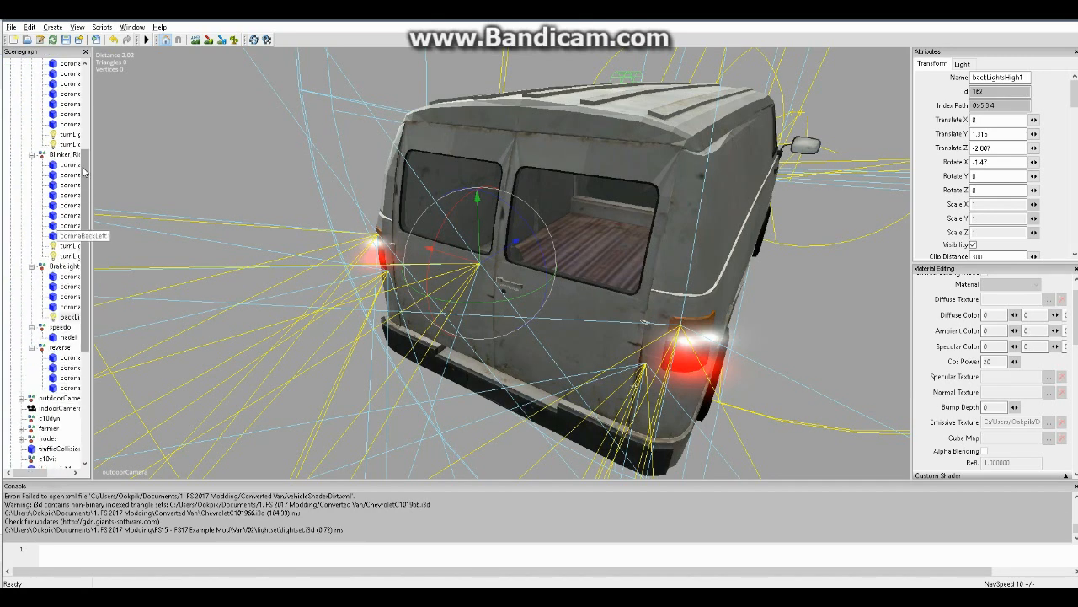
scroll(61, 152, up, 5)
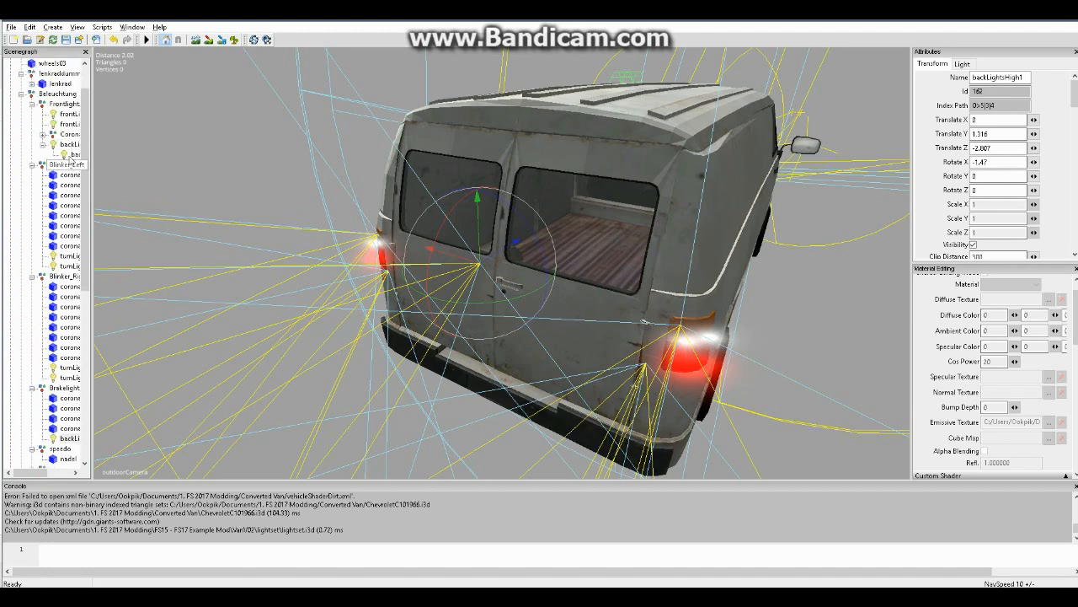
click(69, 124)
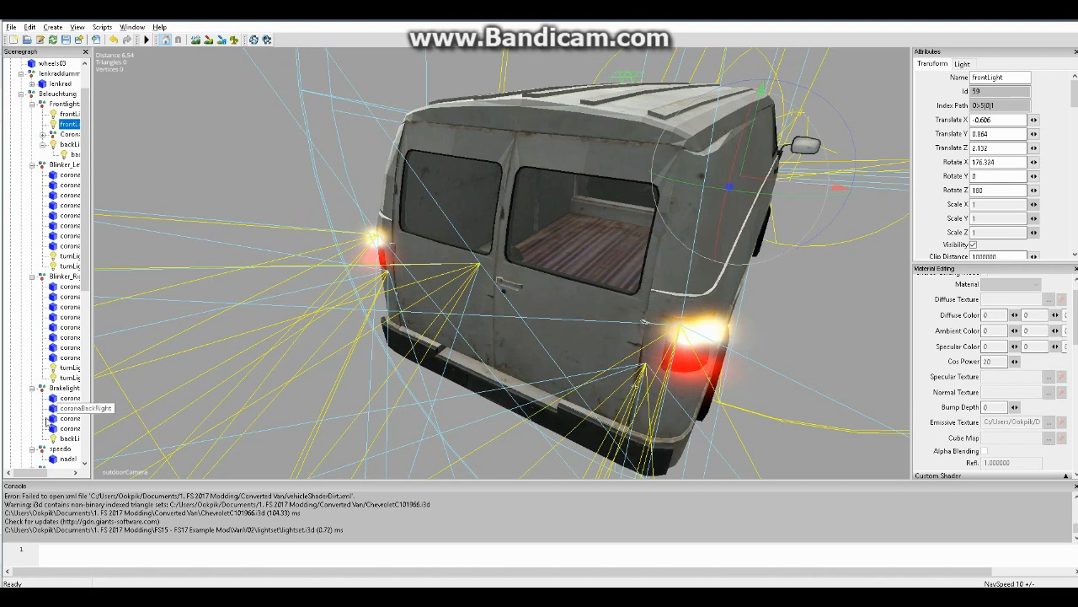
scroll(84, 254, down, 3)
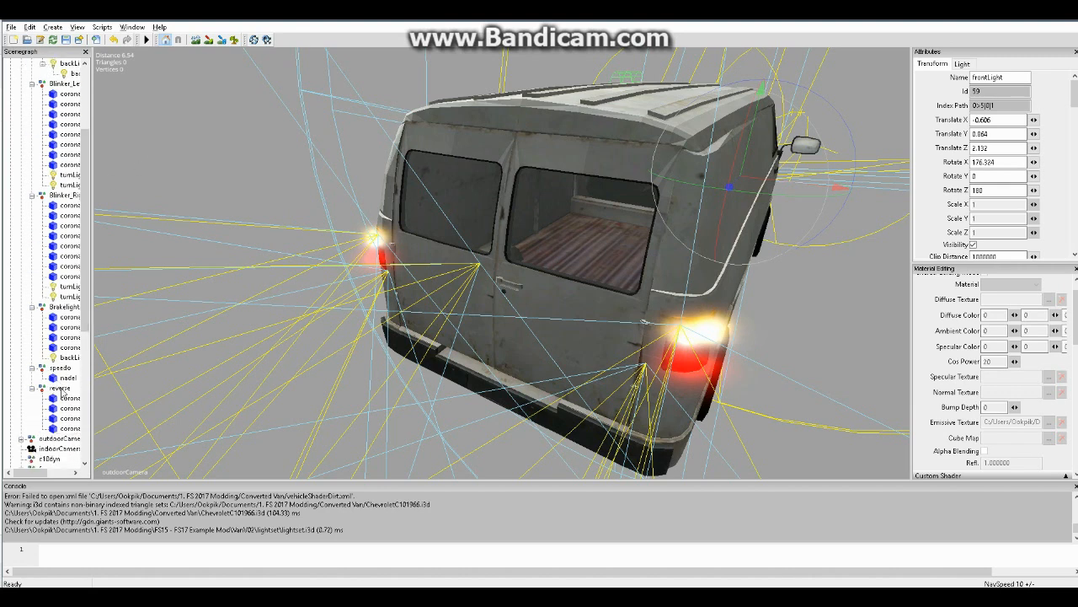
click(60, 389)
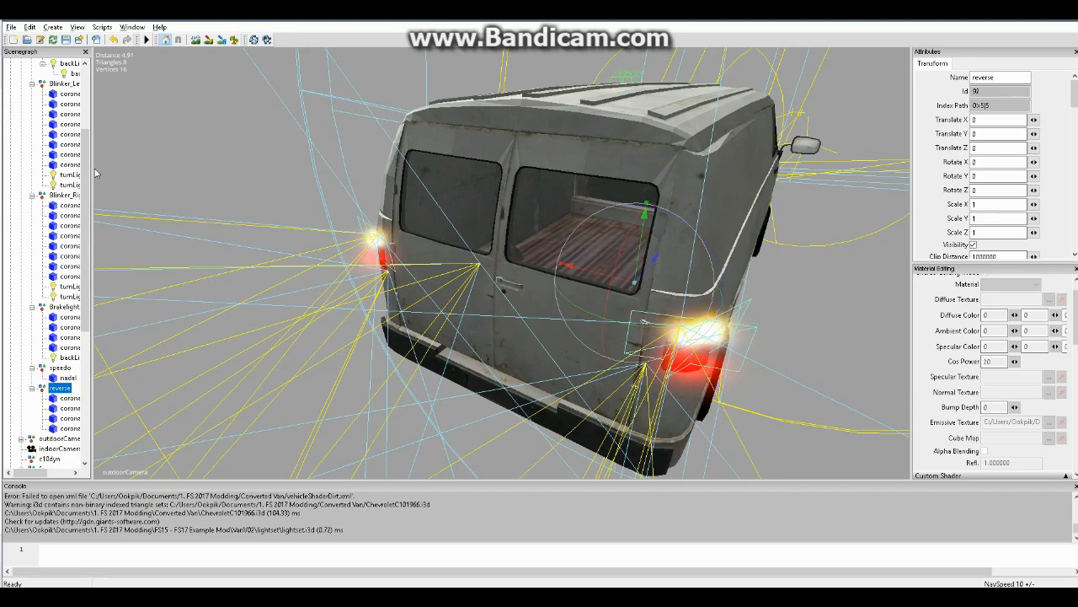
key(ctrl+v)
Place the reverse group's frontLight between the rear doors at Translate X 0, about Y 1.457 and Z -2.633
alt+right_drag(695, 260, 754, 292)
alt+drag(631, 301, 325, 223)
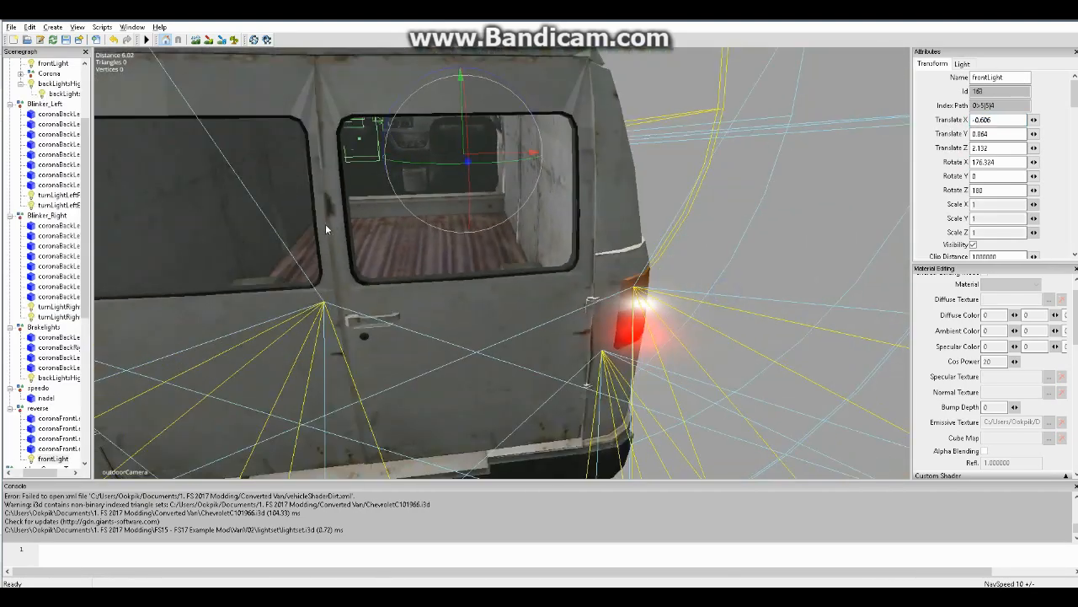
key(ctrl+b)
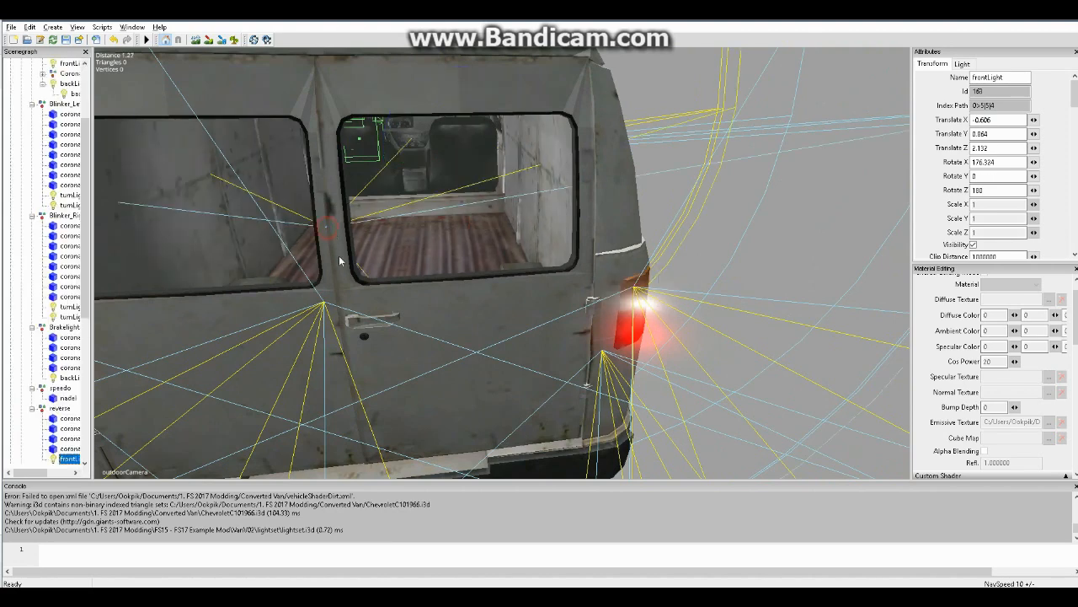
drag(335, 255, 248, 248)
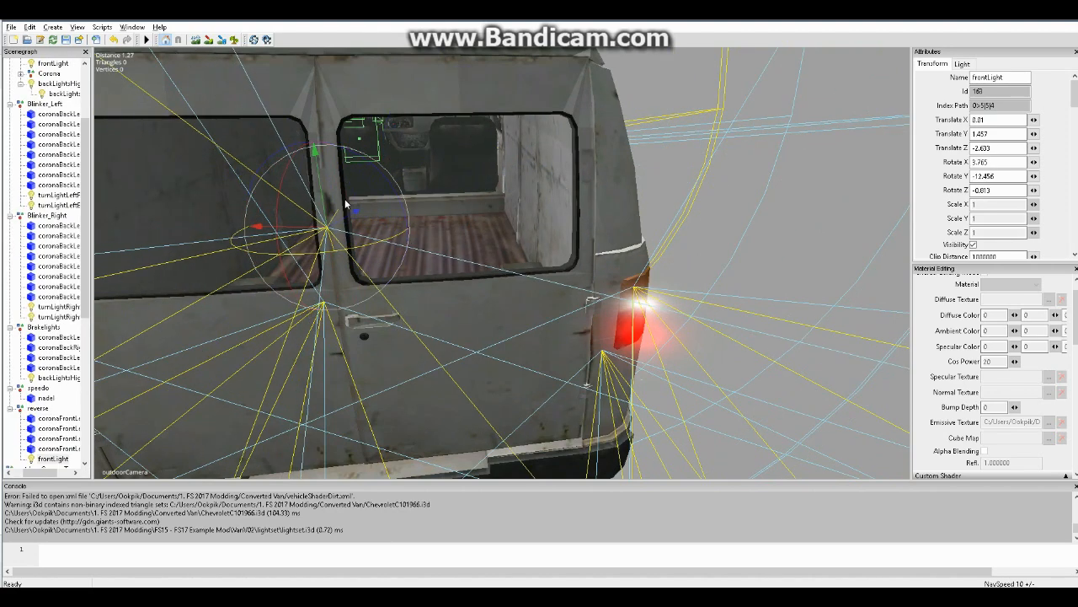
text(0)
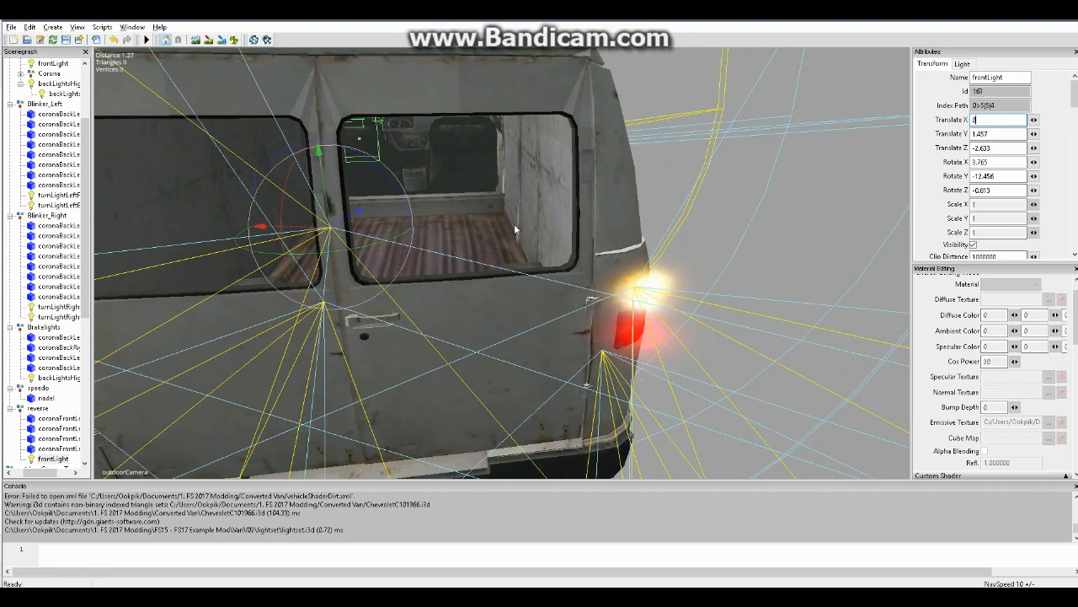
Lower the reverse group's frontLight to about Translate X 0.015, Y 1.326 and Z -2.708, with Rotate X about 0.224
alt+right_drag(559, 216, 528, 227)
alt+drag(528, 227, 477, 240)
alt+right_drag(477, 242, 486, 238)
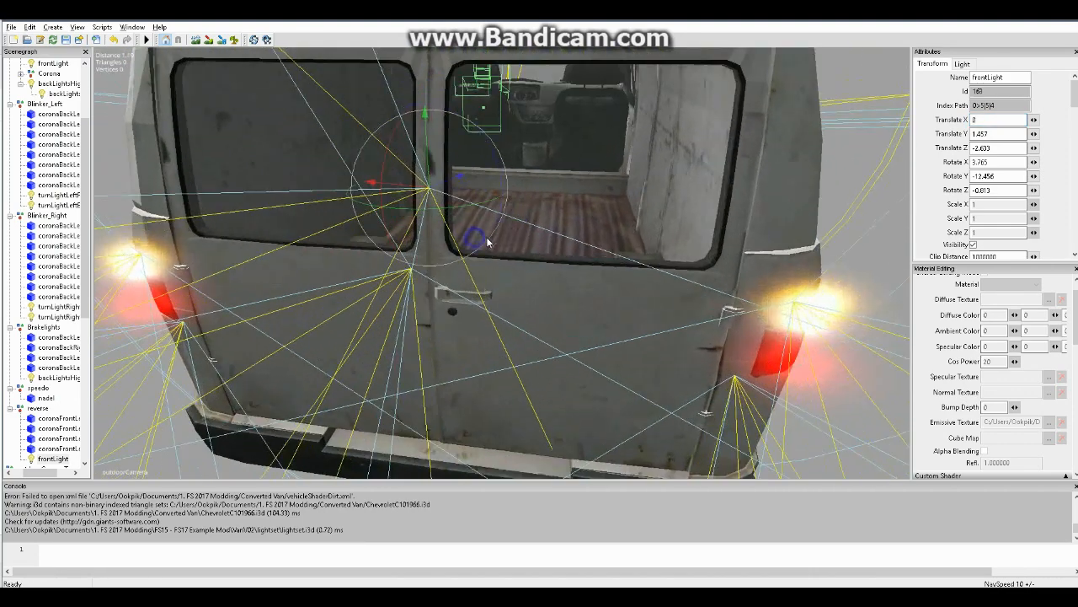
drag(445, 183, 369, 222)
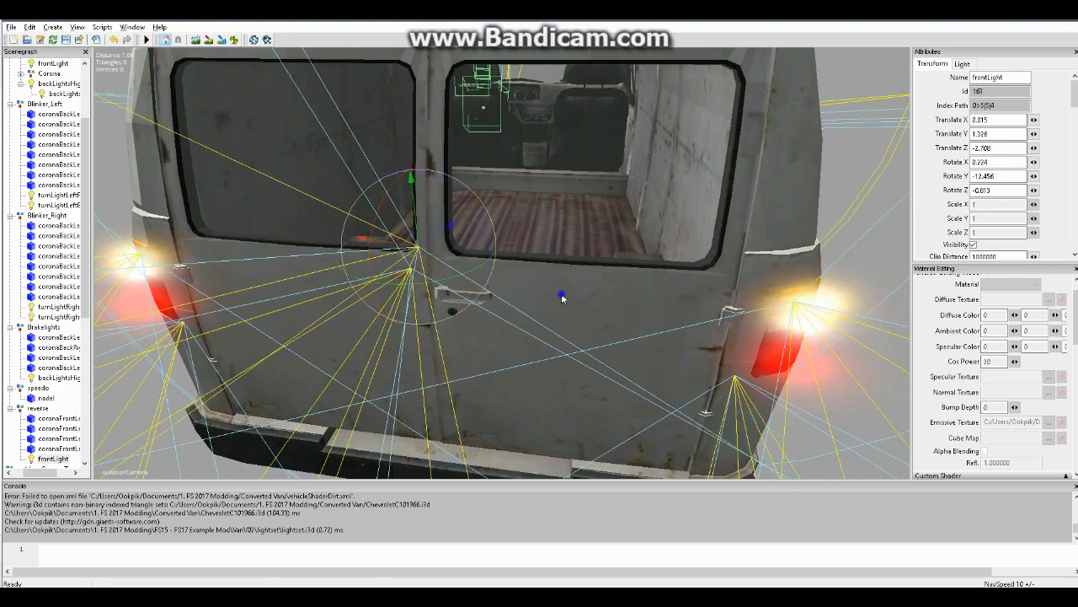
Create a new transform group in the scene
scroll(565, 298, up, 4)
alt+drag(572, 297, 461, 283)
alt+right_drag(461, 282, 494, 311)
alt+drag(494, 310, 585, 326)
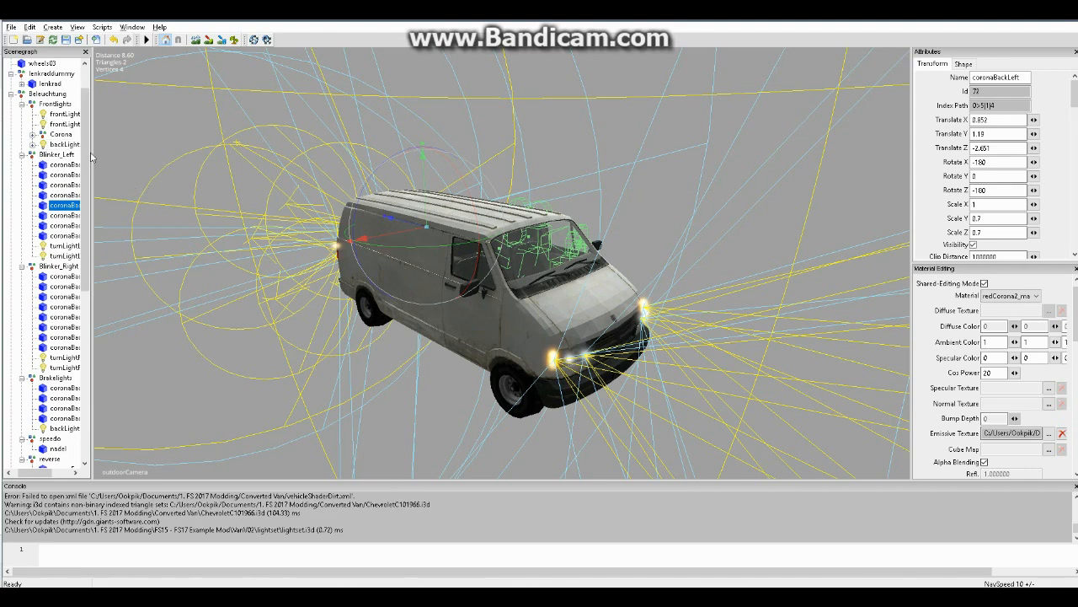
scroll(84, 118, up, 1)
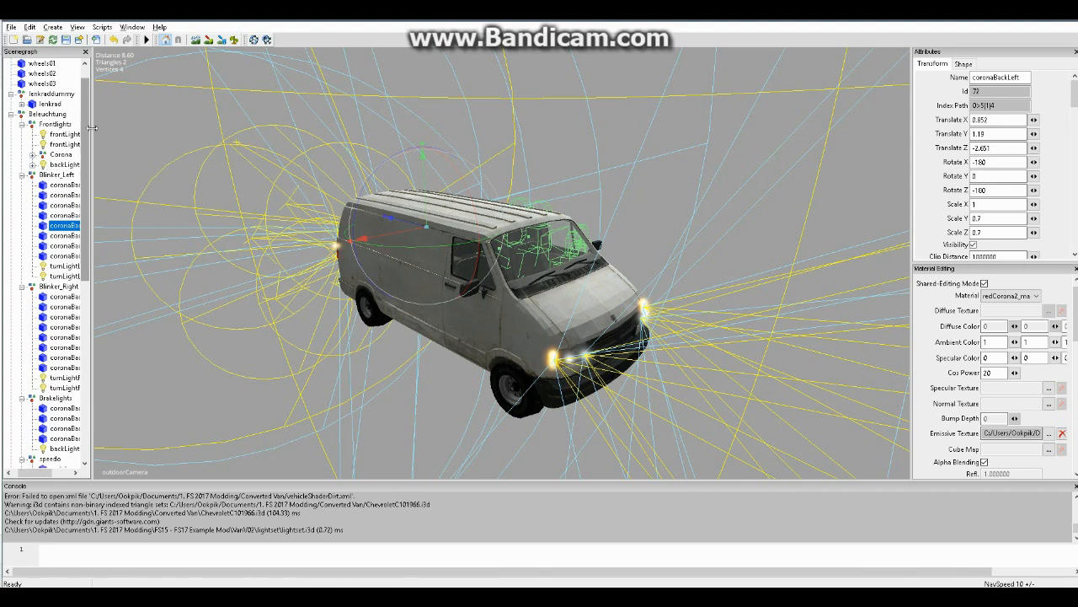
click(55, 32)
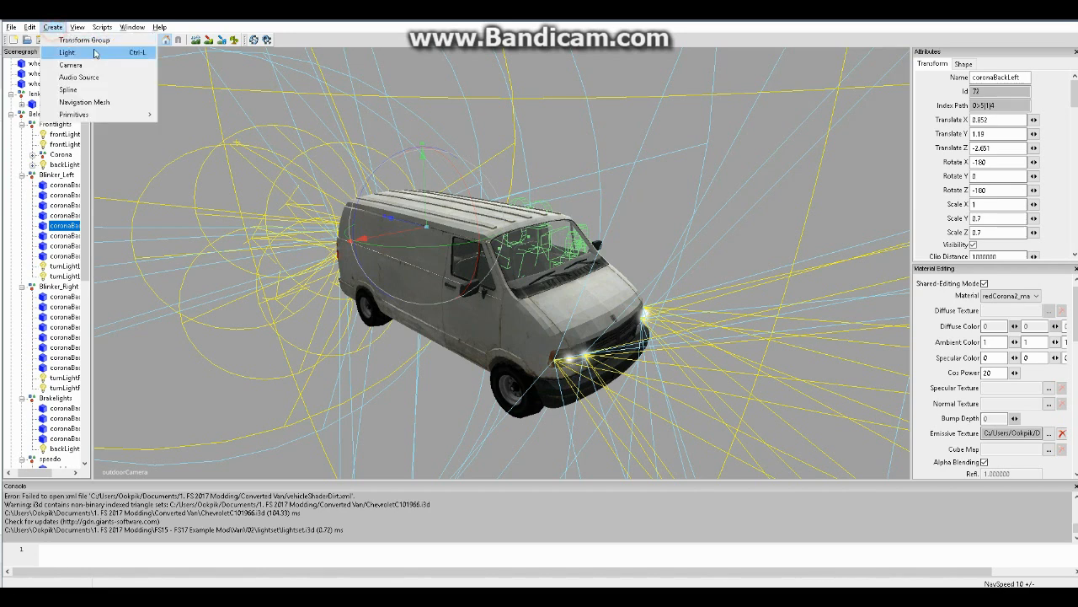
click(91, 40)
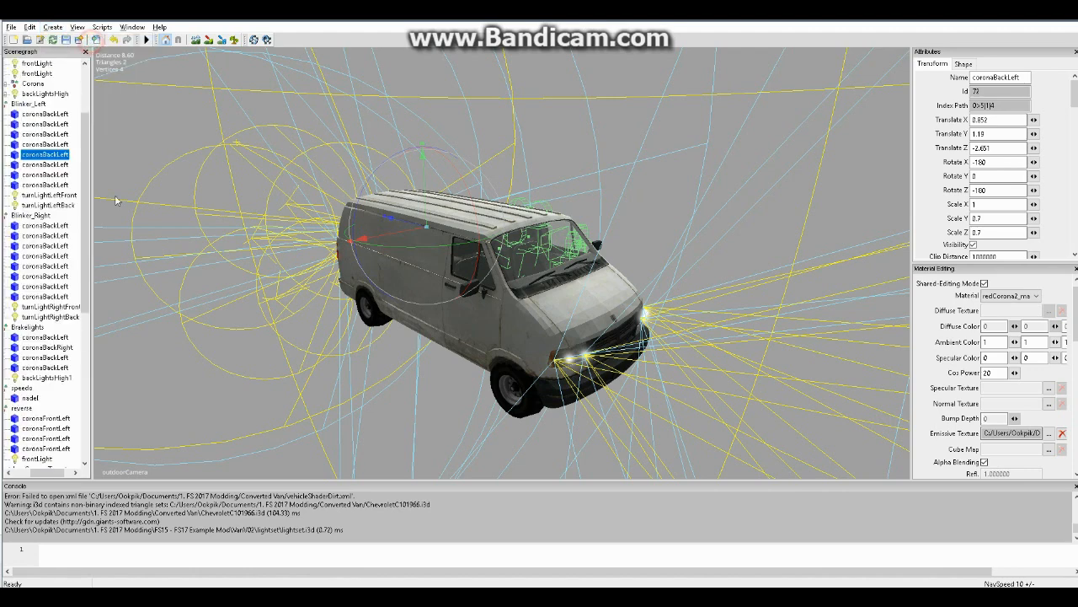
Move the new transform group from the scene root into the Blinker_Left group
click(44, 114)
shift+click(50, 185)
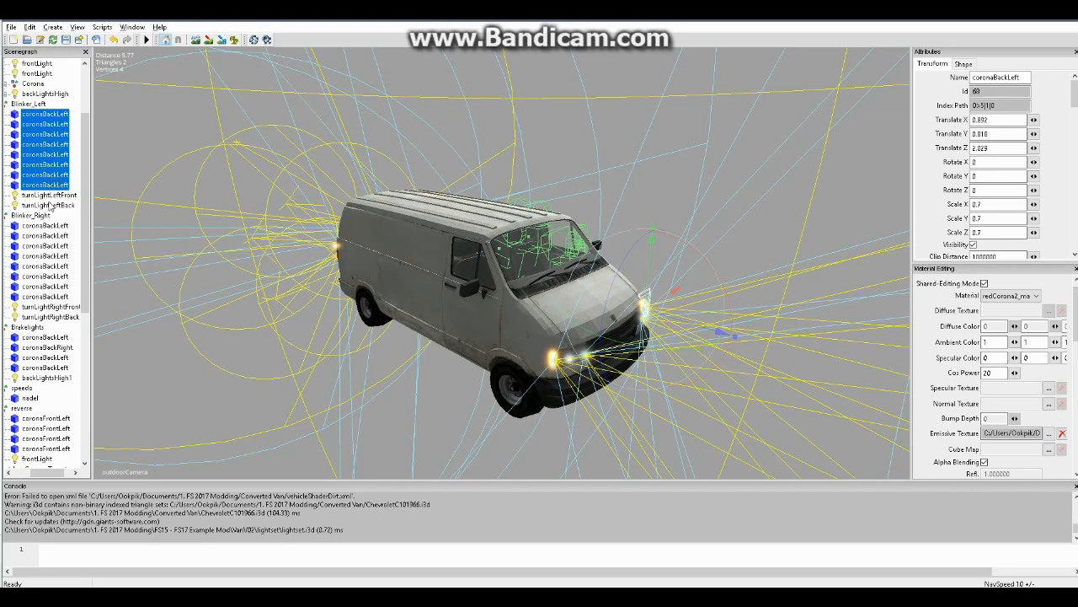
drag(85, 285, 33, 463)
click(35, 459)
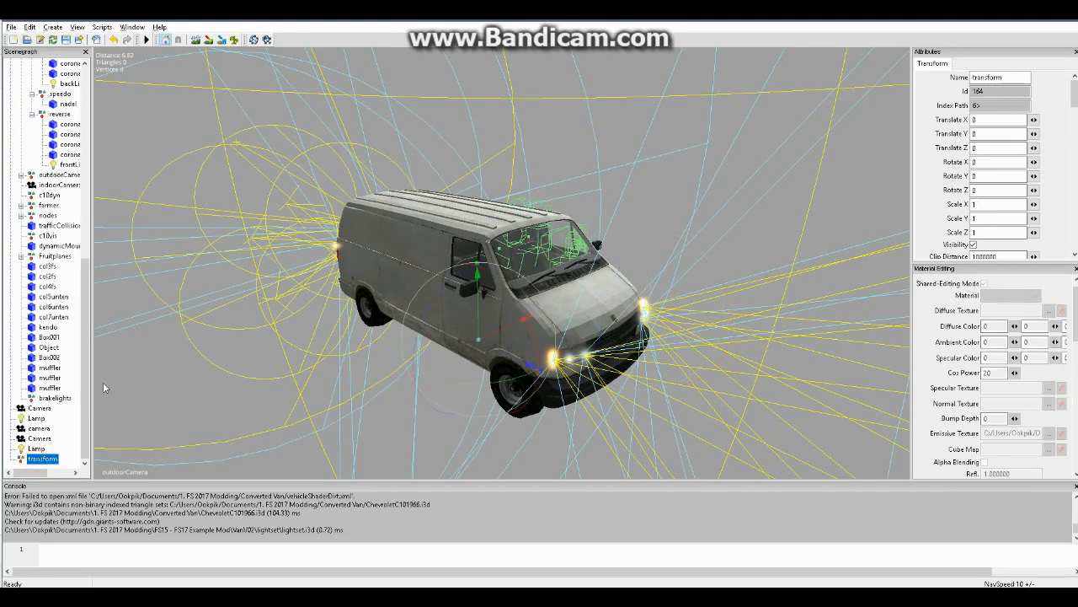
scroll(85, 326, up, 9)
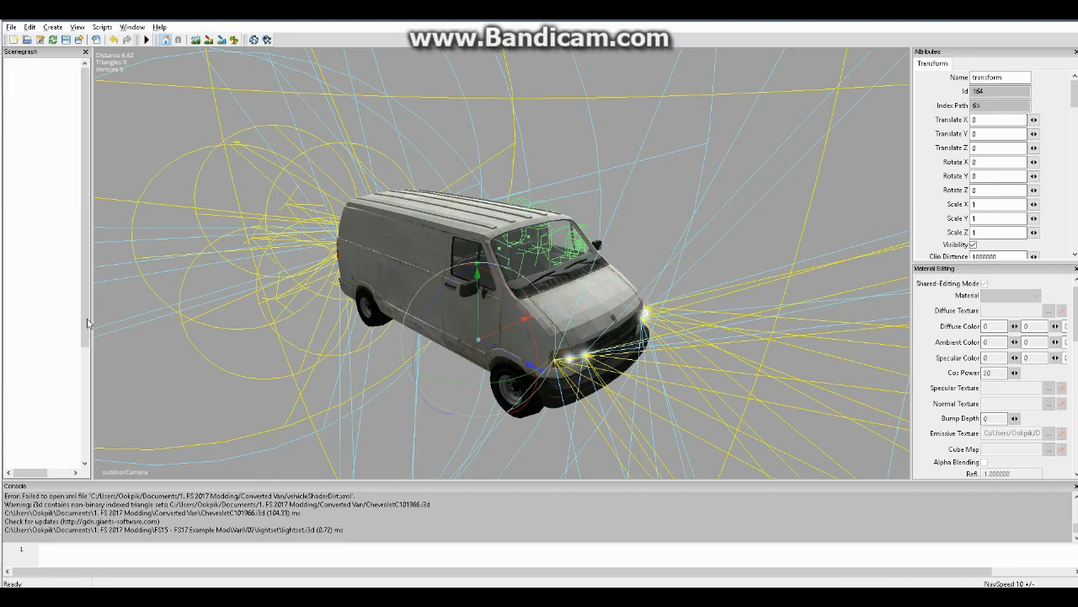
drag(83, 290, 95, 148)
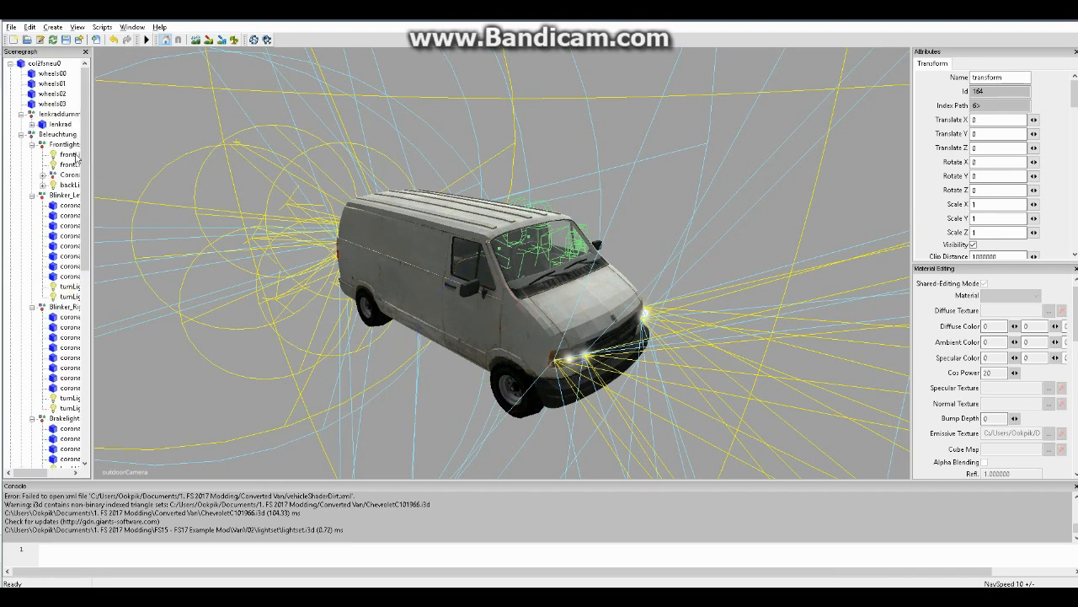
click(59, 144)
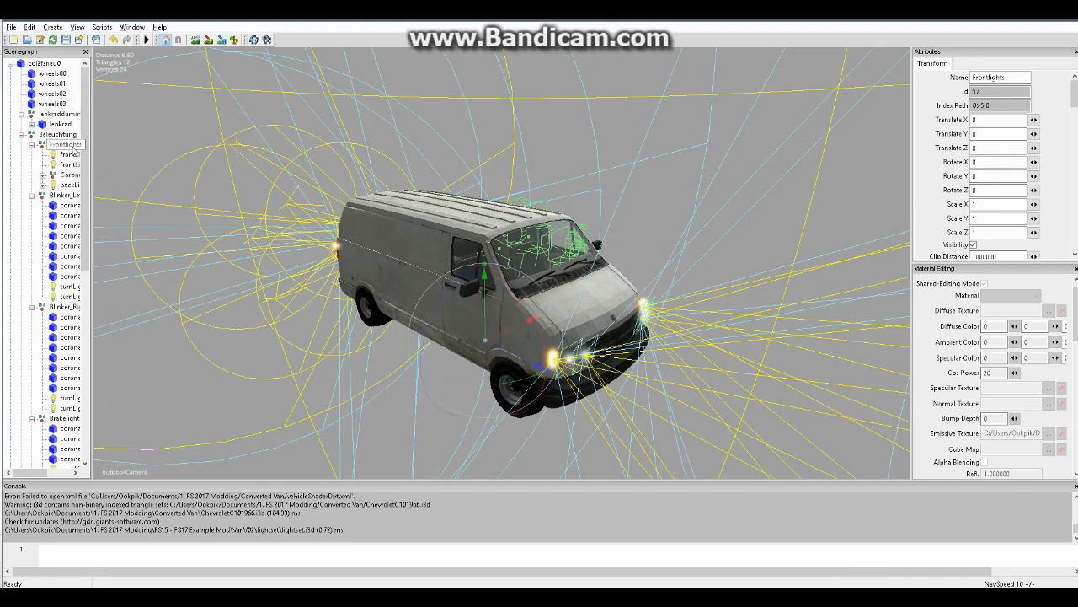
click(57, 194)
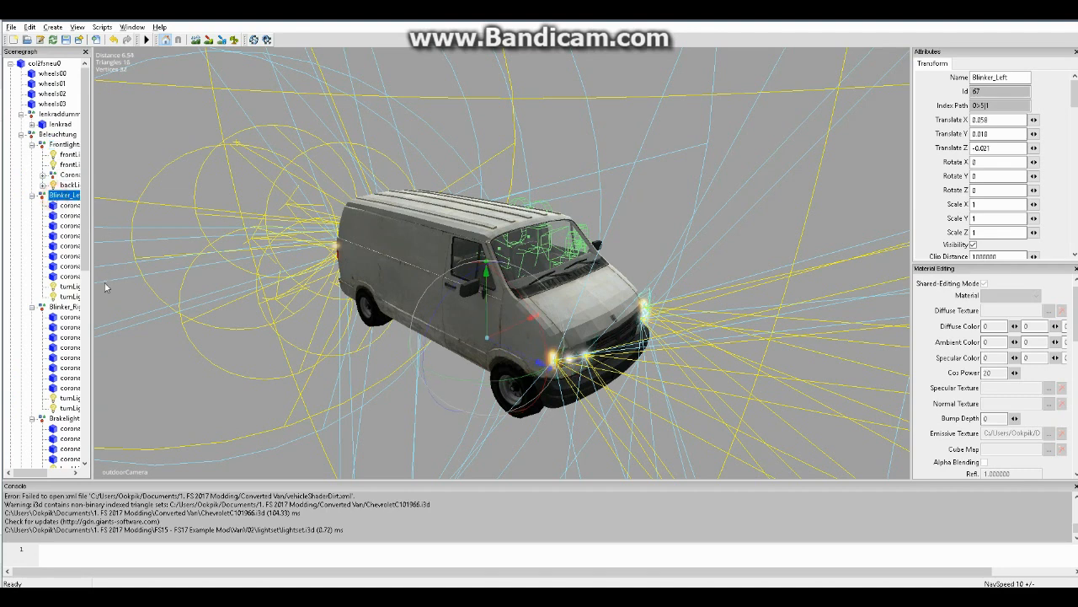
key(ctrl+alt+t)
scroll(22, 169, up, 2)
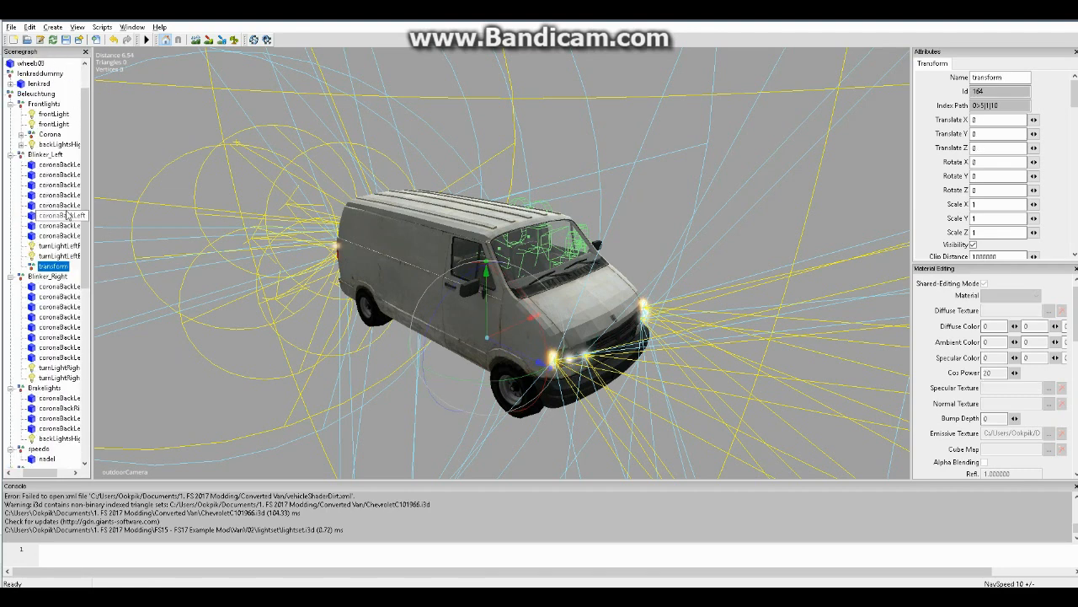
Move all the coronaBackLeft objects of Blinker_Left into its nested transform group
click(51, 166)
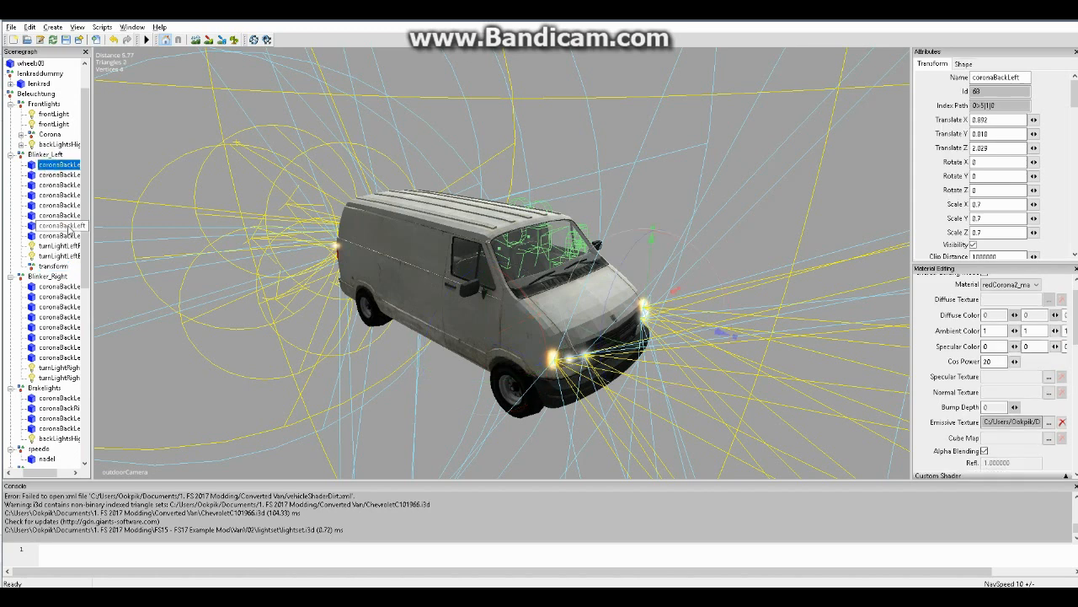
shift+click(65, 236)
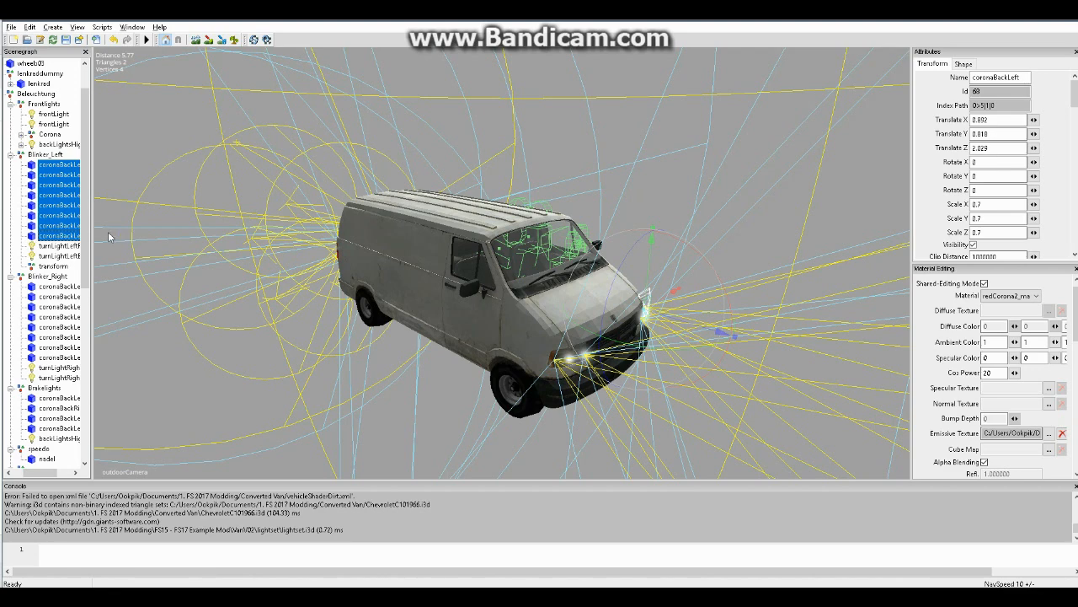
key(ctrl+x)
click(63, 206)
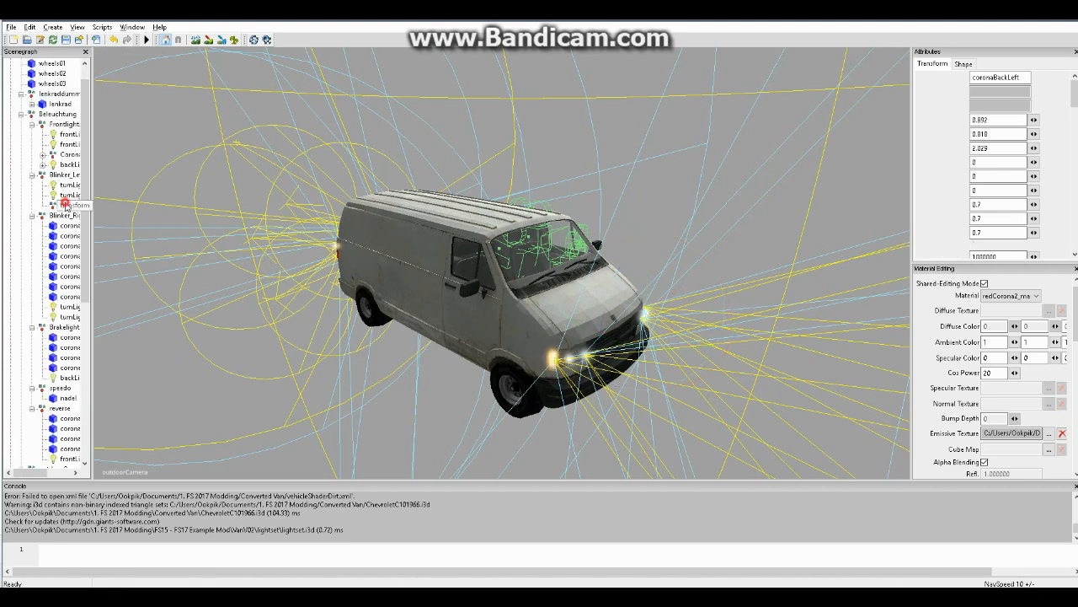
key(ctrl+v)
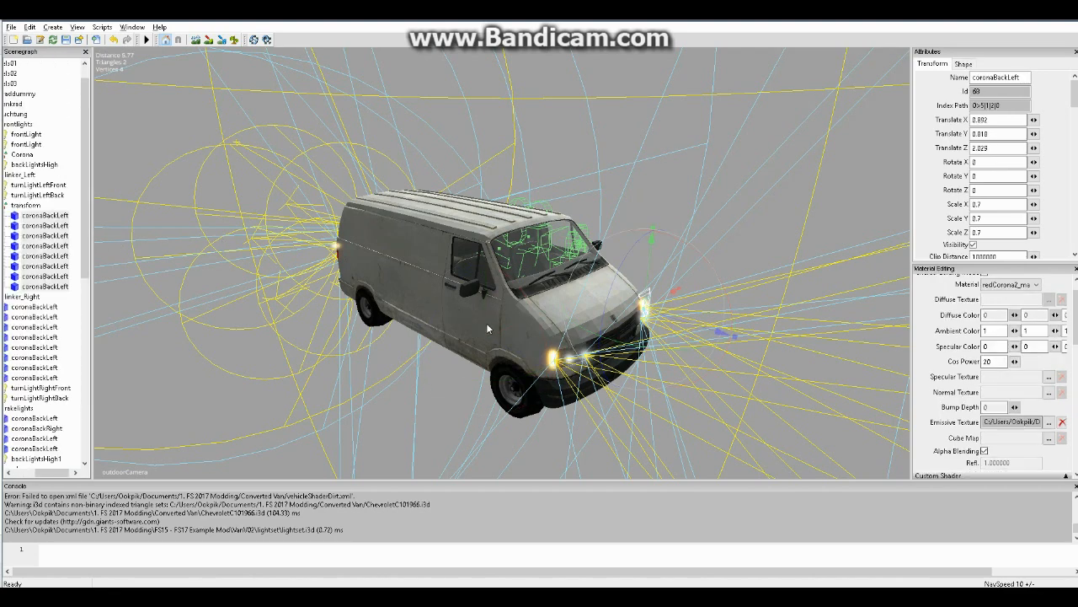
Examine the left front blinker area and the Translate X, Y and Z values of the transform group in Blinker_Left
alt+drag(461, 309, 513, 332)
scroll(597, 331, up, 5)
scroll(598, 330, down, 5)
scroll(519, 333, up, 5)
scroll(519, 333, down, 5)
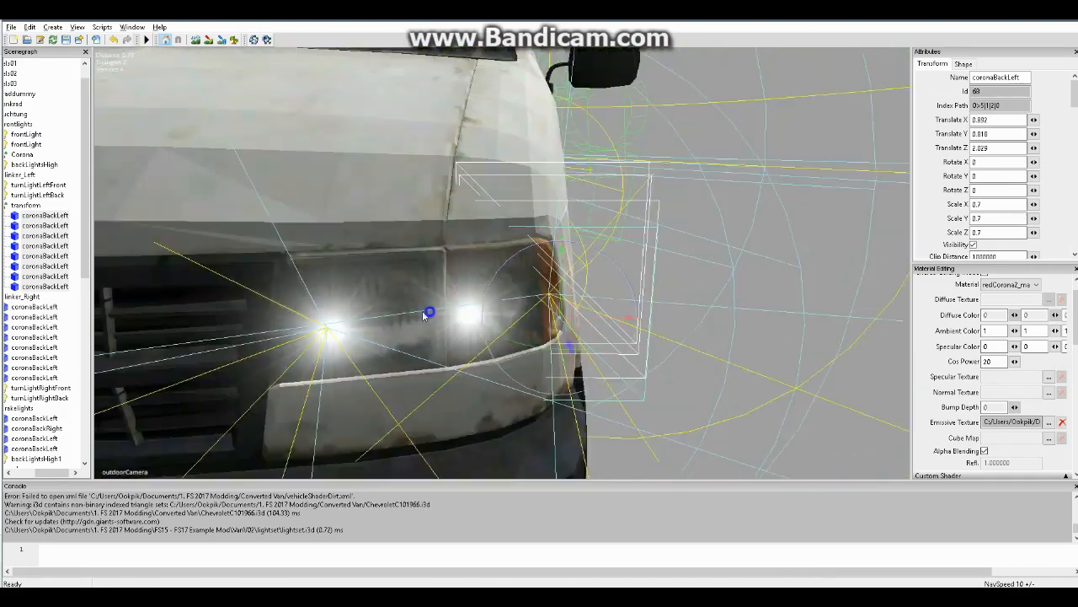
click(31, 206)
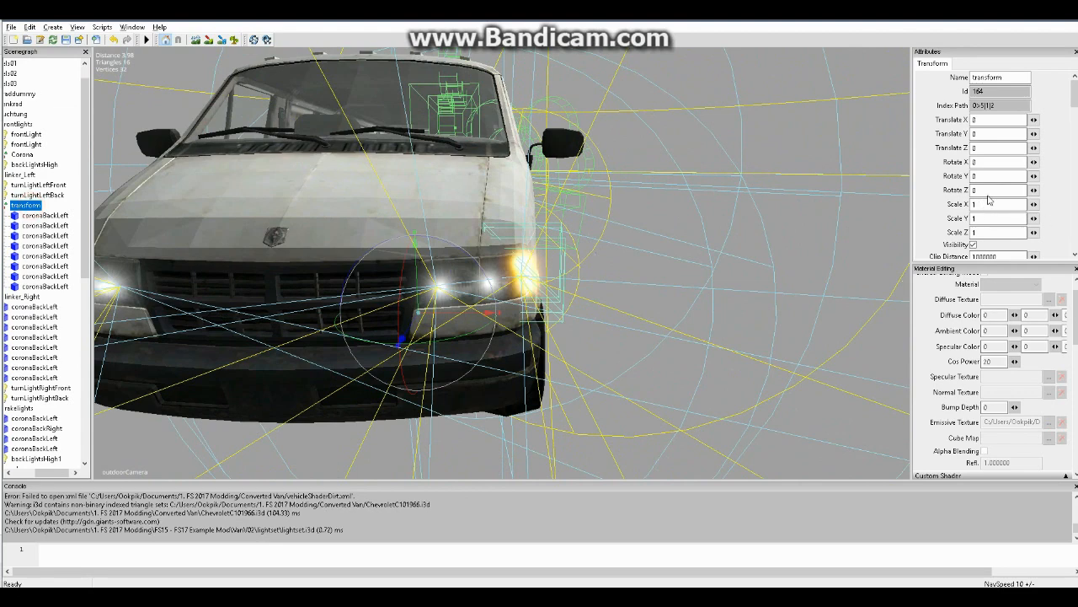
double_click(981, 120)
double_click(977, 134)
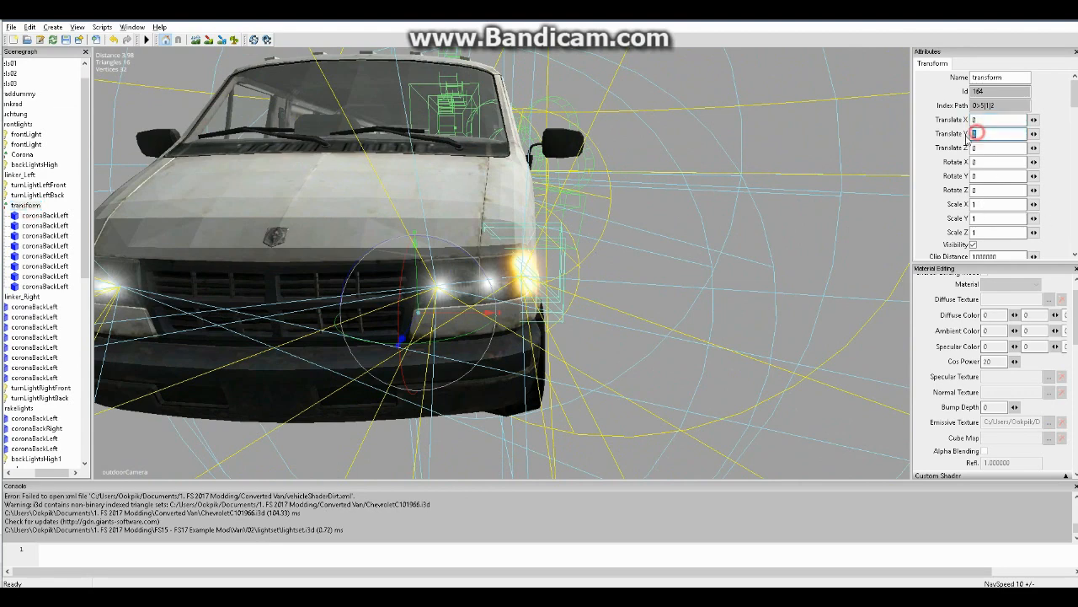
double_click(981, 147)
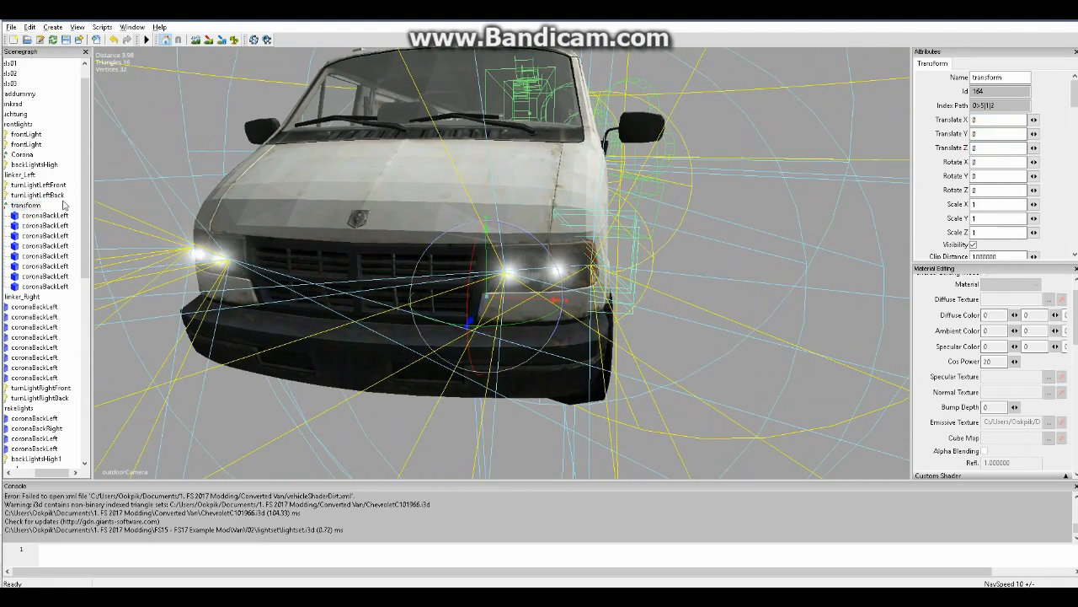
Examine each coronaBackLeft object nested in the transform group of Blinker_Left
click(47, 216)
click(52, 226)
click(54, 236)
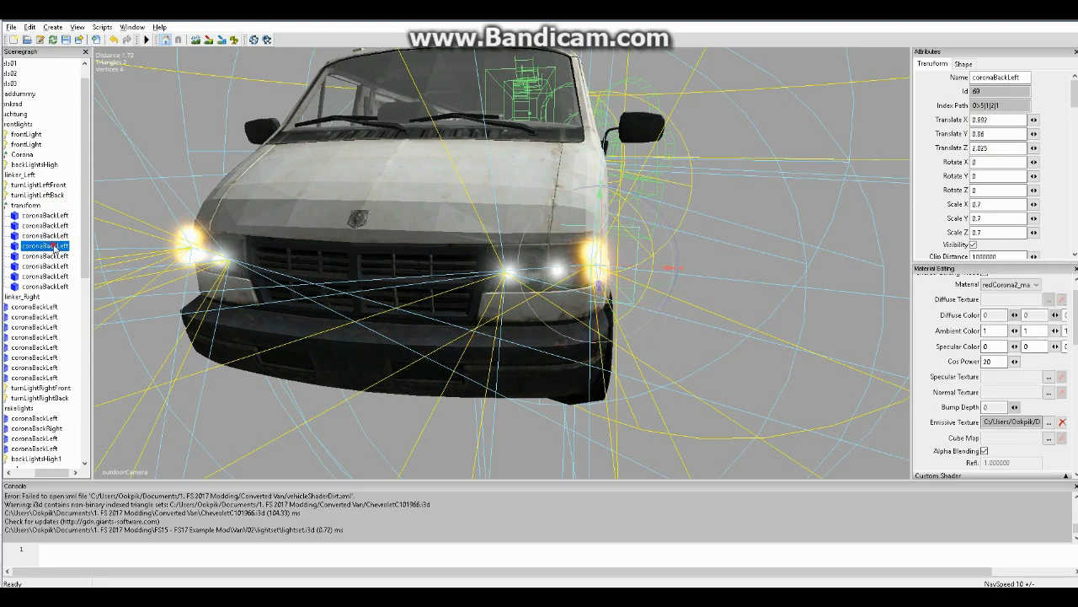
click(55, 246)
click(55, 256)
click(59, 266)
click(61, 276)
click(62, 284)
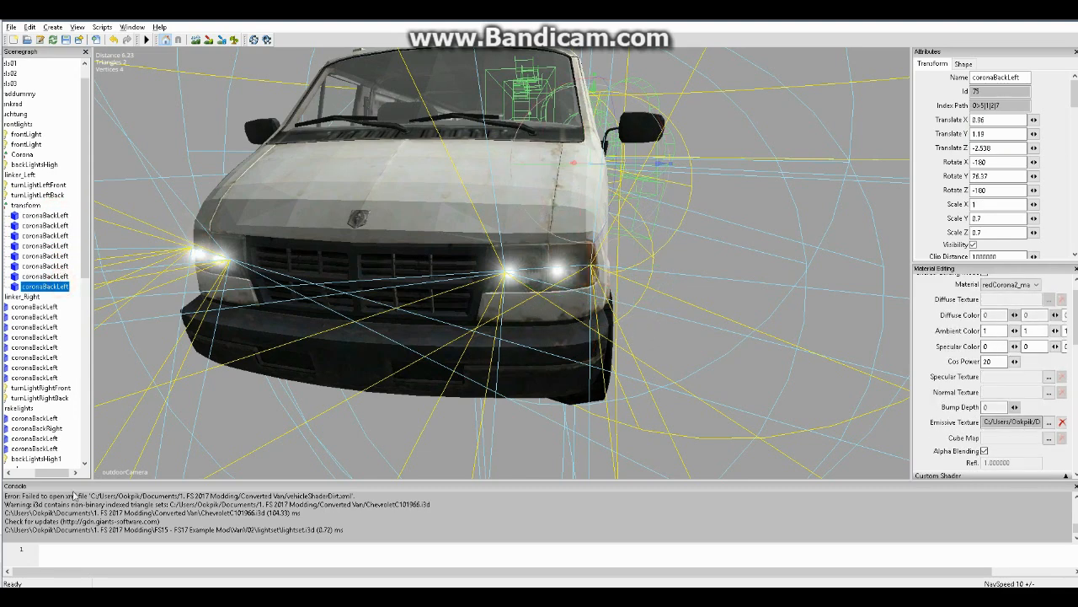
Collapse the transform group in Blinker_Left and highlight its Index Path value
drag(49, 472, 41, 473)
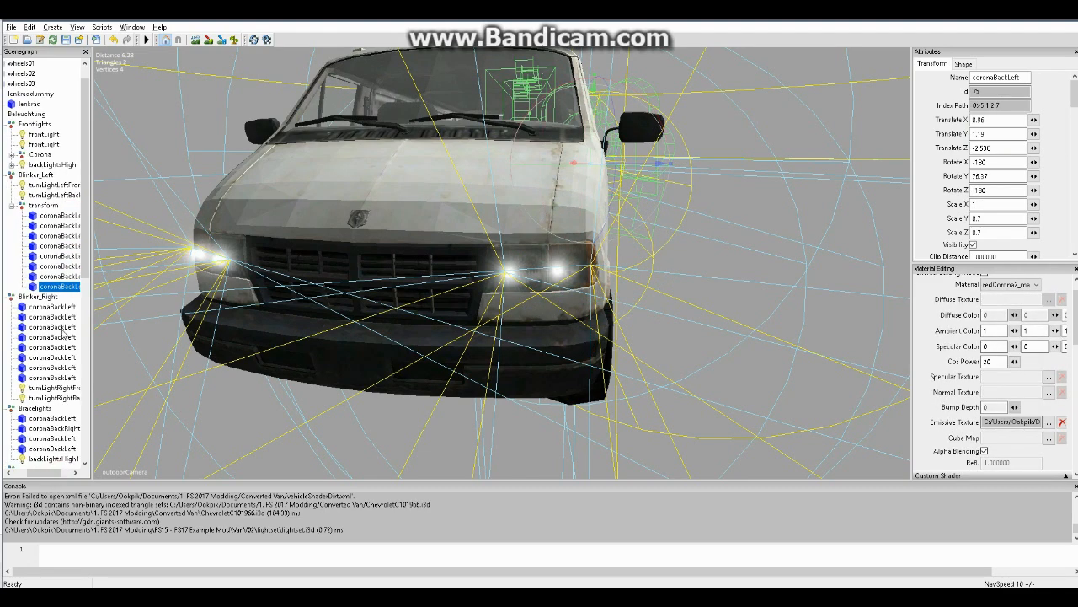
click(12, 205)
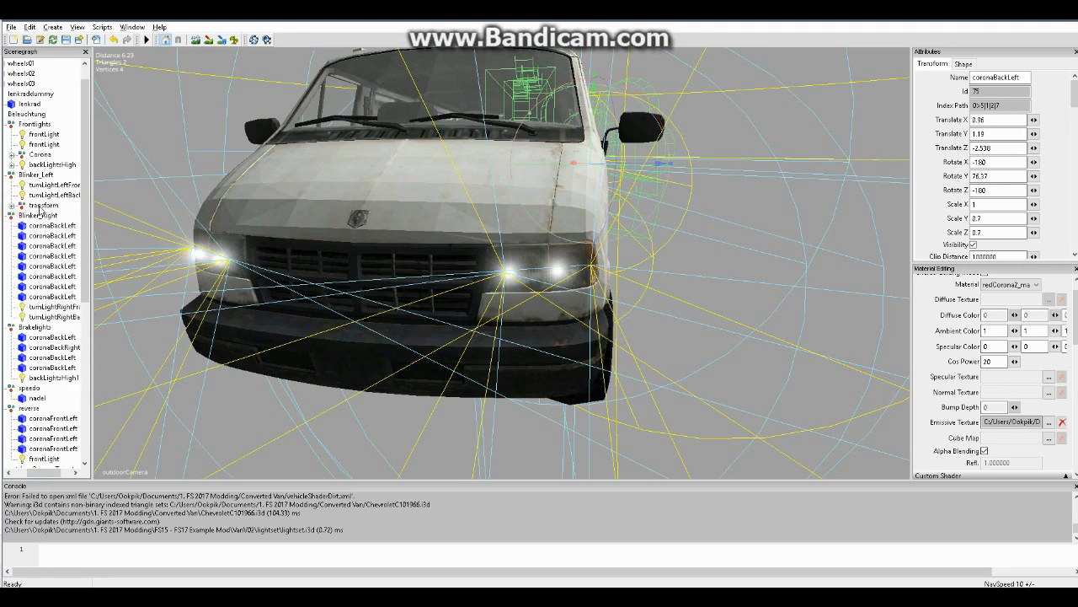
click(40, 207)
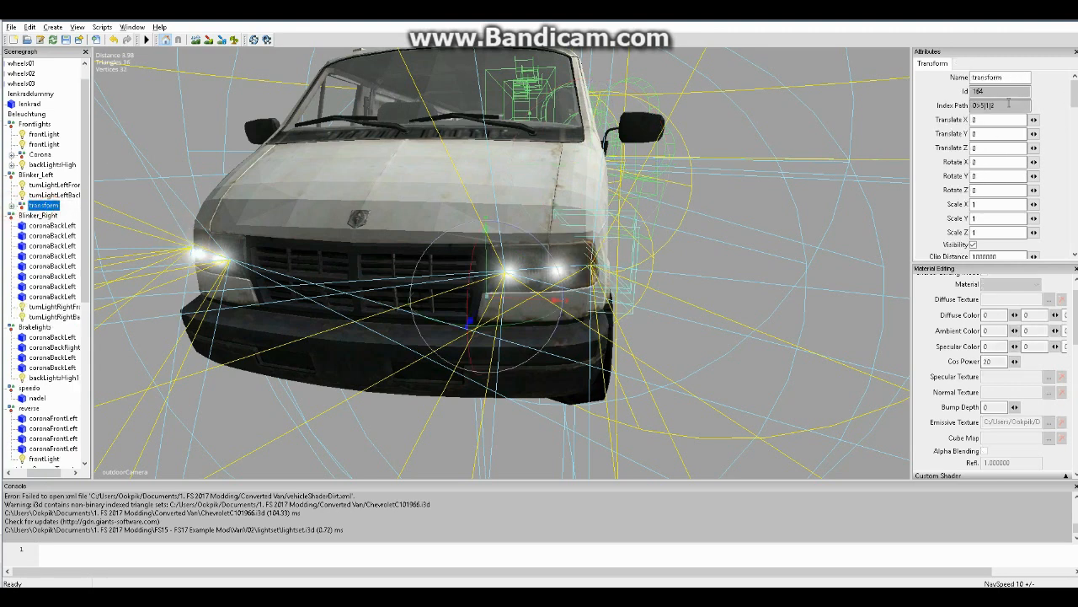
double_click(1008, 102)
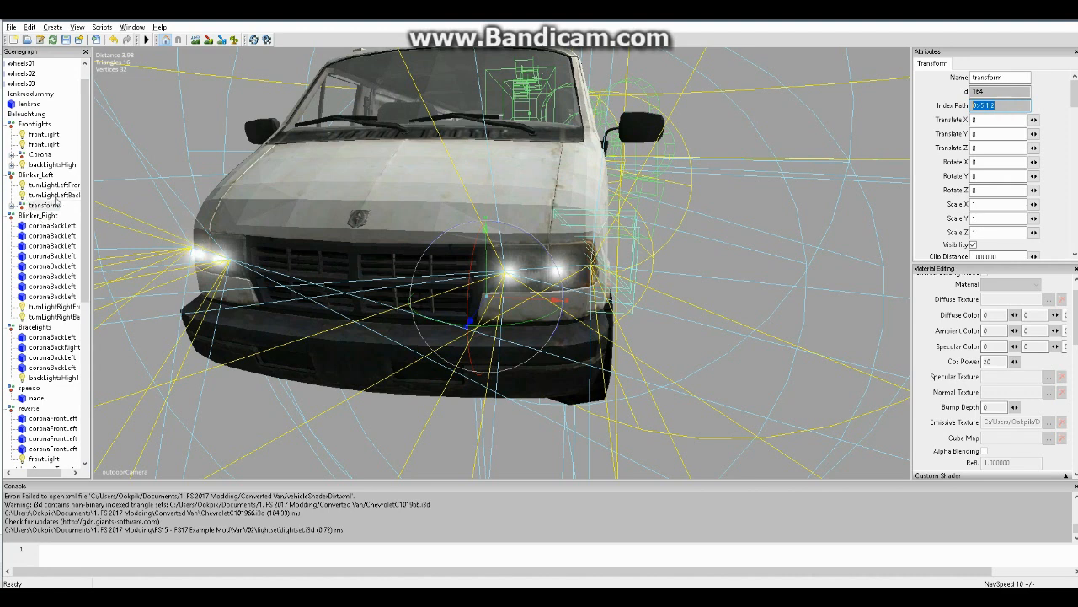
Select the coronaBackLeft objects in the Blinker_Right group
click(57, 226)
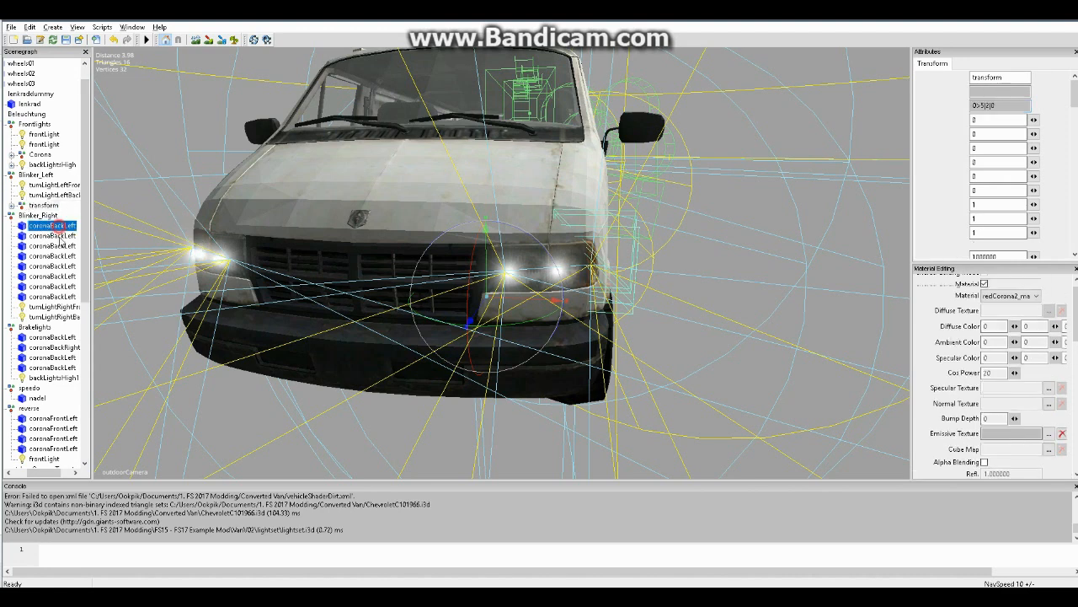
shift+click(64, 295)
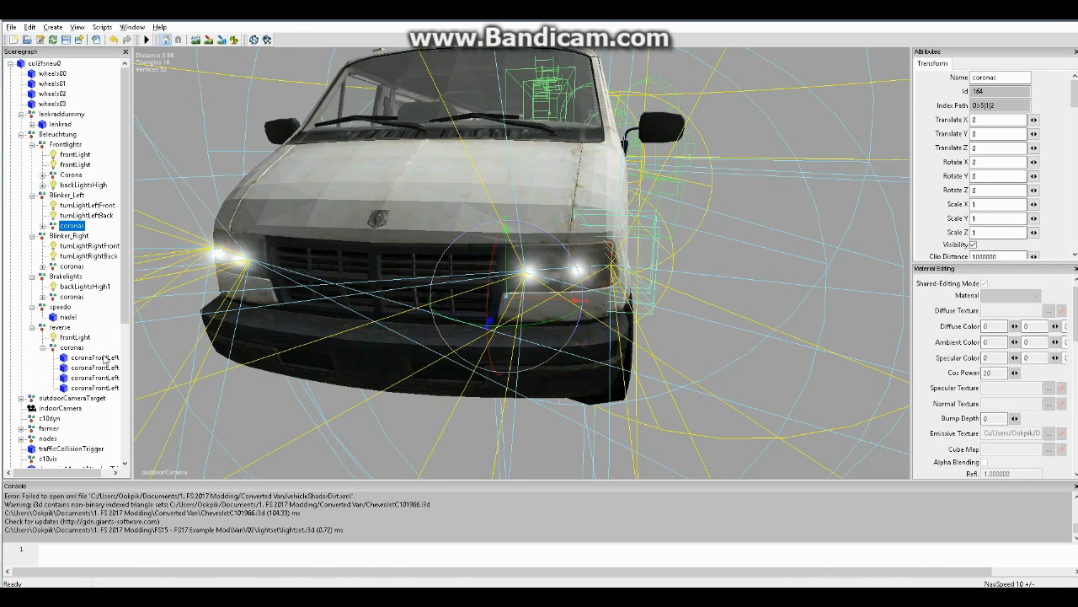
Examine the coronaFrontLeft objects inside the coronas group of reverse, and collapse that group
click(42, 347)
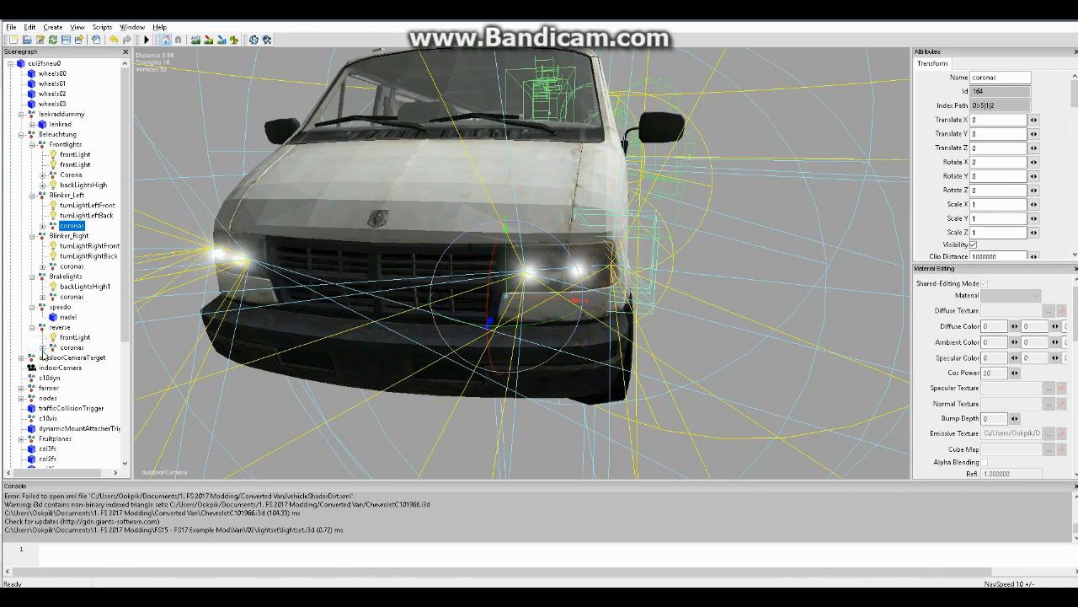
click(42, 347)
click(89, 367)
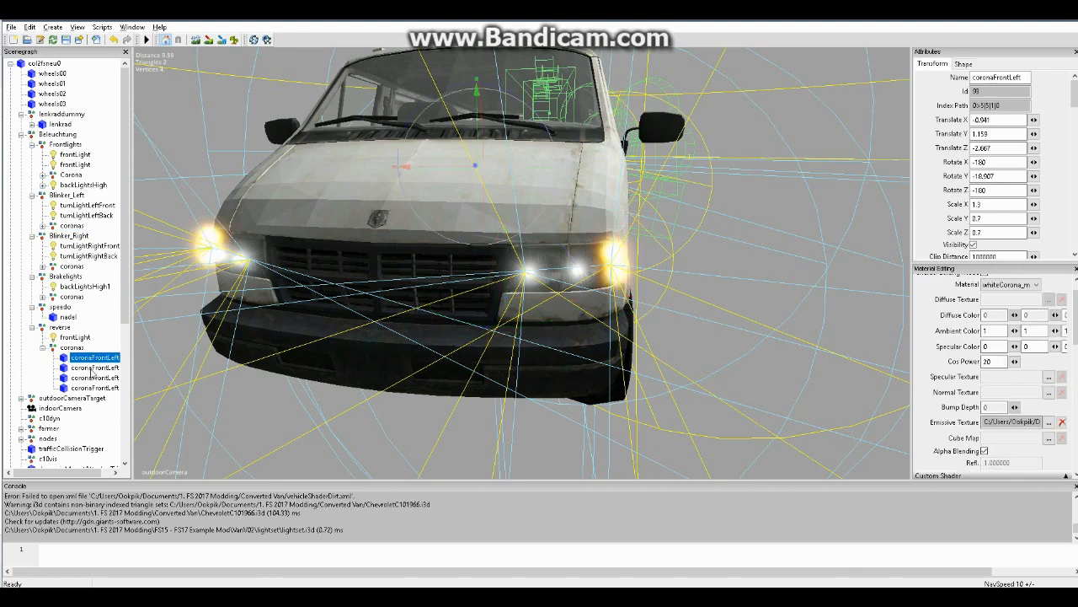
click(94, 378)
click(94, 388)
click(72, 348)
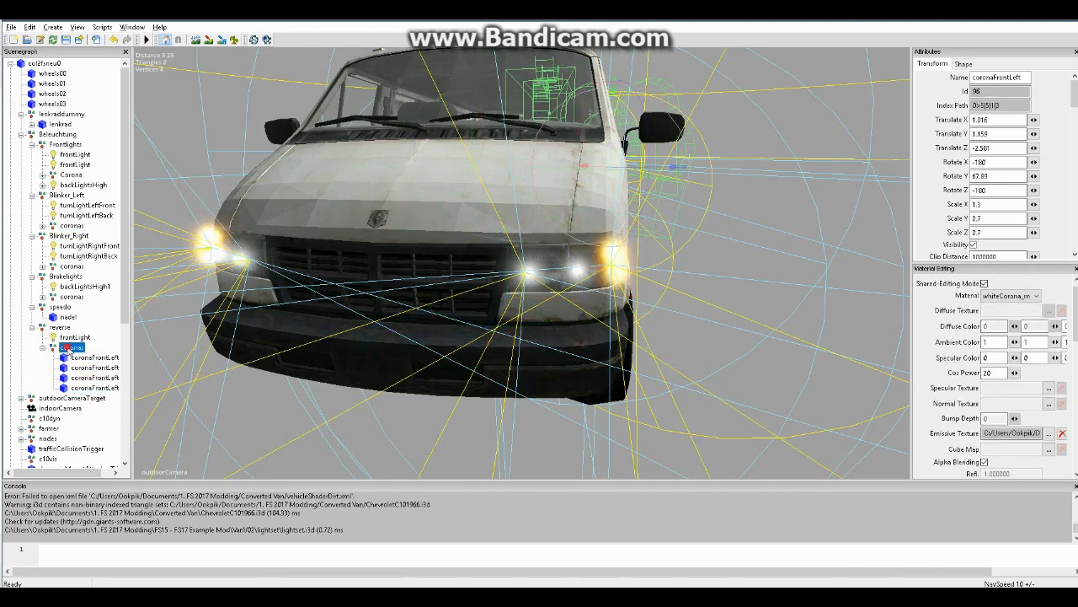
click(43, 348)
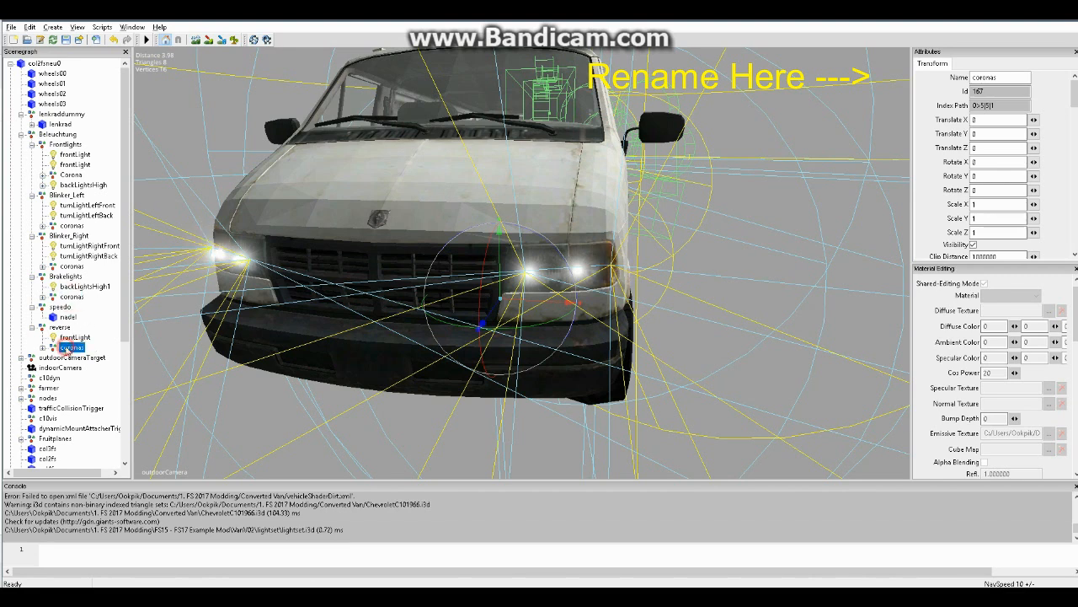
Check the coronas groups of Brakelights and Blinker_Left and the Corona group of Frontlights
click(71, 296)
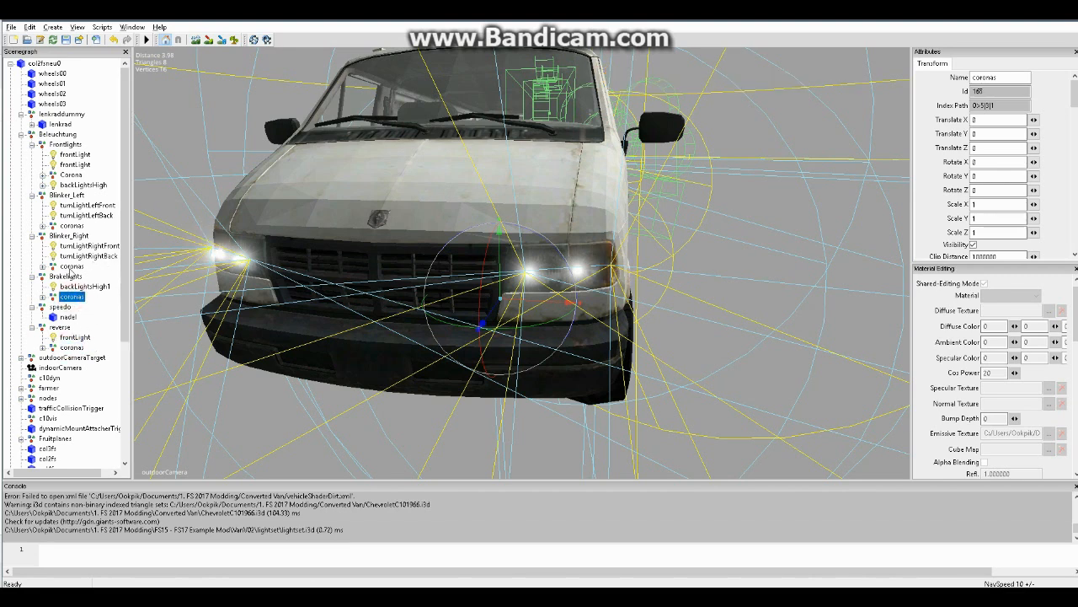
click(72, 225)
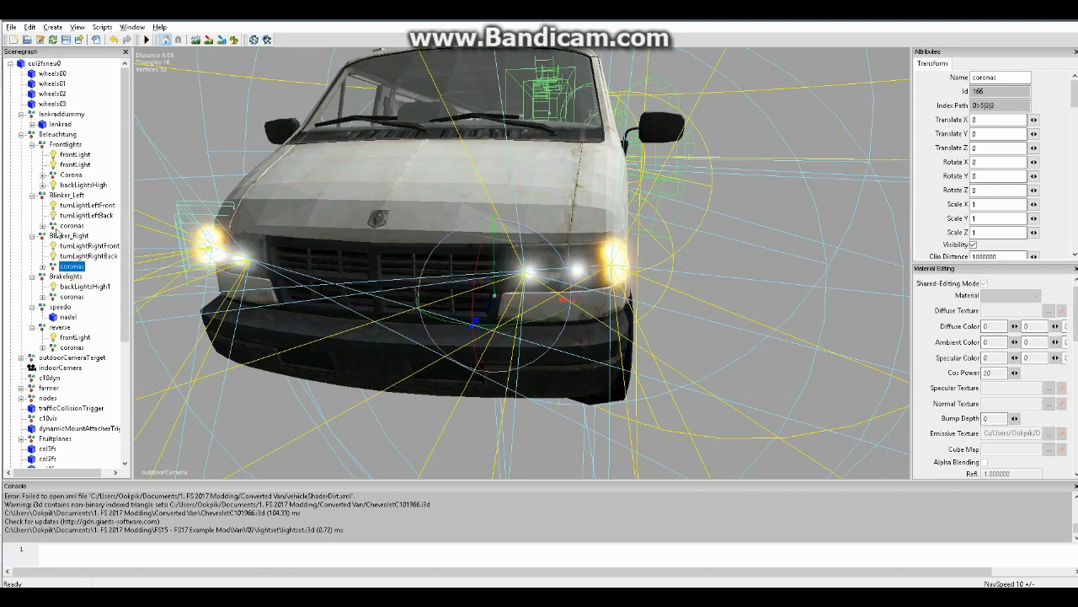
click(73, 176)
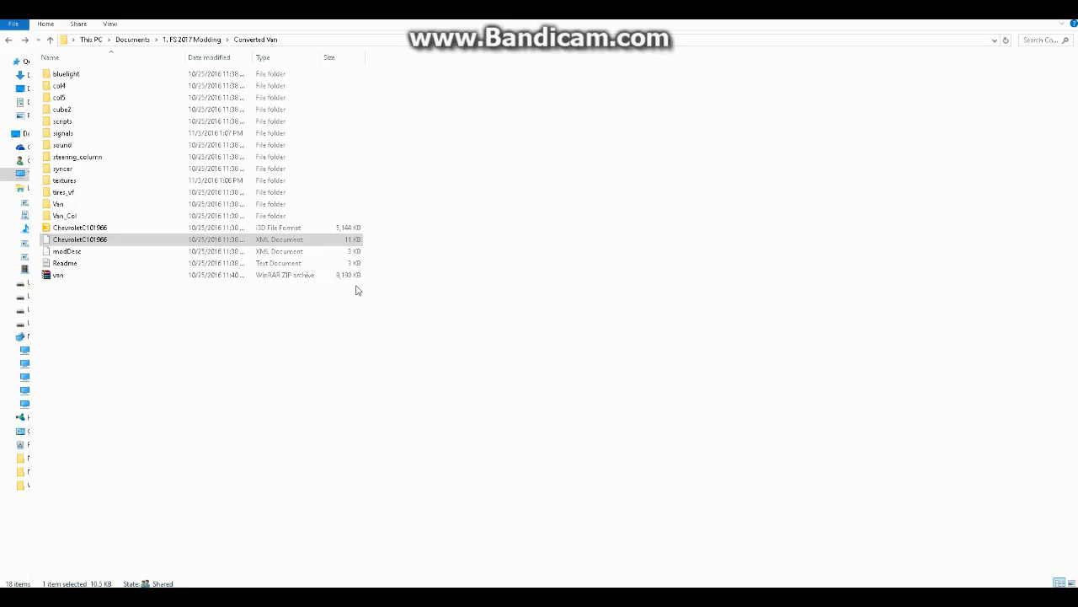
Open the ChevroletC101966 XML document in Notepad++ and locate its light definitions from the lights block through the reverseLights block
right_click(102, 242)
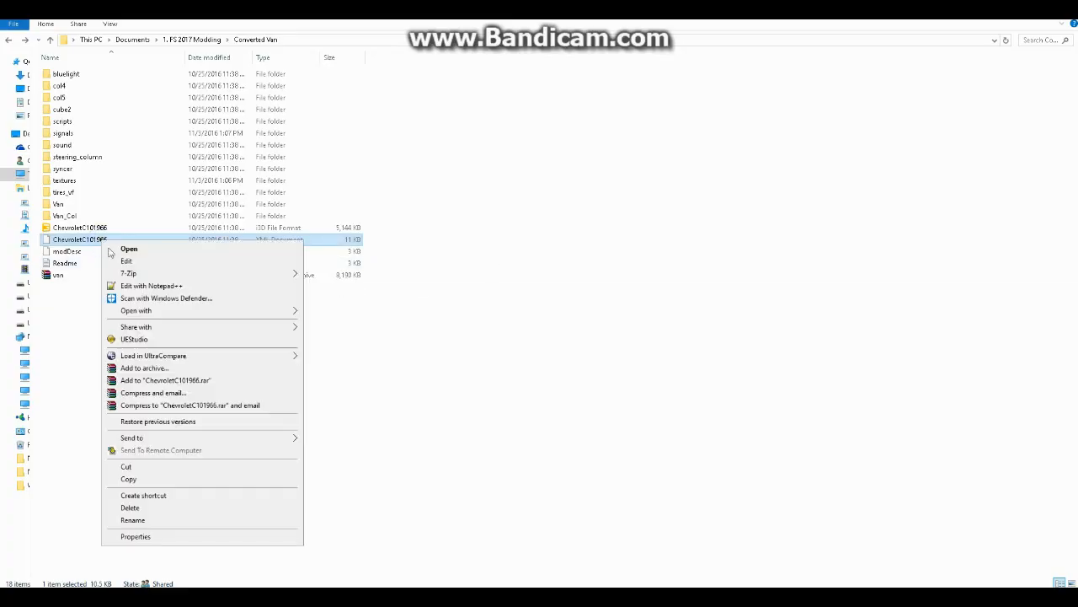
click(187, 286)
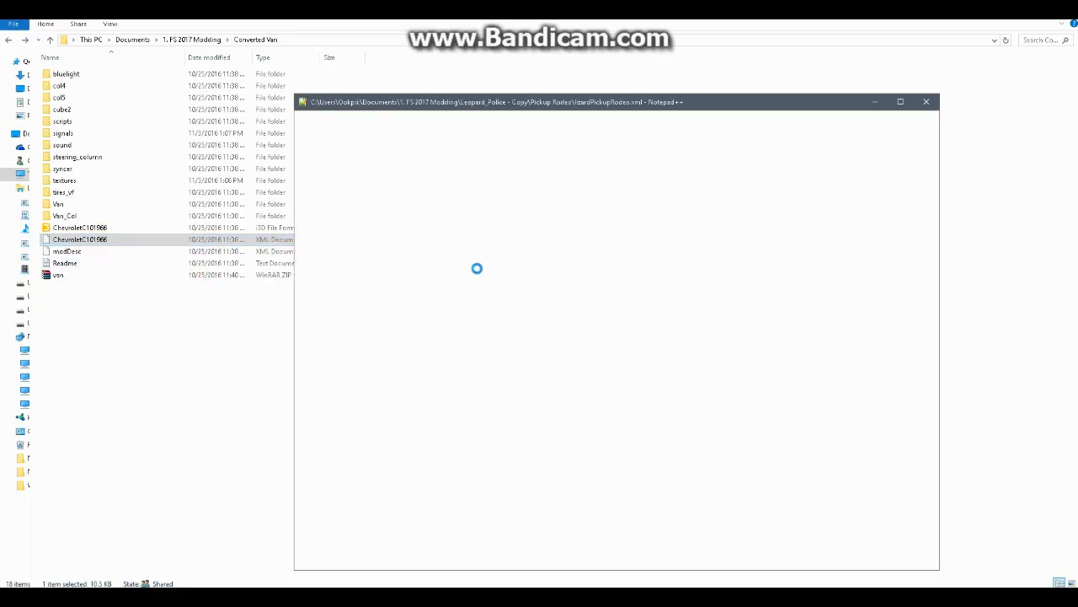
scroll(577, 323, down, 4)
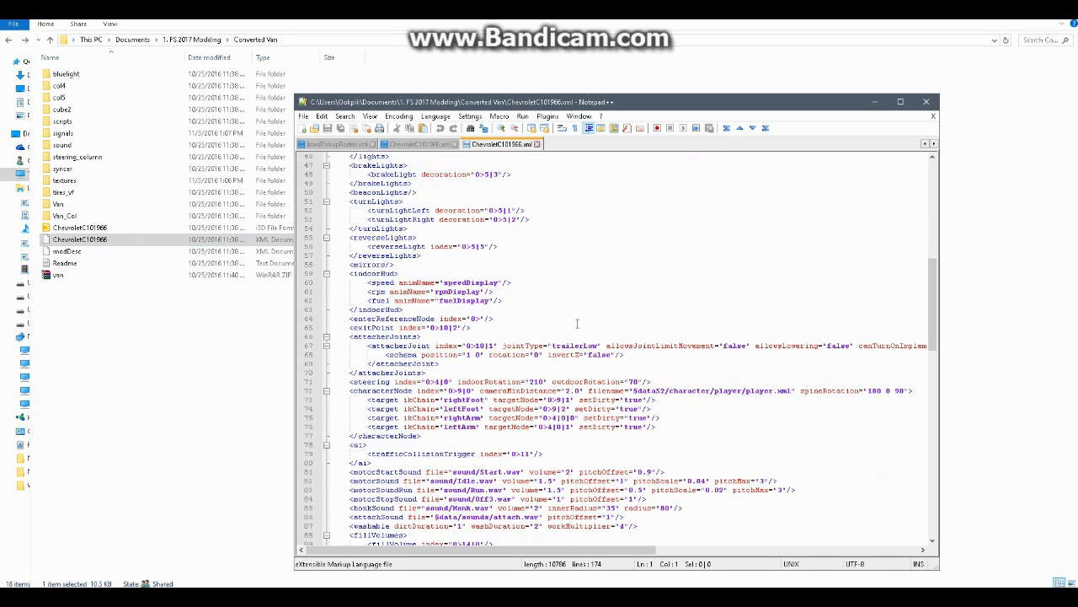
scroll(546, 274, down, 3)
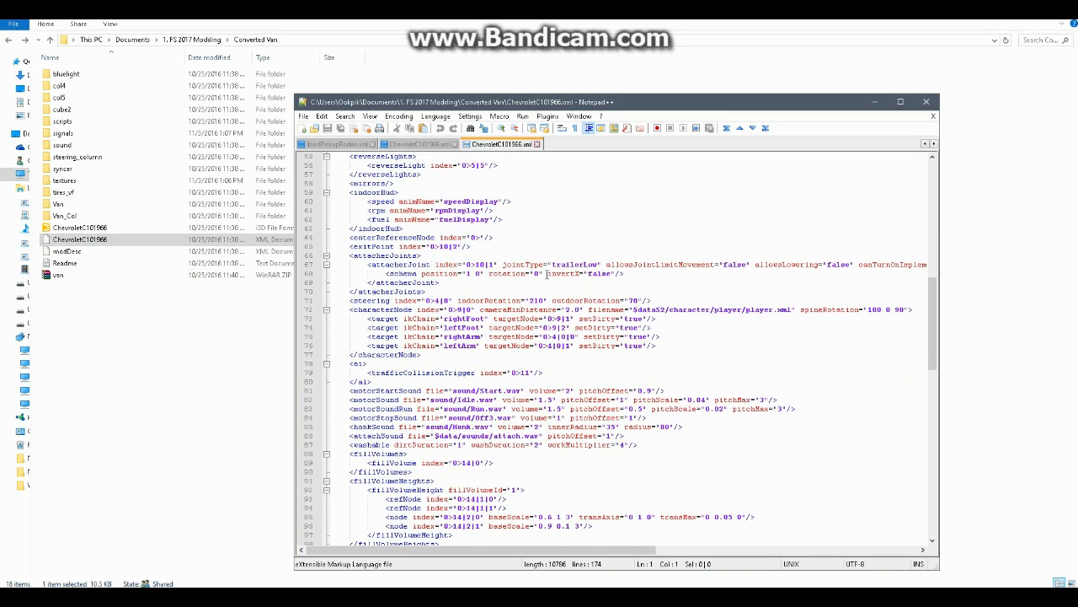
scroll(547, 273, down, 17)
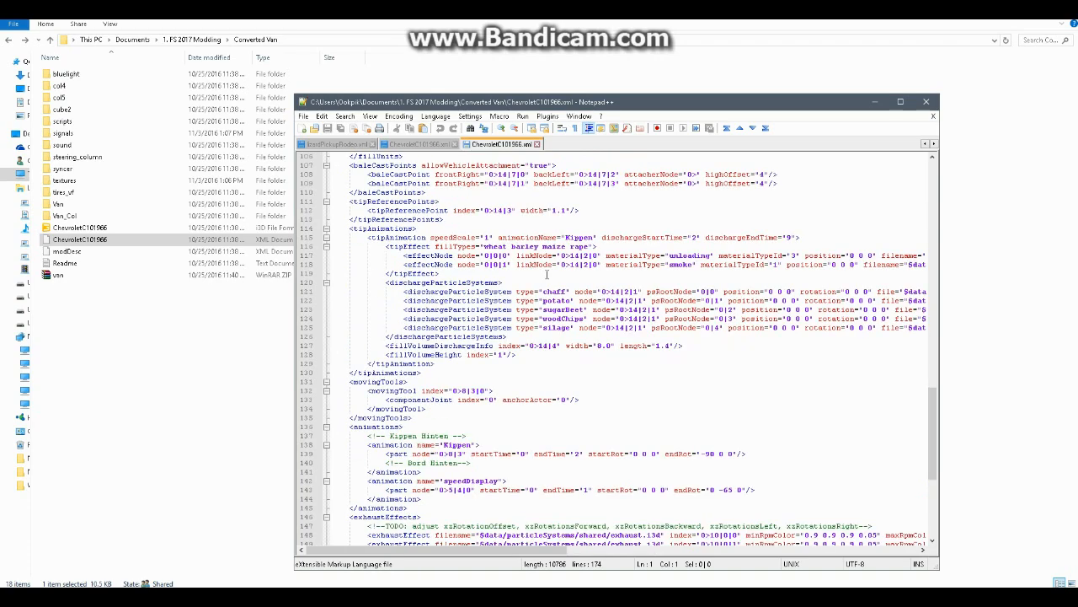
scroll(547, 274, down, 8)
scroll(547, 274, up, 14)
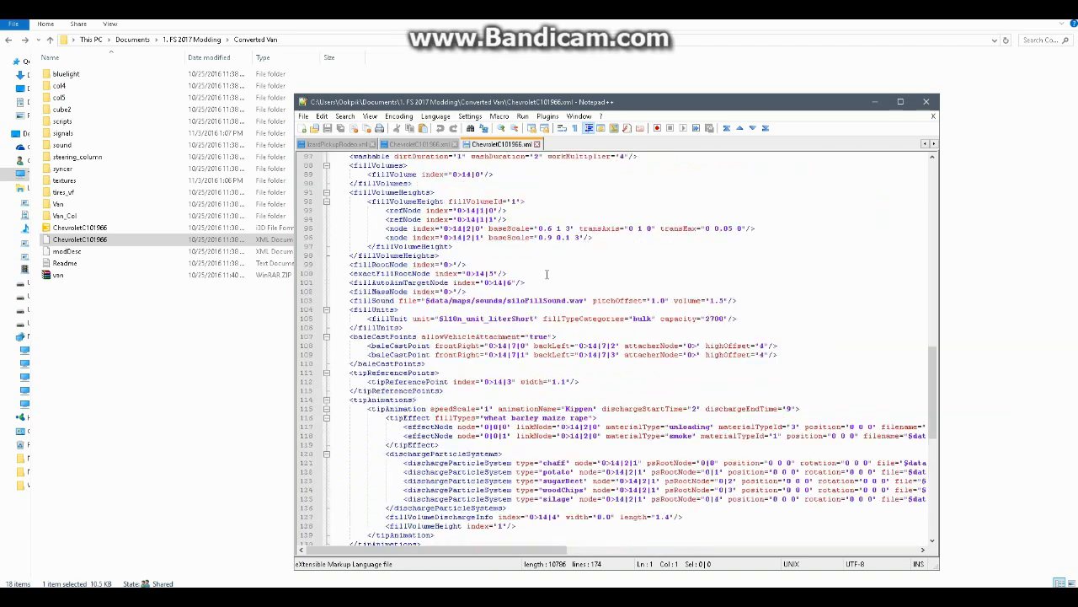
scroll(669, 272, up, 19)
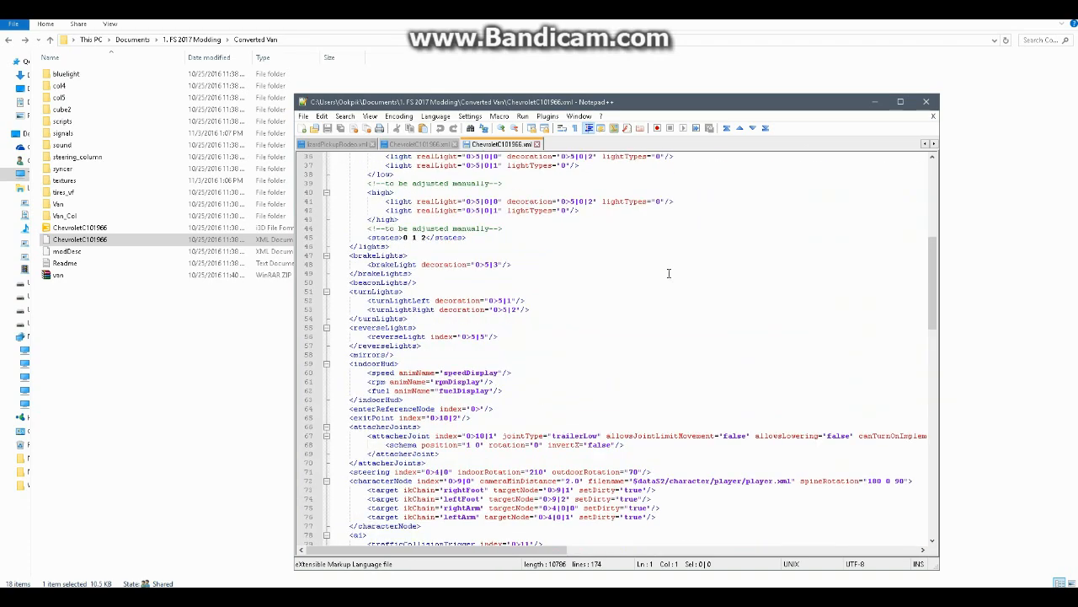
scroll(485, 283, up, 2)
drag(350, 238, 603, 452)
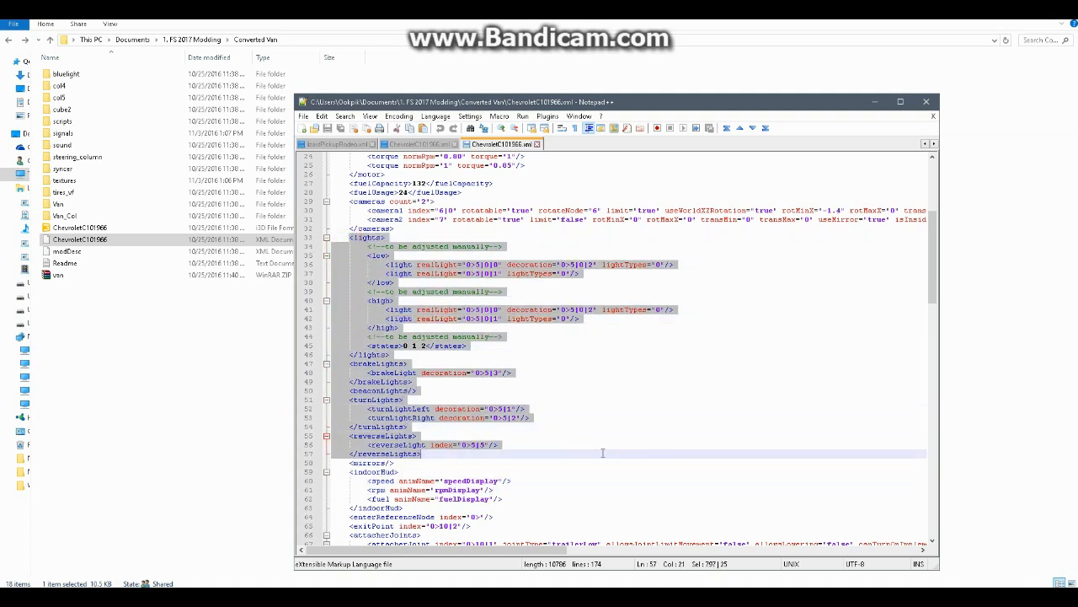
click(425, 255)
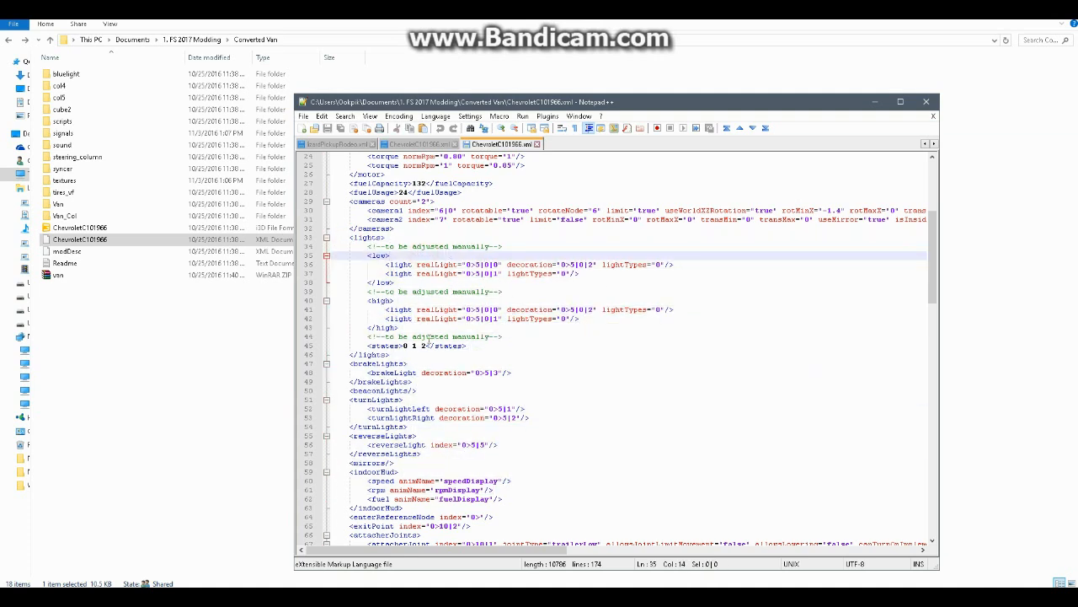
Insert a blank line after each of the lights, brakeLights, beaconLights, turnLights and reverseLights sections
click(401, 355)
key(Return)
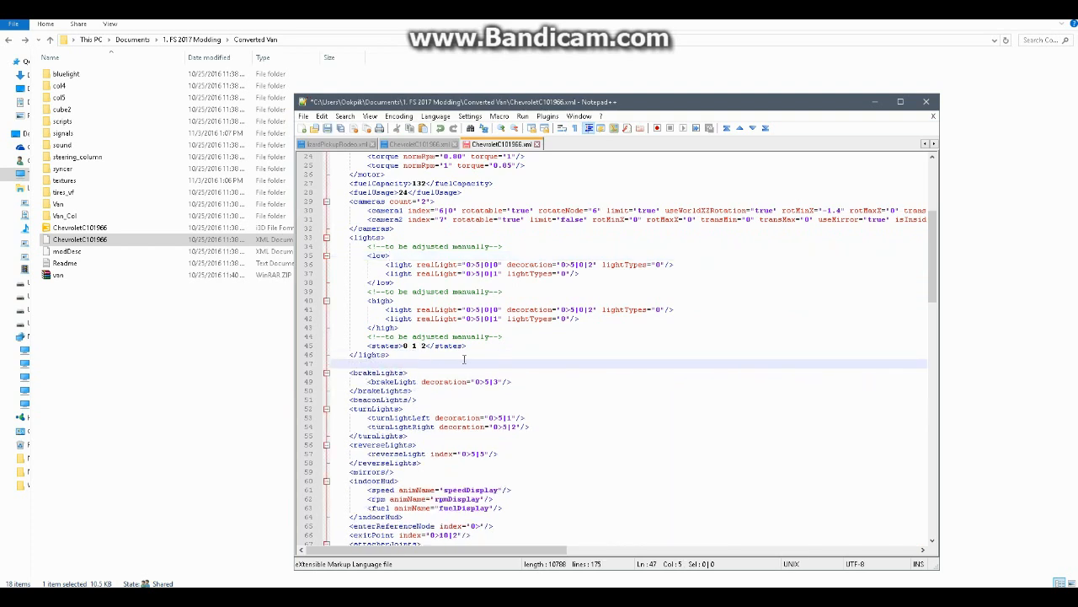
click(427, 399)
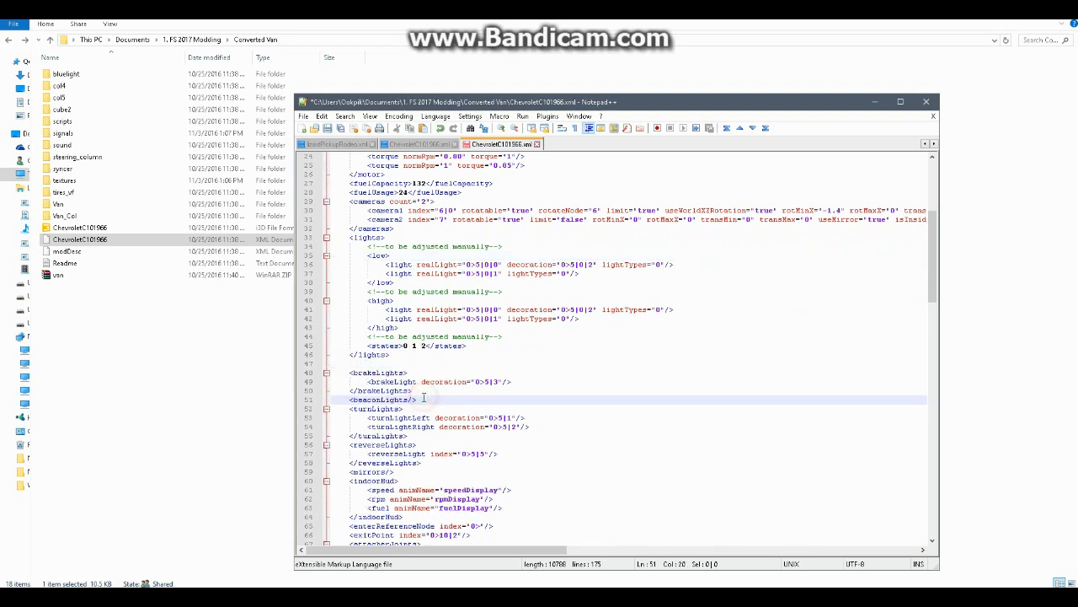
click(414, 390)
key(Return)
scroll(415, 391, down, 1)
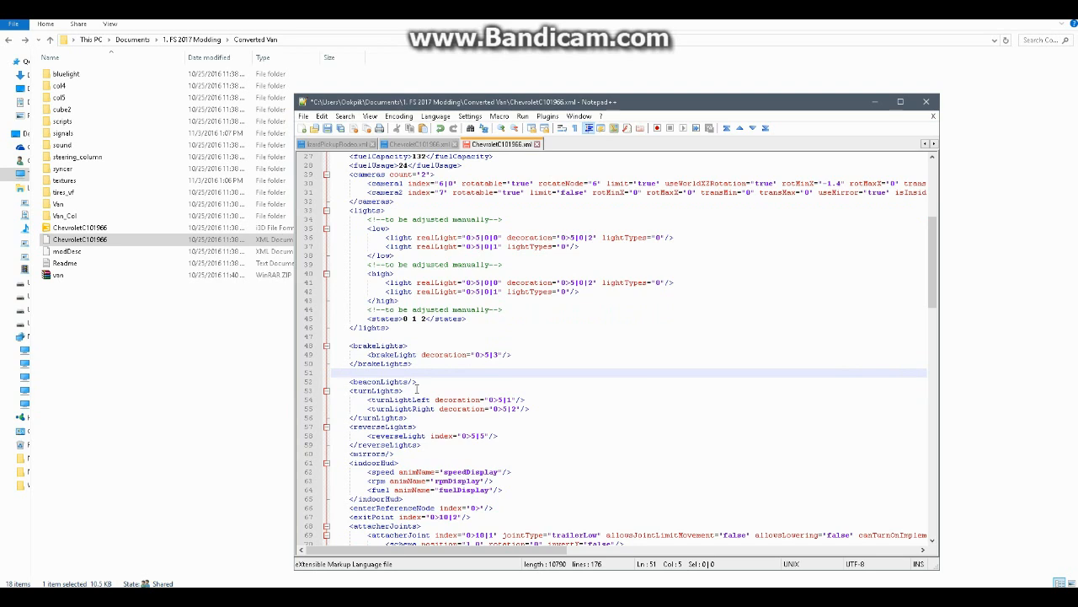
click(432, 385)
key(Return)
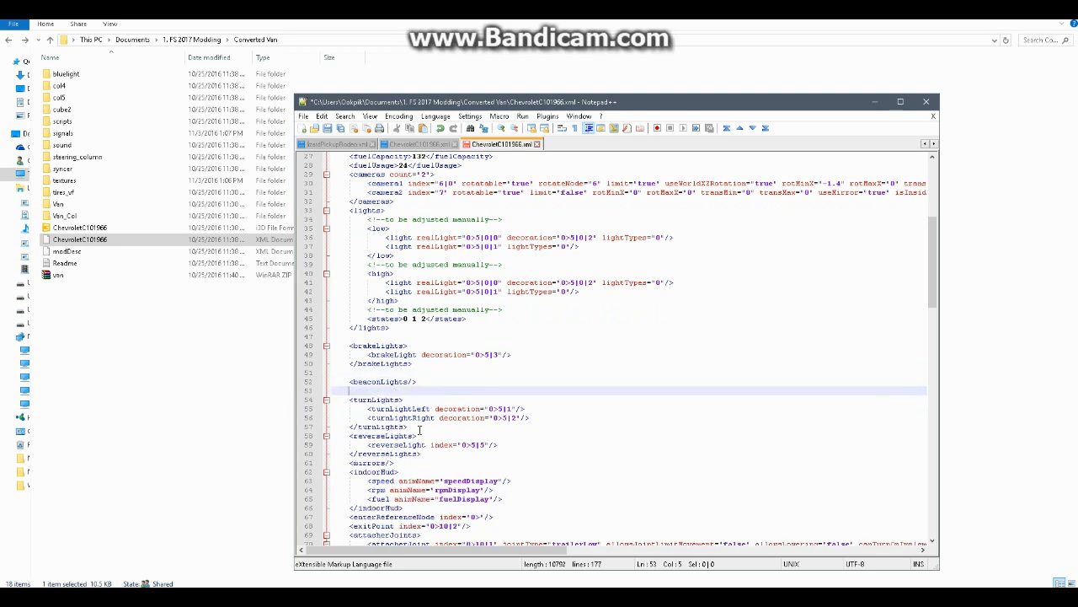
click(418, 428)
key(Return)
click(425, 463)
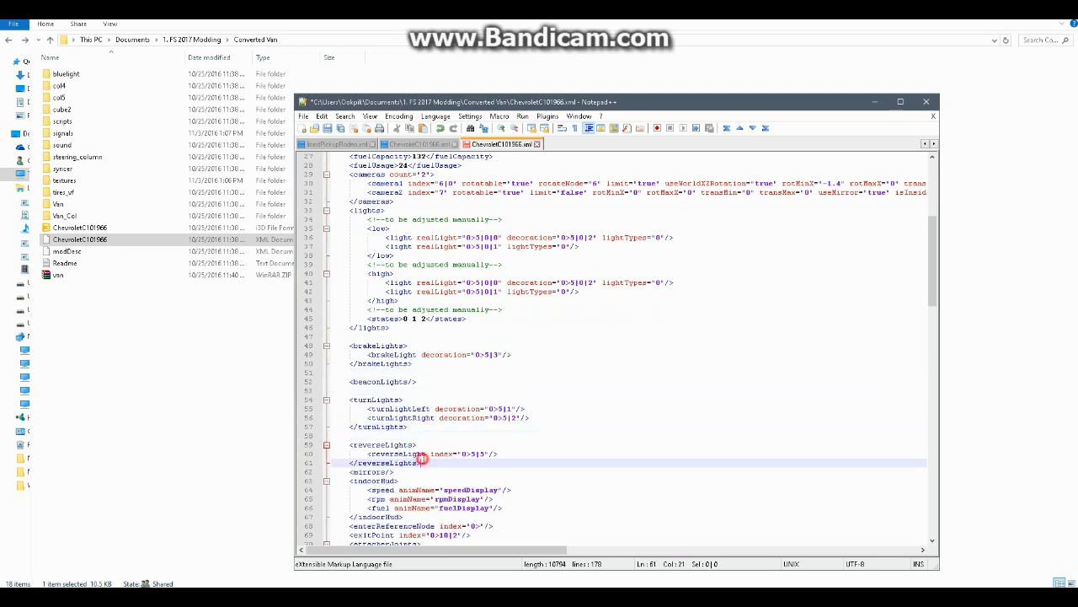
key(Return)
Review the turnLightLeft entry and the first low light's realLight and decoration index paths, and switch to GIANTS Editor
triple_click(445, 408)
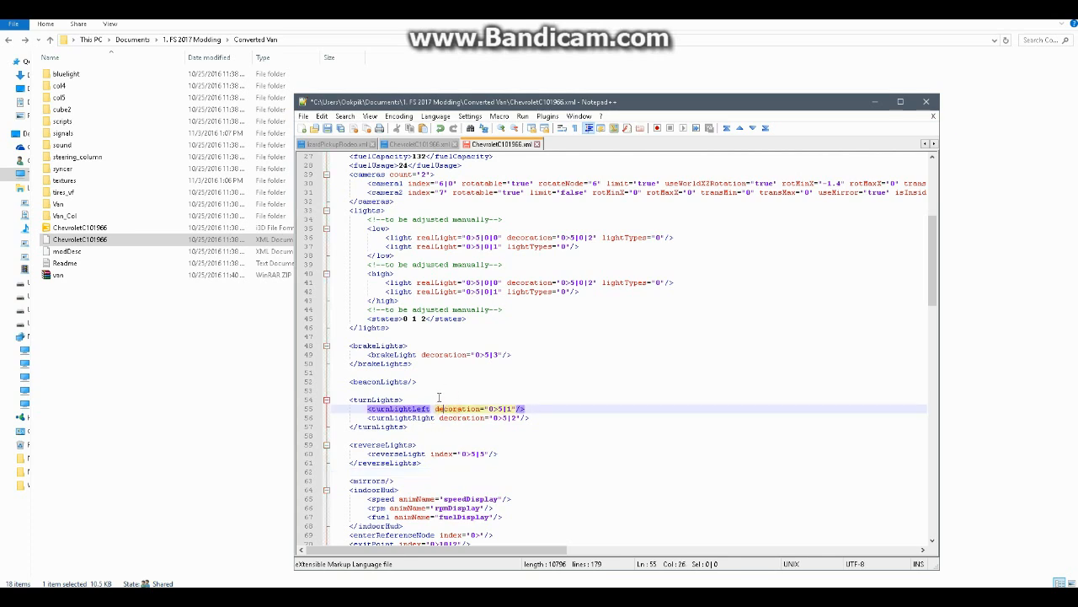
scroll(414, 244, up, 1)
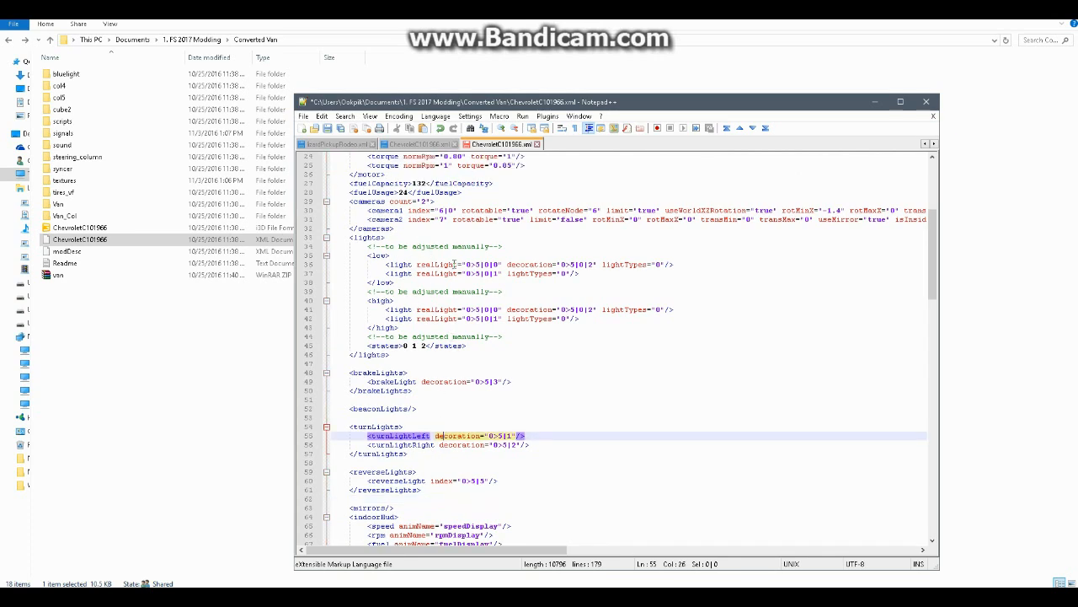
mouse_move(454, 597)
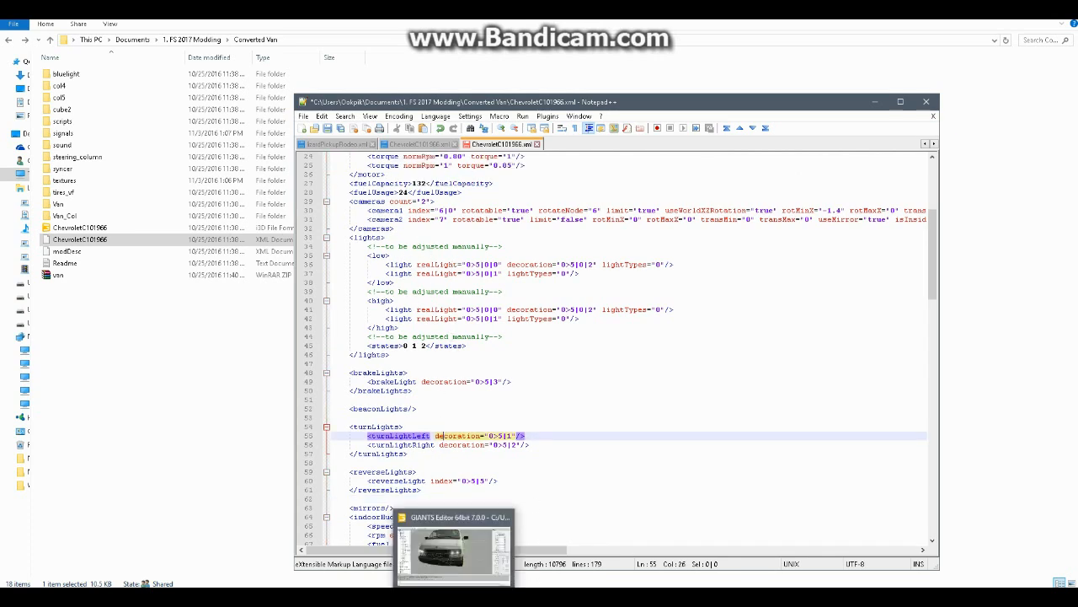
click(471, 413)
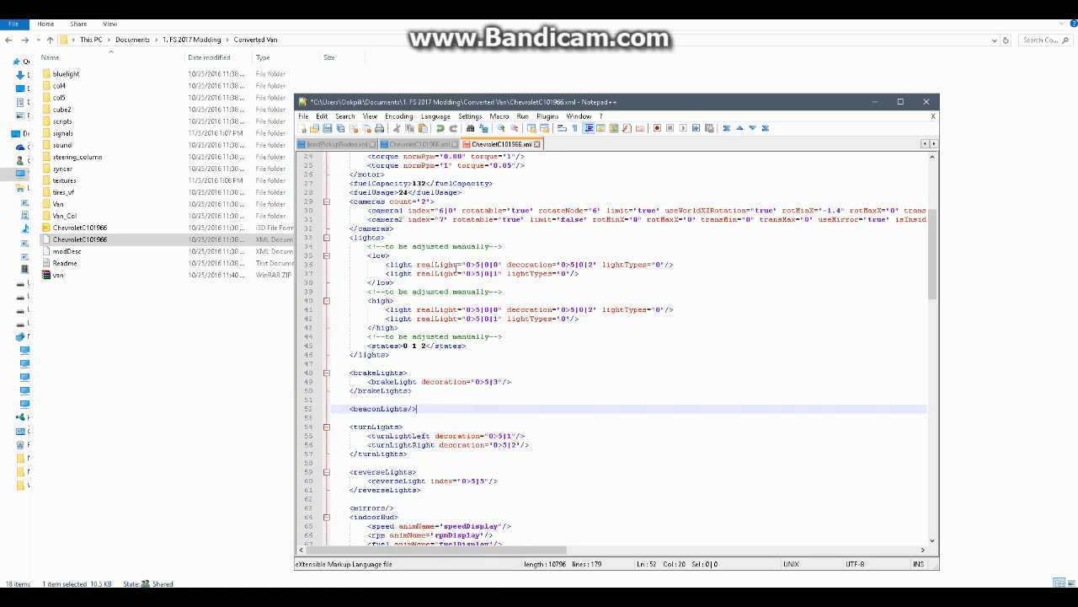
click(466, 265)
click(575, 266)
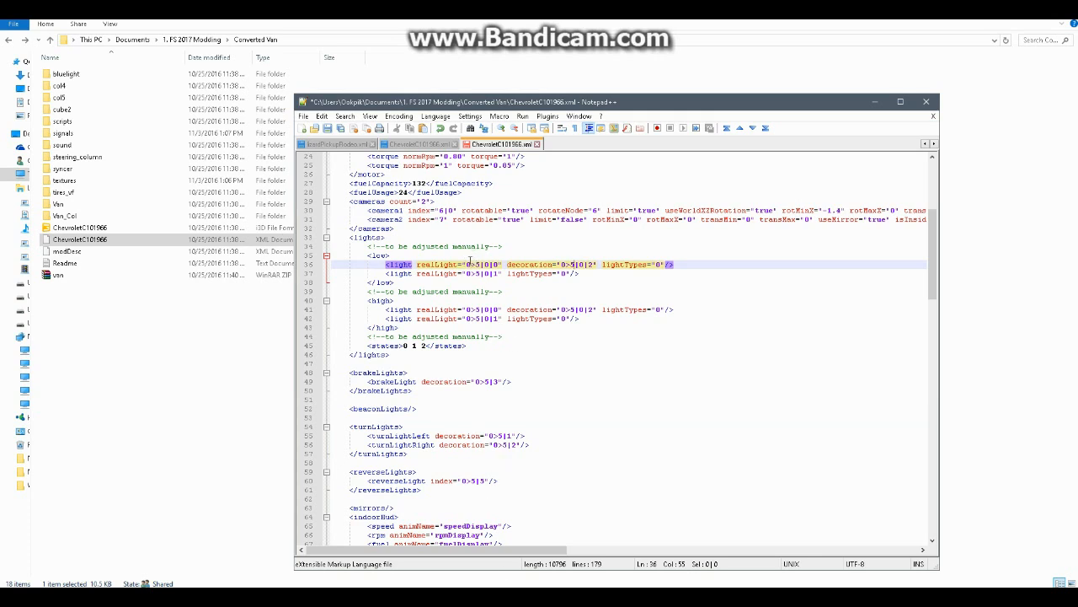
click(495, 595)
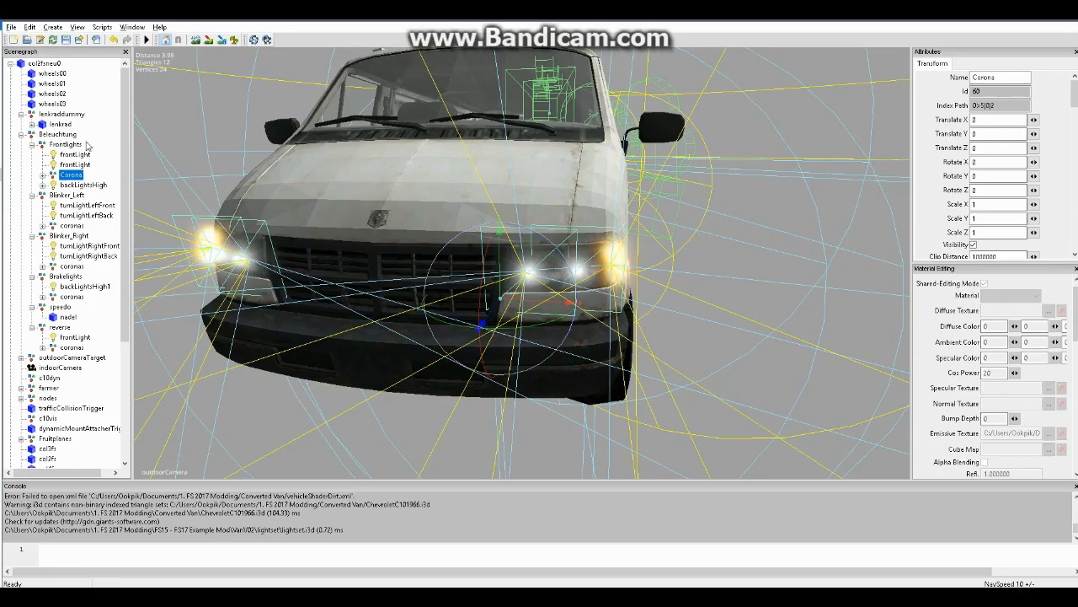
Inspect the two frontLight objects in Frontlights and the front and back turn lights in Blinker_Left
click(82, 163)
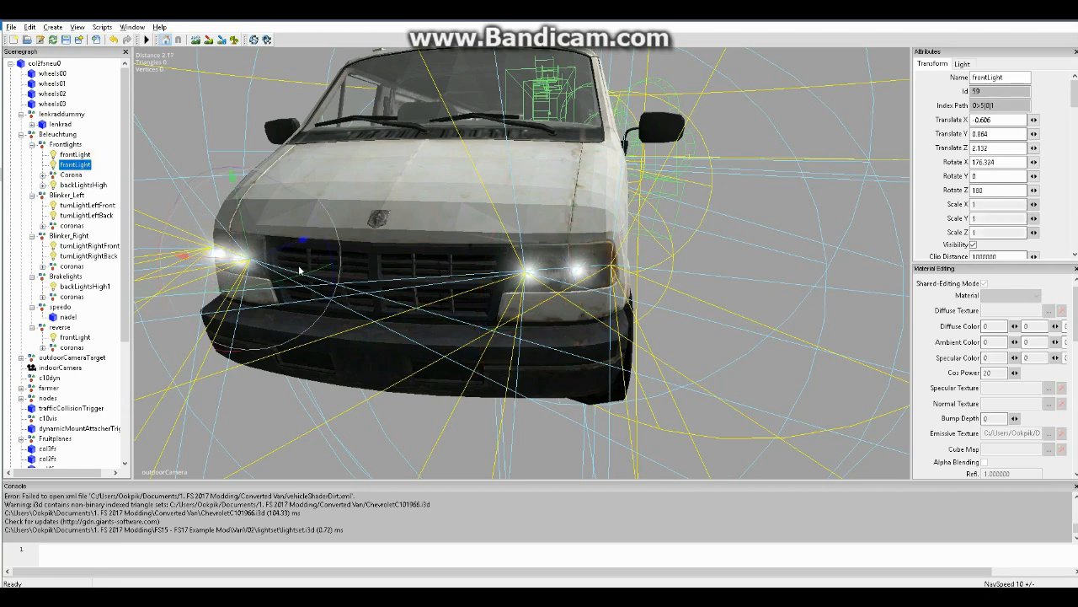
mouse_move(302, 241)
mouse_down()
mouse_move(280, 261)
mouse_move(308, 259)
mouse_up()
key(ctrl+z)
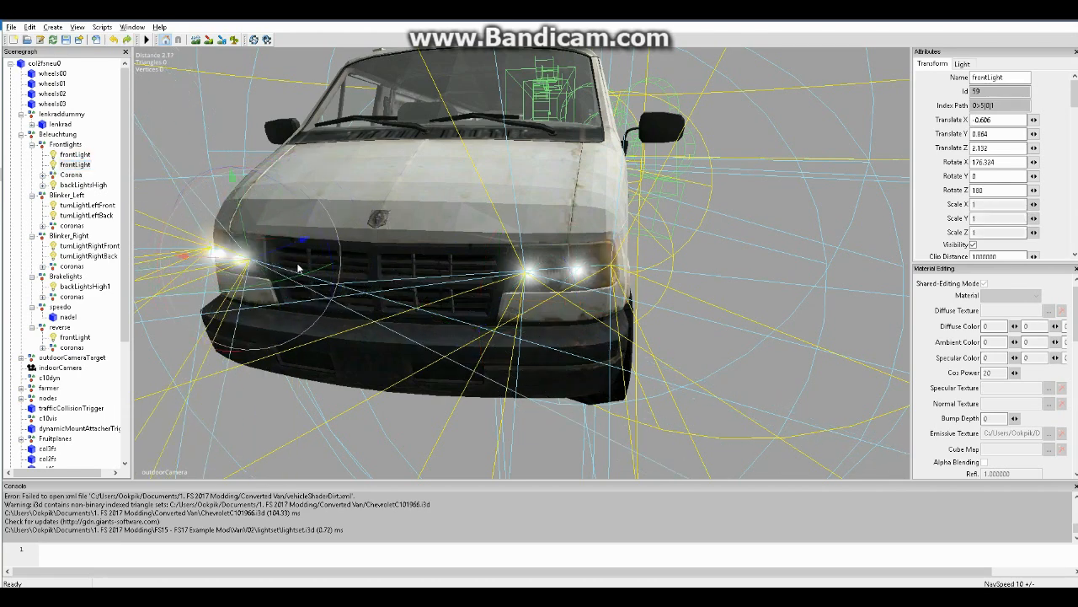
click(80, 155)
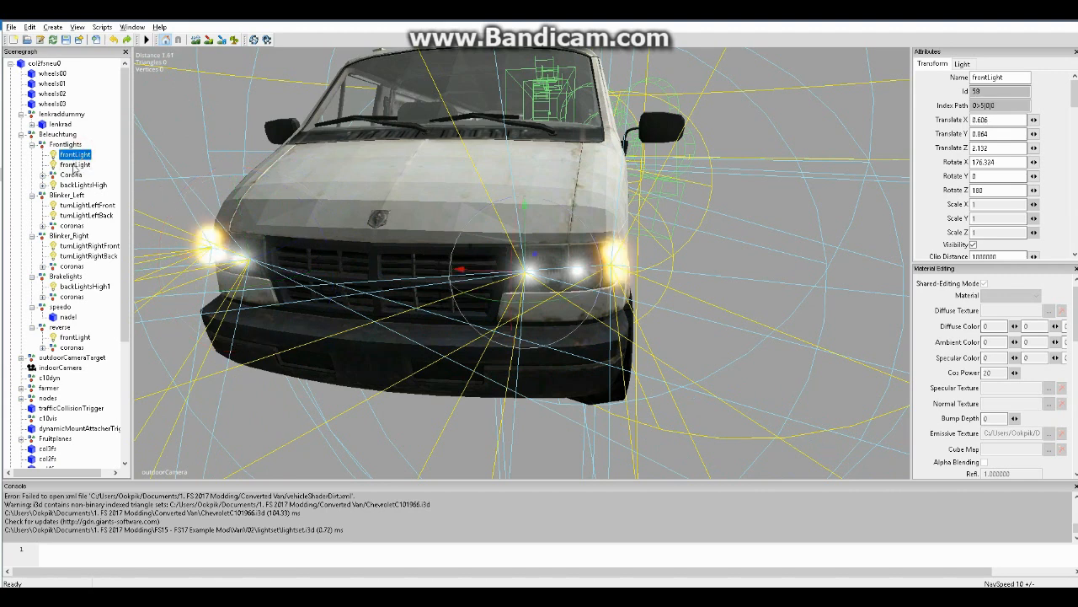
click(81, 205)
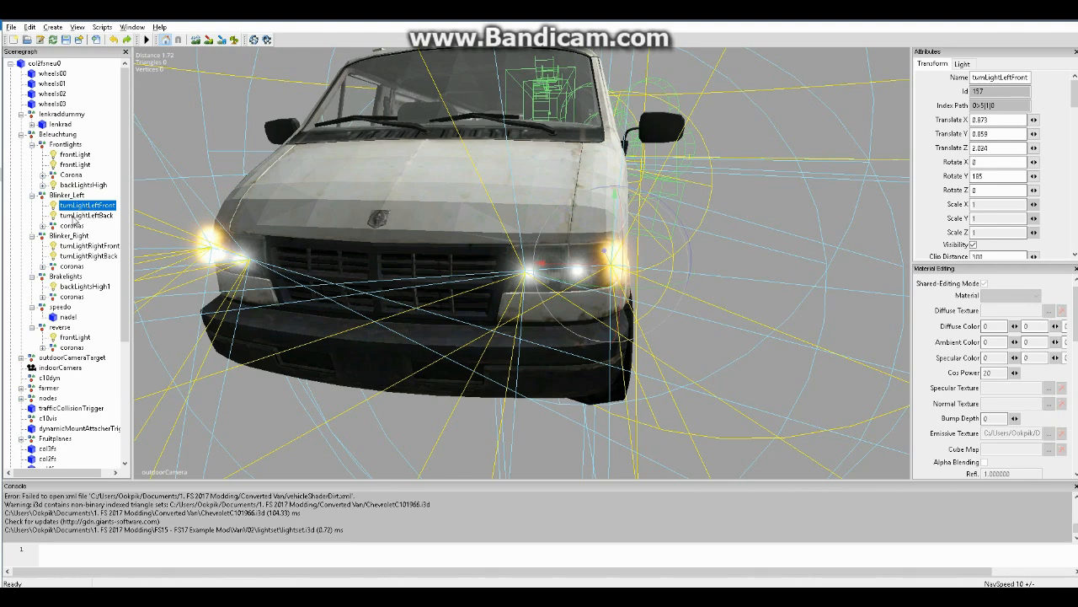
click(81, 216)
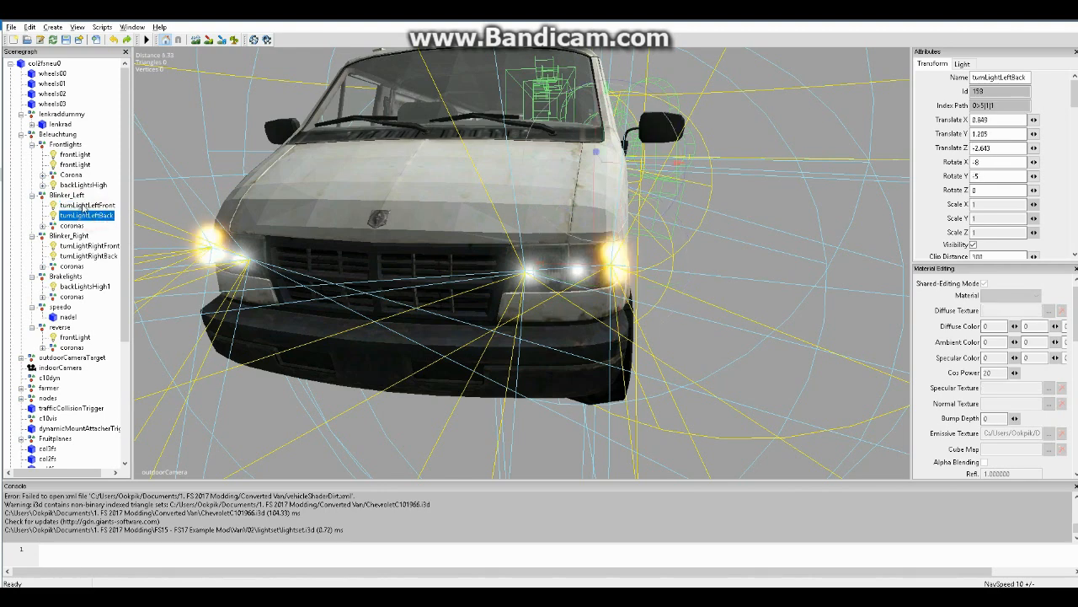
click(82, 206)
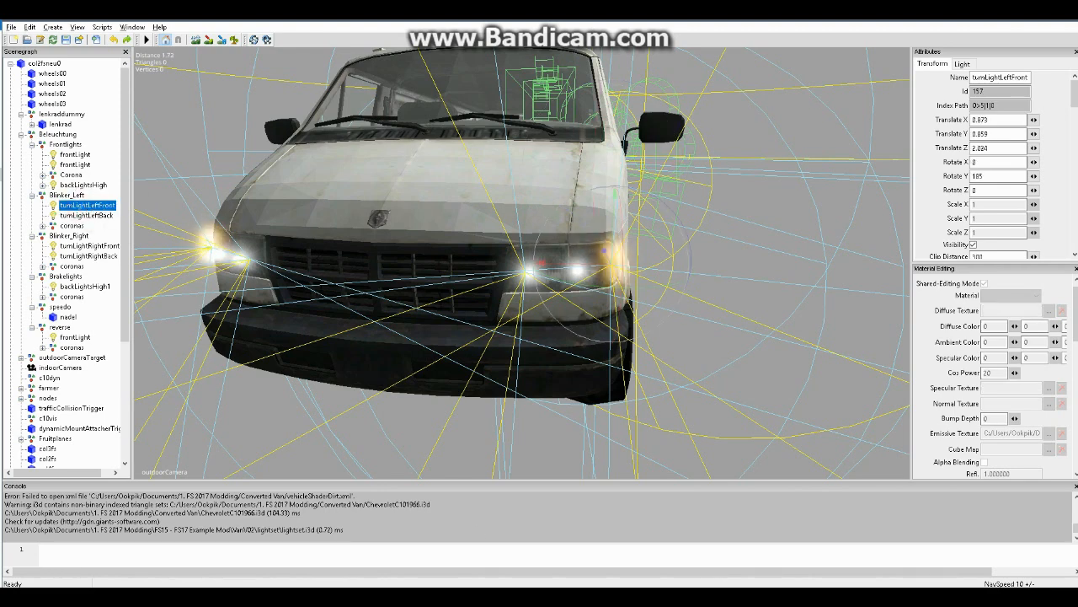
Compare the first low light's decoration path in Notepad++ with the Frontlights Corona group's index path in GIANTS Editor
key(alt+Tab)
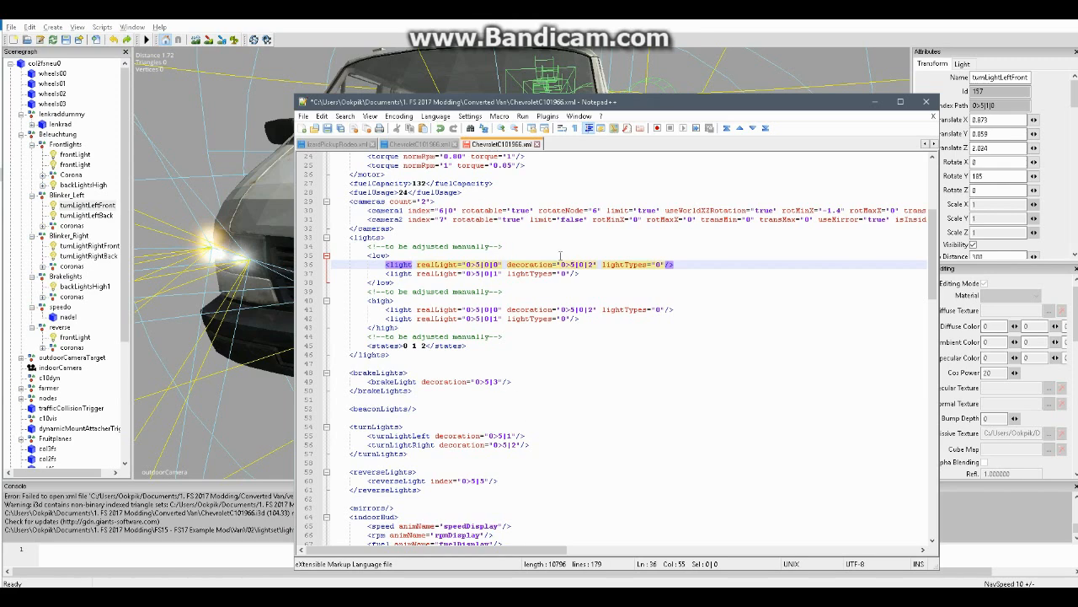
drag(534, 264, 598, 264)
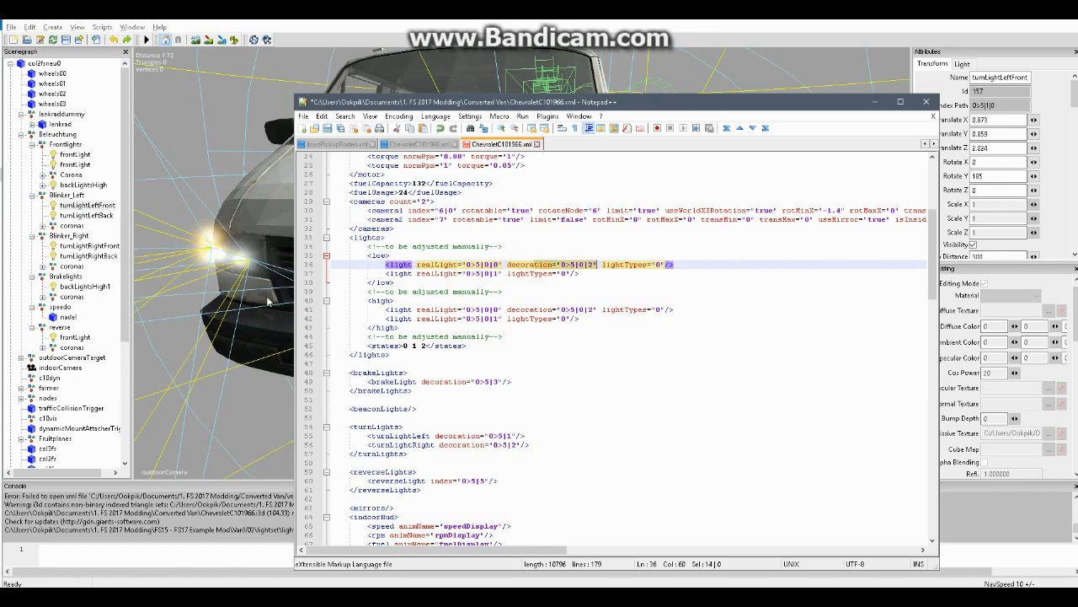
click(74, 175)
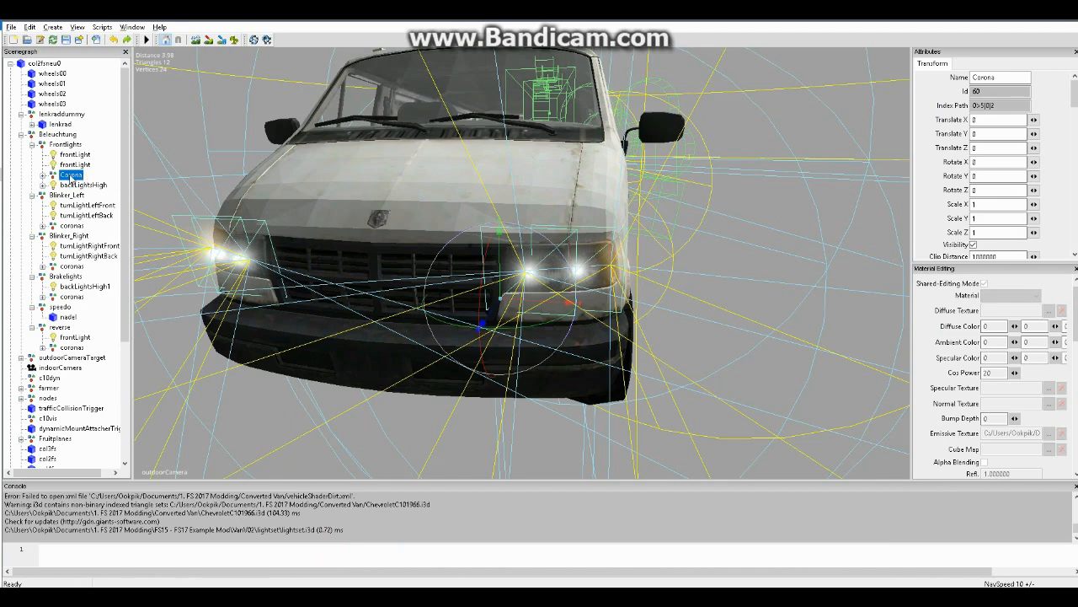
key(alt+Tab)
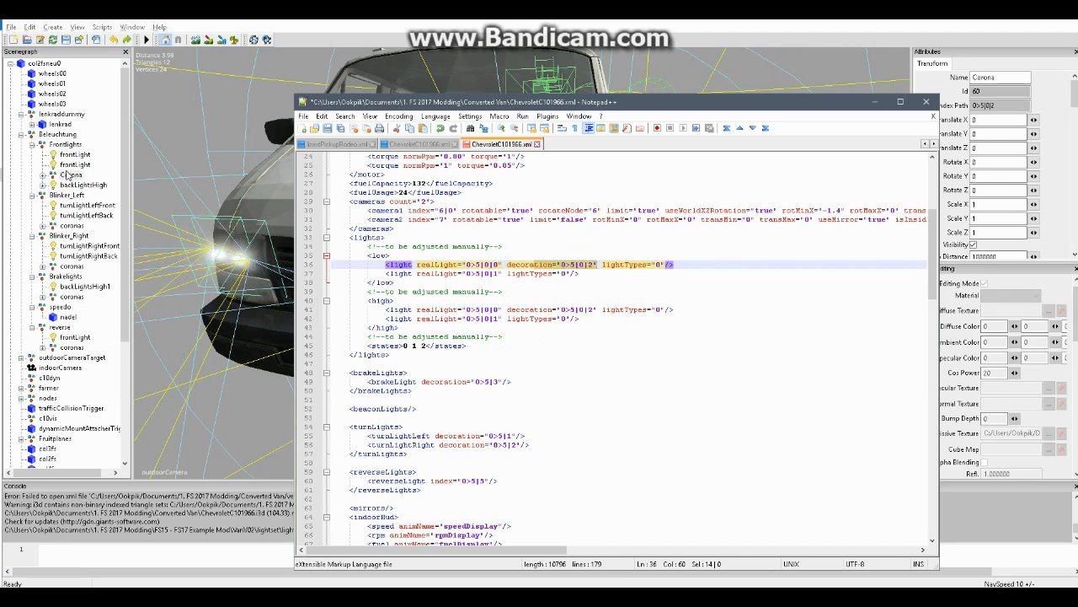
click(65, 175)
drag(977, 106, 1001, 105)
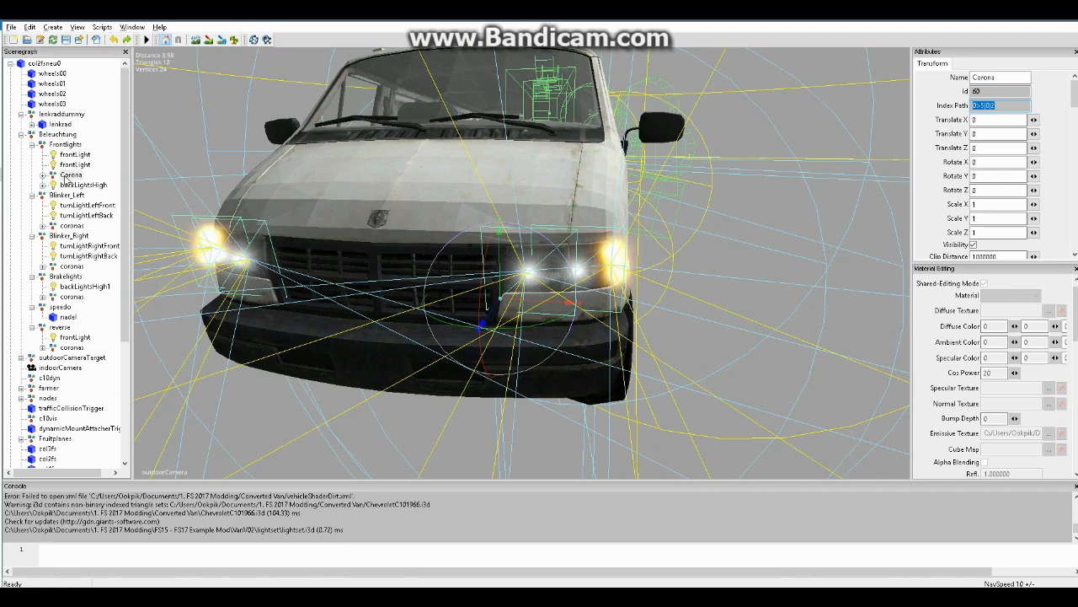
click(70, 174)
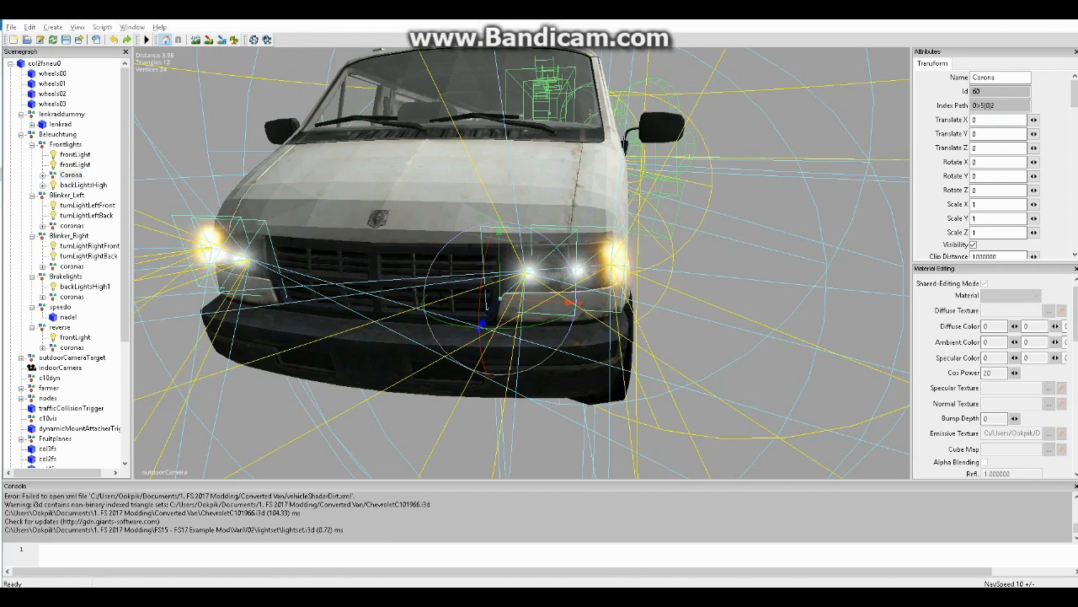
key(alt+Tab)
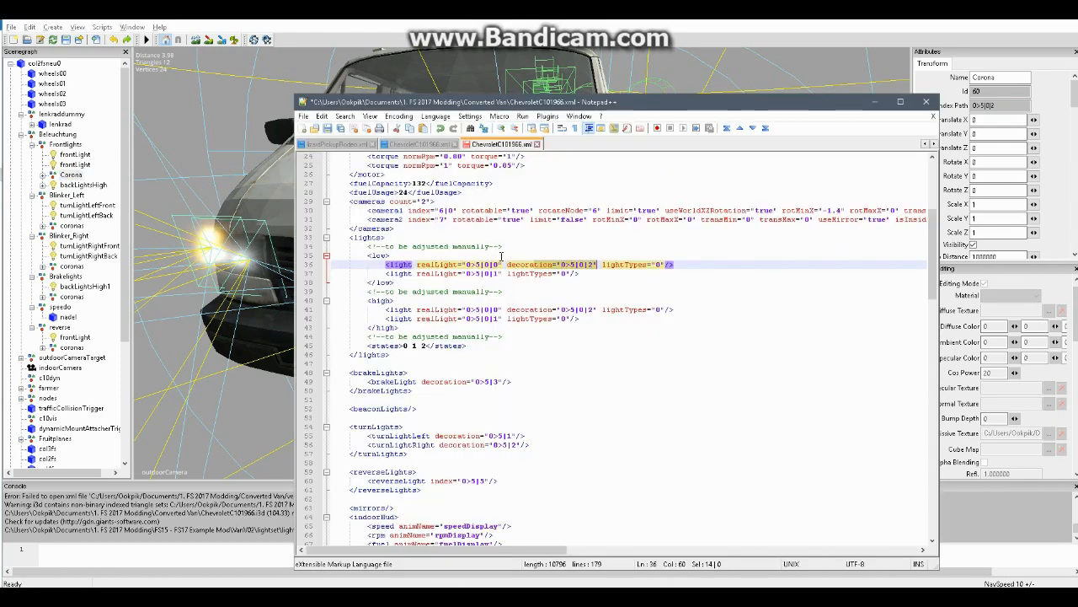
Set the first low light's realLight in the XML to the first frontLight's index path, 0>5|0|0
click(76, 153)
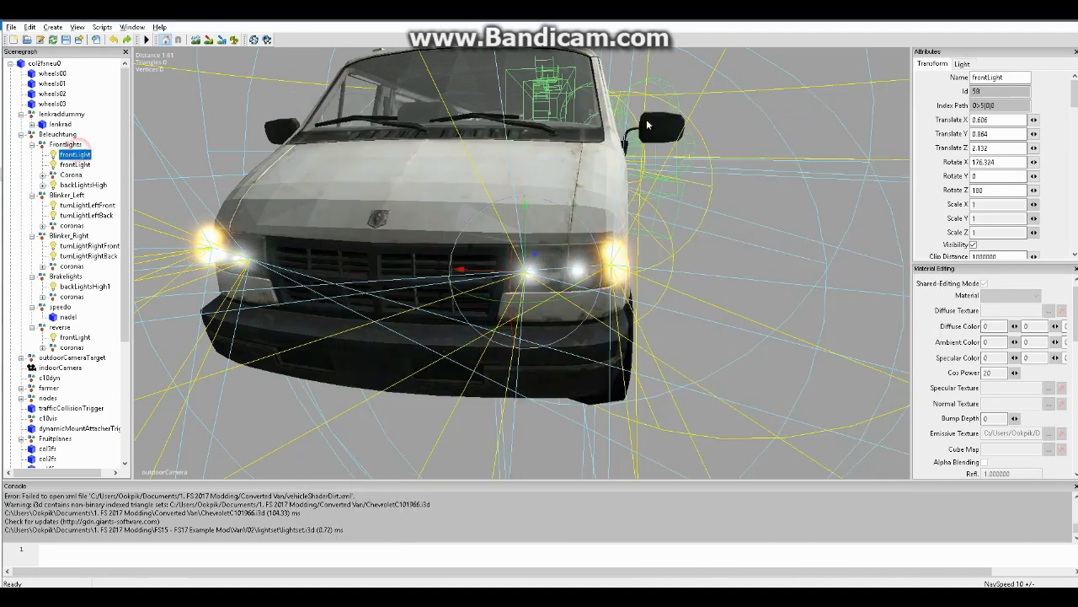
drag(973, 105, 994, 106)
key(ctrl+c)
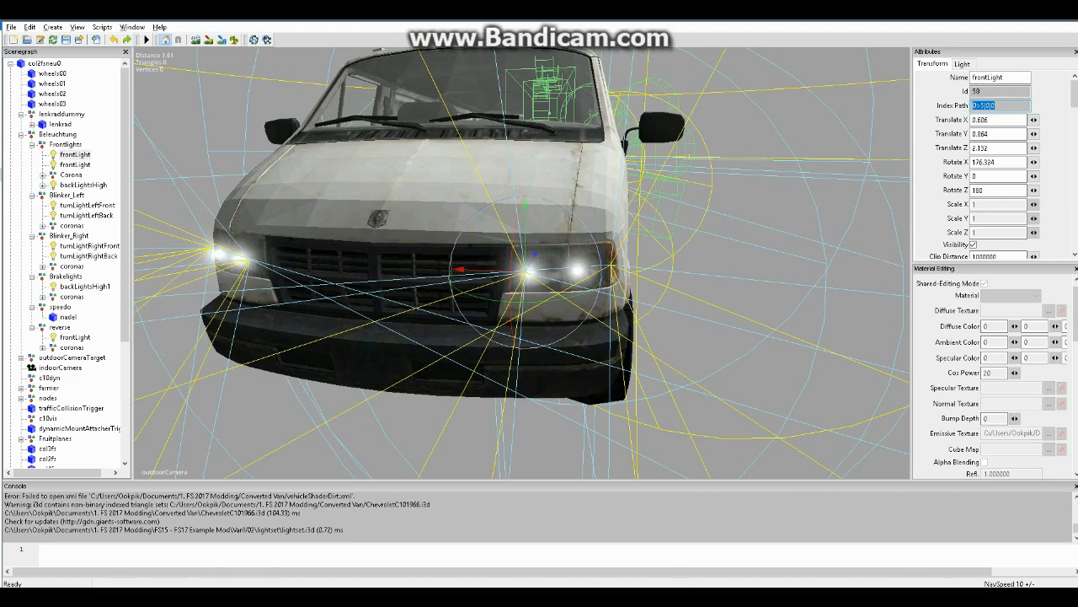
key(alt+Tab)
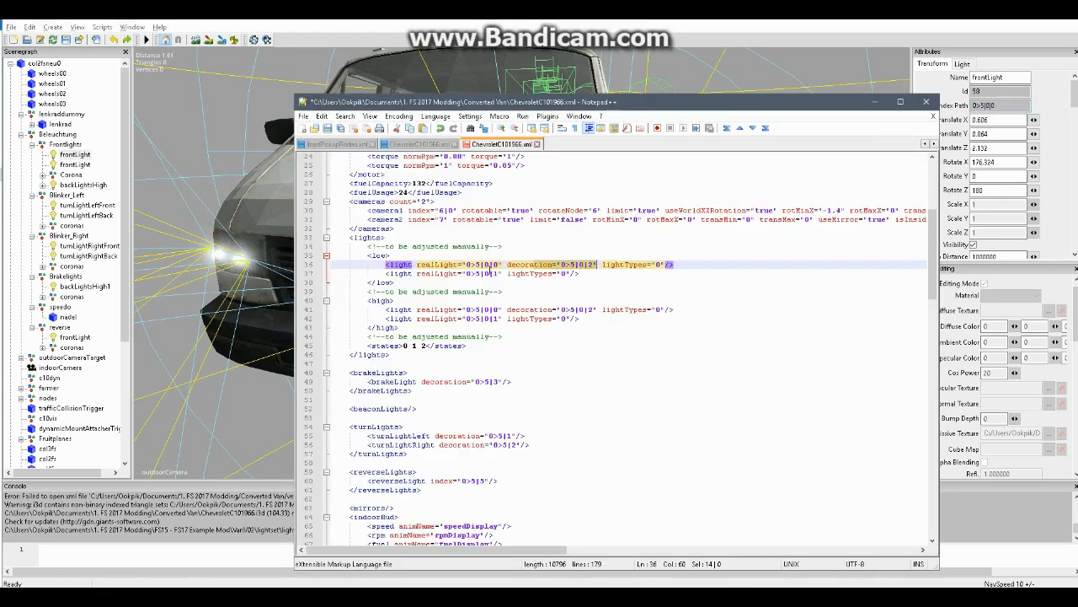
drag(500, 266, 470, 266)
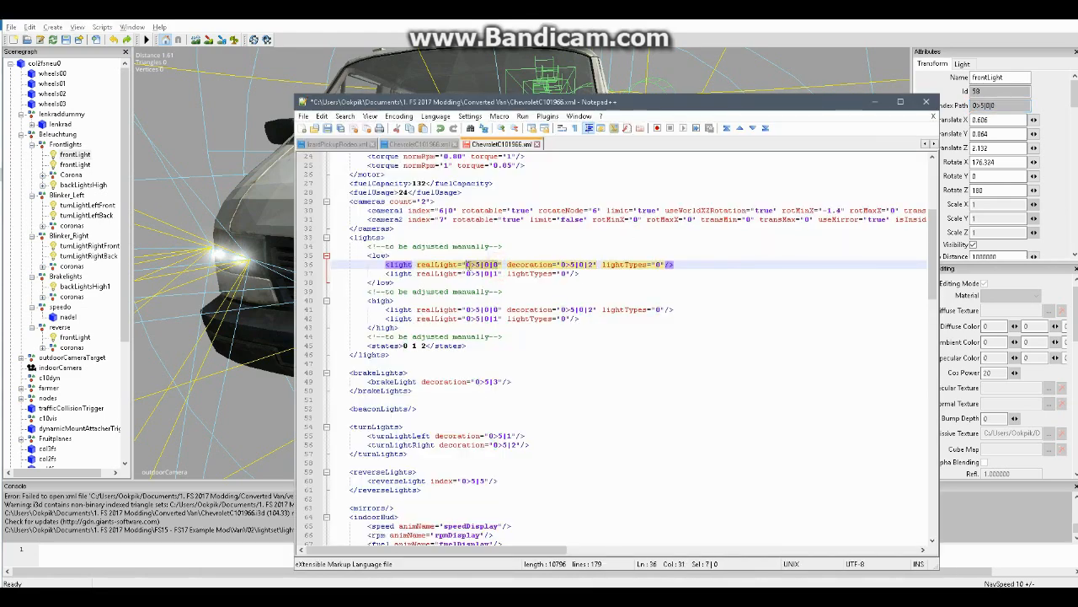
key(ctrl+v)
Recheck the Corona group's index path in GIANTS Editor against the decoration of the first low light in Notepad++
click(71, 174)
double_click(1003, 104)
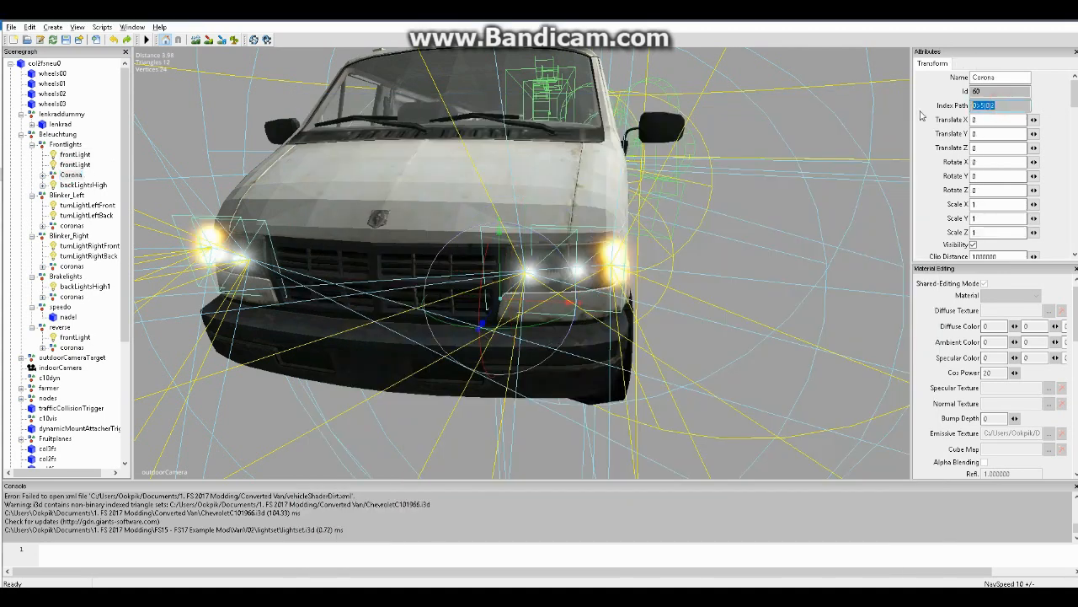
key(alt+Tab)
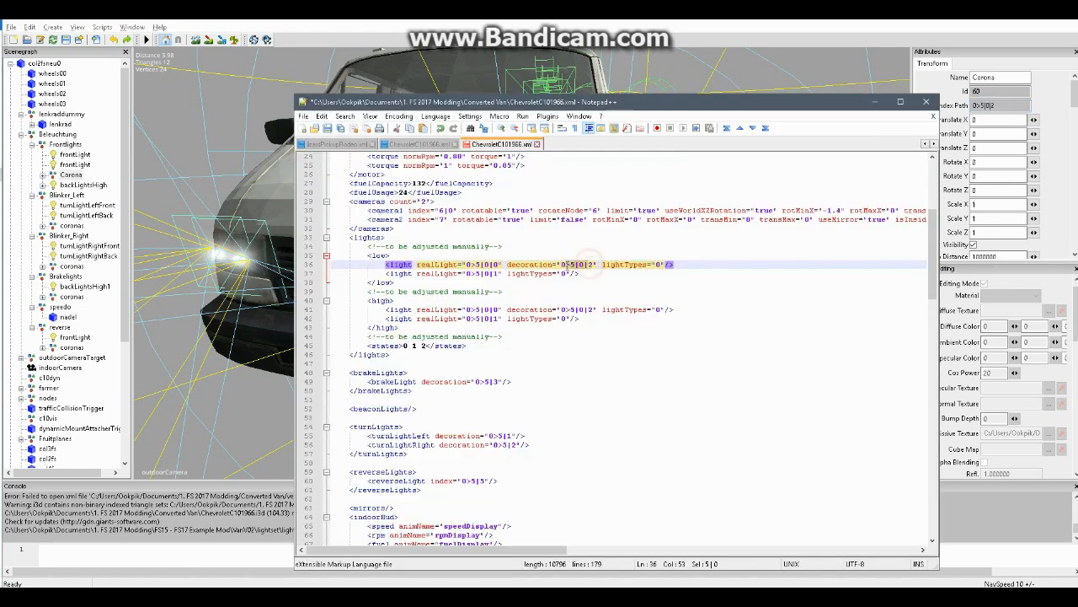
click(582, 273)
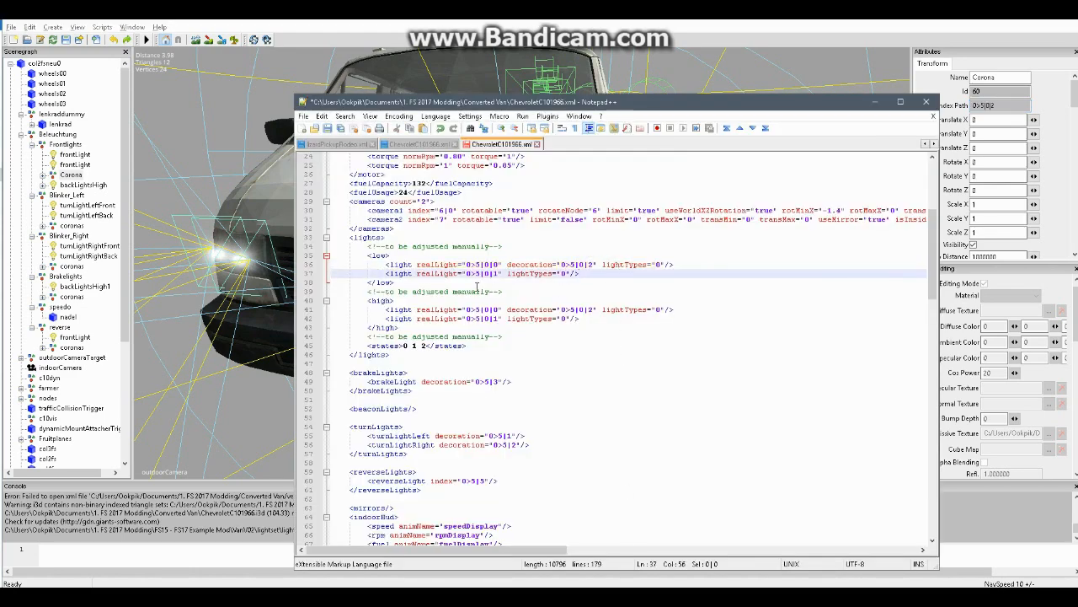
Check the second low light's realLight path in Notepad++ against the second frontLight's index path in GIANTS Editor
click(74, 164)
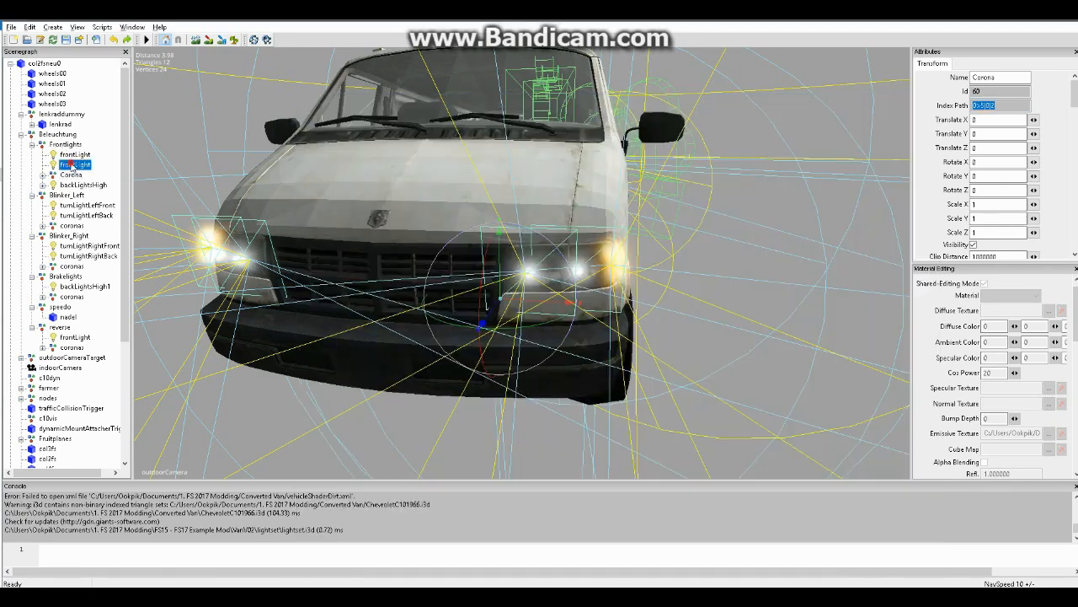
double_click(987, 105)
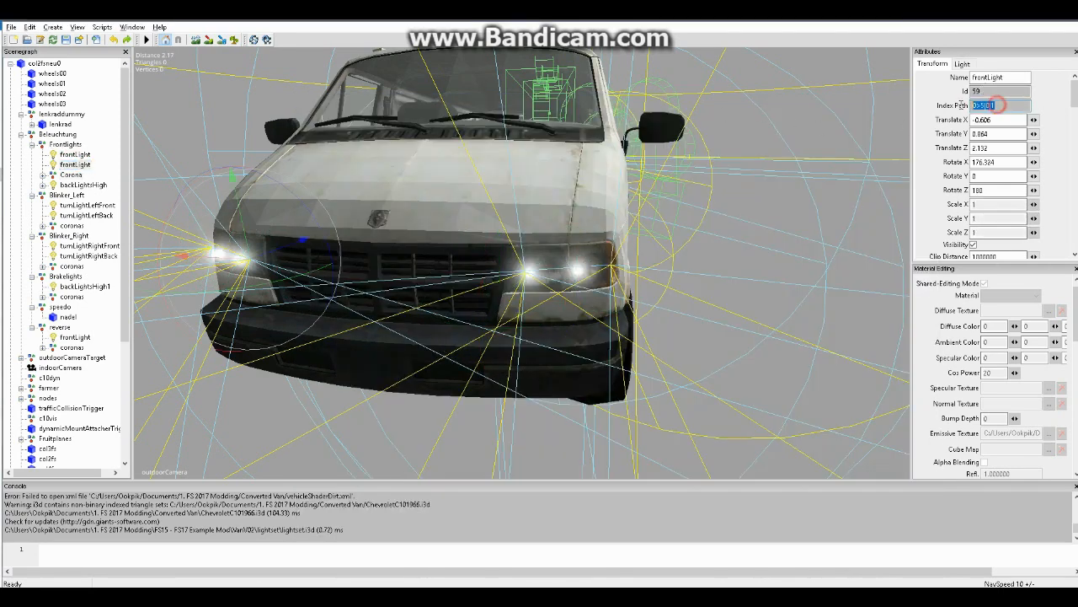
key(alt+Tab)
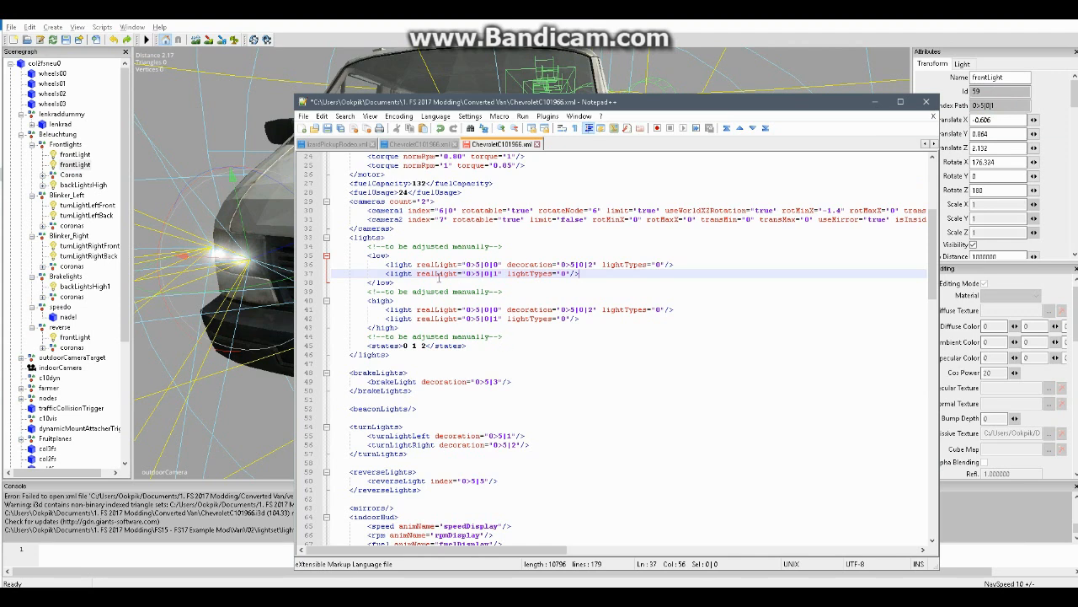
click(497, 272)
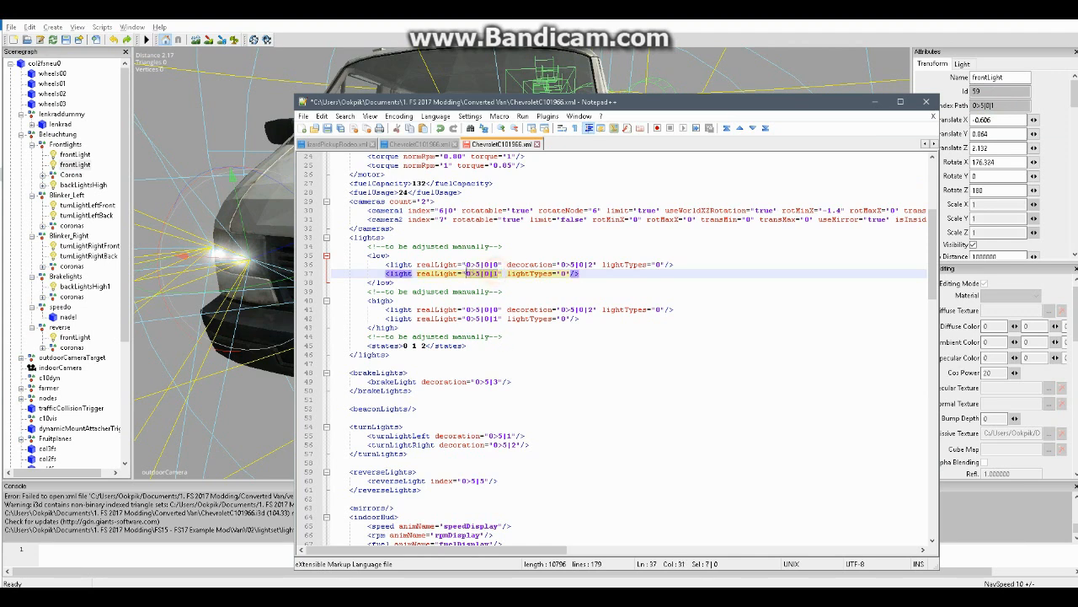
click(581, 269)
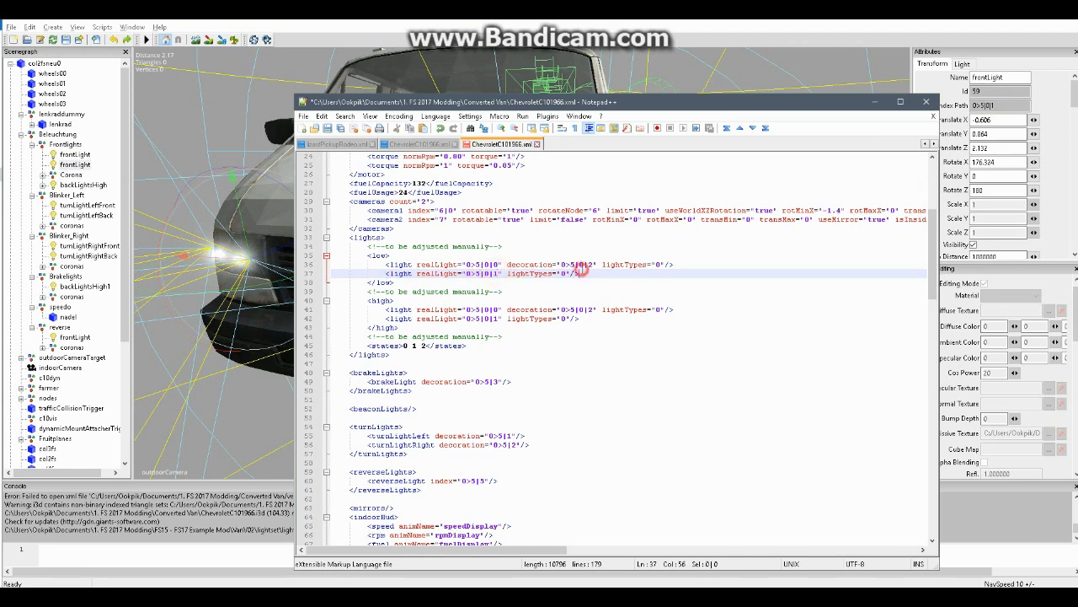
Inspect the backLightsHigh light at the rear of the van in GIANTS Editor and look up its index path
click(88, 183)
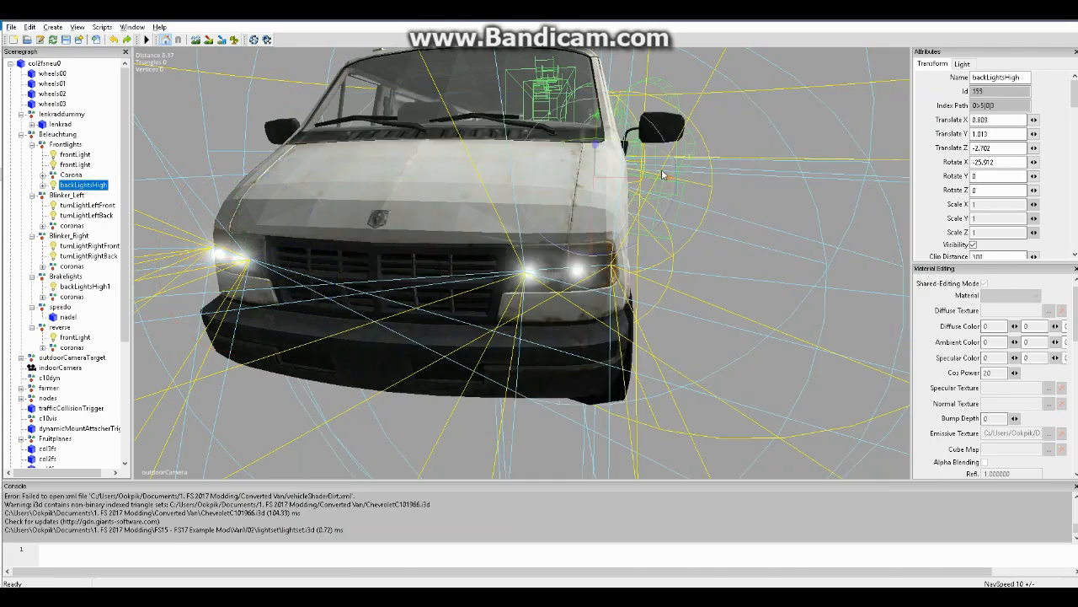
alt+drag(632, 359, 661, 335)
alt+right_drag(665, 332, 643, 250)
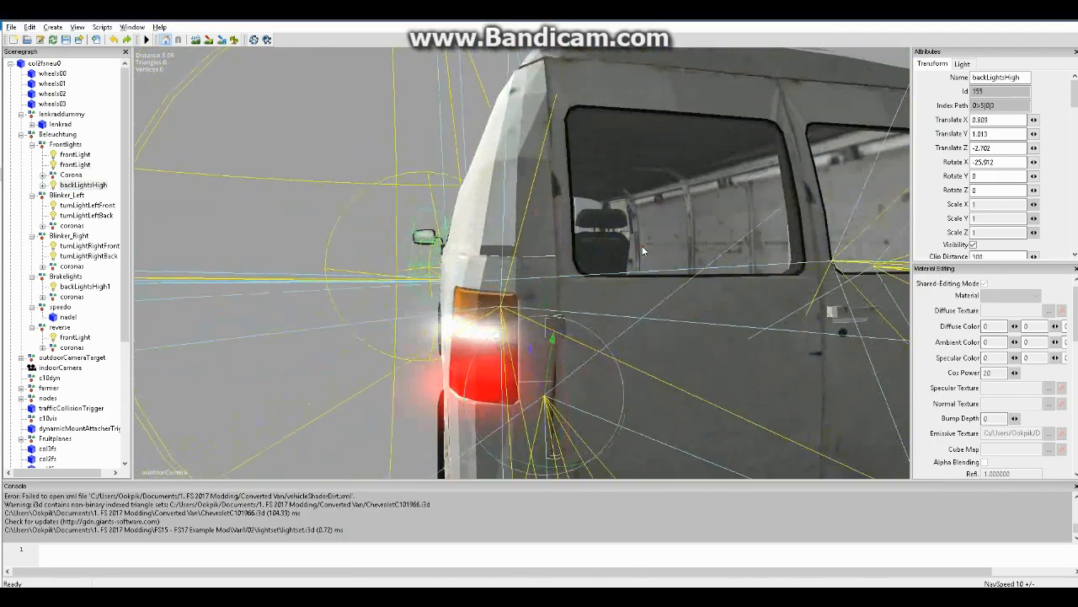
alt+drag(643, 251, 688, 270)
drag(411, 337, 412, 341)
double_click(1010, 107)
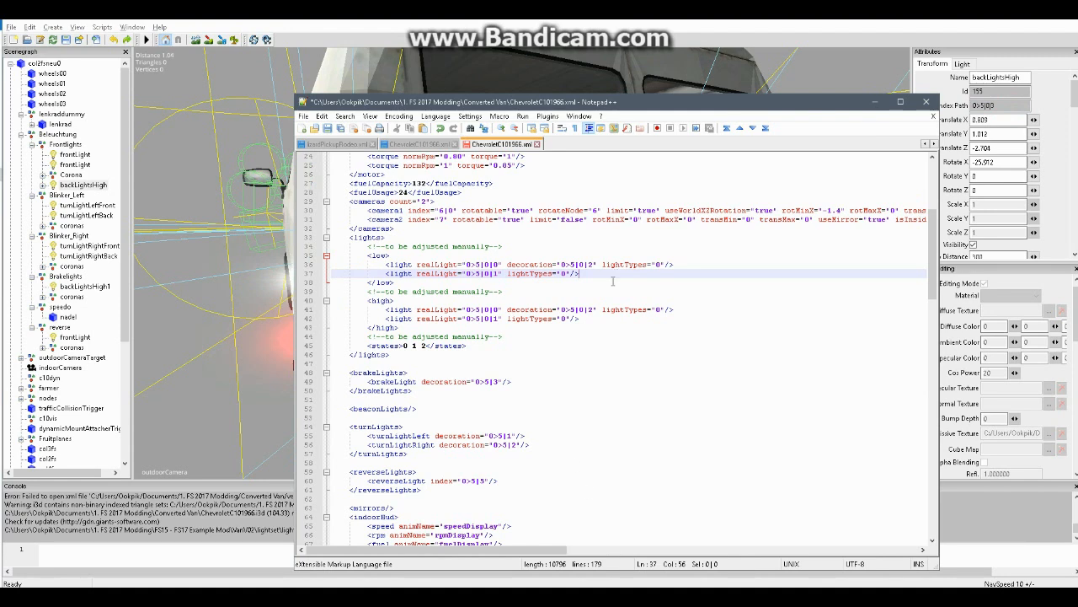
Duplicate the second low light entry onto a new line at the end of the low block
drag(583, 273, 386, 273)
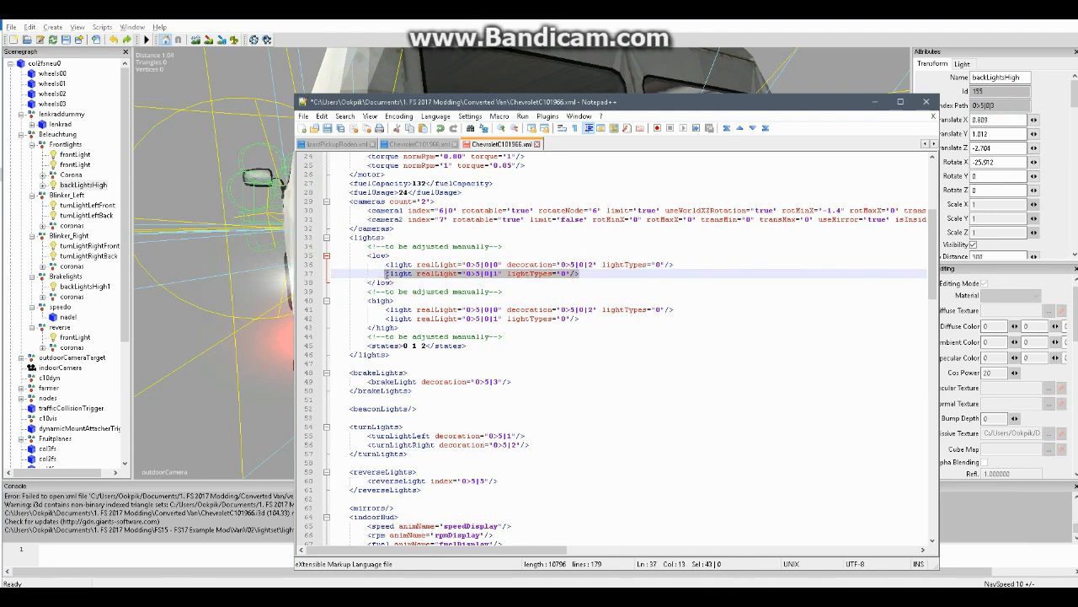
key(ctrl+c)
click(603, 273)
key(Return)
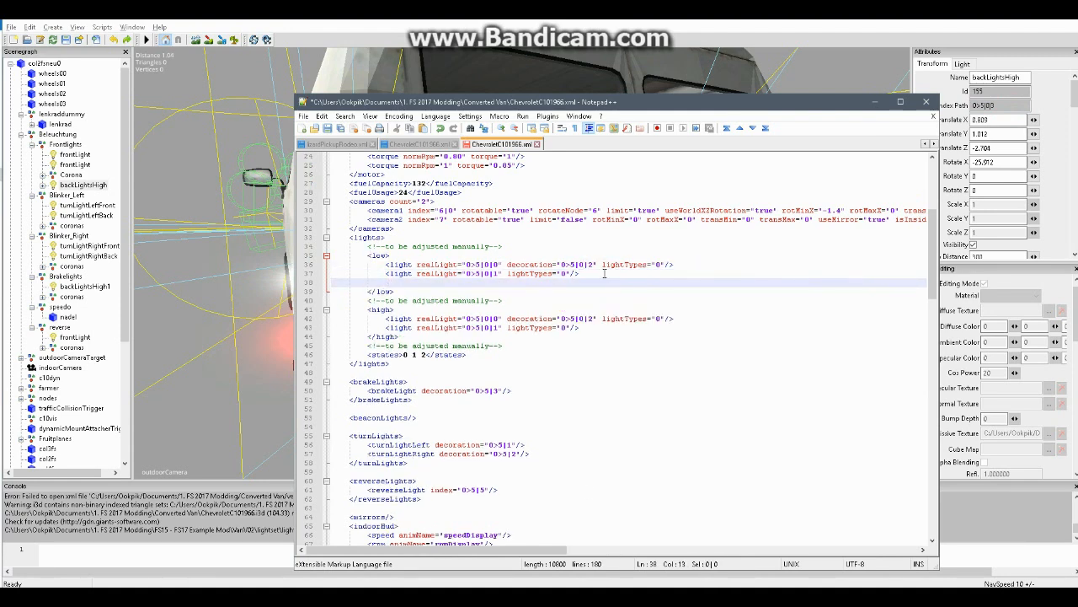
key(ctrl+v)
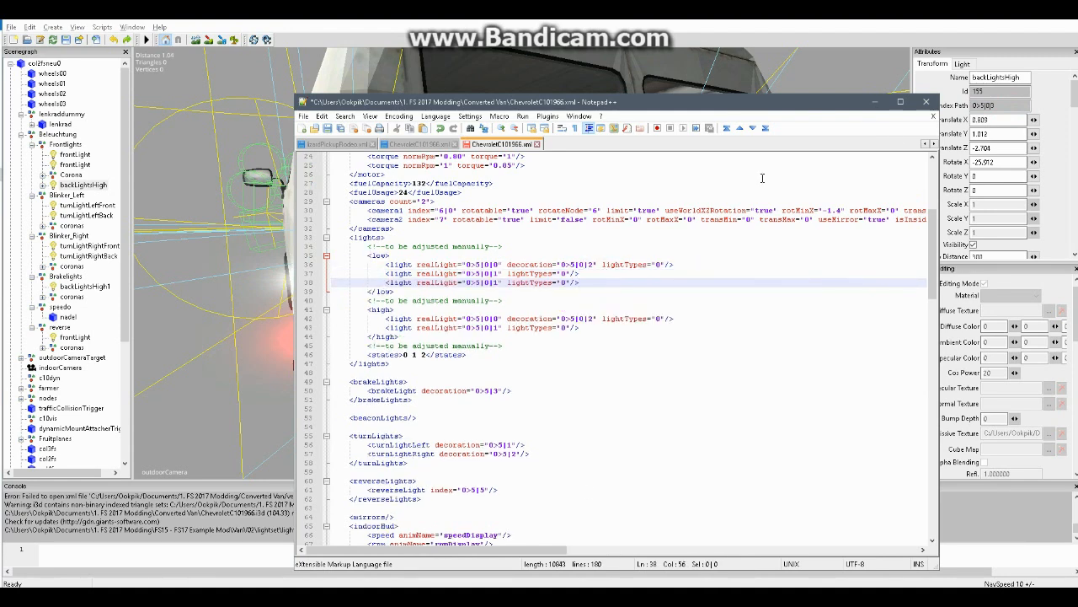
Set the third low light's realLight to the backLightsHigh index path, 0>5|0|3
click(1001, 106)
triple_click(1001, 106)
key(alt+Tab)
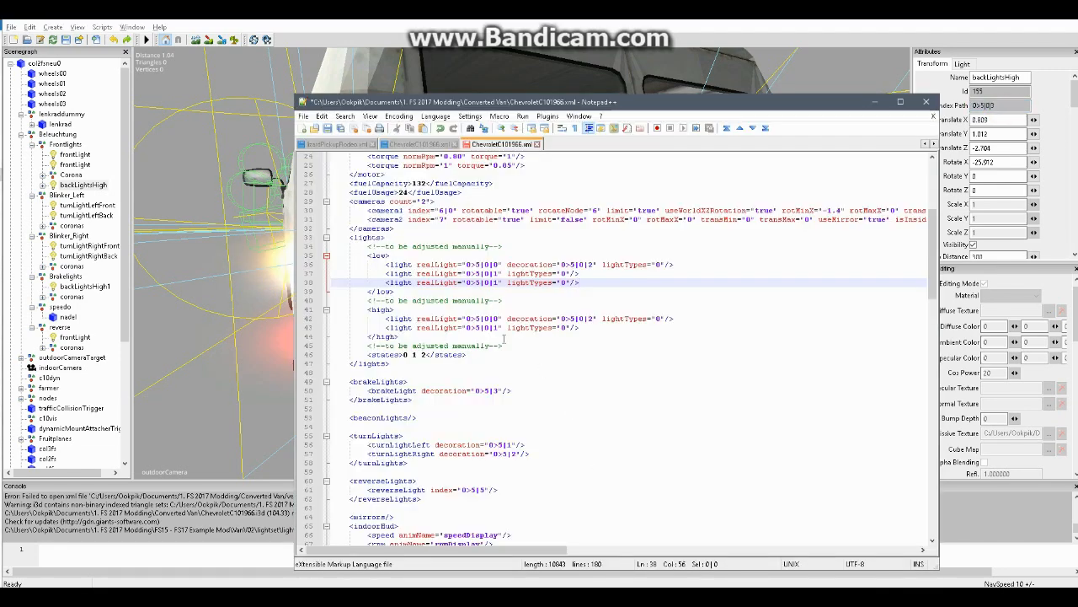
click(496, 282)
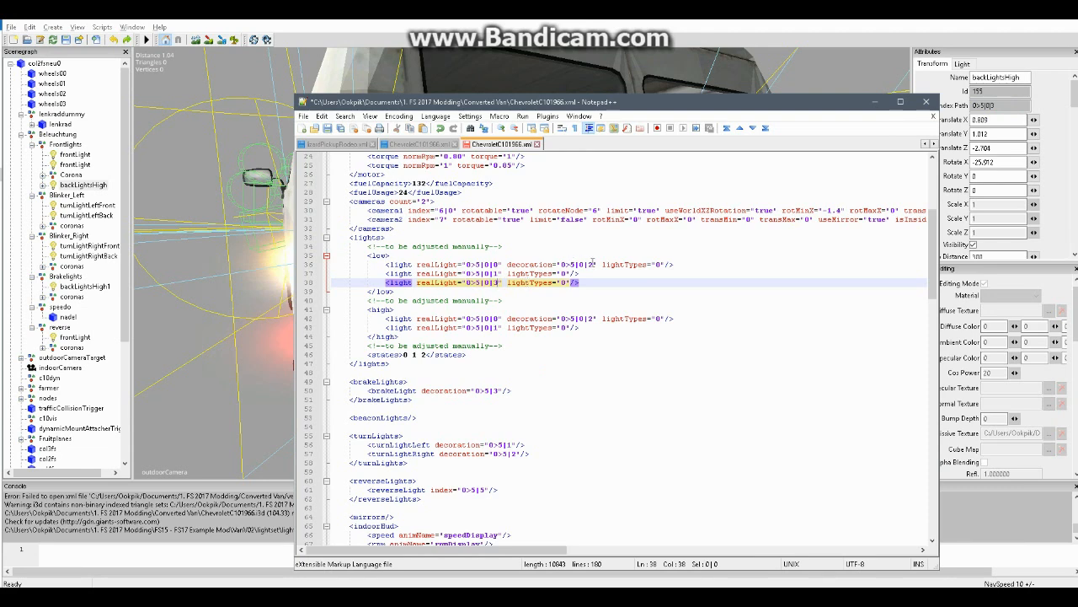
Copy the first low light's decoration attribute, 0>5|0|2, into the second and third low light entries
drag(598, 264, 508, 264)
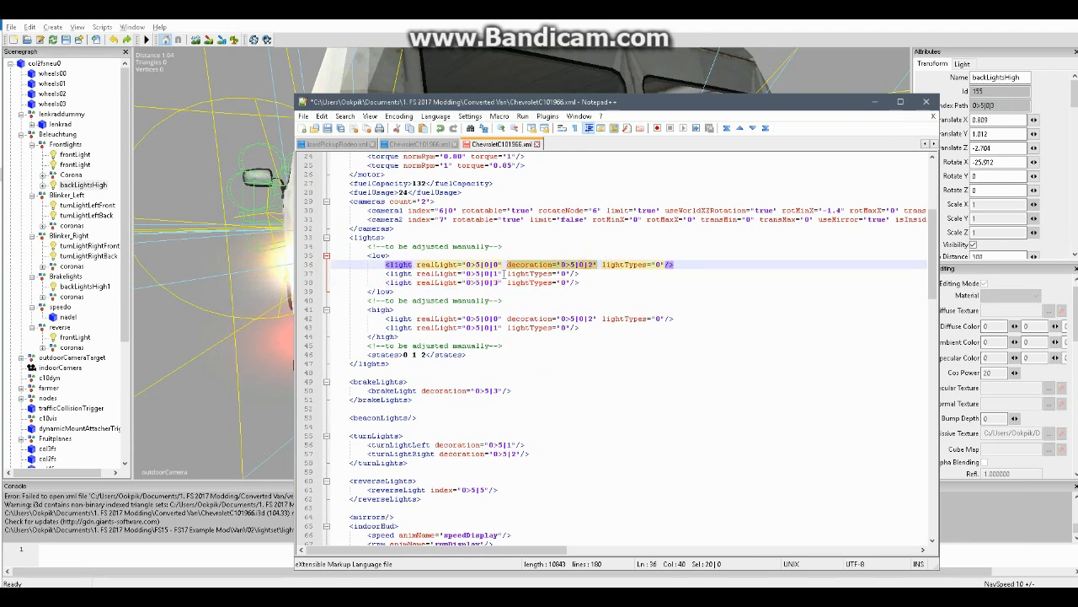
key(ctrl+c)
click(504, 274)
key(ctrl+v)
click(500, 282)
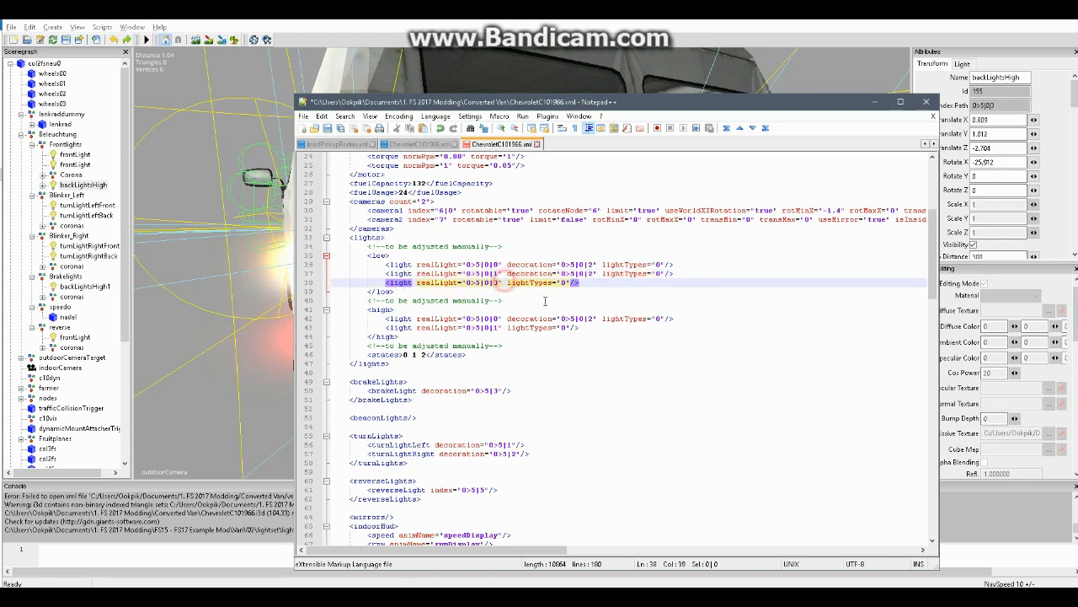
key(ctrl+v)
click(579, 309)
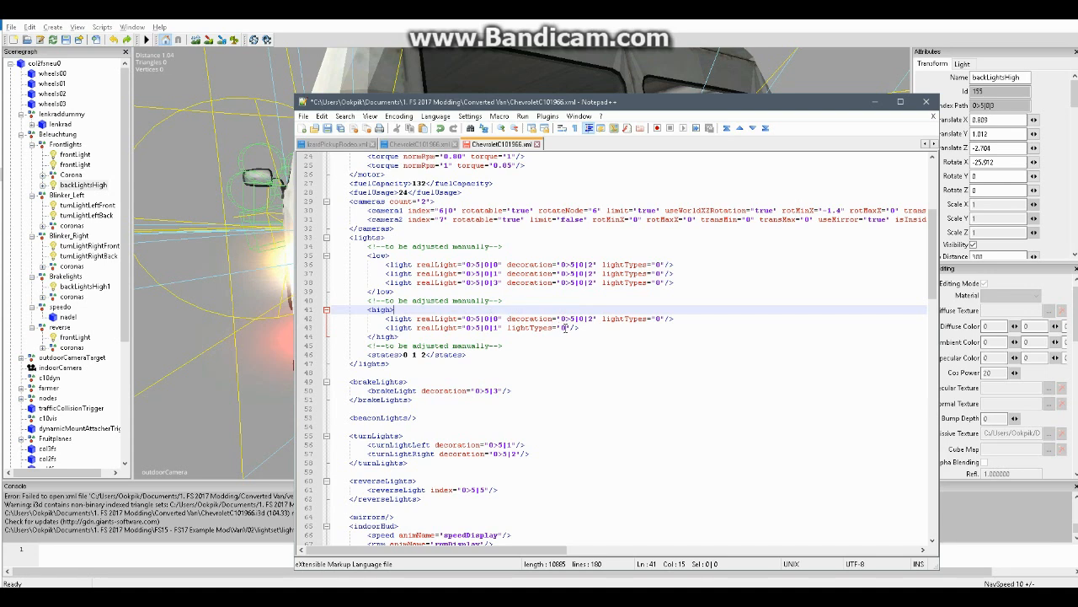
Add the decoration attribute 0>5|0|2 to the second high light entry
click(506, 327)
key(ctrl+v)
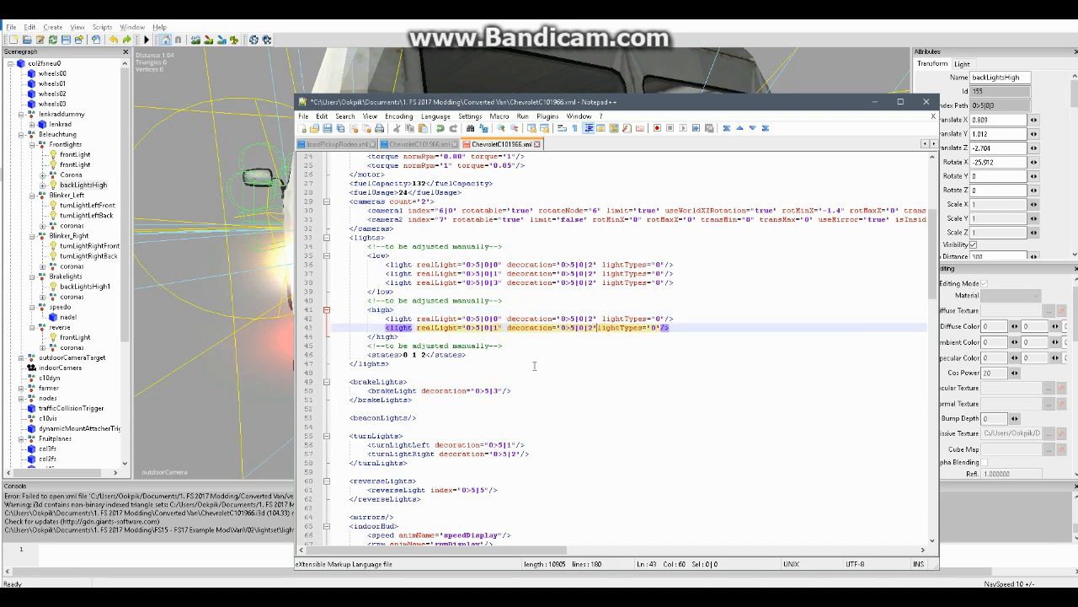
click(585, 355)
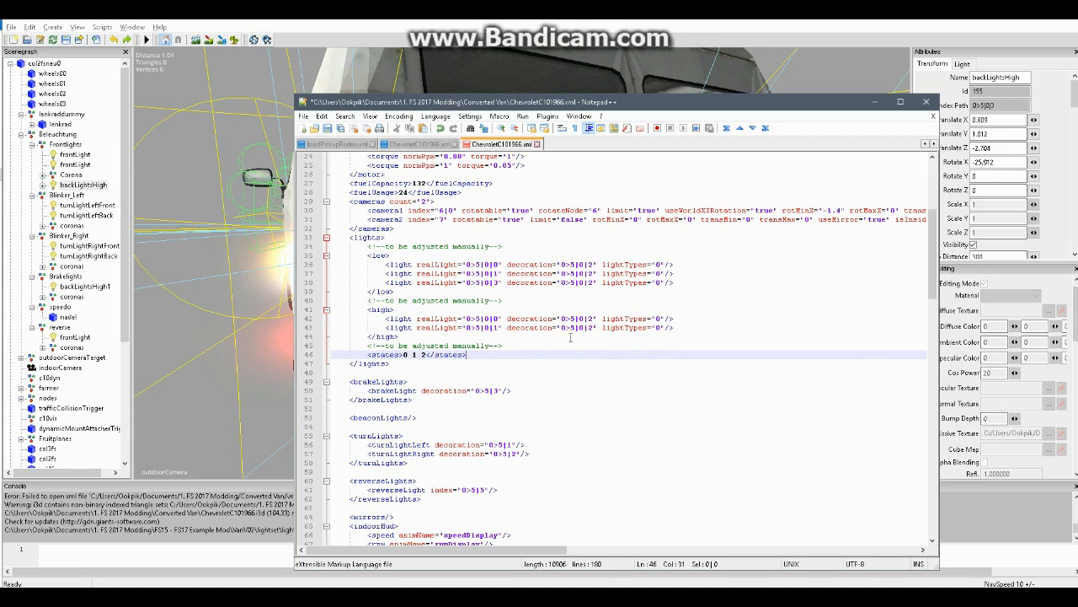
Copy the third low light entry, with realLight 0>5|0|3, onto a new line at the end of the high block
drag(681, 281, 408, 282)
click(678, 328)
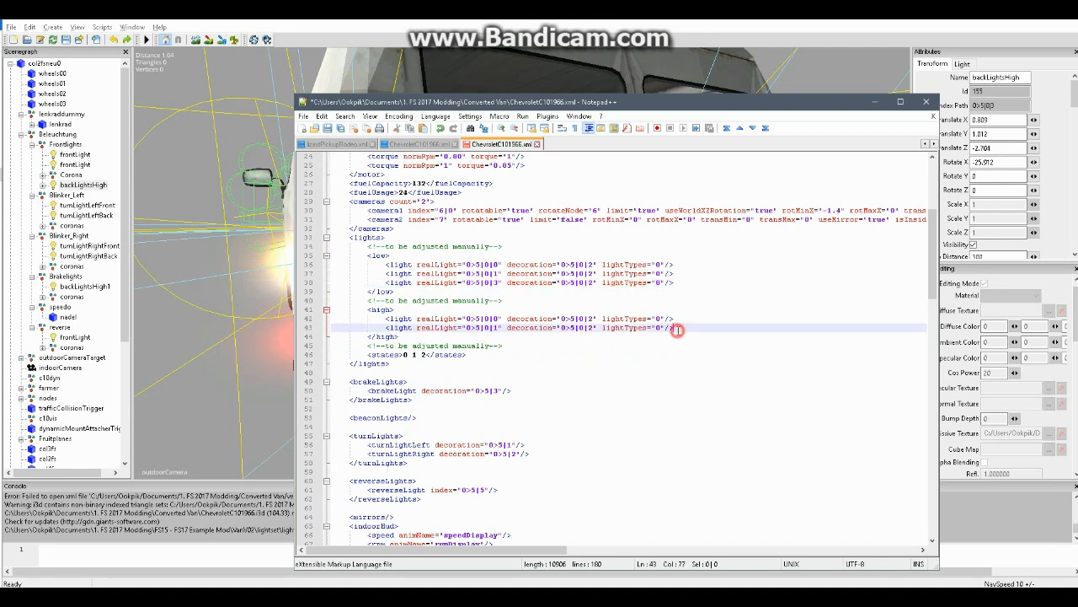
key(ctrl+v)
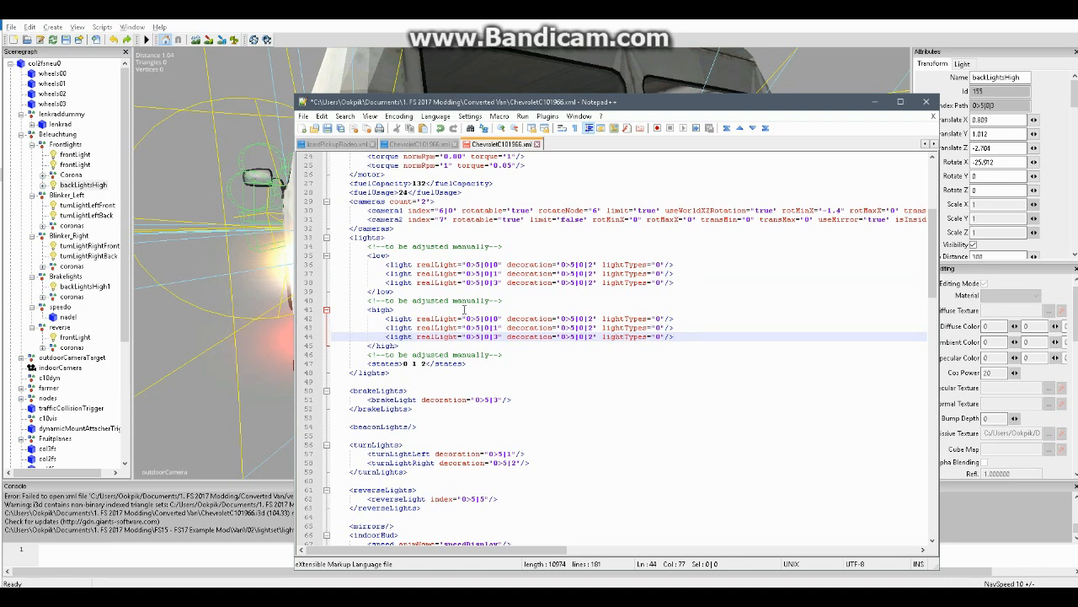
Copy the third high light's realLight attribute into the brakeLight entry, before its decoration attribute
scroll(464, 310, down, 1)
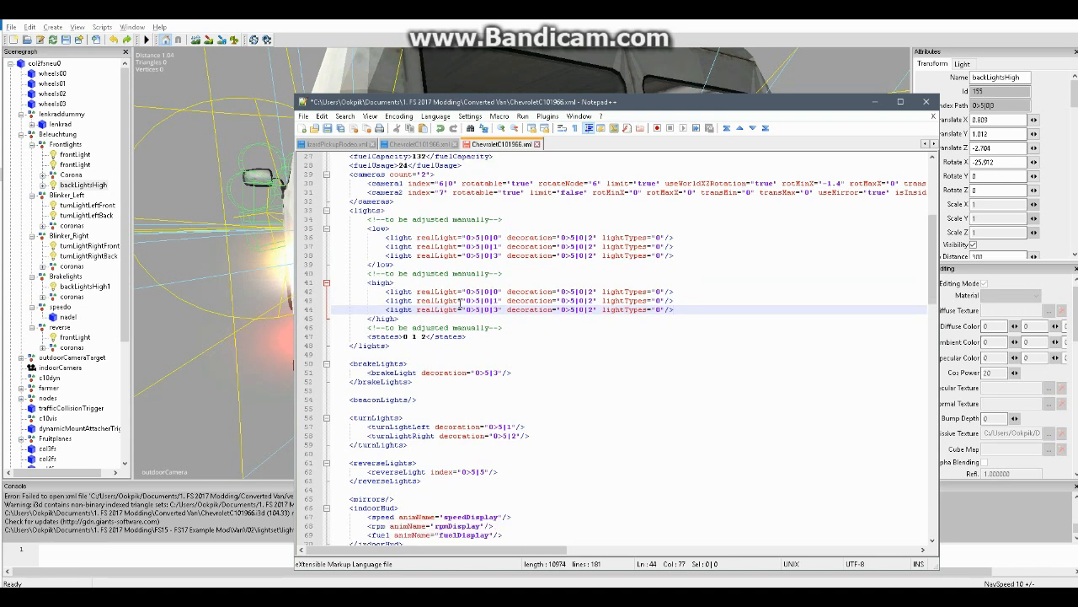
drag(416, 309, 504, 311)
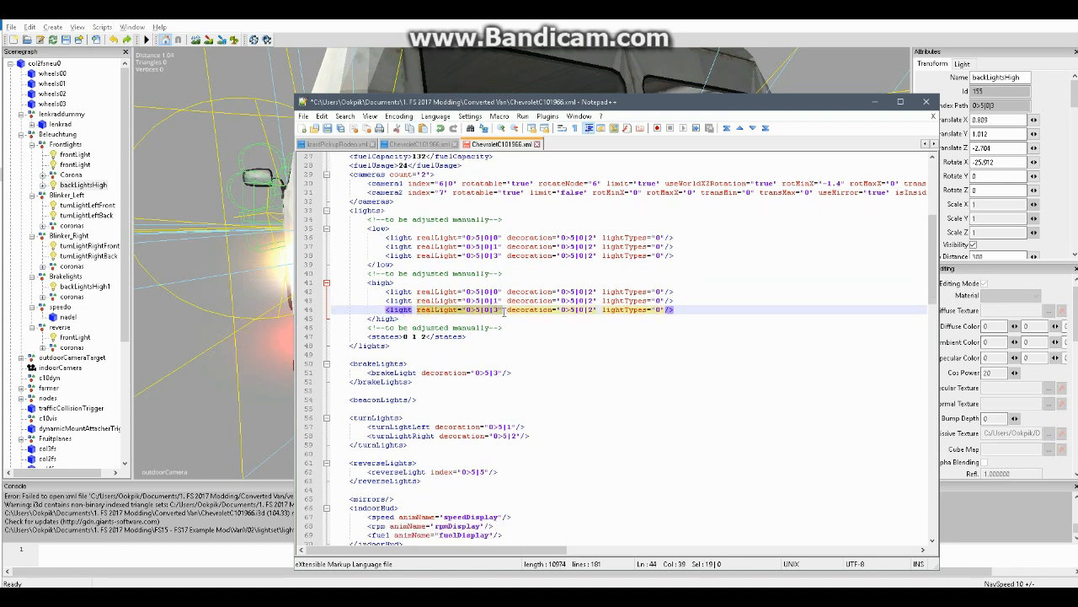
click(422, 372)
key(ctrl+v)
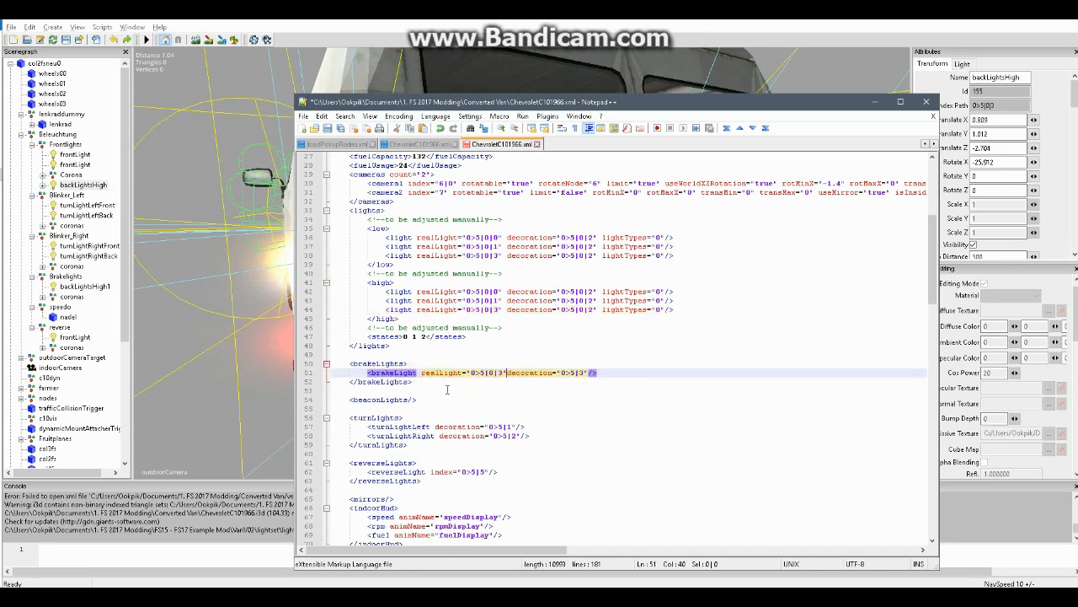
click(646, 393)
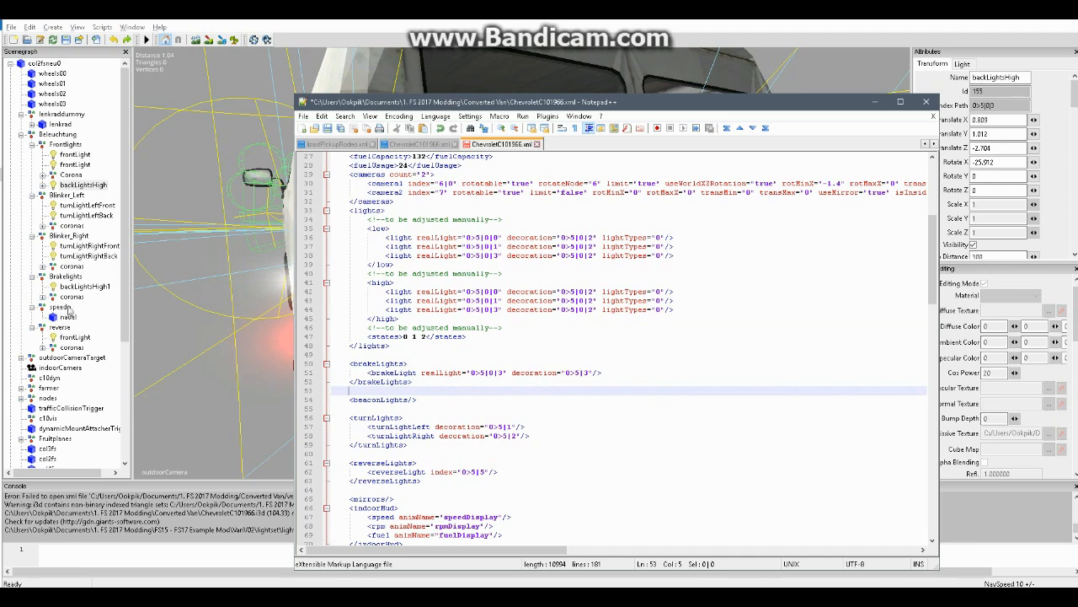
In GIANTS Editor, shift the backLightsHigh1 light in the Brakelights group slightly rearward, to about Translate Y 1.315 and Z -2.858
click(69, 278)
click(76, 287)
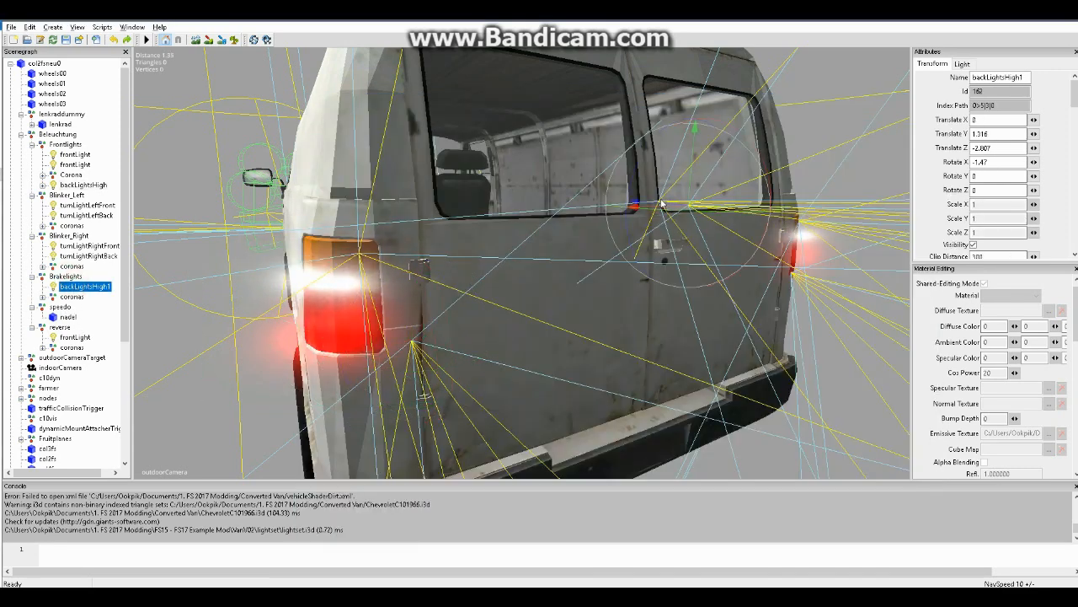
drag(658, 204, 698, 196)
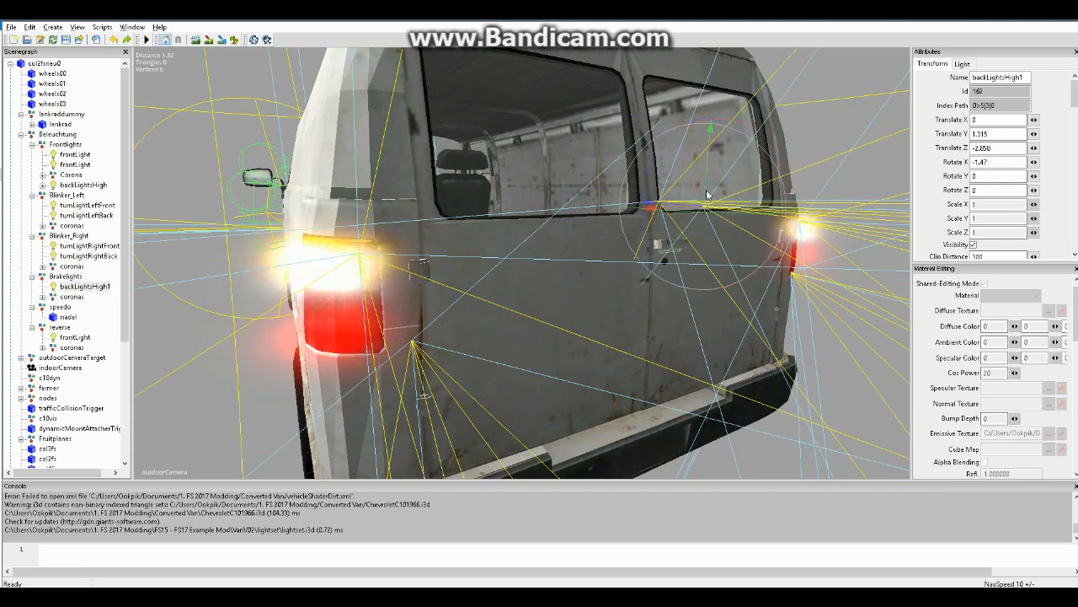
click(712, 213)
Copy backLightsHigh1's index path, 0>5|3|0, and enter it as the brakeLight's realLight value in Notepad++
click(61, 266)
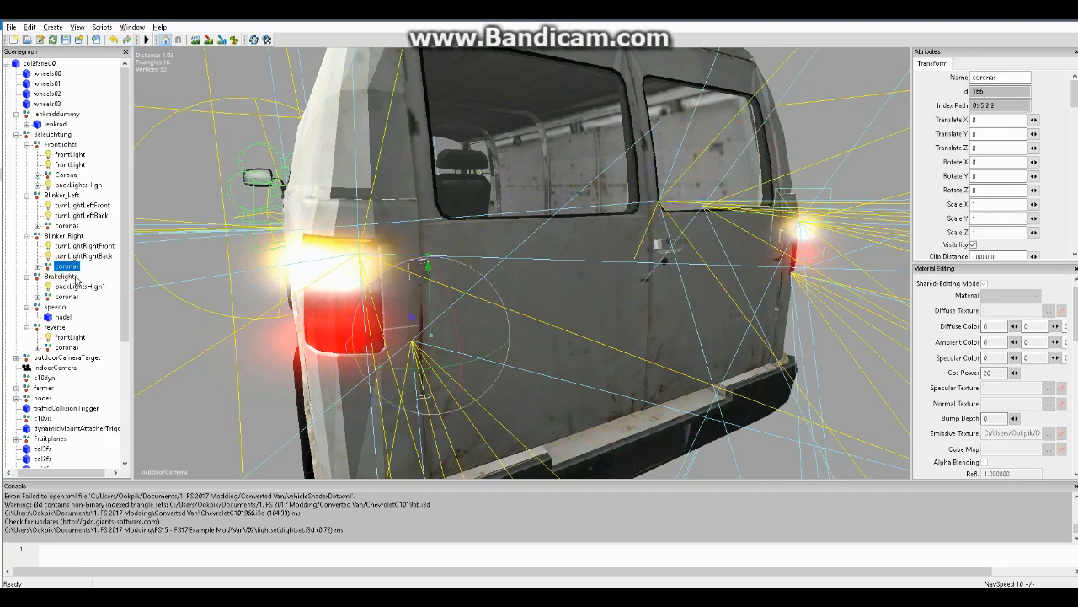
click(72, 287)
double_click(986, 105)
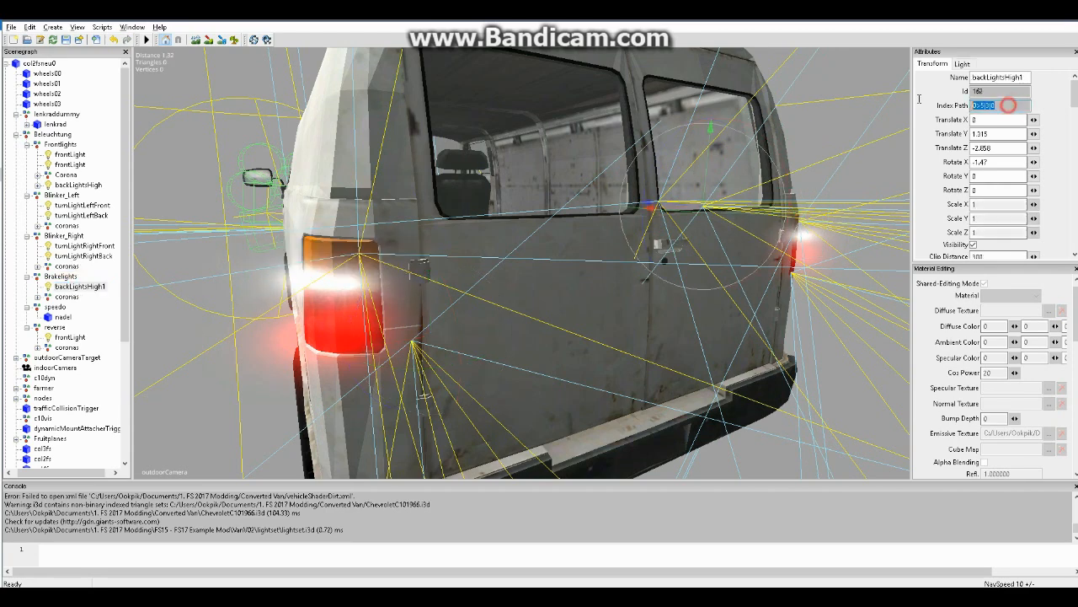
key(alt+Tab)
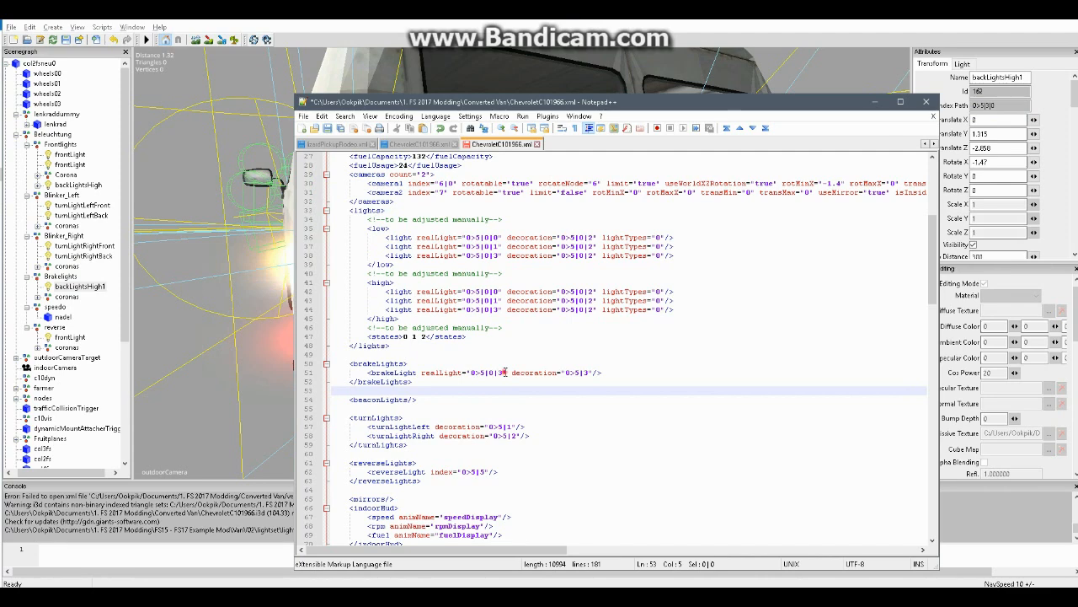
drag(504, 372, 472, 373)
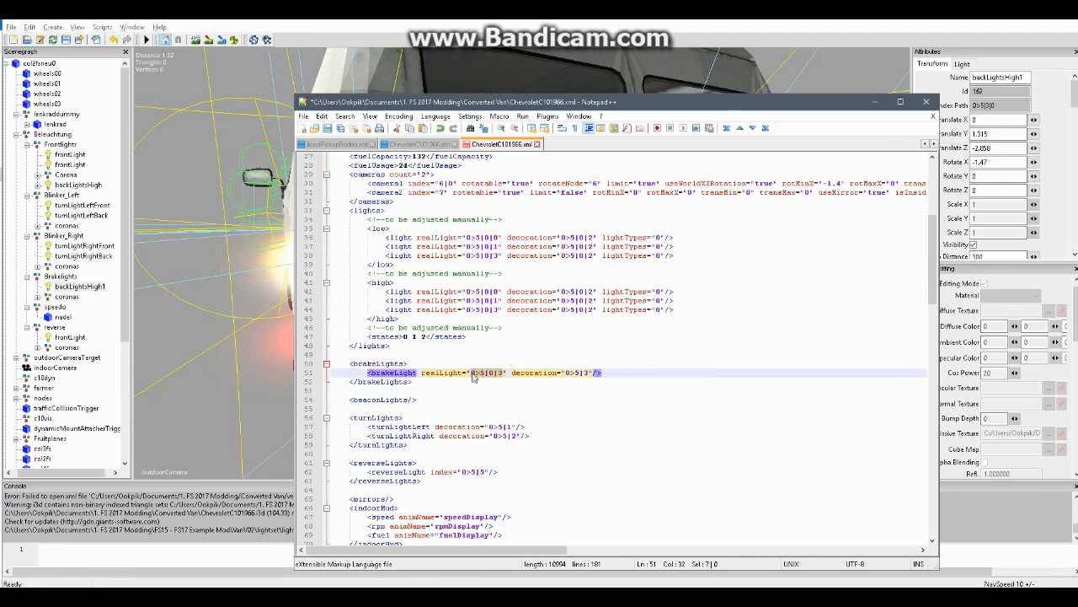
key(ctrl+v)
Copy the index path of the Brakelights coronas group in GIANTS Editor and return to the vehicle XML in Notepad++
click(71, 299)
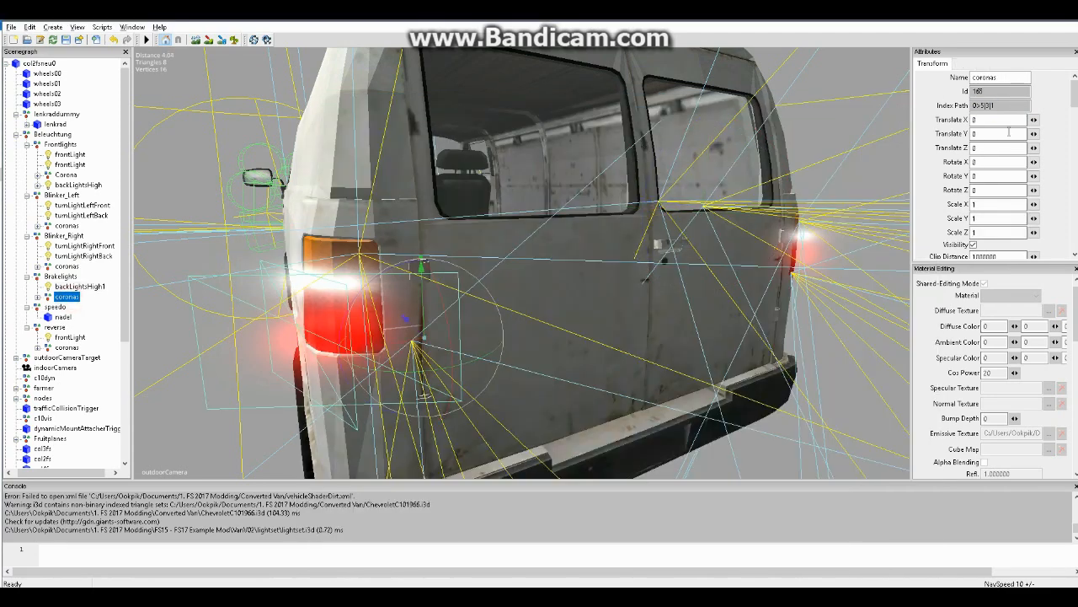
drag(1013, 105, 919, 112)
key(ctrl+c)
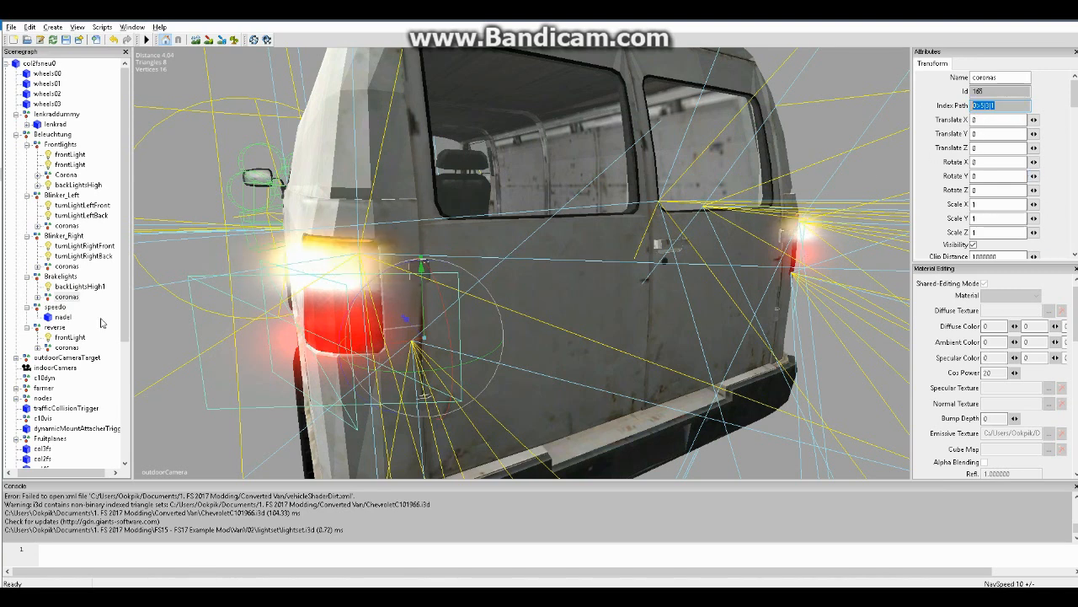
click(67, 296)
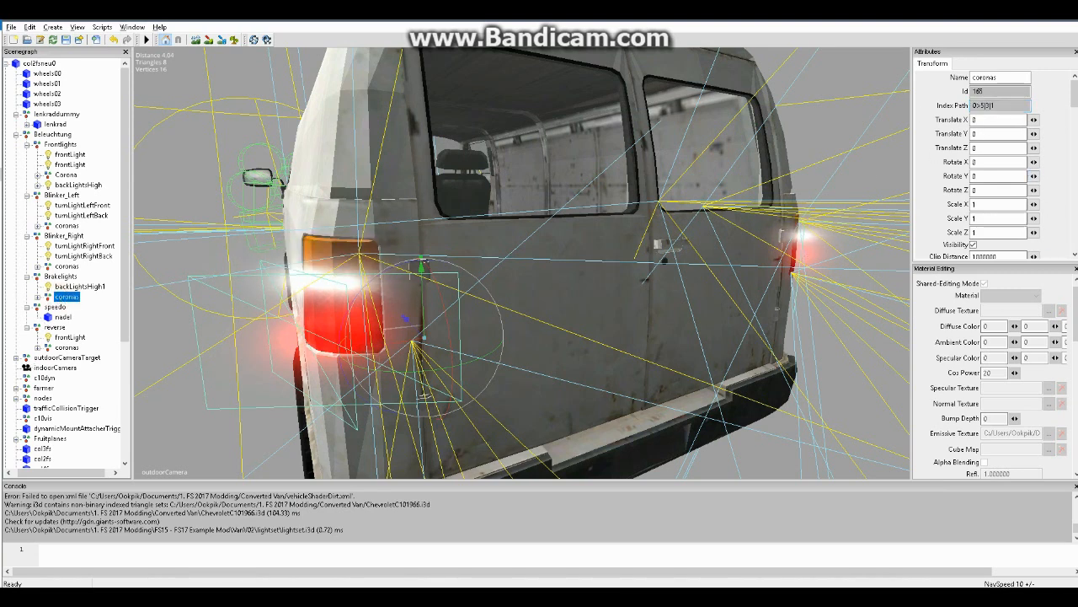
key(alt+Tab)
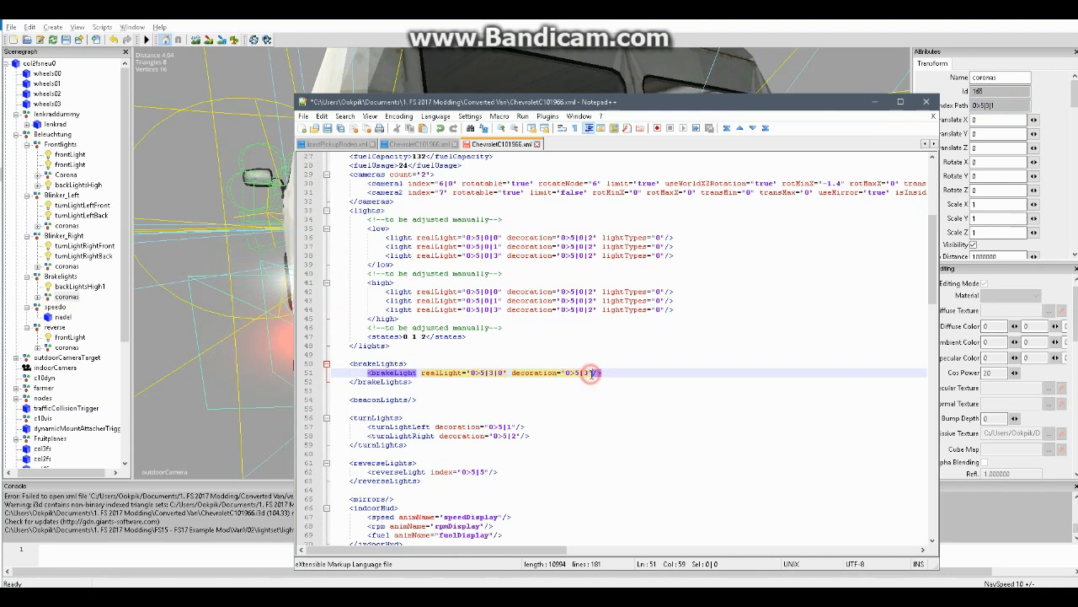
drag(595, 373, 566, 374)
key(ctrl+v)
key(ctrl+z)
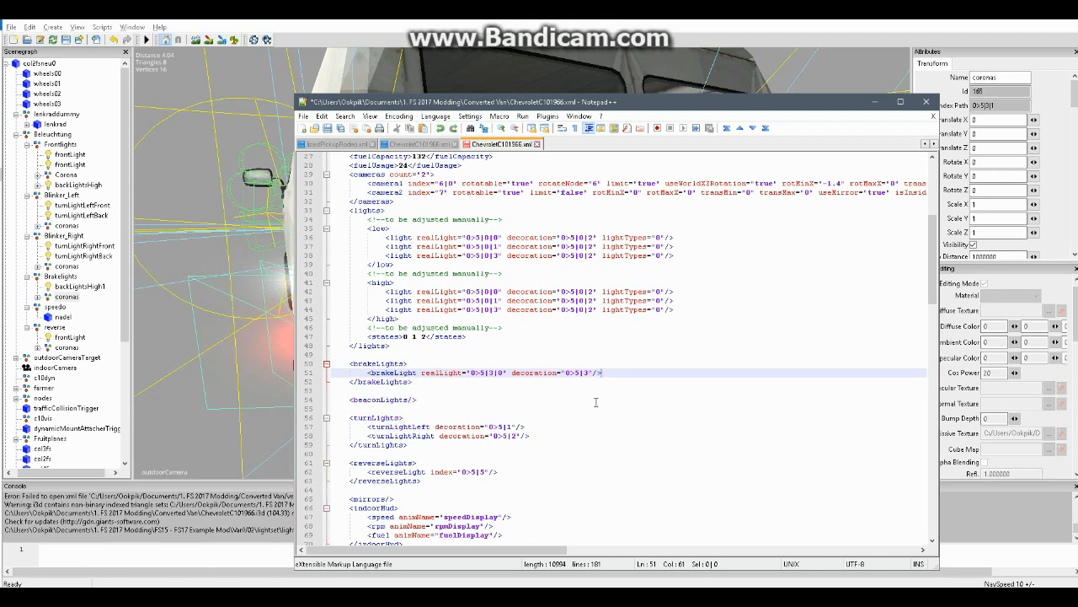
Set the brakeLight's decoration to the Brakelights coronas index path, 0>5|3|1
click(587, 375)
drag(587, 375, 565, 374)
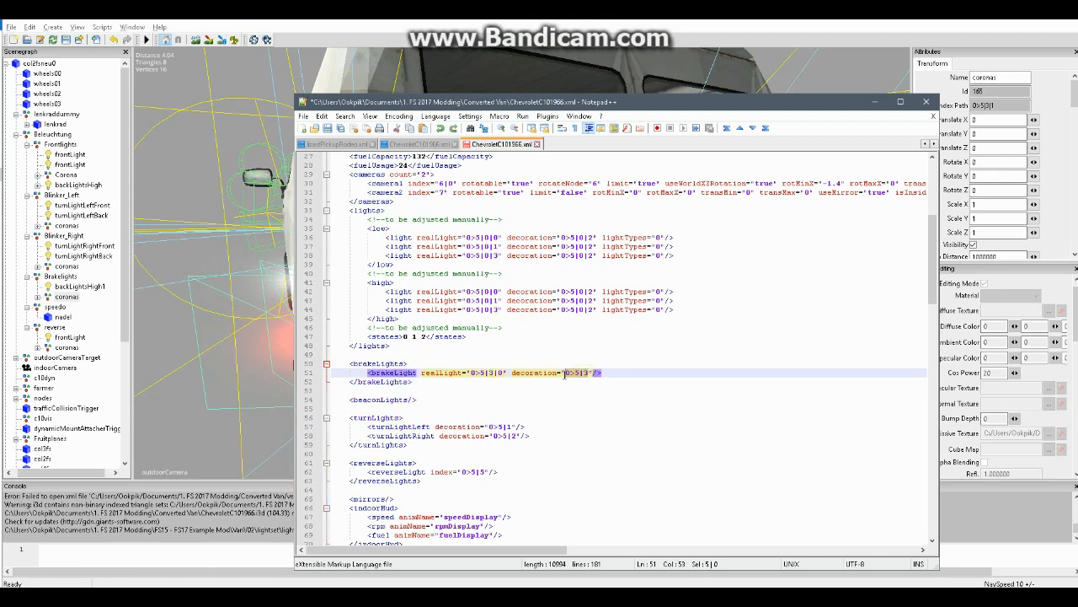
key(ctrl+v)
scroll(413, 399, down, 1)
scroll(420, 364, down, 3)
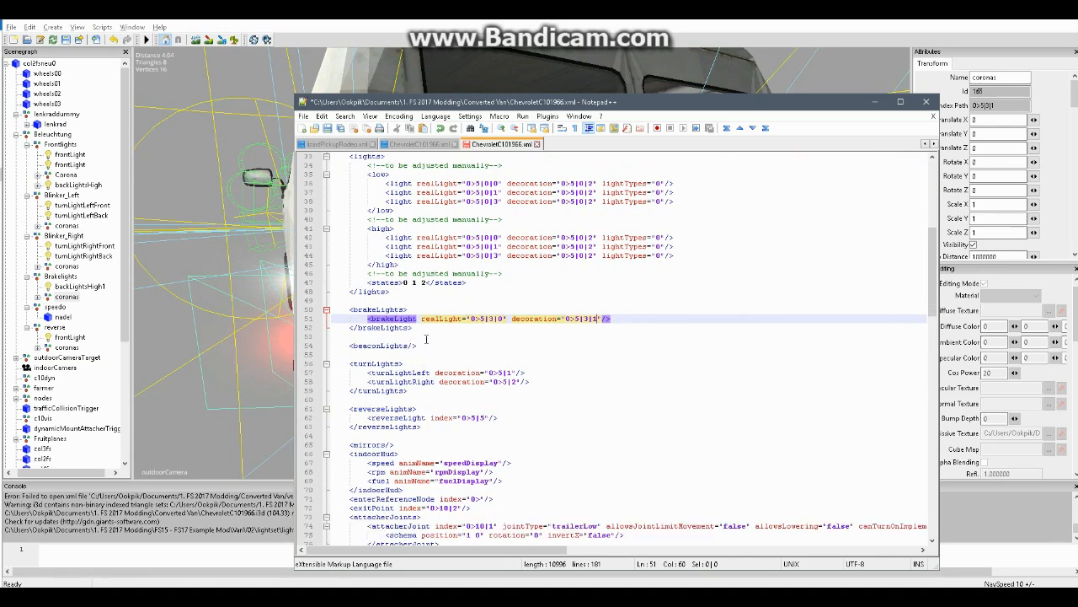
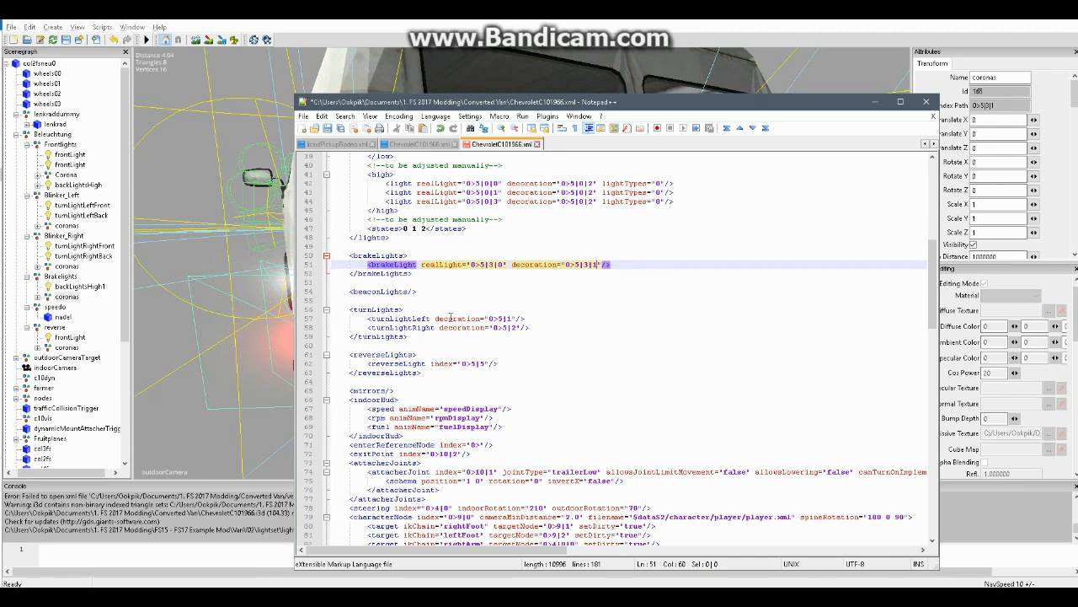
Copy the index path of the turnLightLeftFront light in GIANTS Editor and return to the vehicle XML in Notepad++
click(84, 245)
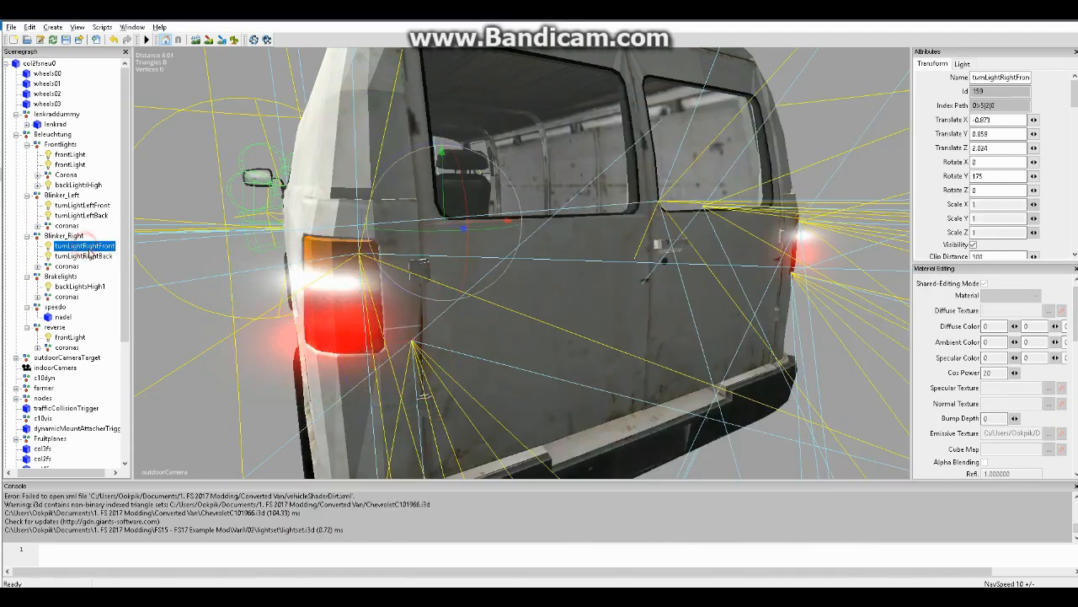
click(93, 205)
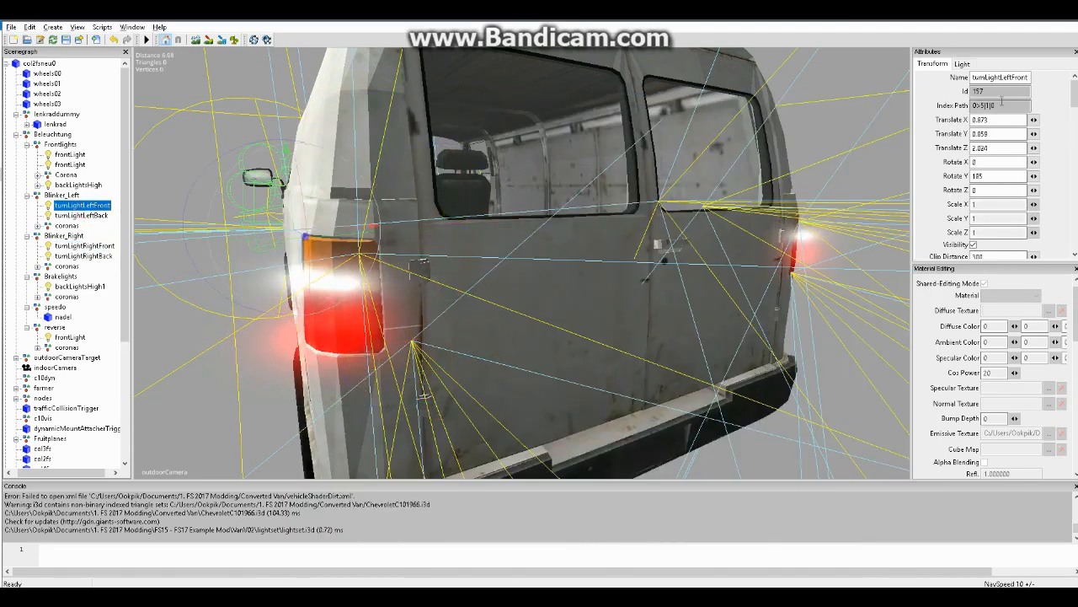
double_click(1004, 103)
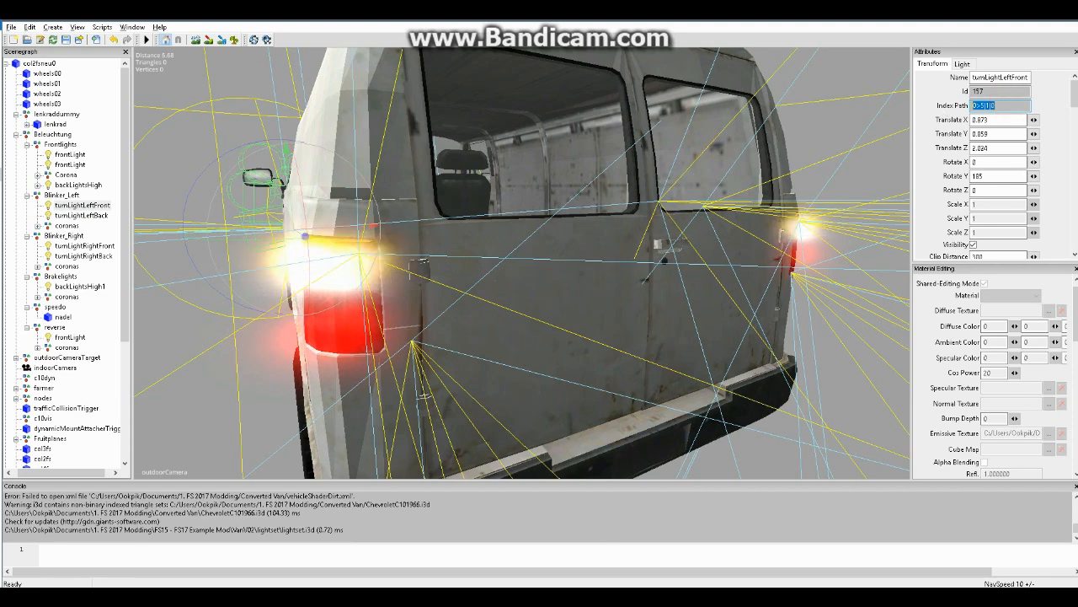
click(524, 596)
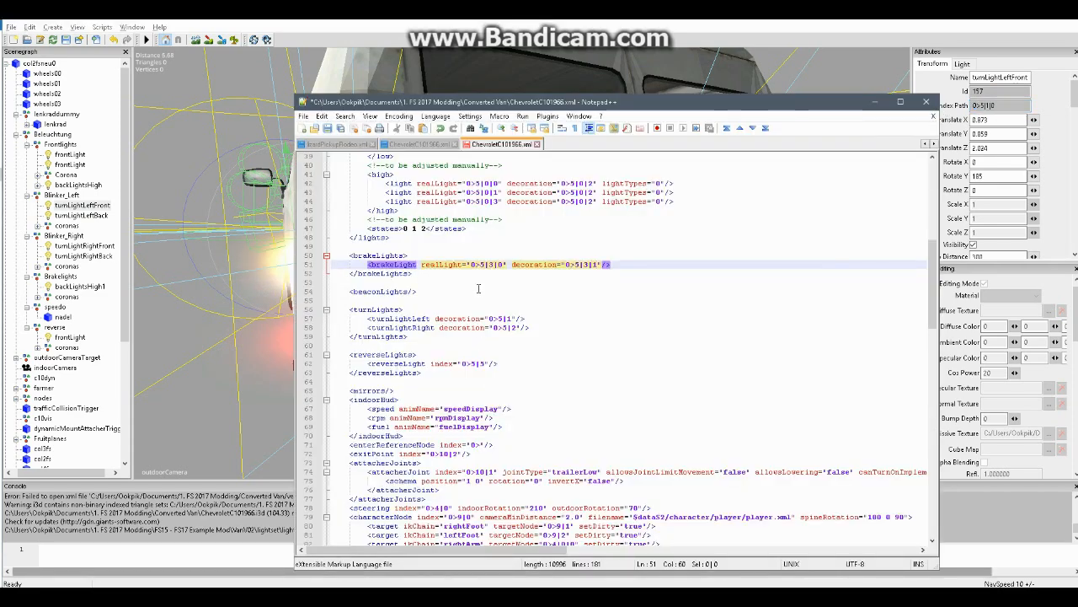
click(512, 318)
text(|0)
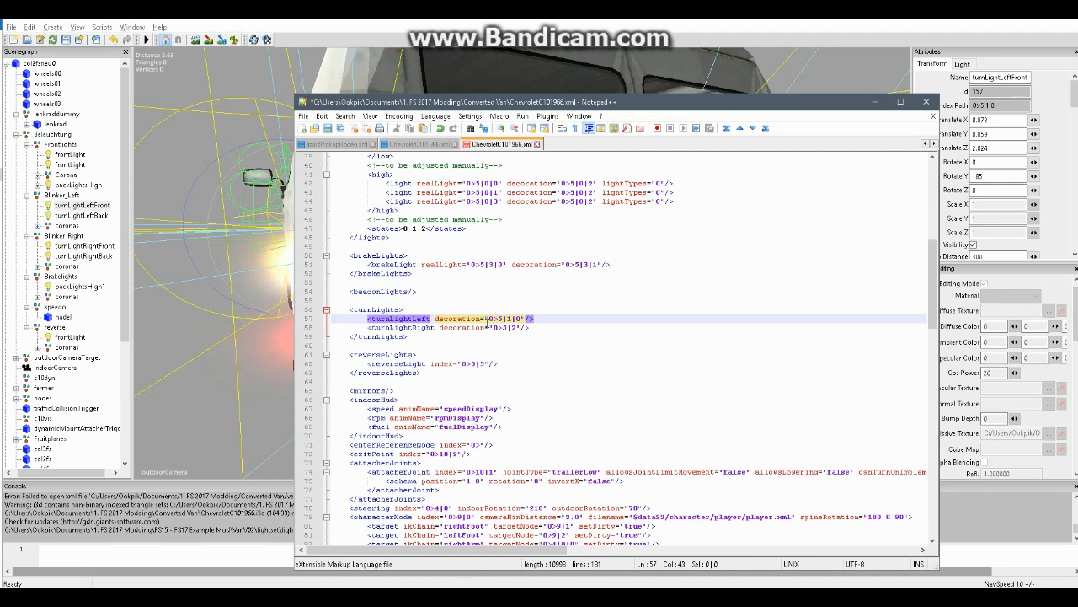
key(BackSpace)
key(BackSpace)
Copy the brakeLight's realLight attribute into the turnLightLeft and turnLightRight entries, before their decoration attributes
drag(421, 265, 508, 270)
key(ctrl+c)
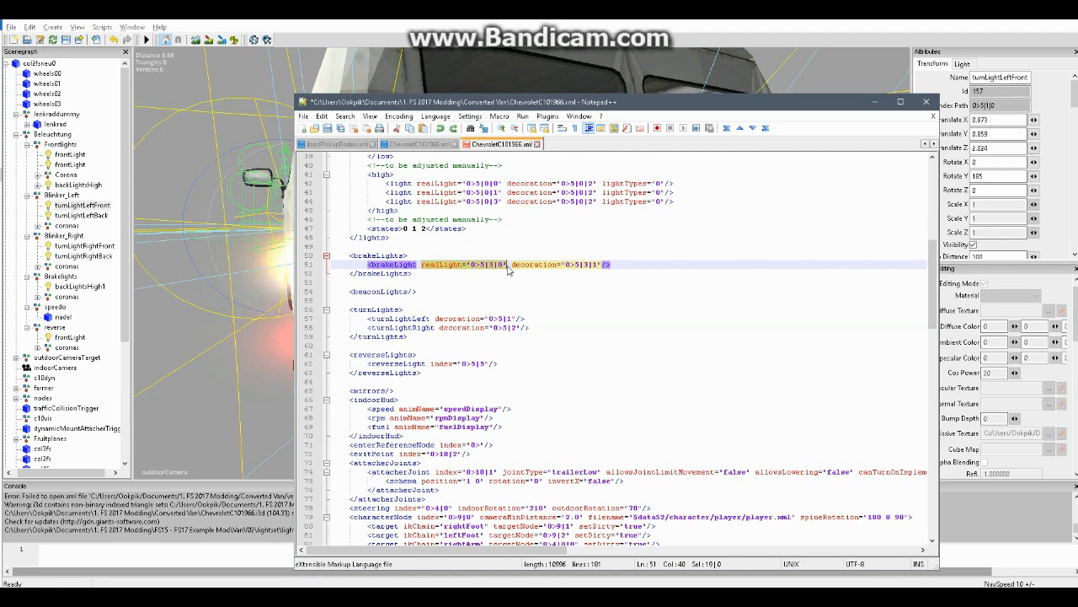
click(435, 319)
key(ctrl+v)
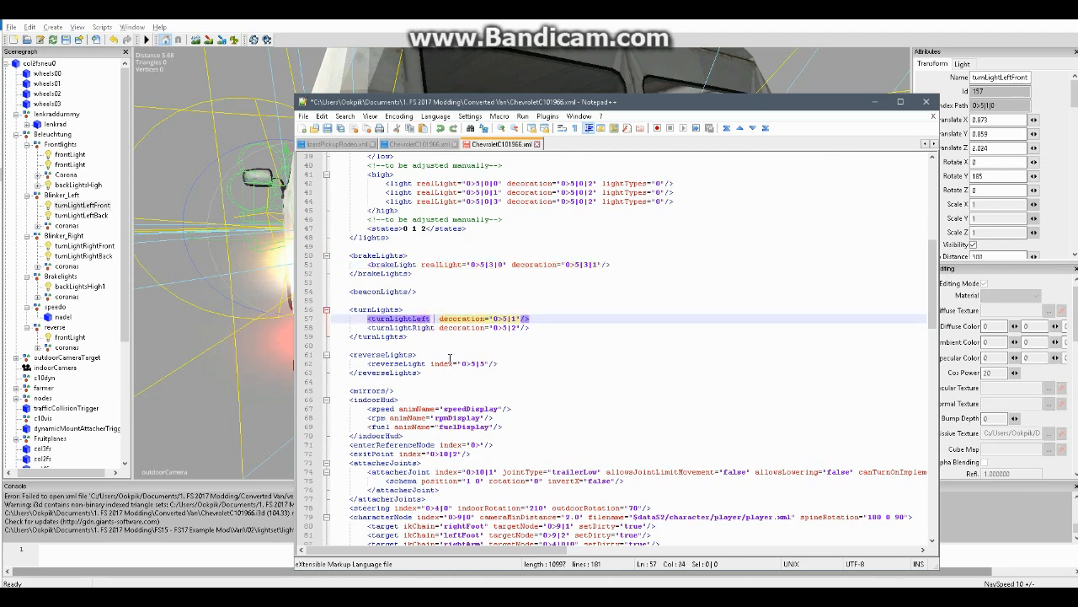
click(436, 327)
text(realLight="0>5|3|0")
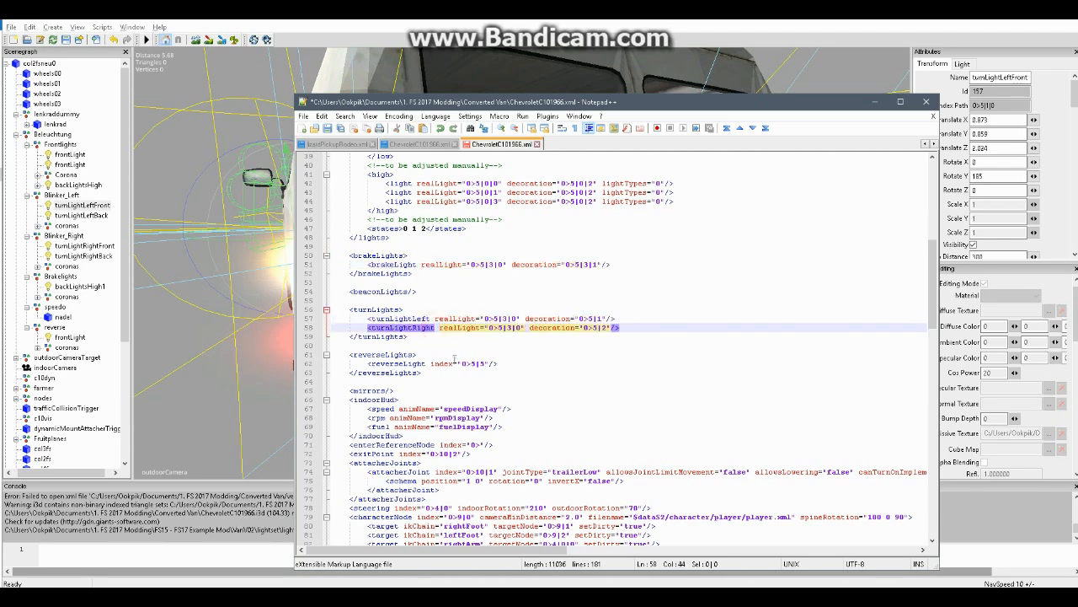
Copy turnLightLeftFront's index path, 0>5|1|0, from GIANTS Editor and enter it as turnLightLeft's realLight value in Notepad++
double_click(1004, 103)
key(ctrl+c)
key(alt+Tab)
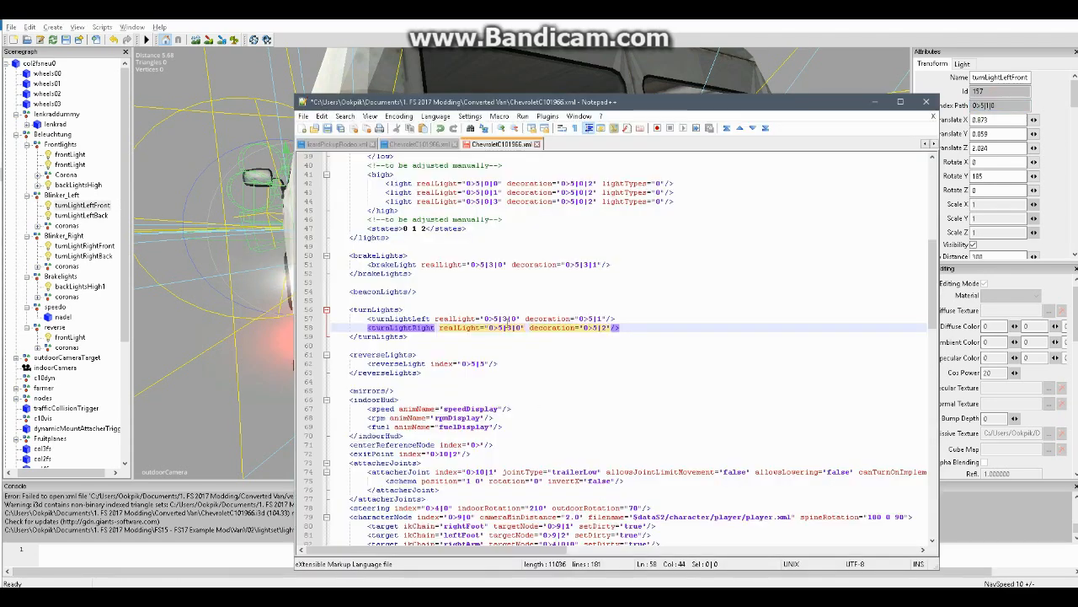
drag(516, 319, 486, 319)
key(ctrl+v)
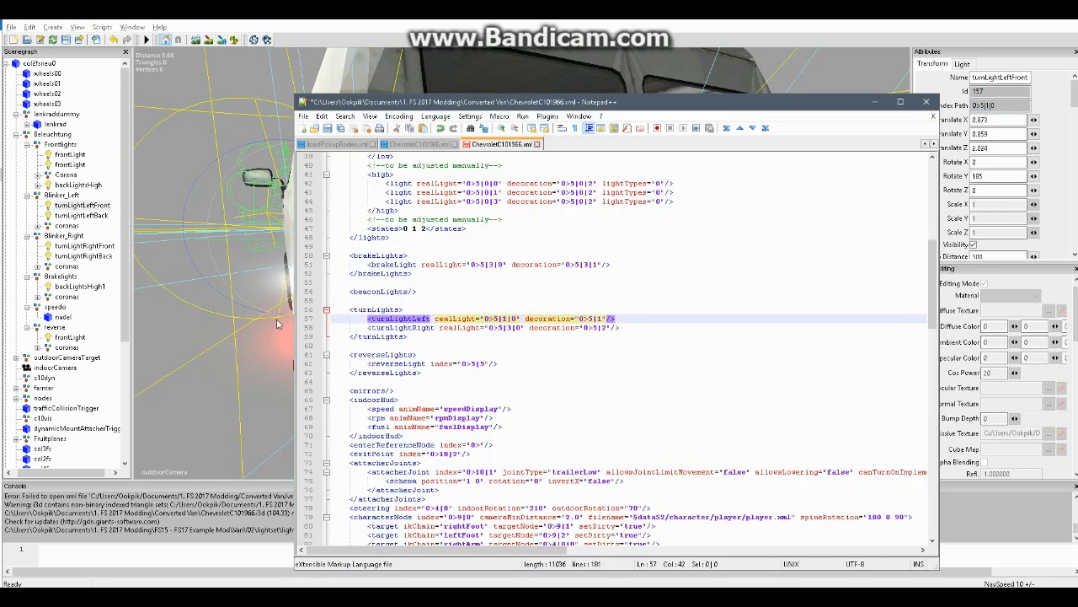
Select turnLightLeftBack in GIANTS Editor, and duplicate the turnLightLeft entry onto a new line below it in the Notepad++ vehicle XML
click(95, 215)
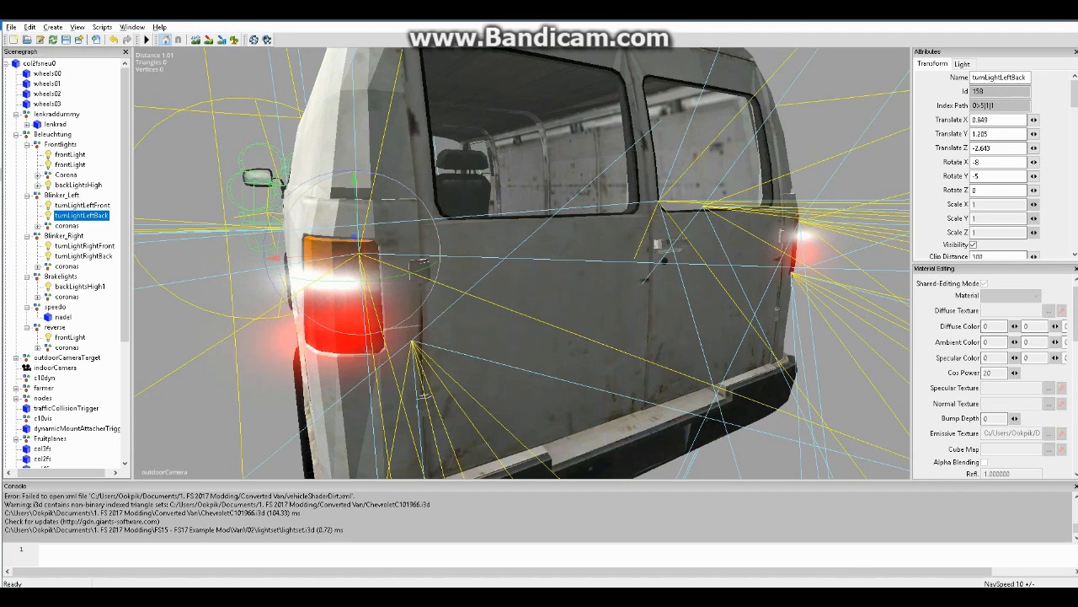
key(alt+Tab)
drag(627, 320, 367, 319)
key(ctrl+c)
click(620, 319)
key(Return)
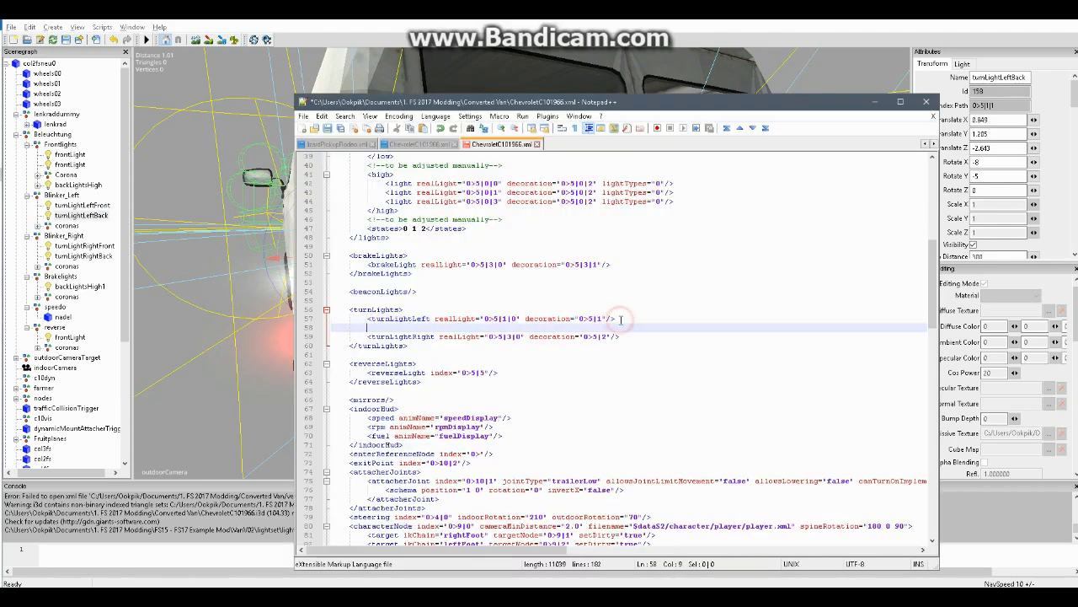
key(ctrl+v)
Copy turnLightLeftBack's index path, 0>5|1|1, from GIANTS Editor into the second turnLightLeft entry's realLight value in Notepad++
click(83, 216)
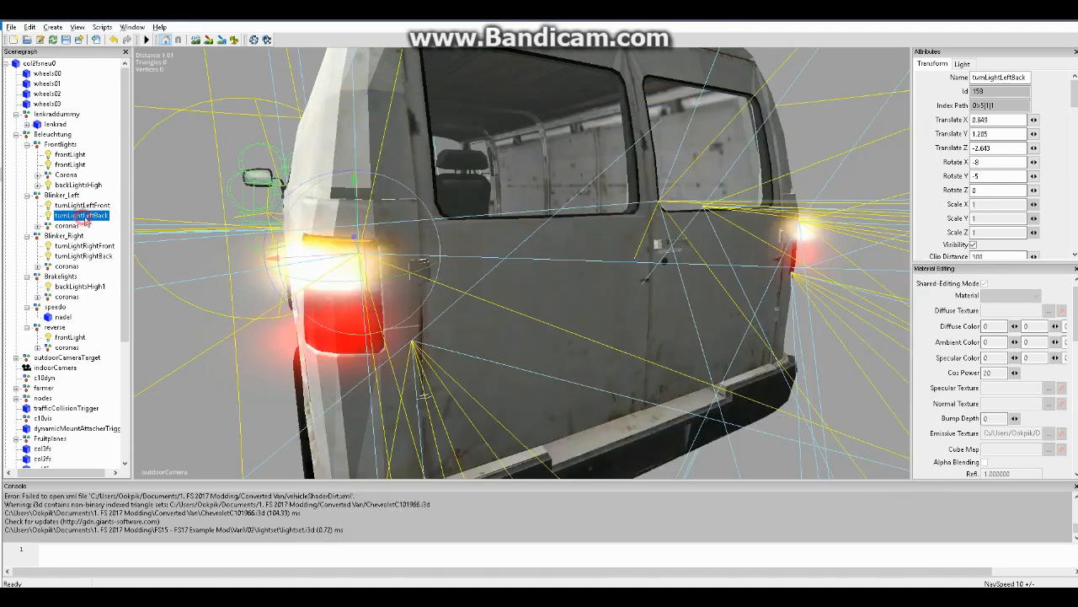
triple_click(1002, 107)
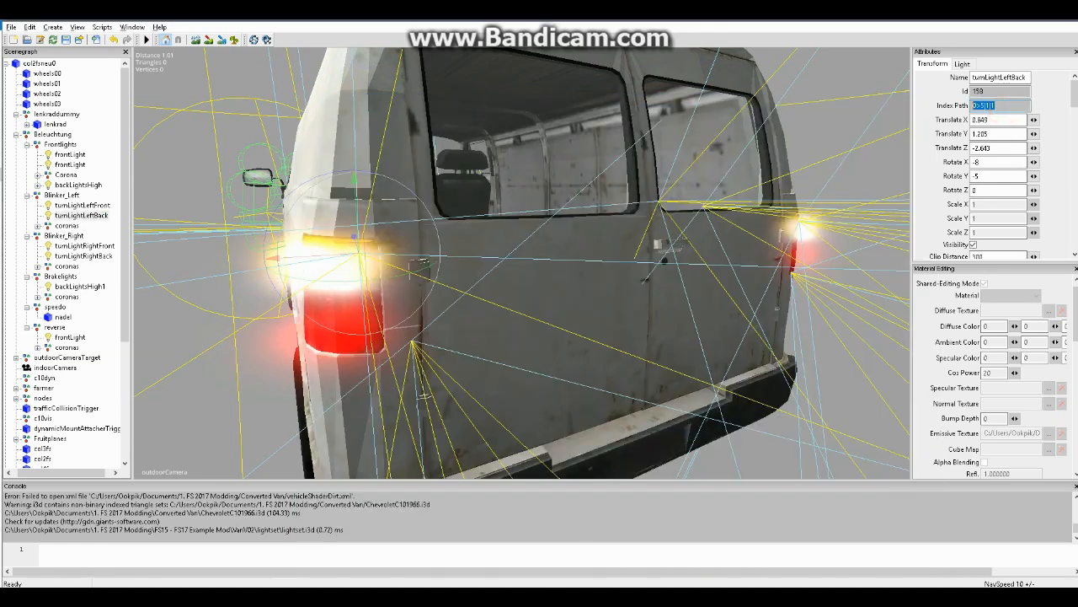
key(alt+Tab)
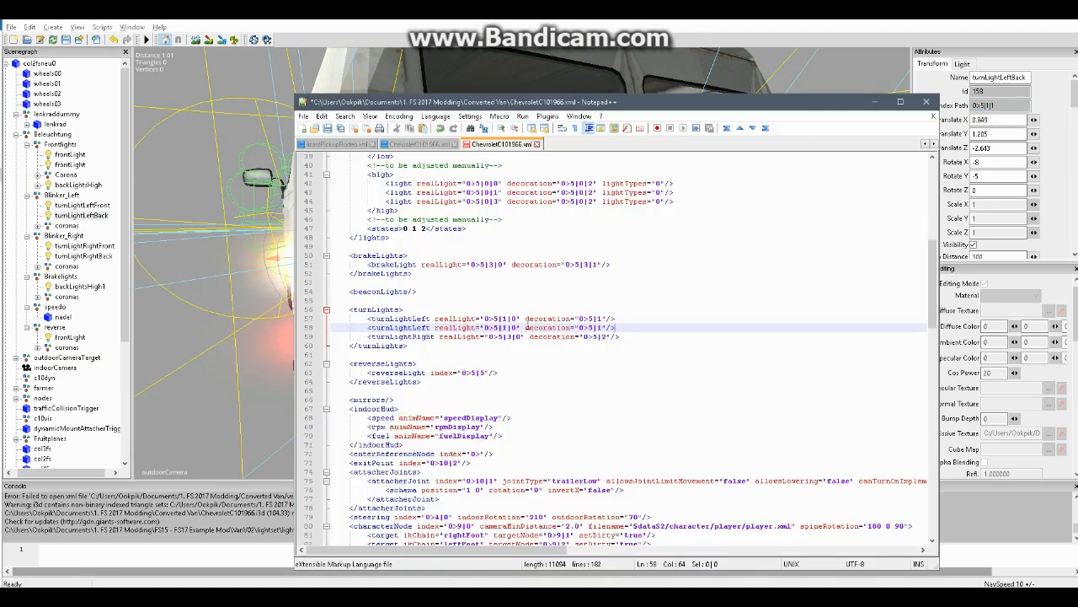
drag(515, 327, 487, 327)
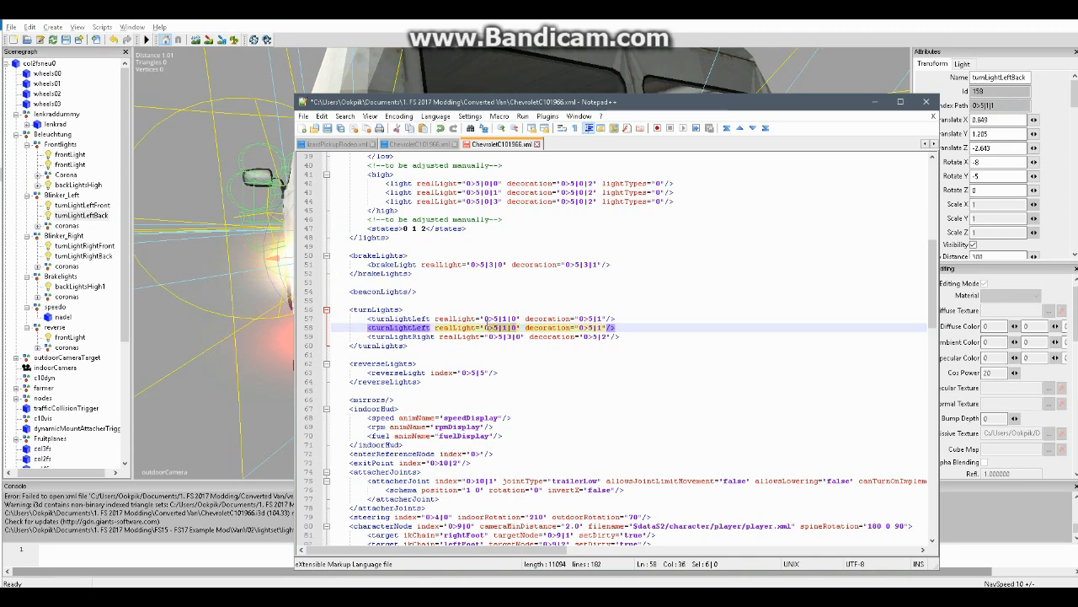
key(ctrl+v)
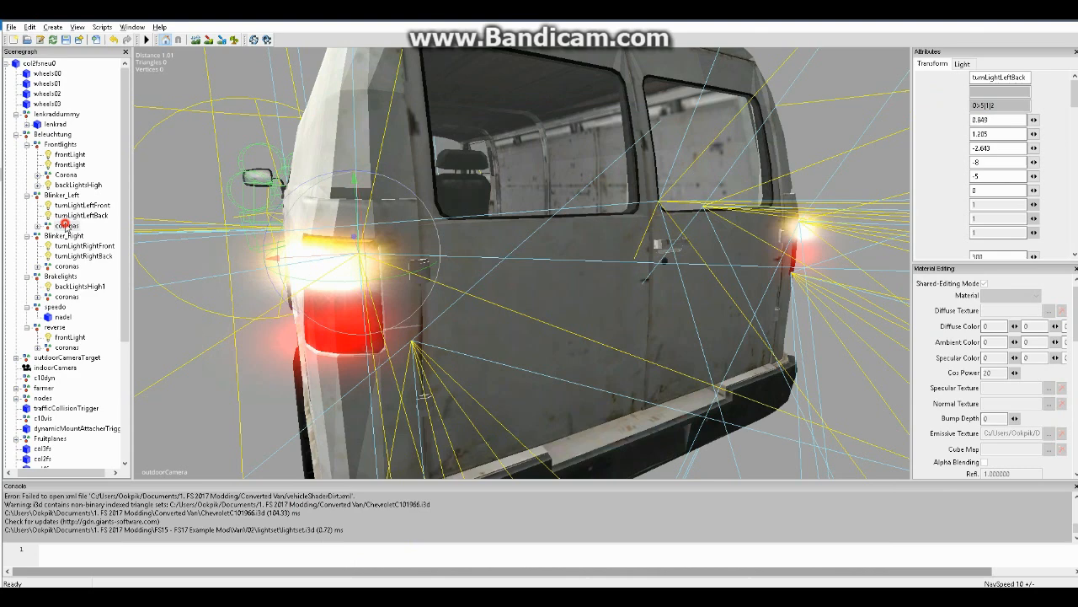
Look up the Blinker_Left coronas index path in GIANTS Editor and set both turnLightLeft decorations in Notepad++ to 0>5|1|2
click(67, 225)
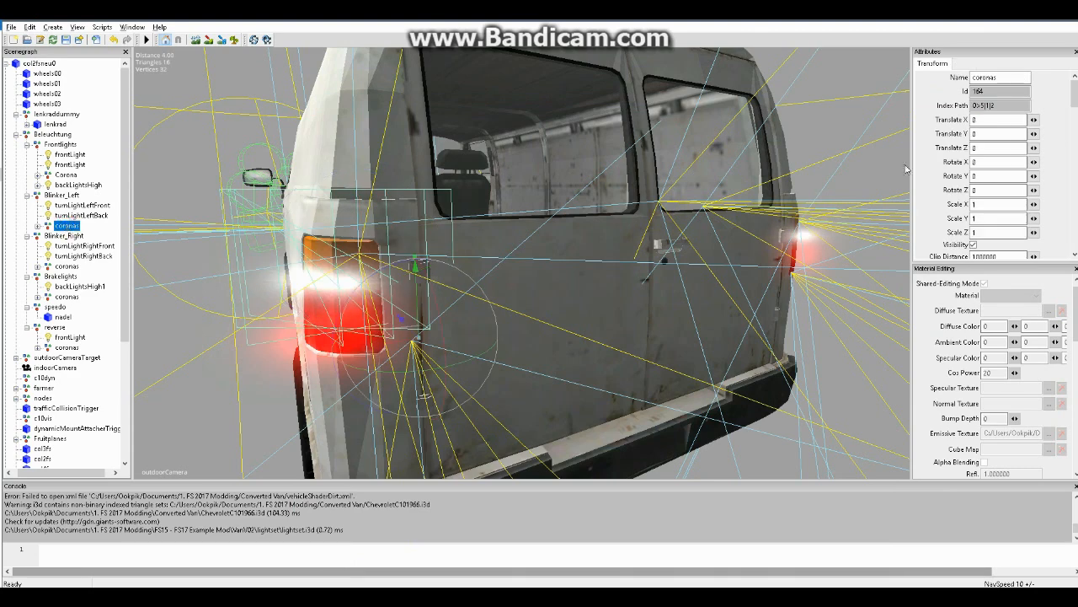
drag(1001, 106, 899, 116)
click(632, 597)
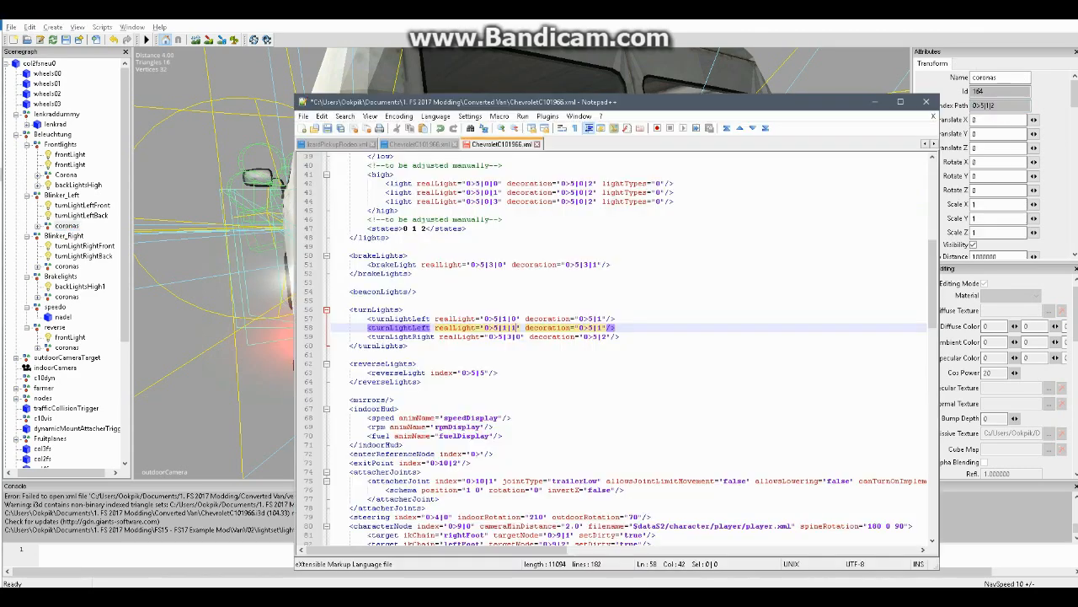
click(599, 319)
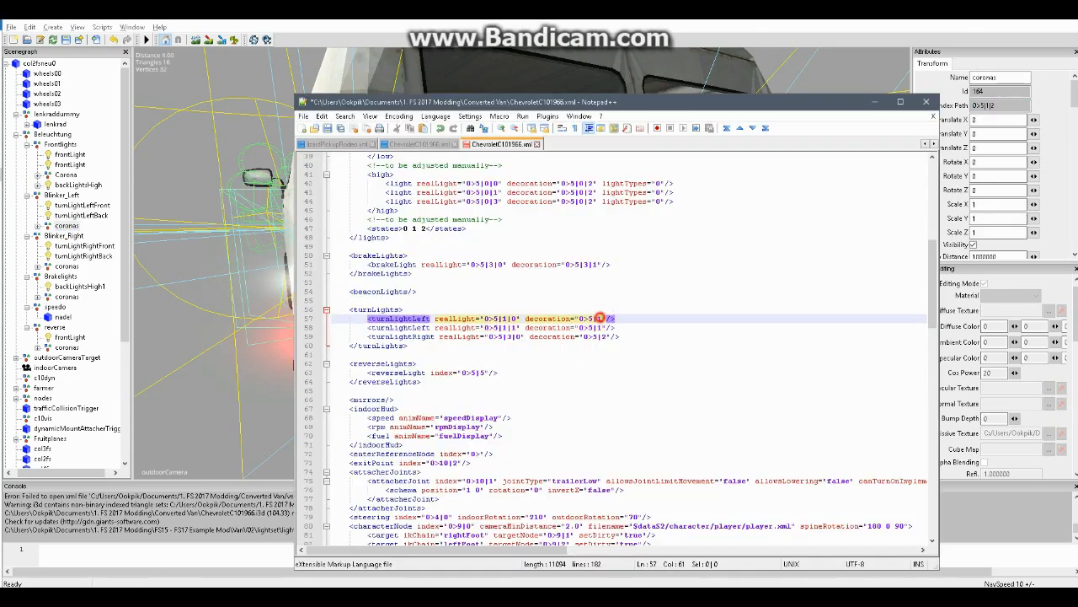
text(|2)
click(599, 327)
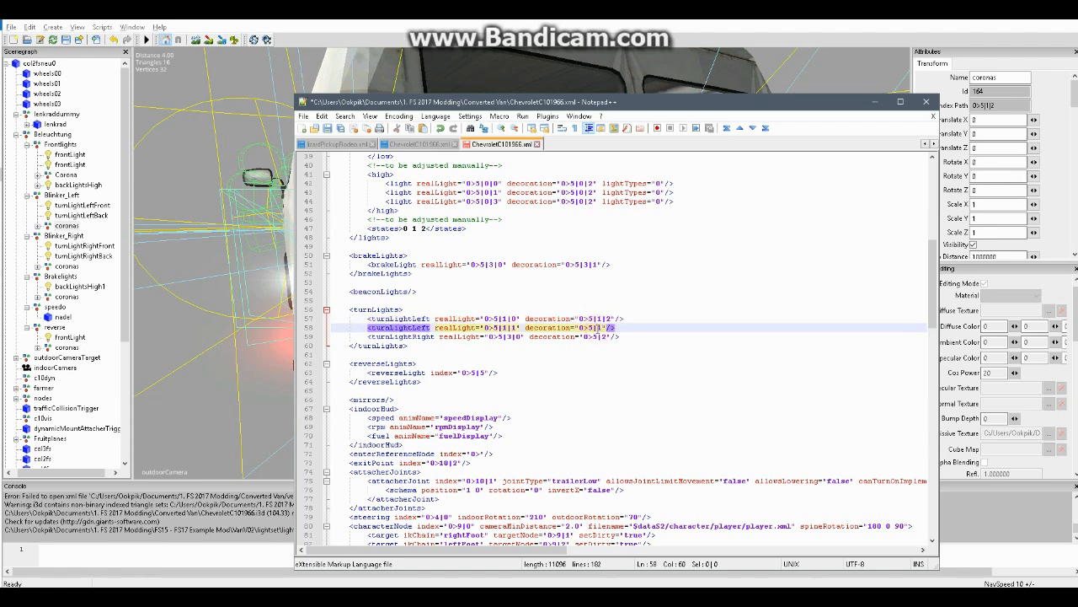
drag(606, 328, 584, 327)
key(ctrl+v)
click(609, 353)
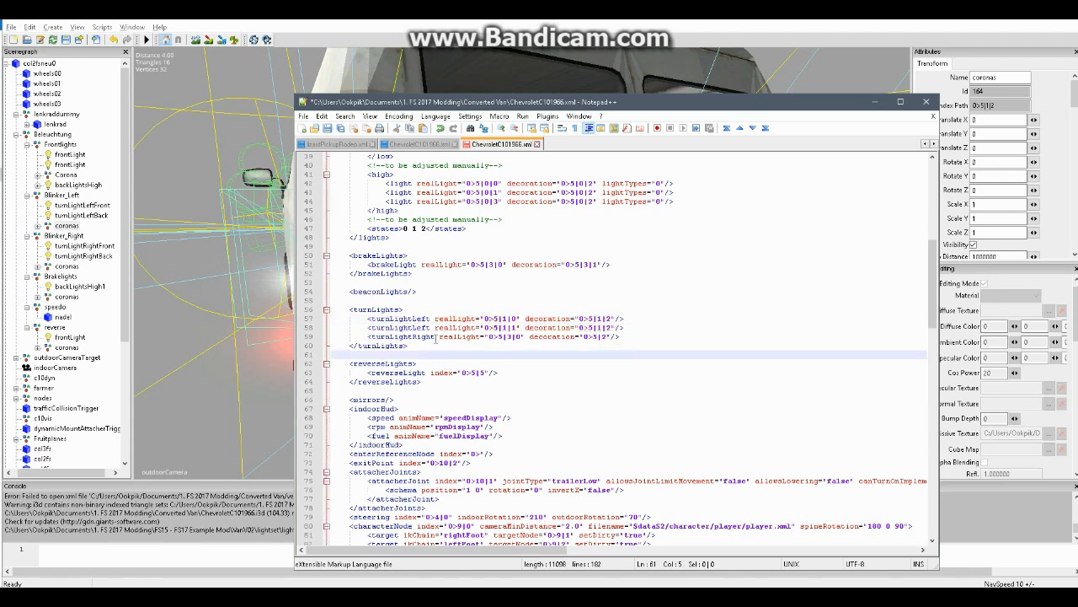
Insert a blank line after the turnLightLeft entries and duplicate the turnLightRight entry onto a new line below it
click(628, 327)
key(Return)
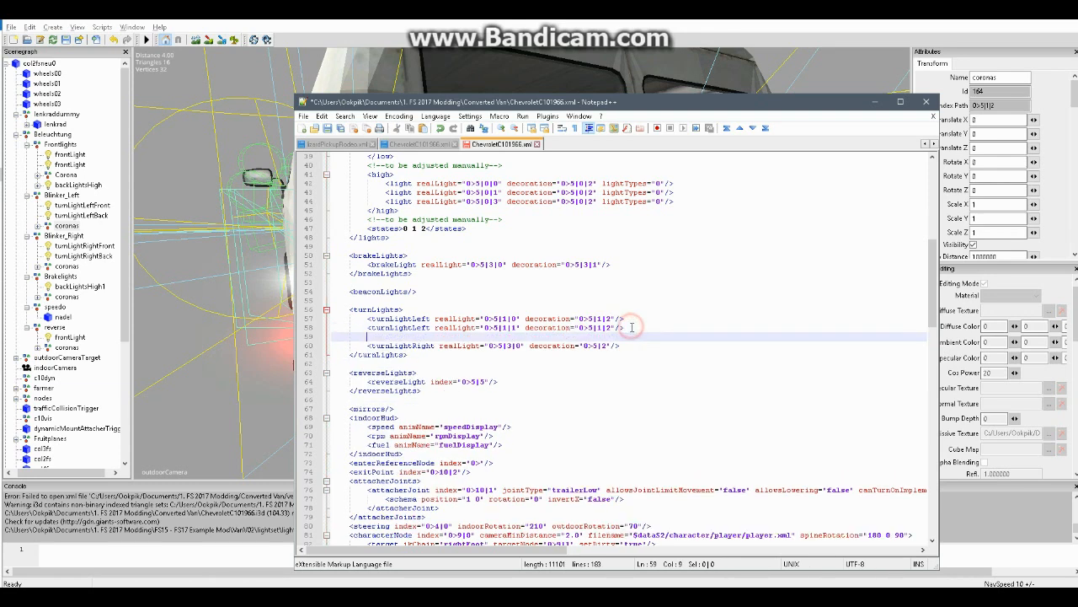
click(620, 345)
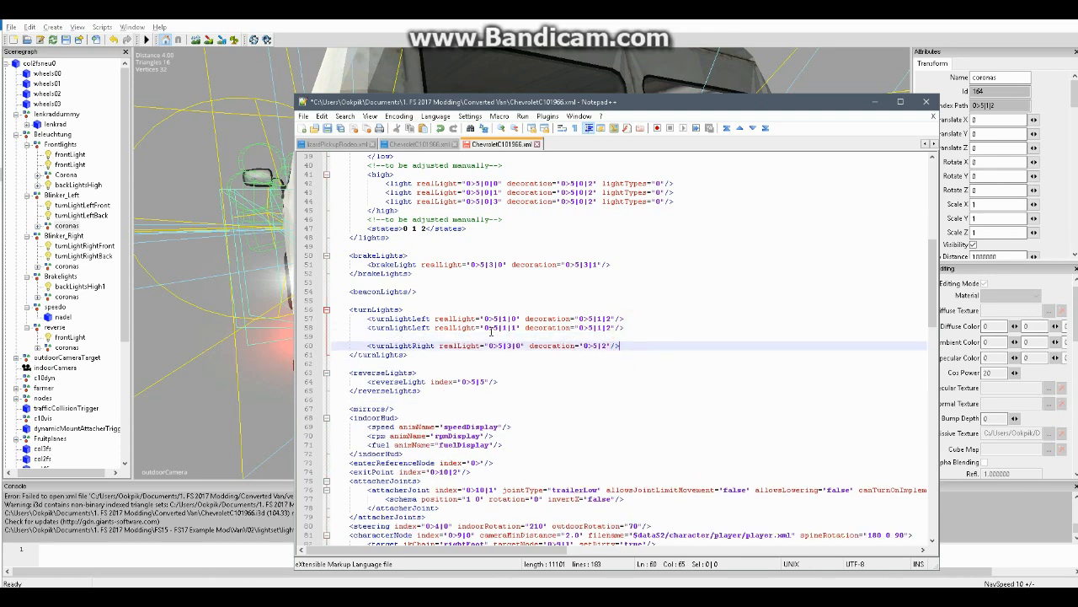
key(shift+Home)
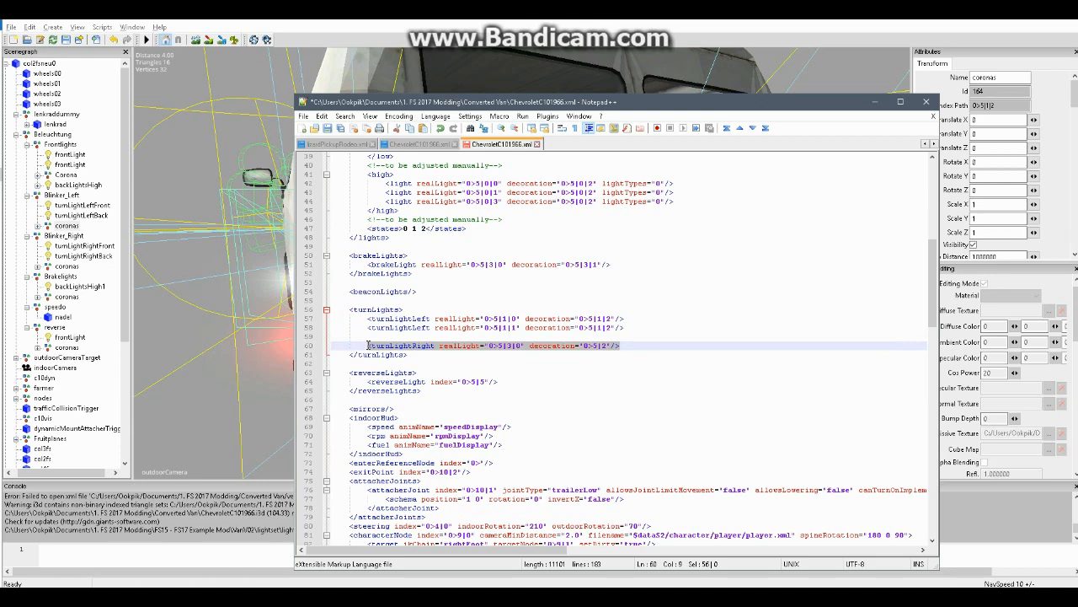
key(ctrl+c)
click(626, 338)
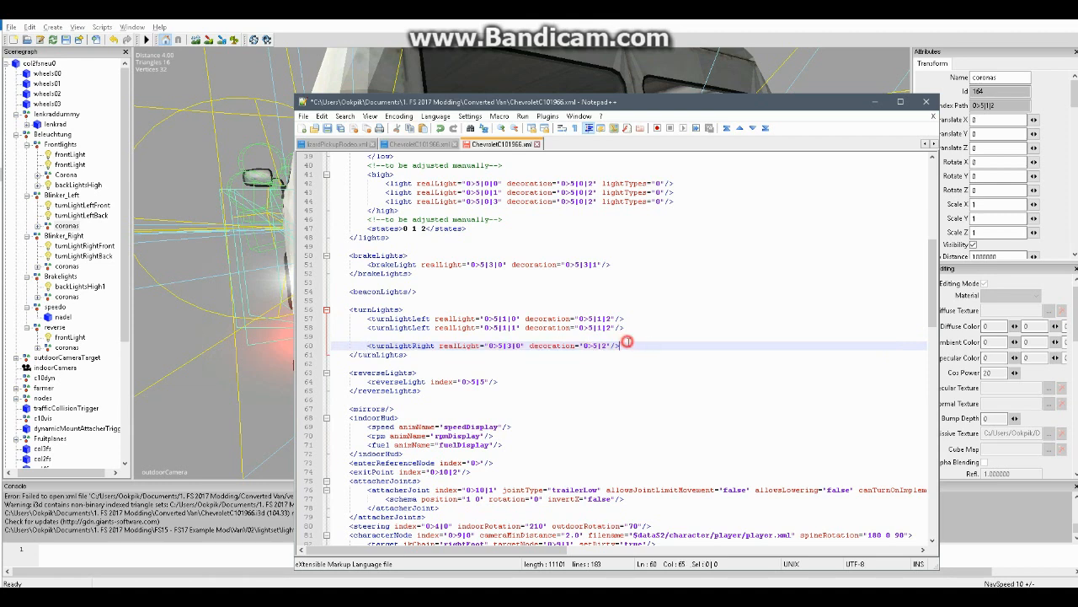
key(Return)
key(ctrl+v)
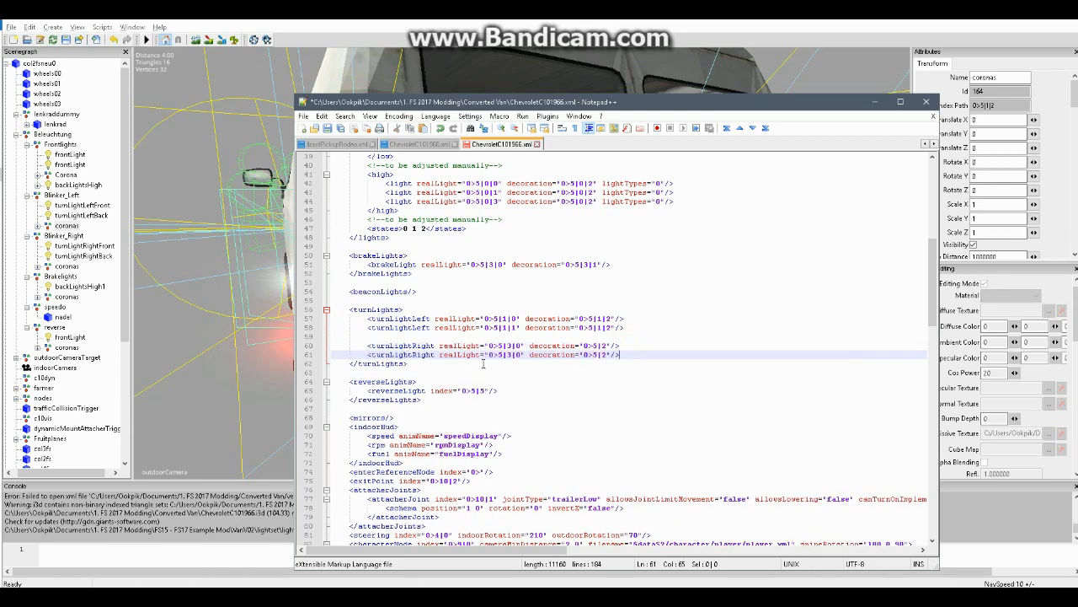
Copy turnLightRightFront's index path, 0>5|2|0, from GIANTS Editor into the first turnLightRight entry's realLight value in Notepad++
click(84, 246)
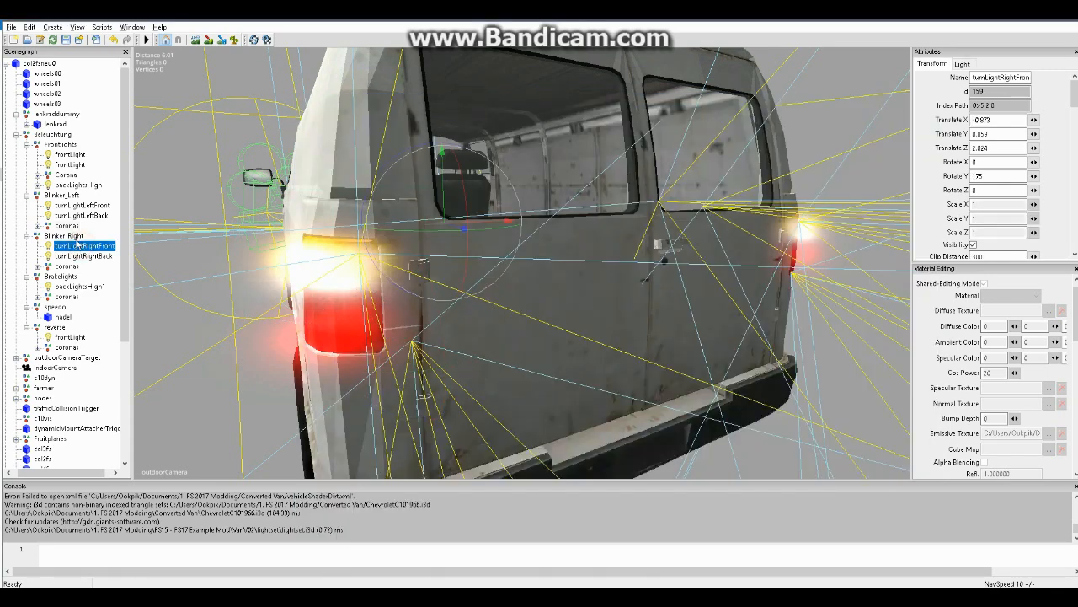
double_click(998, 105)
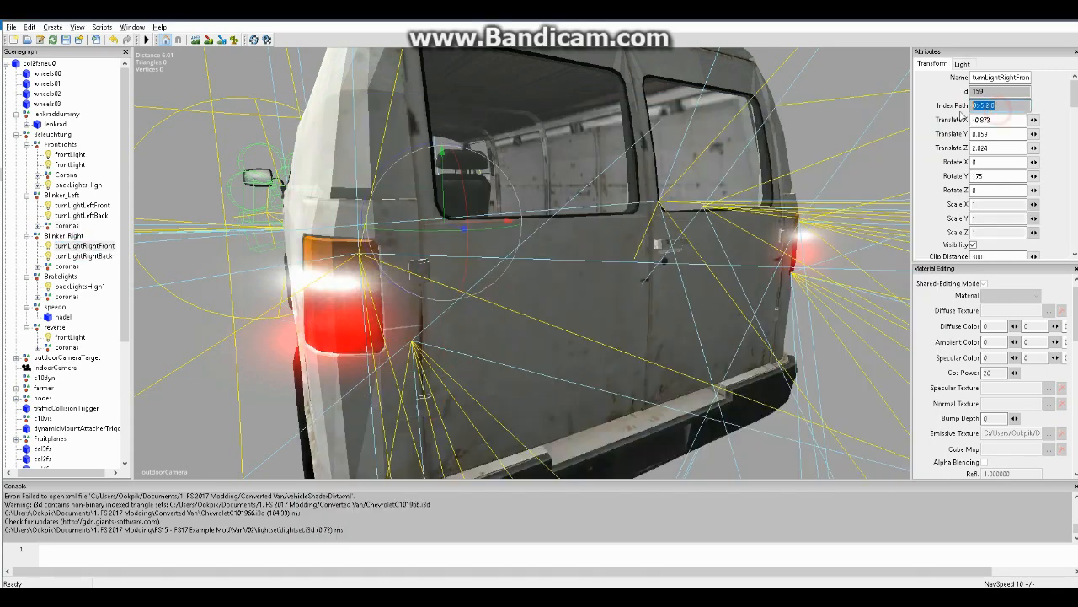
key(alt+Tab)
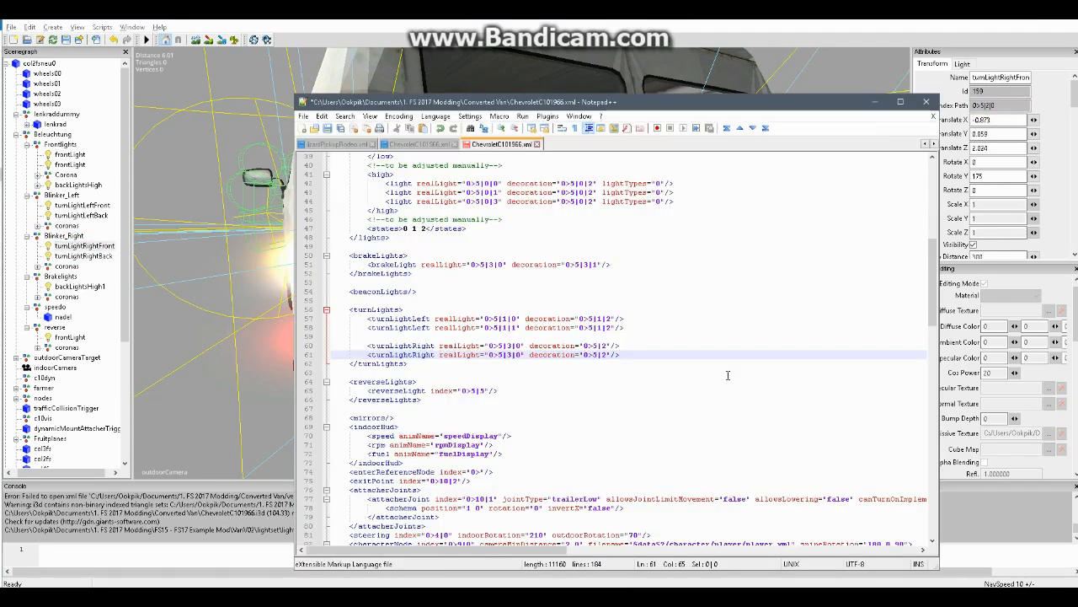
drag(523, 346, 494, 345)
key(ctrl+v)
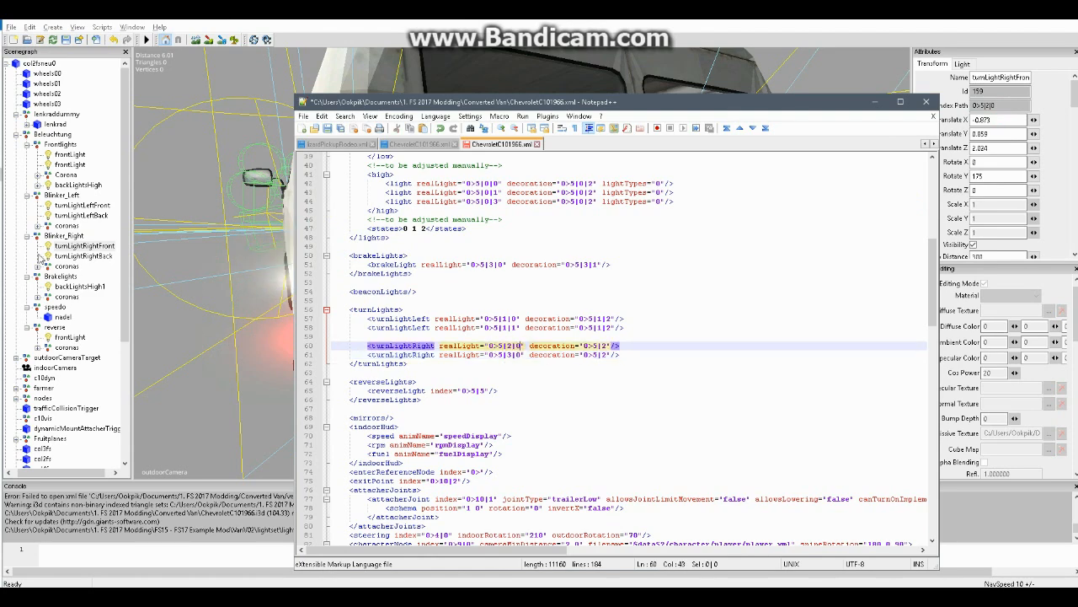
Look up turnLightRightBack's index path in GIANTS Editor and set the second turnLightRight entry's realLight in Notepad++ to 0>5|2|1
click(91, 254)
click(1022, 103)
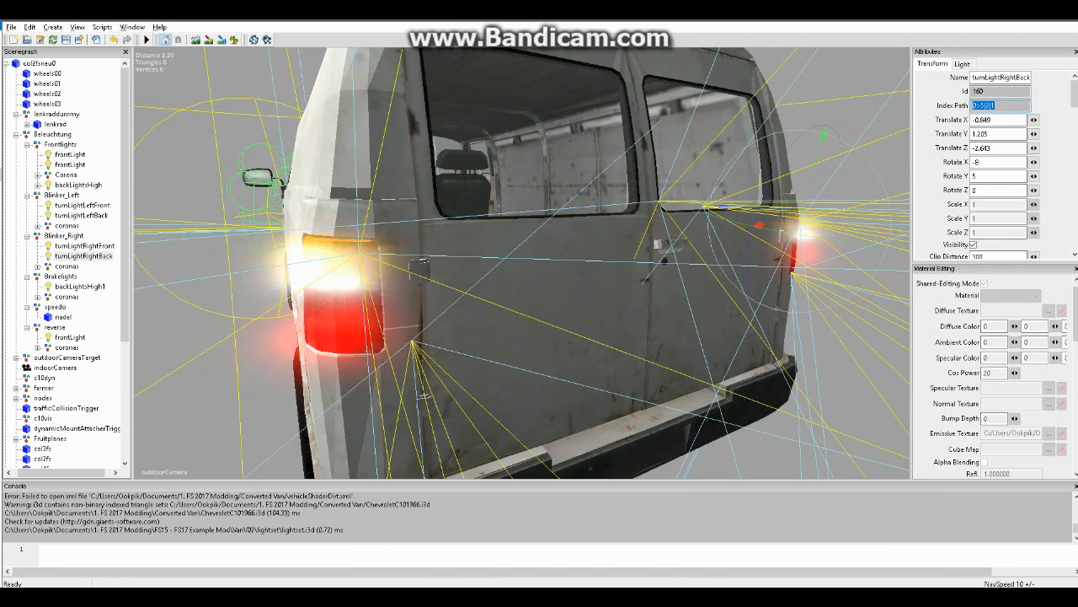
key(alt+Tab)
click(519, 355)
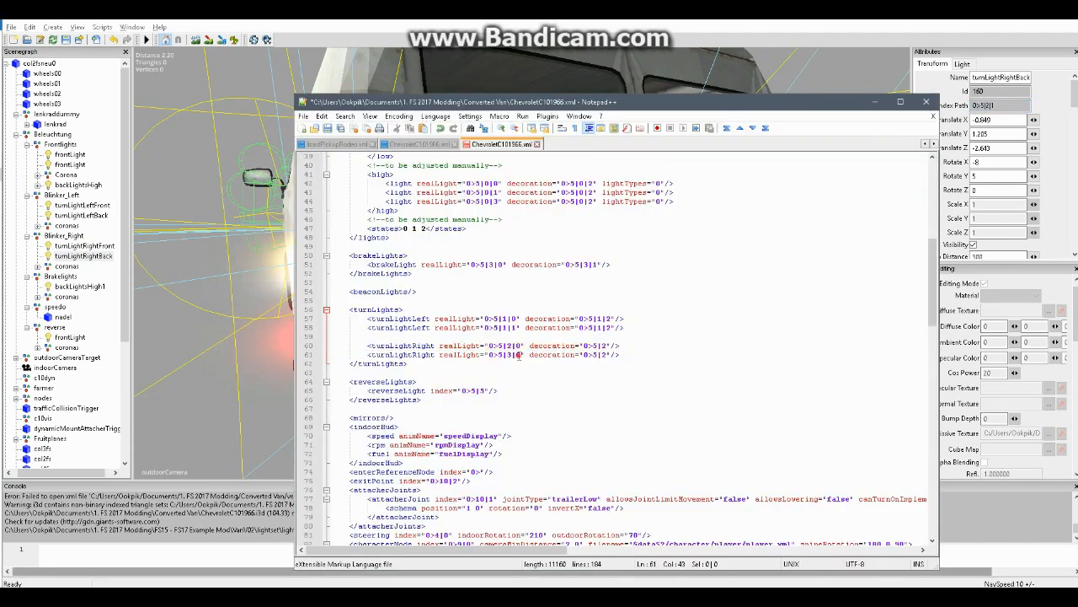
key(BackSpace)
key(BackSpace)
key(BackSpace)
text(2|1)
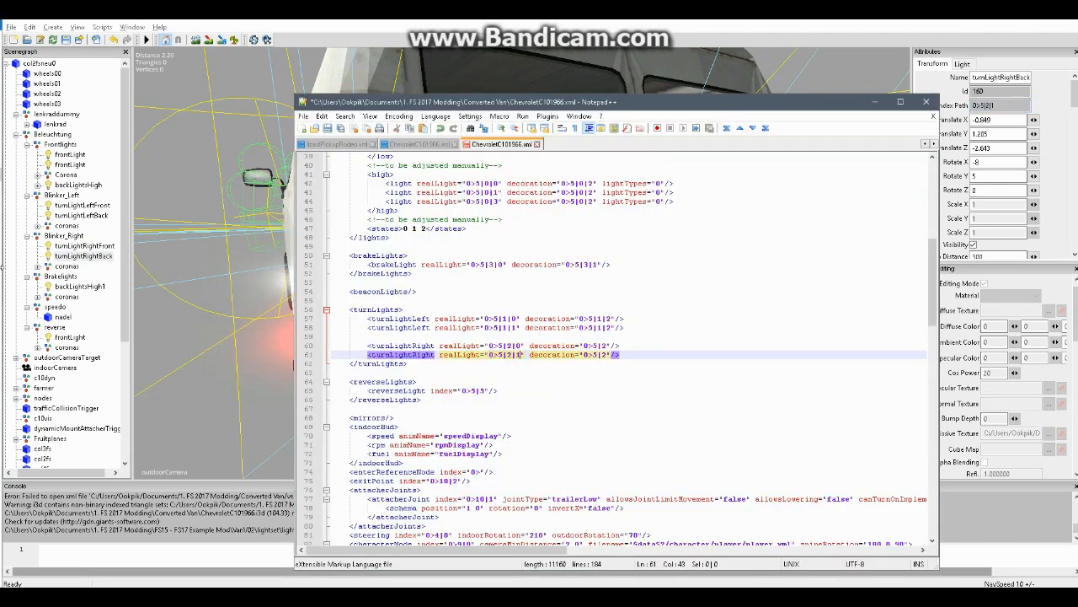
Look up the Blinker_Right coronas index path in GIANTS Editor and set both turnLightRight decorations in Notepad++ to 0>5|2|2
click(67, 265)
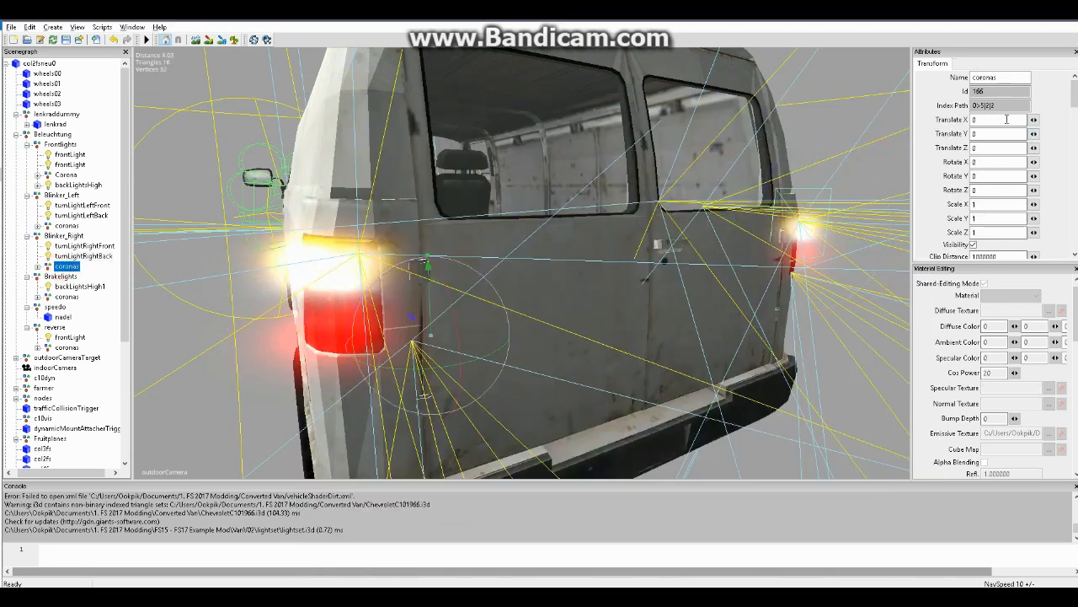
drag(973, 106, 1021, 105)
click(621, 596)
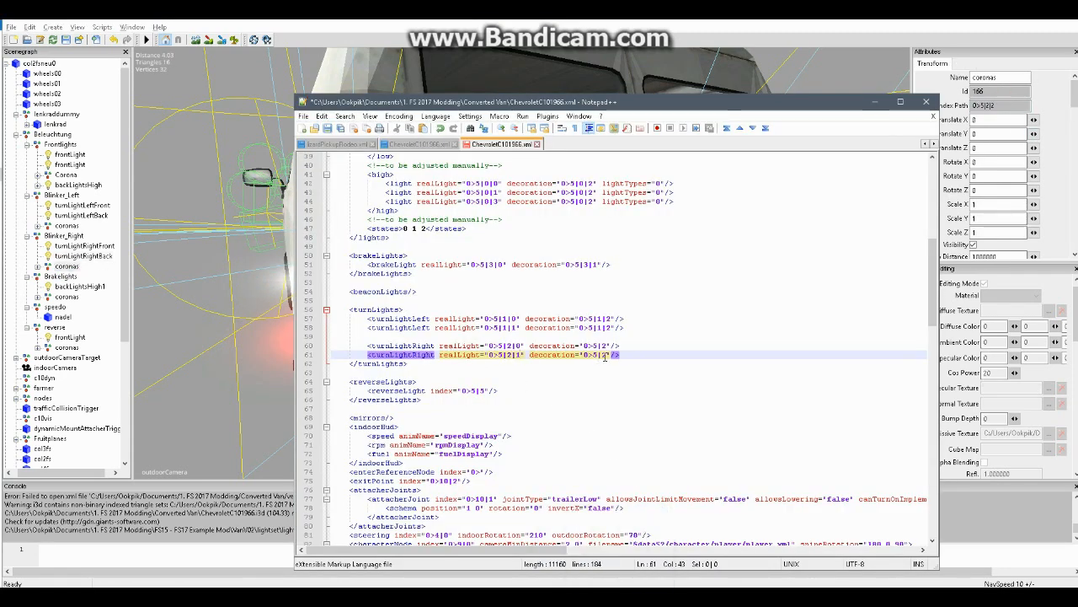
drag(607, 357, 584, 355)
key(ctrl+v)
click(607, 345)
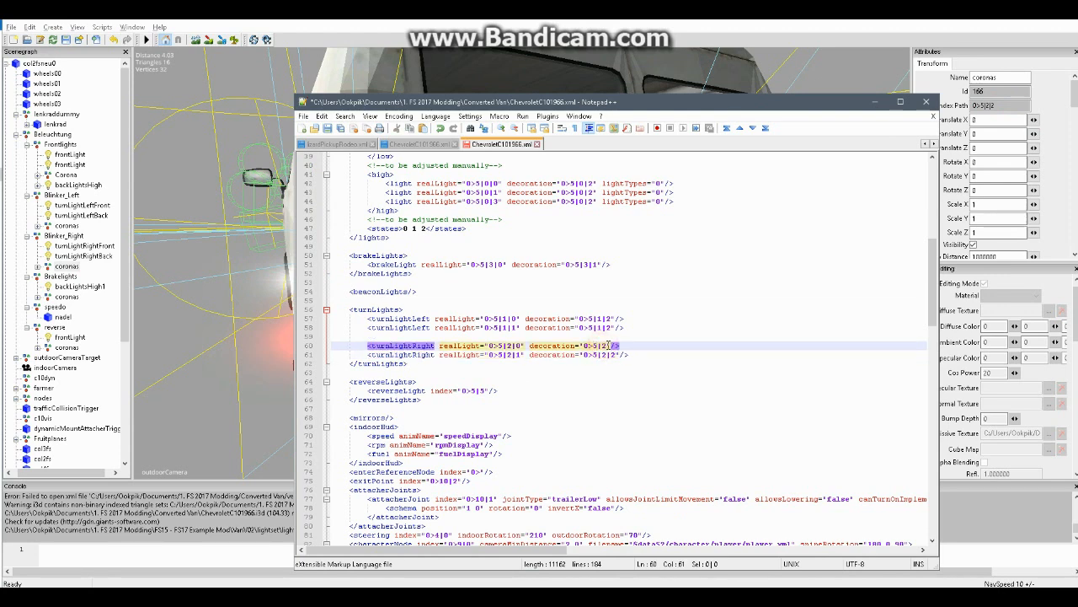
drag(608, 346, 584, 346)
key(ctrl+v)
Copy the realLight attribute from the second turnLightRight entry into the reverseLight entry, placed before its index attribute with a single space
click(646, 390)
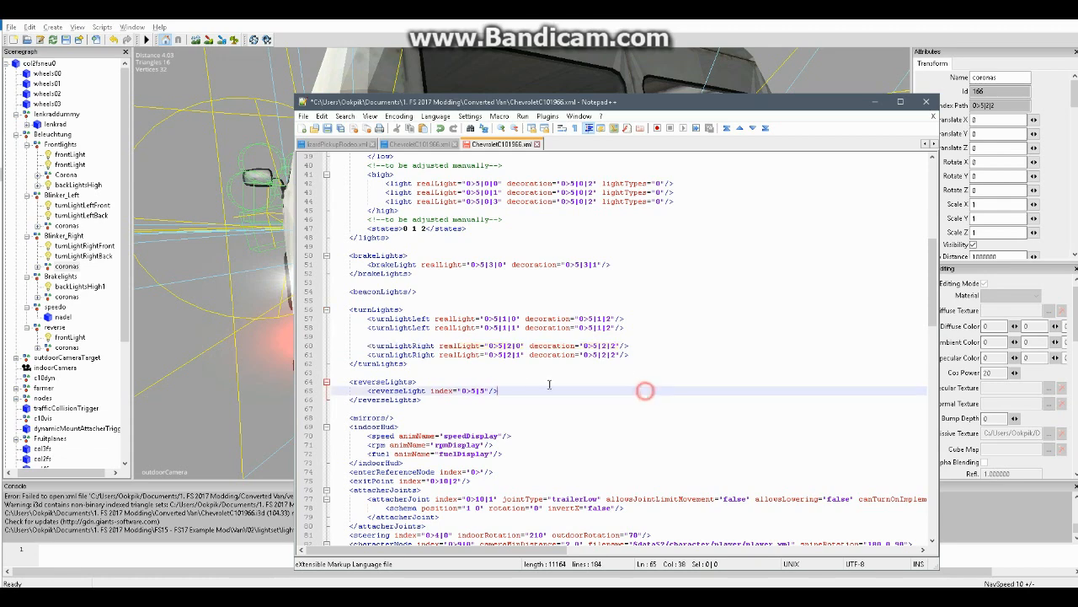
scroll(522, 384, down, 1)
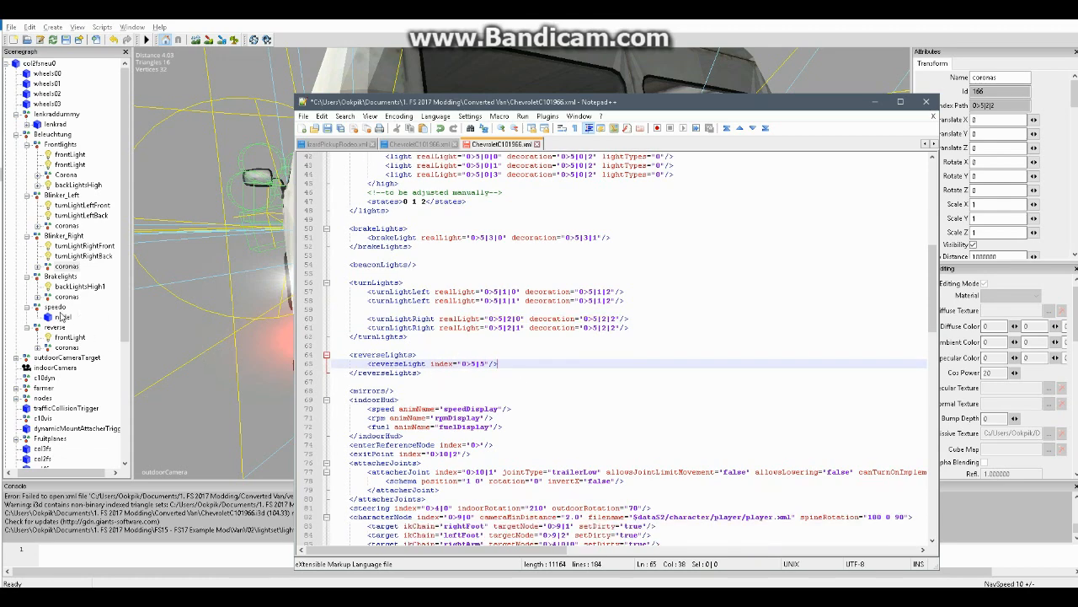
click(69, 337)
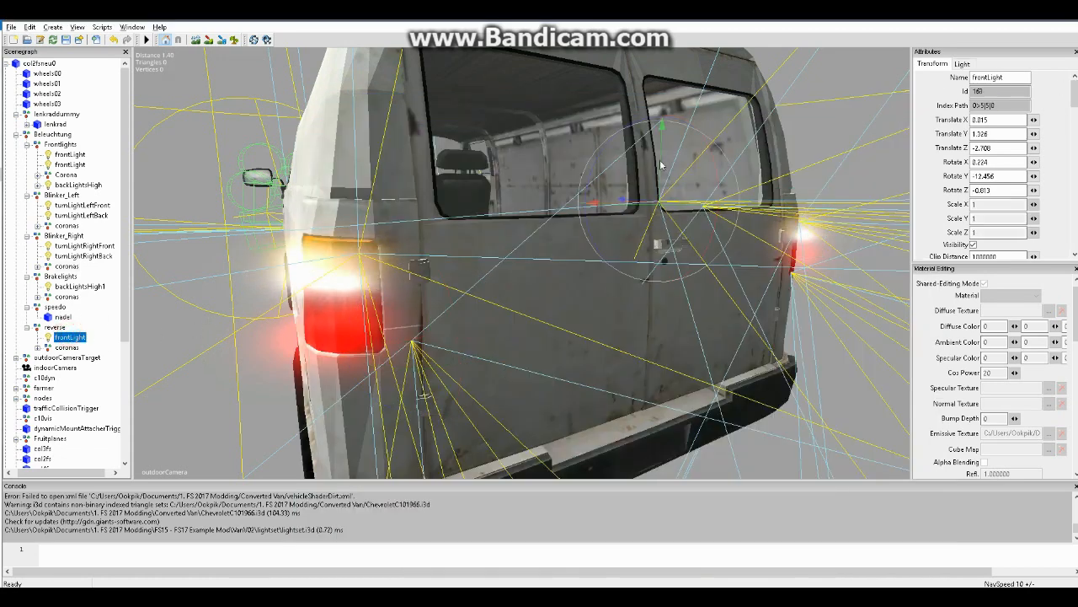
double_click(1002, 105)
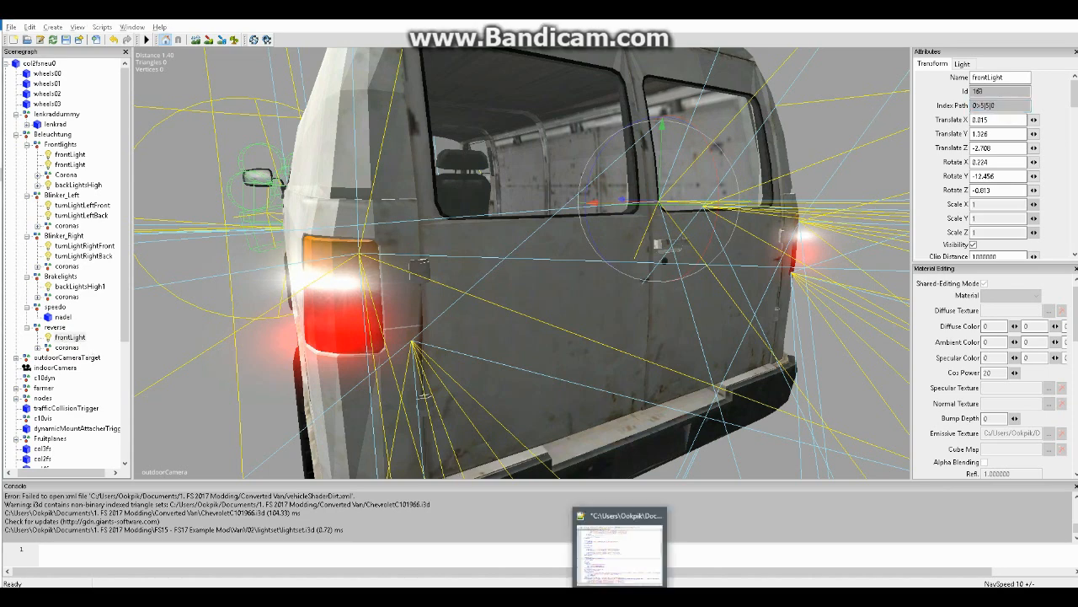
click(620, 597)
drag(437, 332, 525, 331)
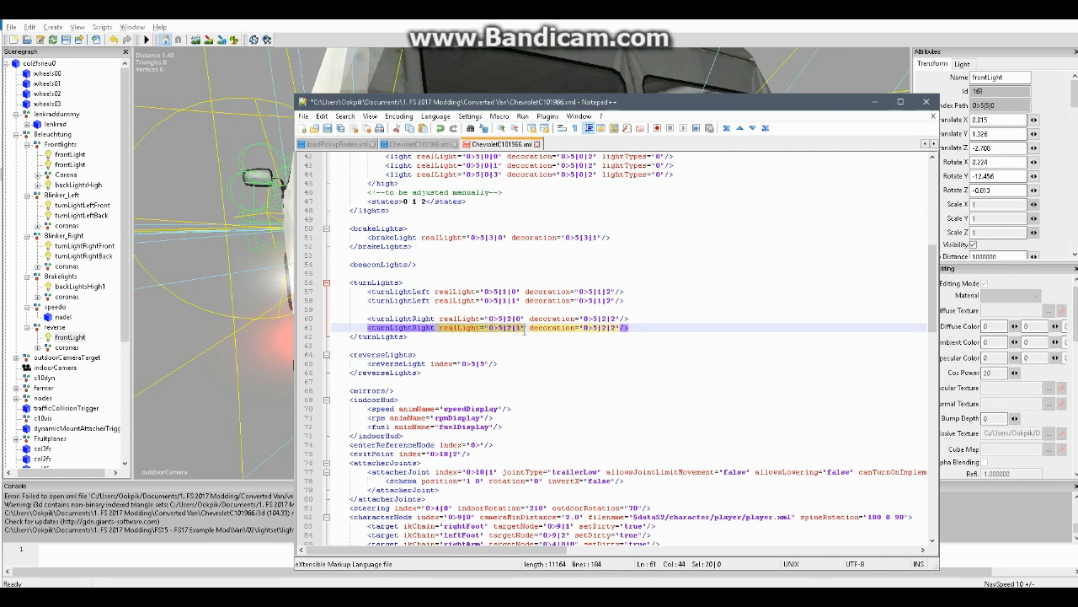
click(428, 364)
key(ctrl+v)
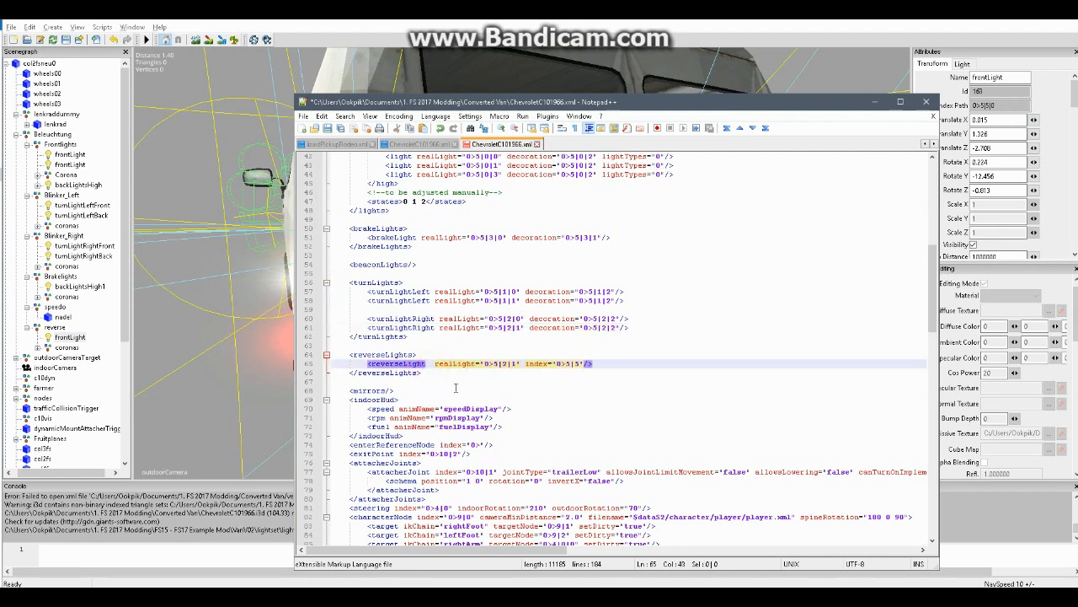
click(436, 364)
key(BackSpace)
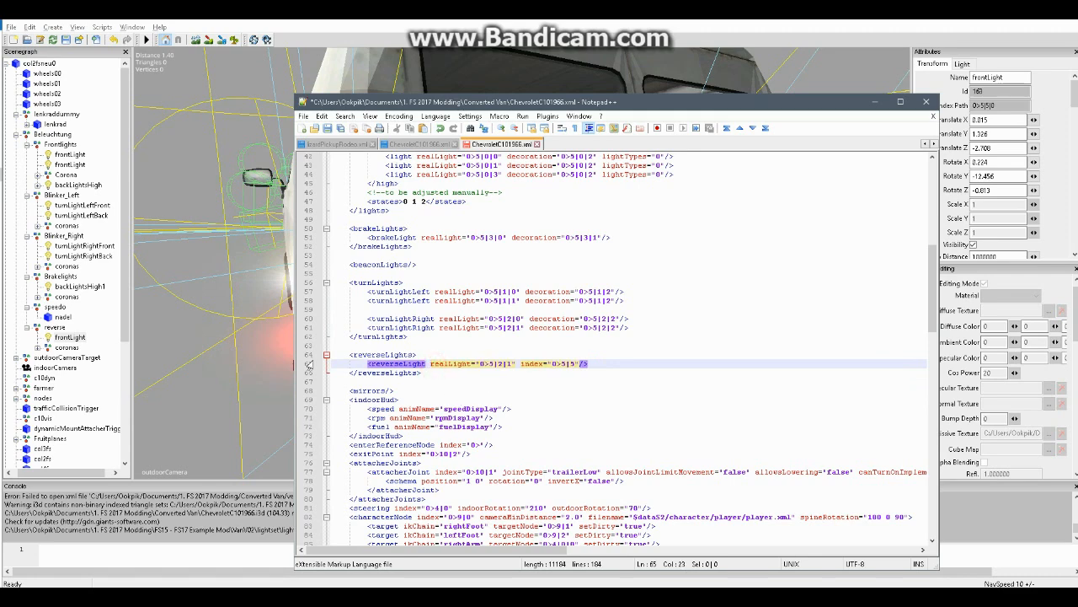
Copy the index path of the reverse group's frontLight, 0>5|5|0, from GIANTS Editor into reverseLight's realLight value in Notepad++
drag(1008, 107, 937, 113)
key(ctrl+c)
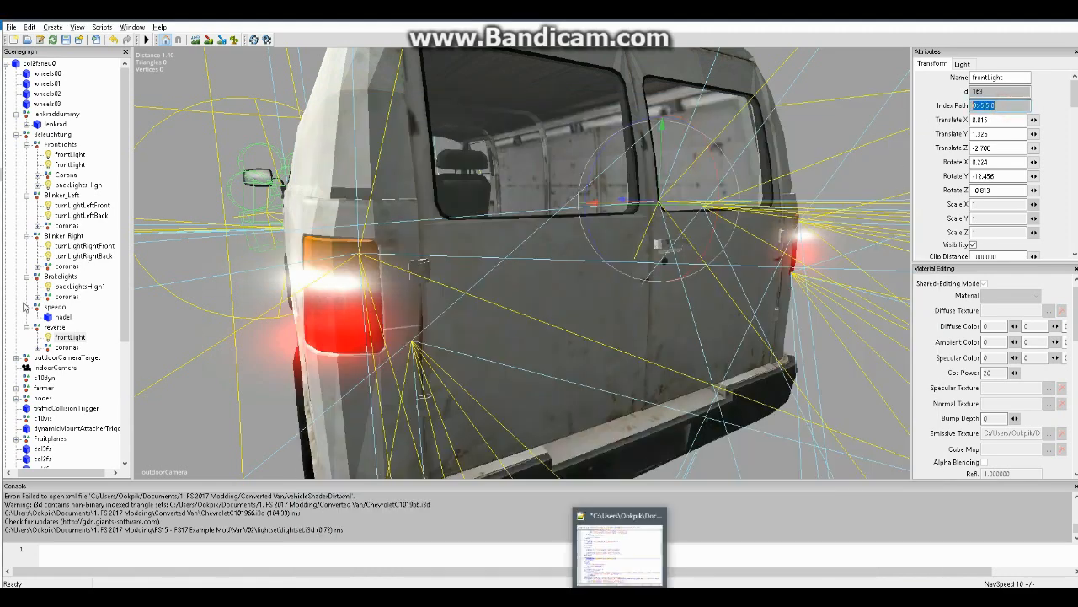
click(650, 595)
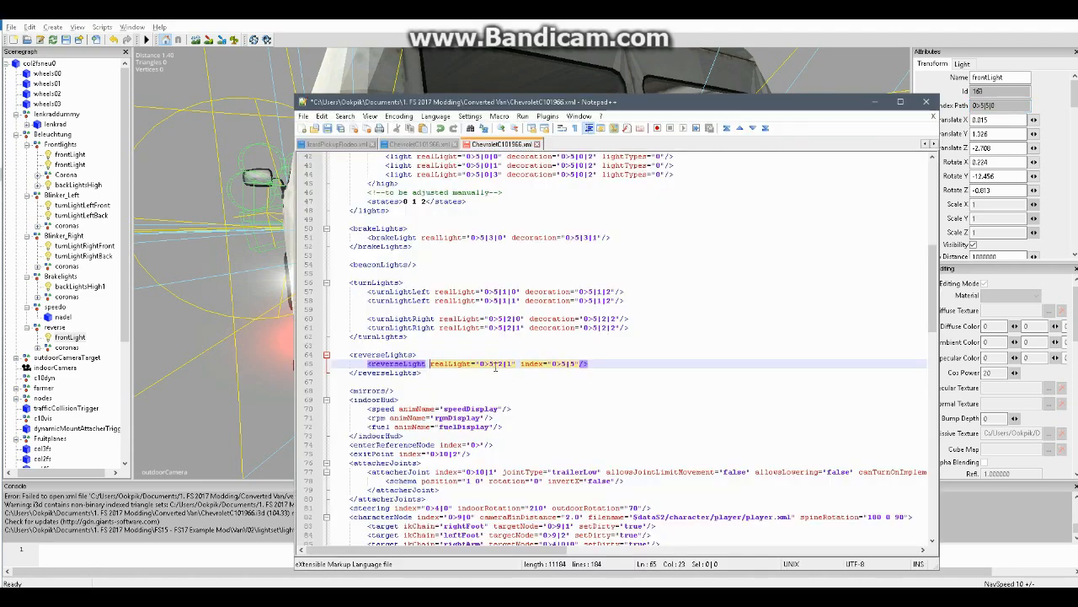
drag(512, 366, 481, 365)
key(ctrl+v)
Look up the reverse coronas index path in GIANTS Editor and set the reverseLight entry's index value in Notepad++ to 0>5|5|1
click(67, 346)
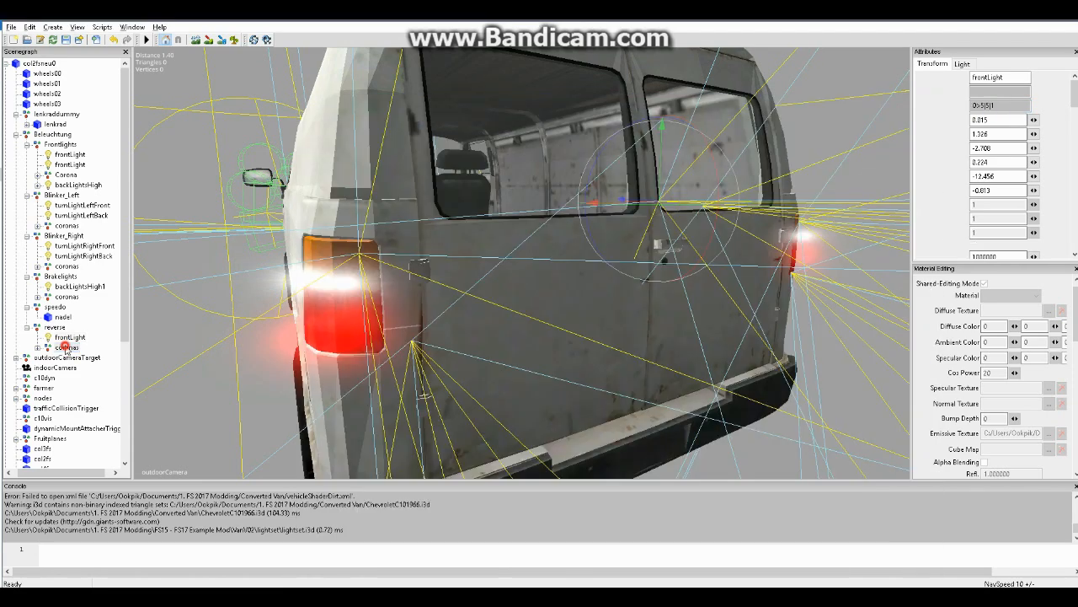
double_click(1020, 103)
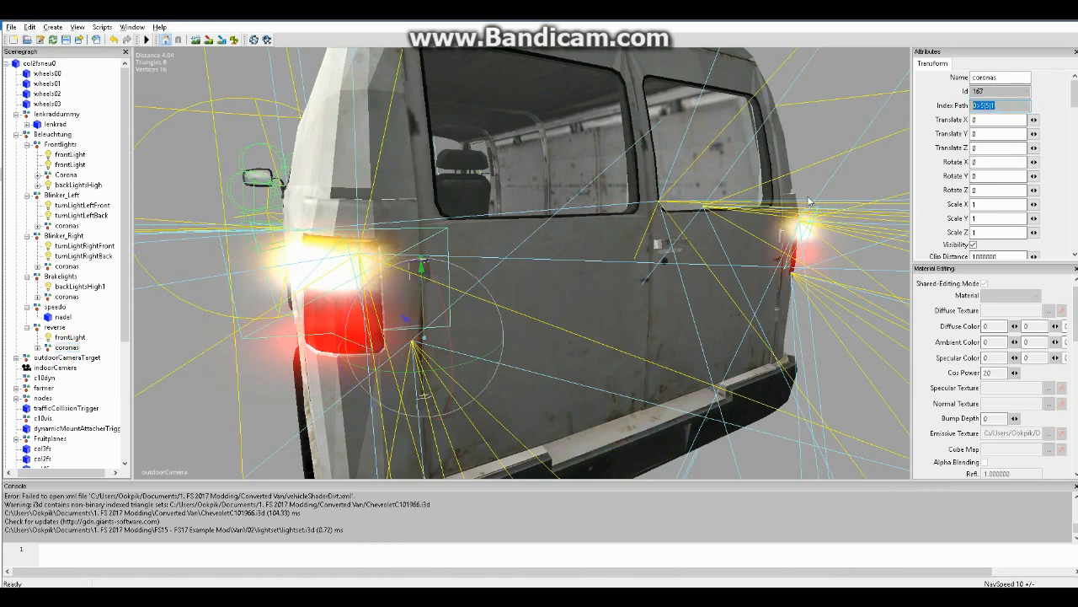
mouse_move(620, 605)
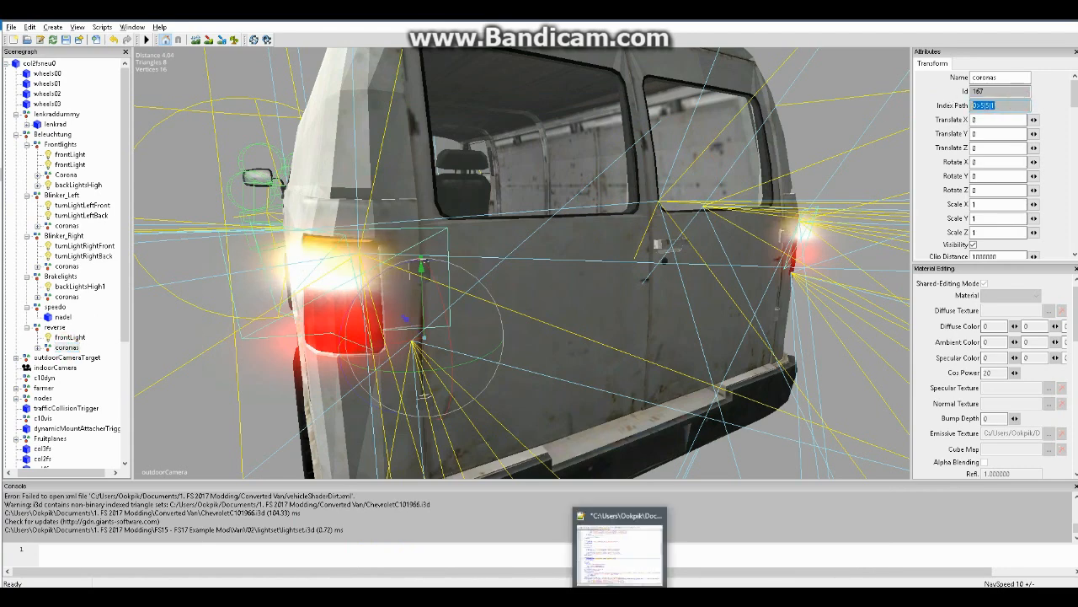
click(619, 547)
drag(576, 364, 561, 363)
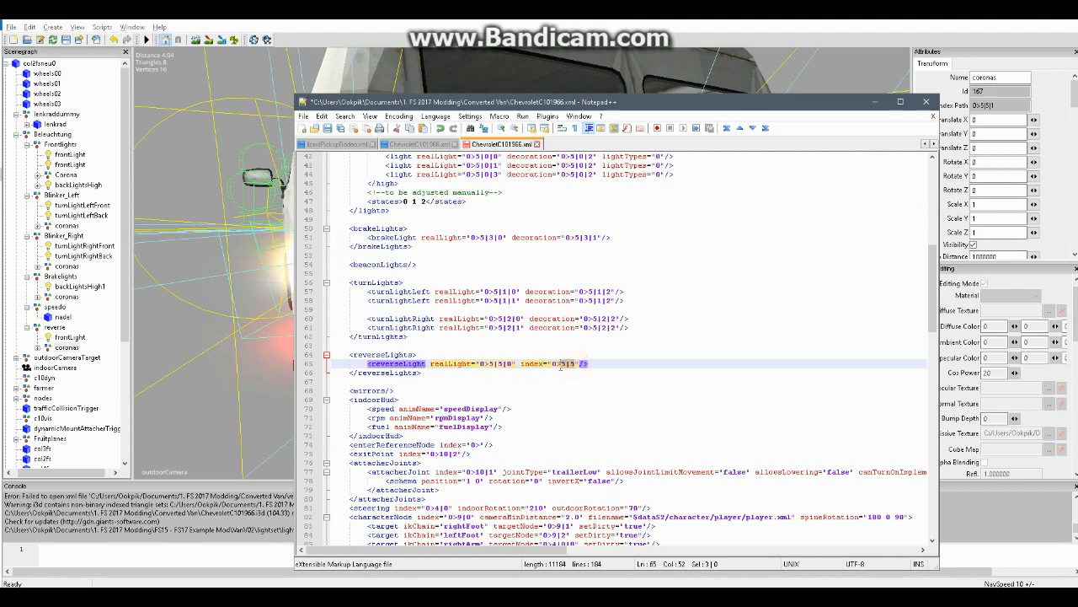
text(5|5|1)
Replace the reverseLight entry's index attribute name with decoration, copied from the turnLightRight entry, leaving a single equals sign
drag(529, 328, 580, 328)
key(ctrl+c)
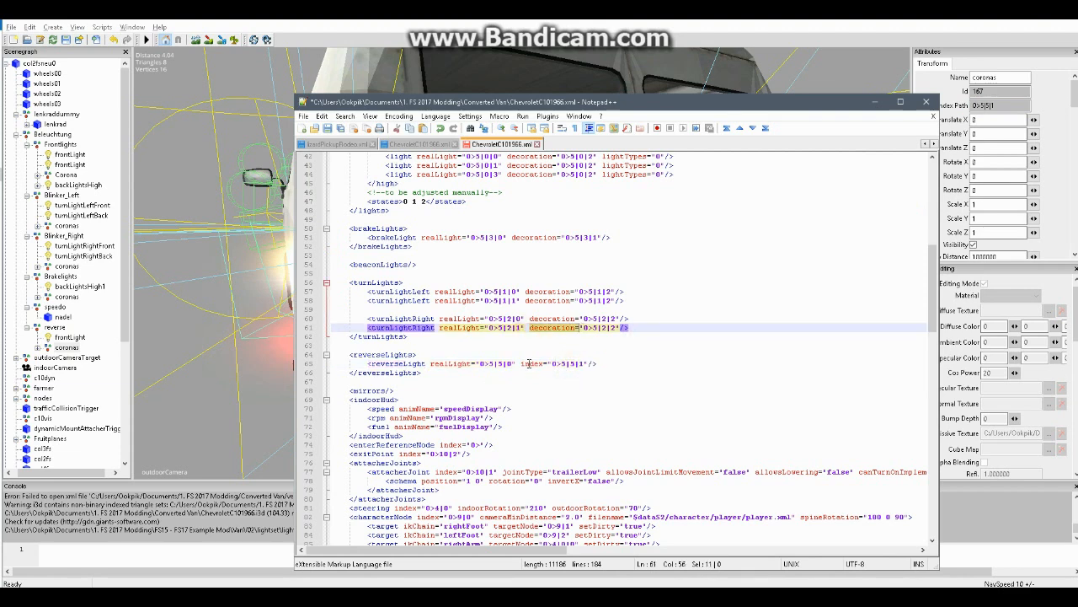
double_click(529, 363)
key(ctrl+v)
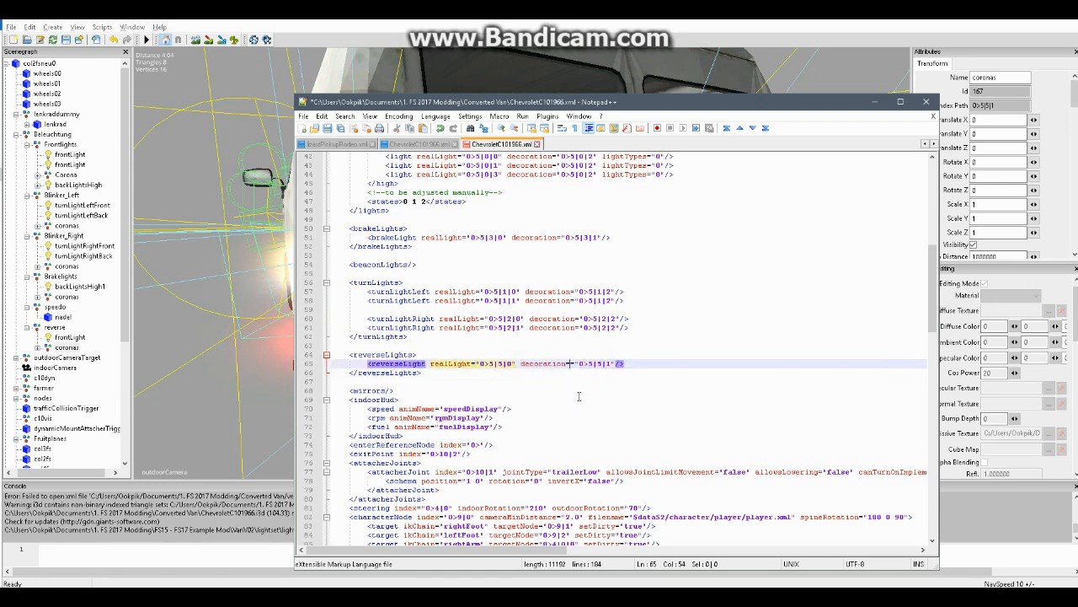
click(581, 396)
click(576, 363)
key(BackSpace)
click(604, 384)
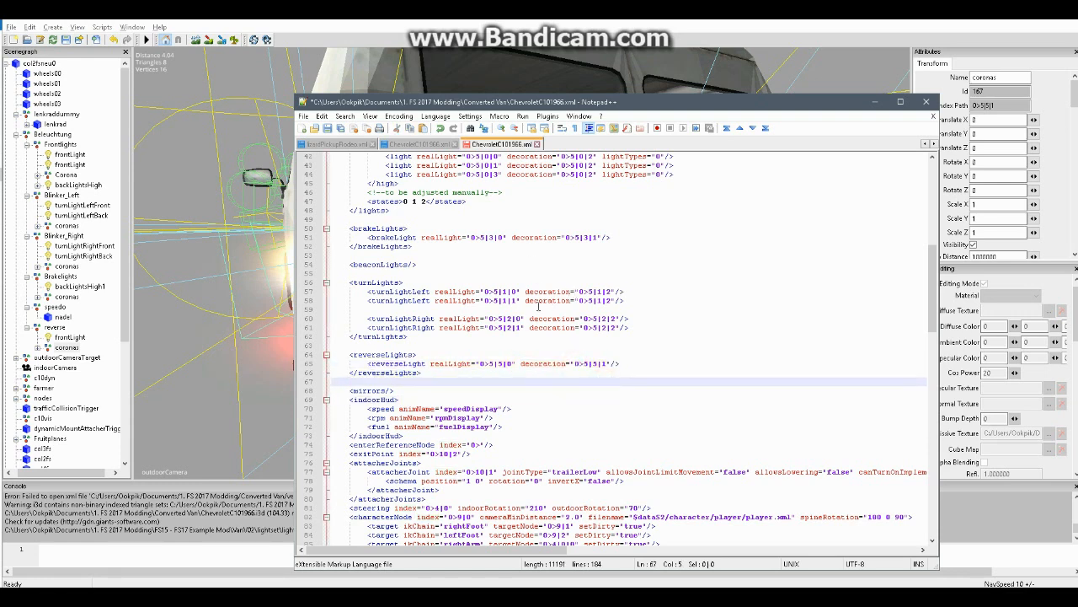
Save ChevroletC101966.xml and close Notepad++, and save the van scene in GIANTS Editor
scroll(497, 313, up, 7)
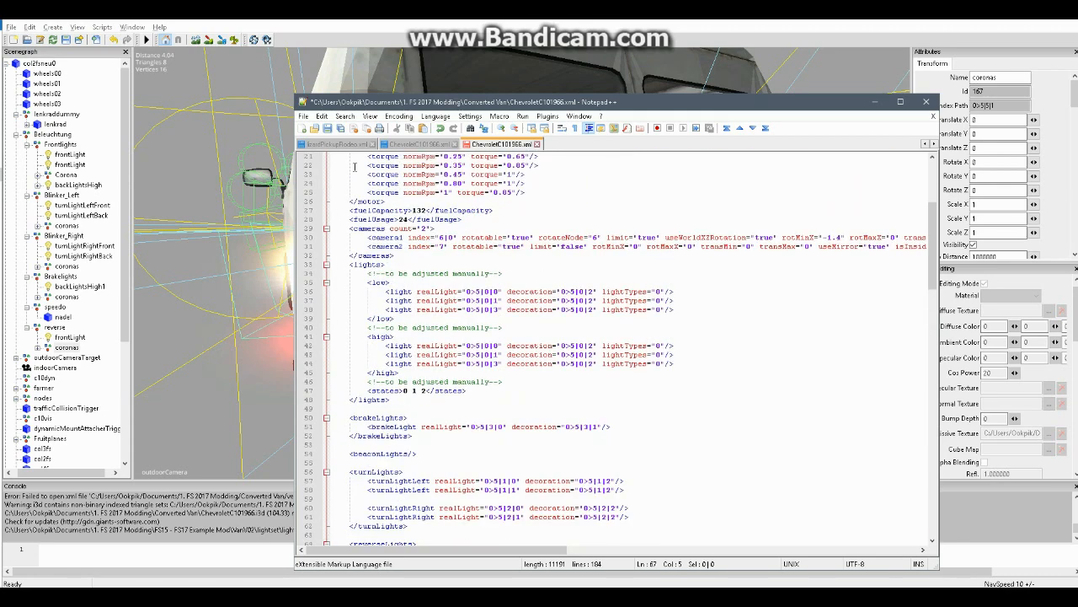
click(303, 116)
click(339, 176)
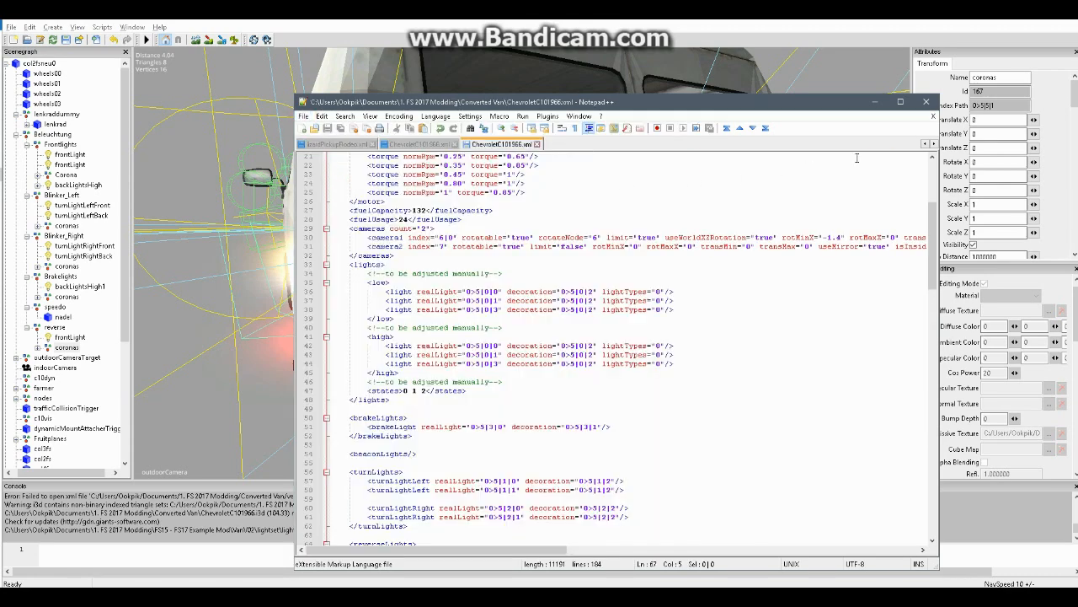
click(926, 102)
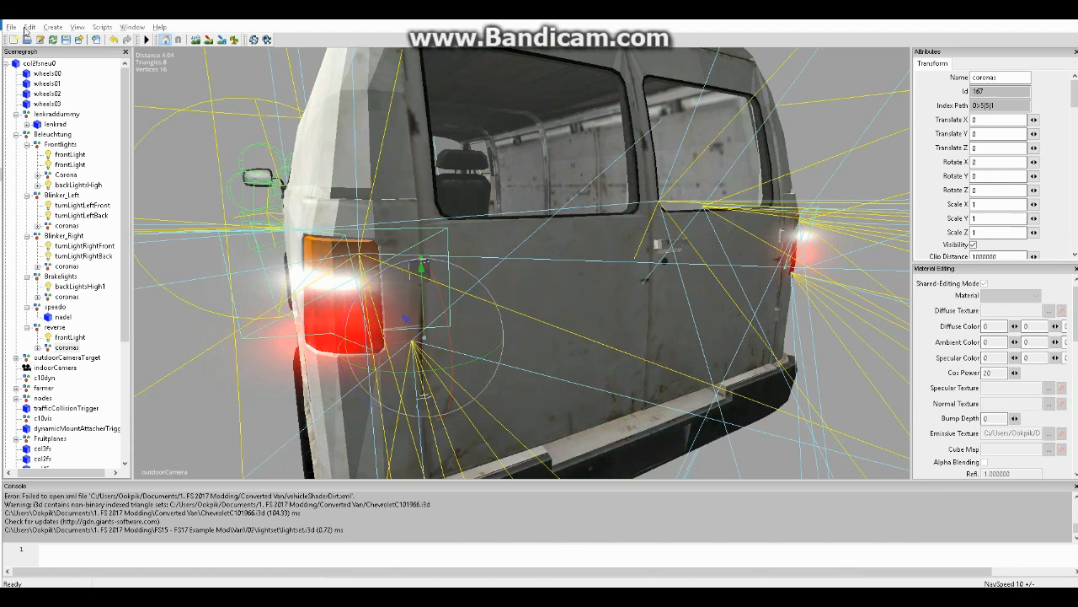
click(12, 27)
click(34, 76)
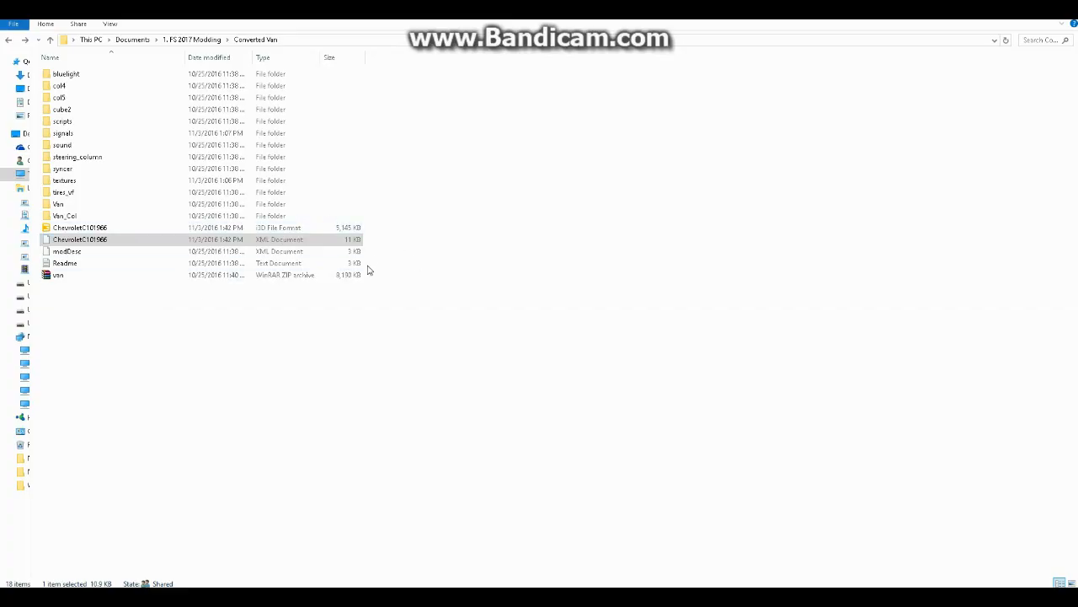
Add all of the Converted Van folder's subfolders and files to the existing van ZIP archive
drag(367, 269, 131, 69)
drag(133, 157, 115, 277)
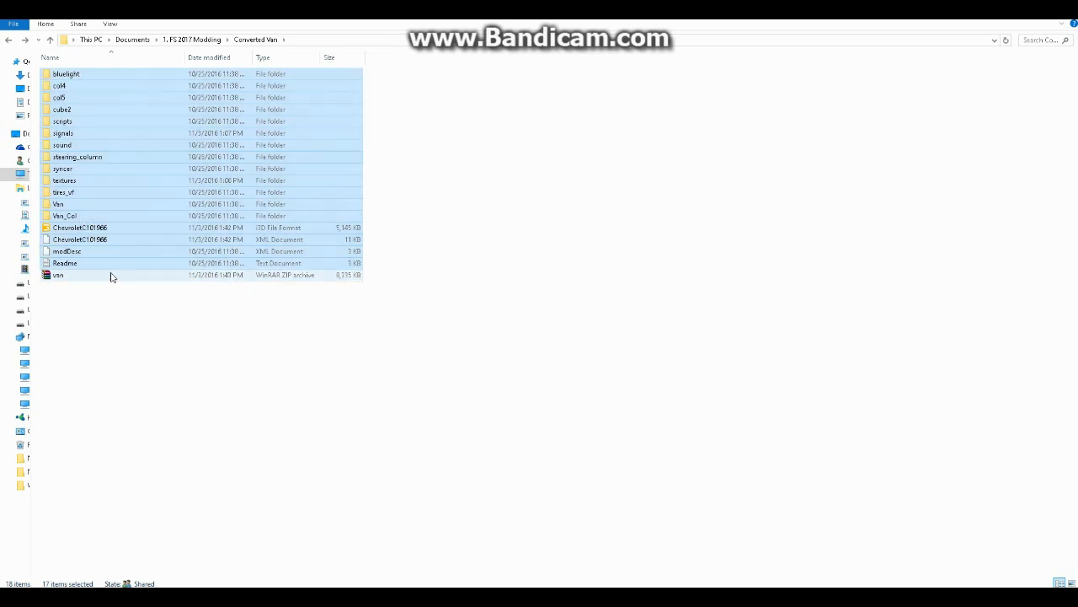
click(110, 276)
right_click(109, 274)
click(76, 343)
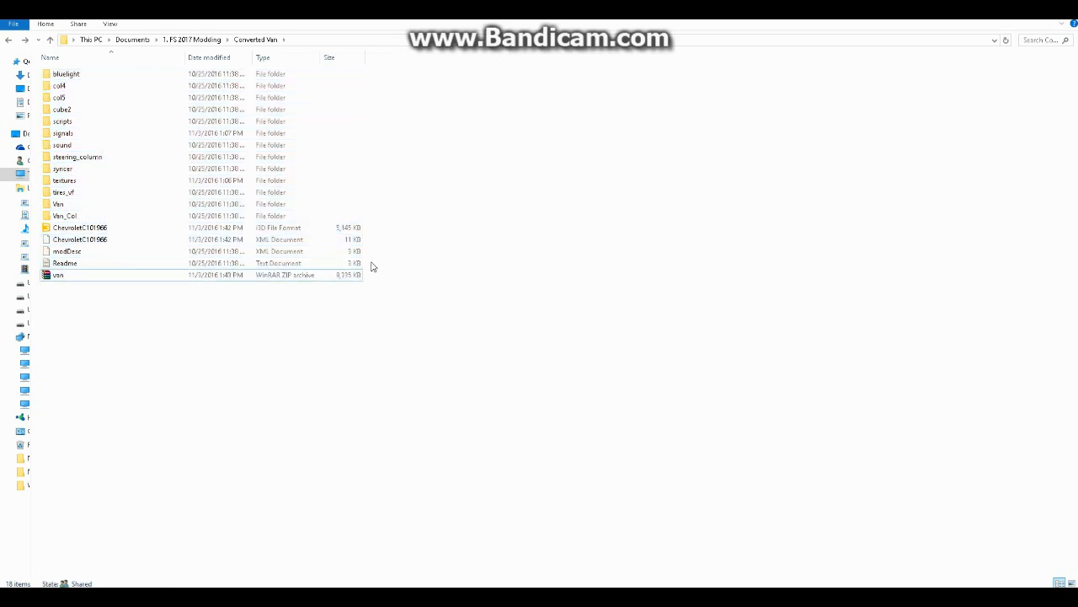
drag(365, 268, 172, 74)
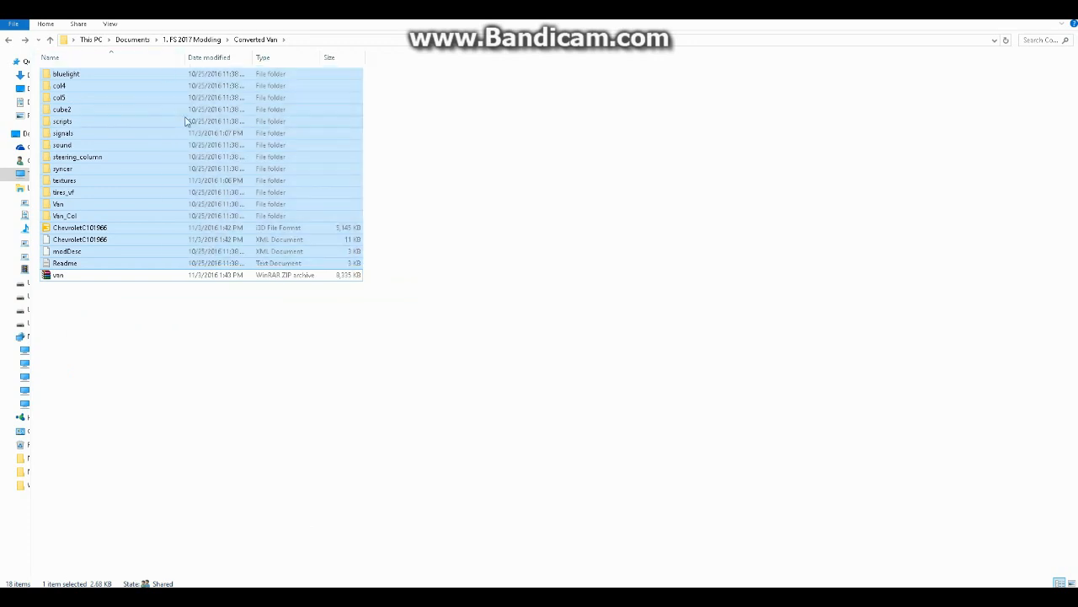
right_click(186, 122)
click(251, 195)
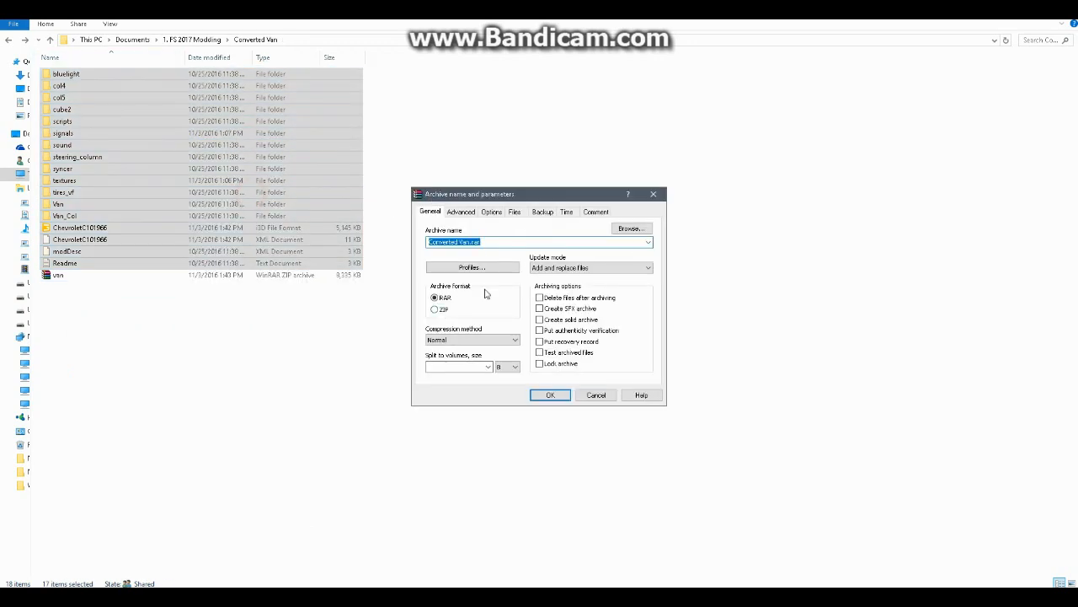
click(654, 196)
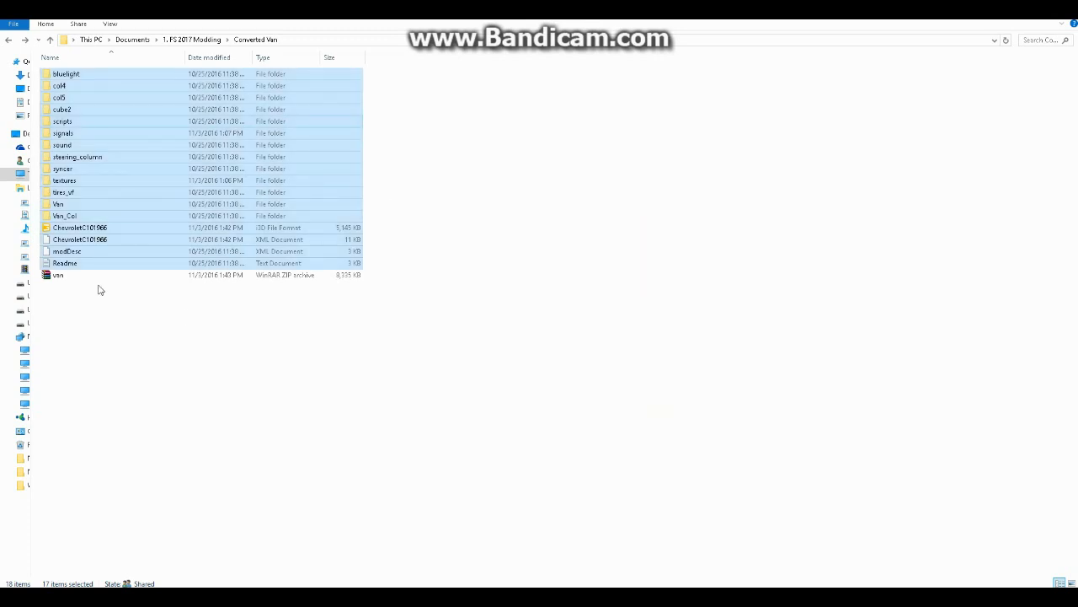
Rename the van ZIP archive to van_mod and copy the archive
click(71, 277)
right_click(71, 277)
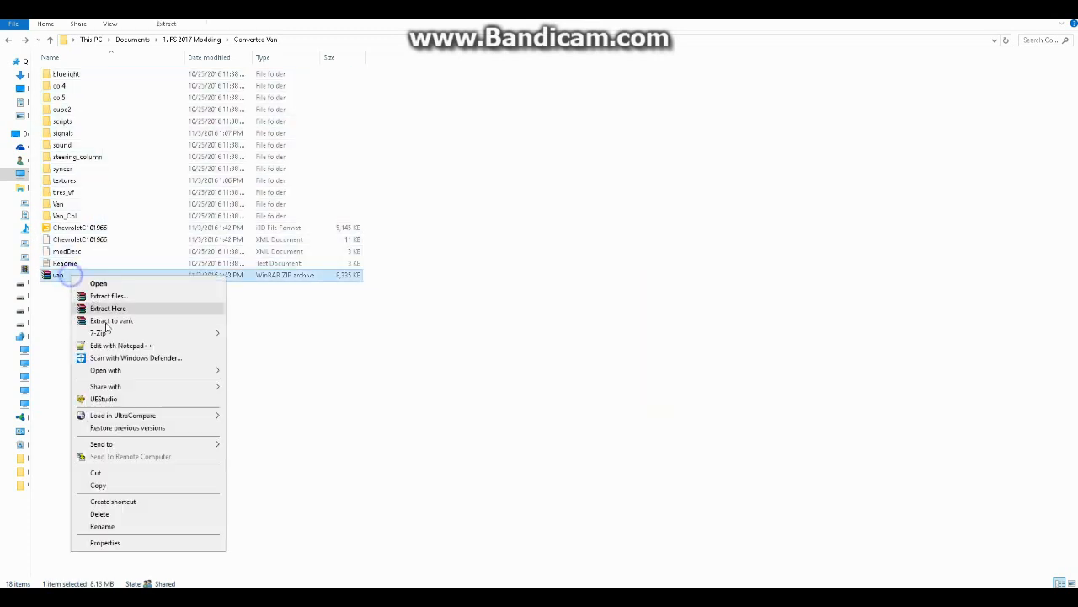
click(125, 521)
click(68, 273)
text(an)
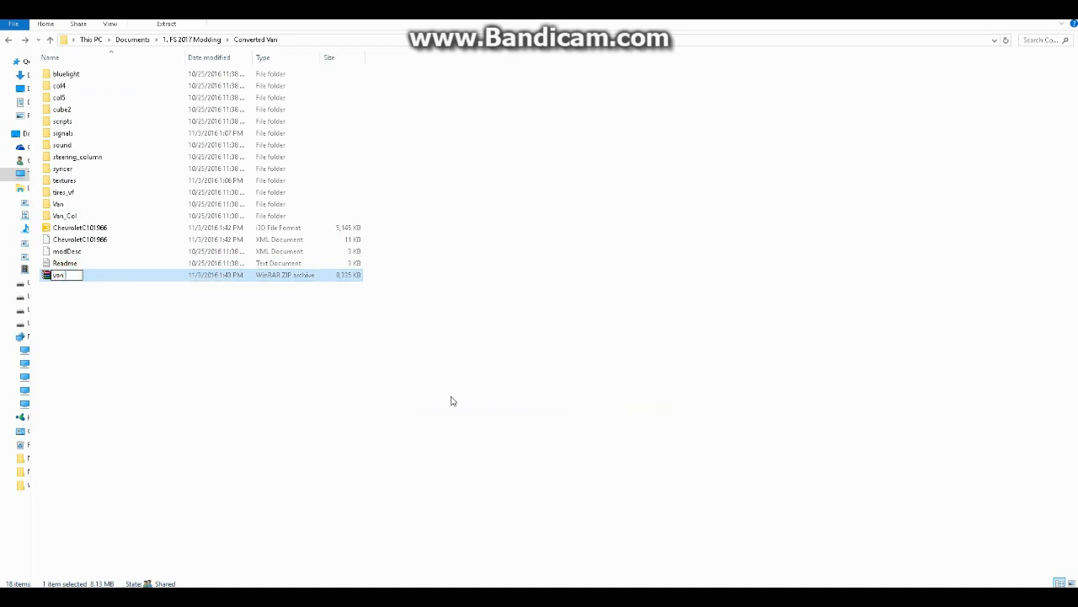
key(BackSpace)
key(BackSpace)
text(mod)
key(BackSpace)
key(BackSpace)
key(BackSpace)
key(BackSpace)
text(_mod)
key(Return)
right_click(96, 274)
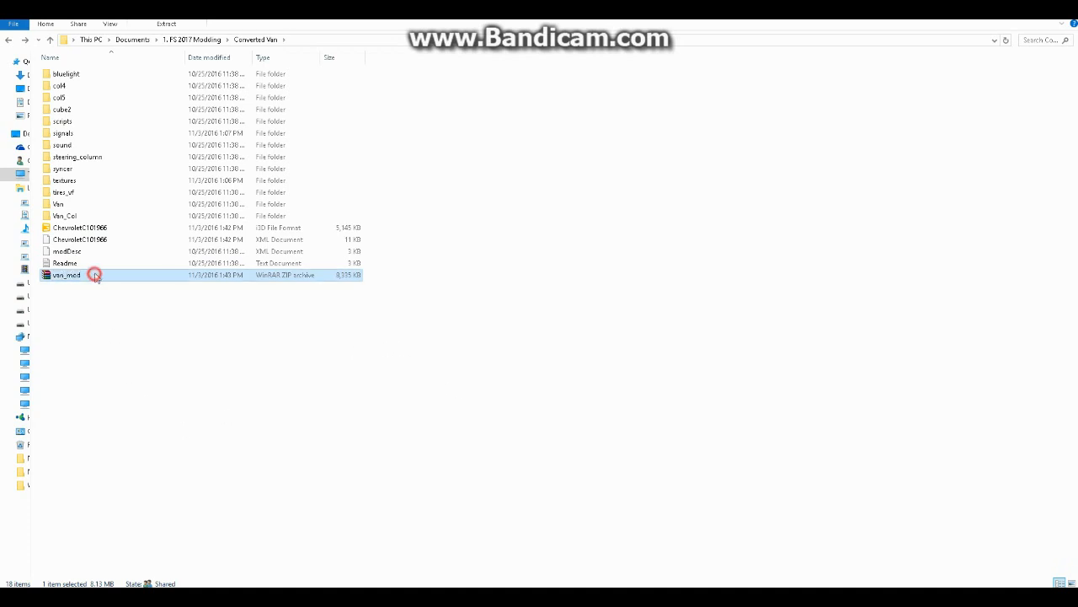
click(155, 480)
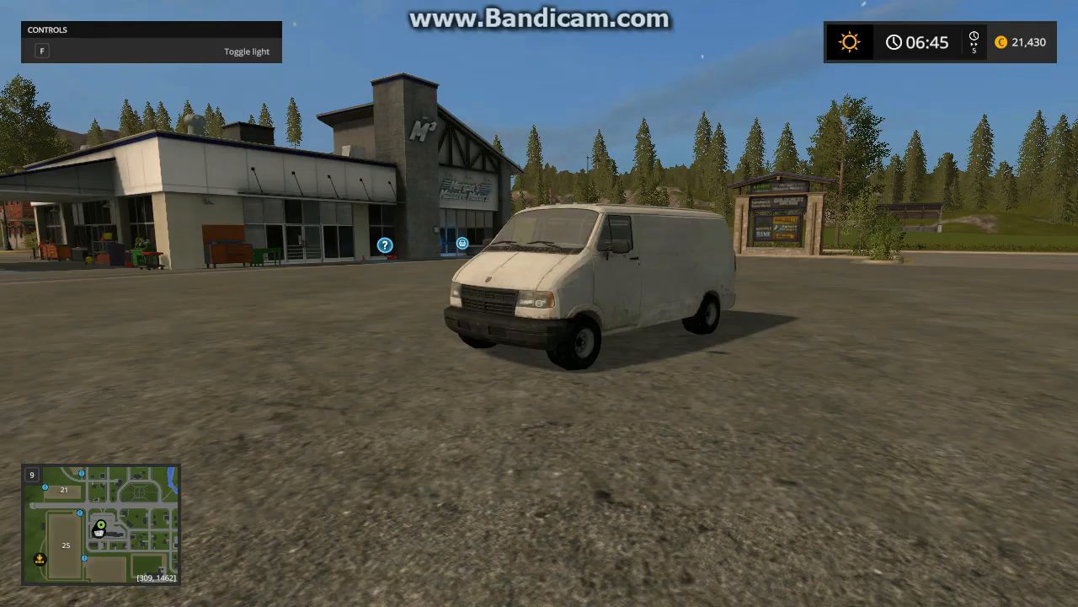
Walk up to the parked van in Farming Simulator 17 and enter it
key(w)
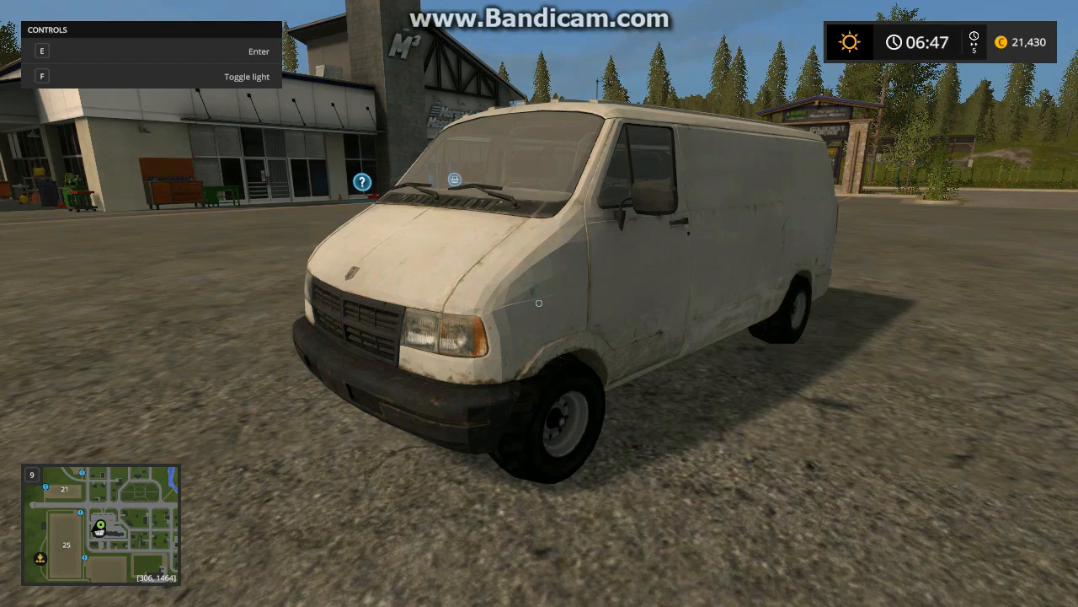
key(w)
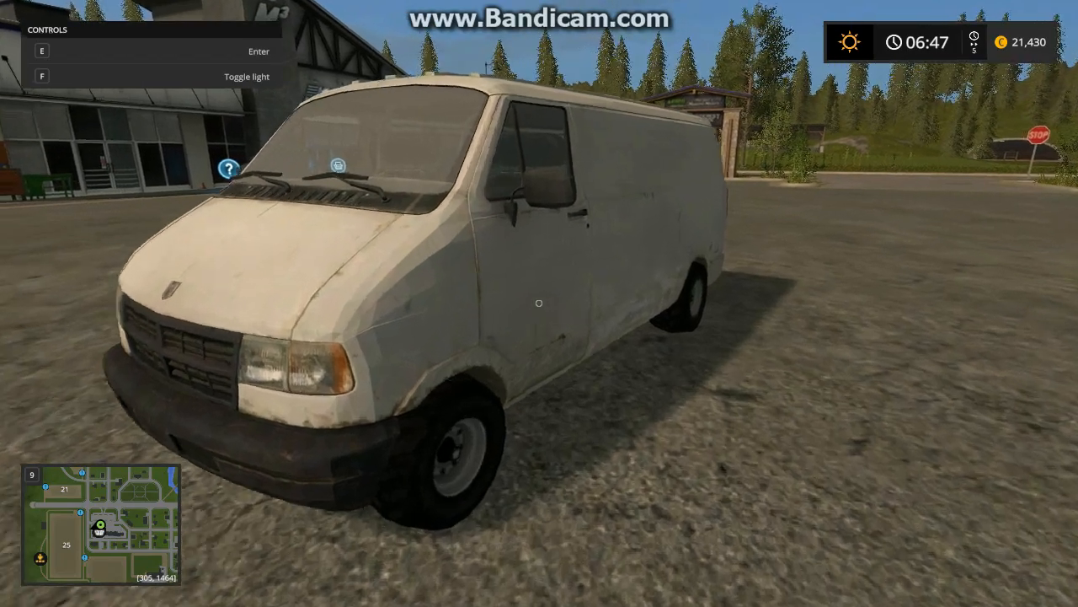
key(d)
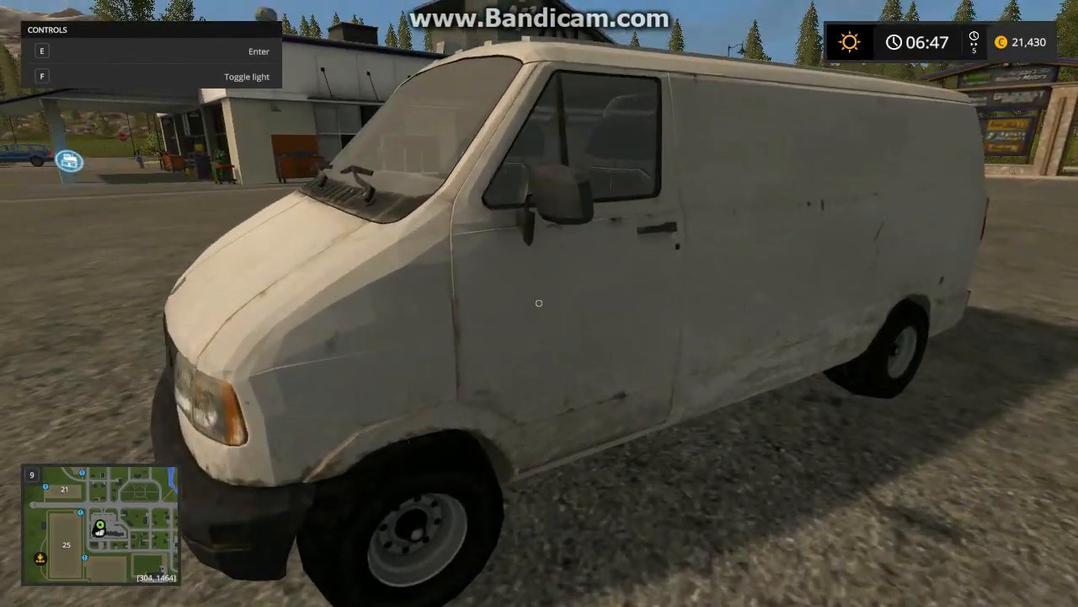
key(e)
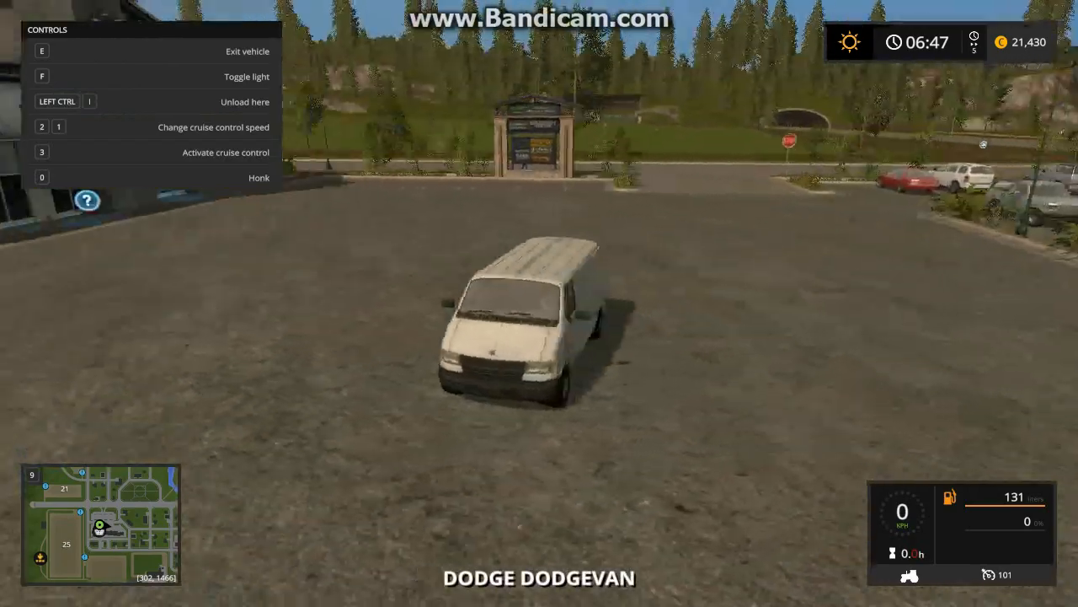
Switch on the van's lights and drive it to test the converted front and rear lights
scroll(539, 303, up, 3)
key(f)
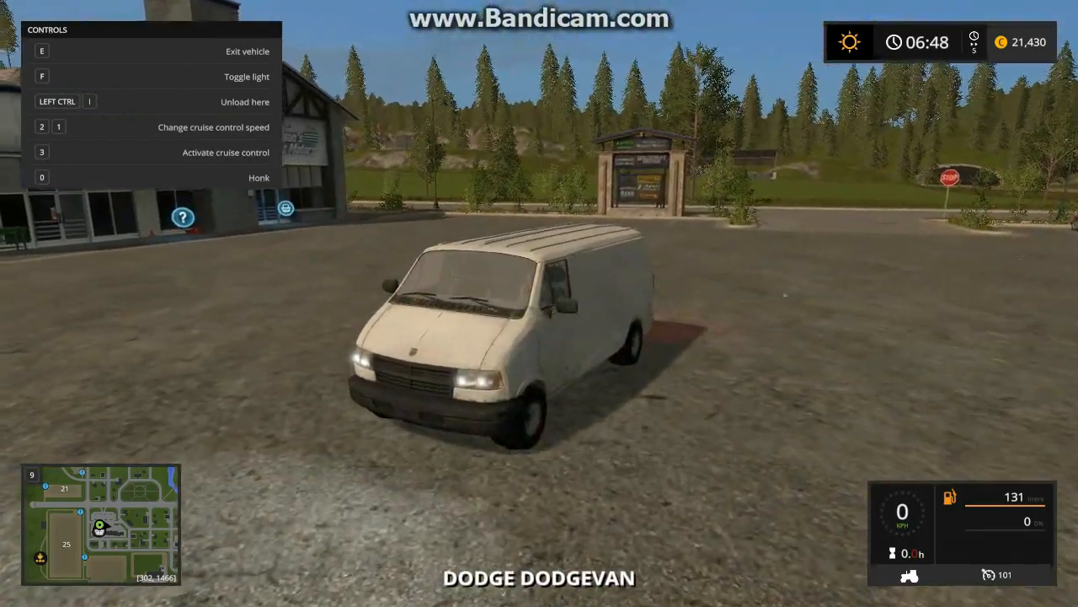
scroll(539, 303, down, 1)
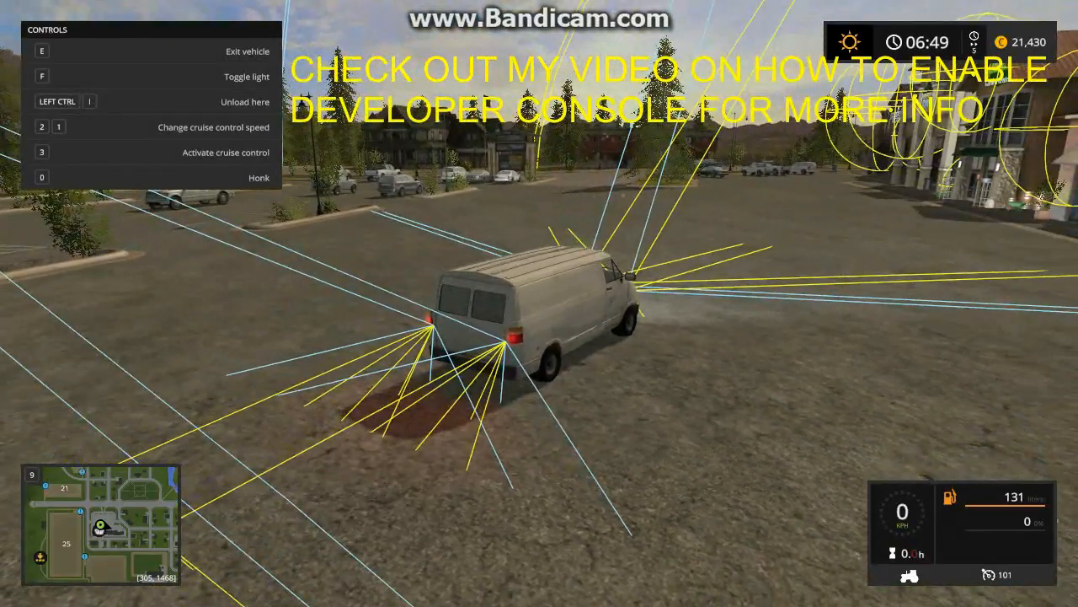
key(w)
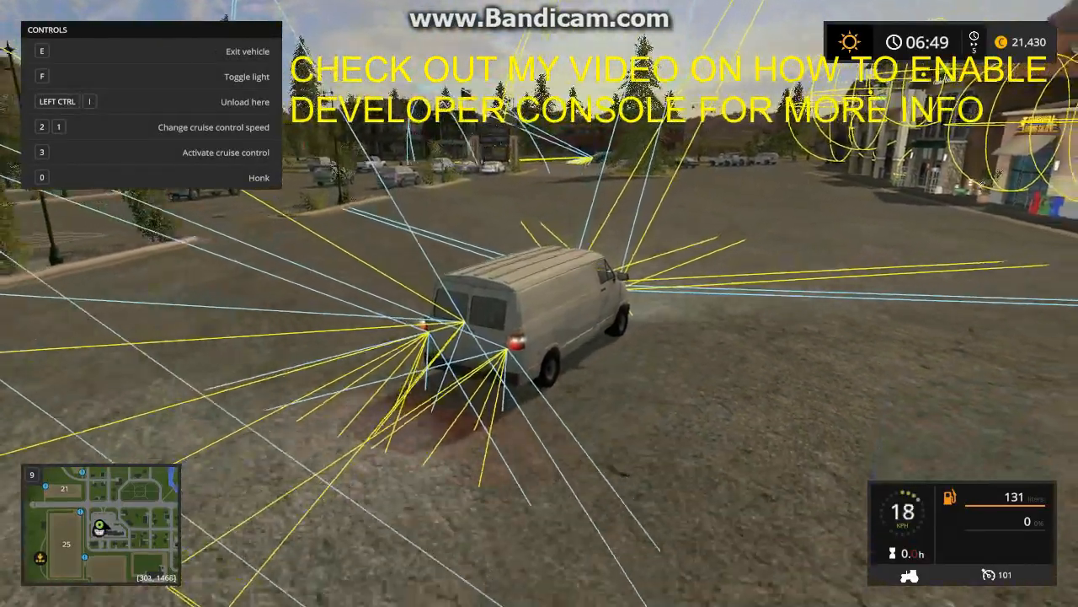